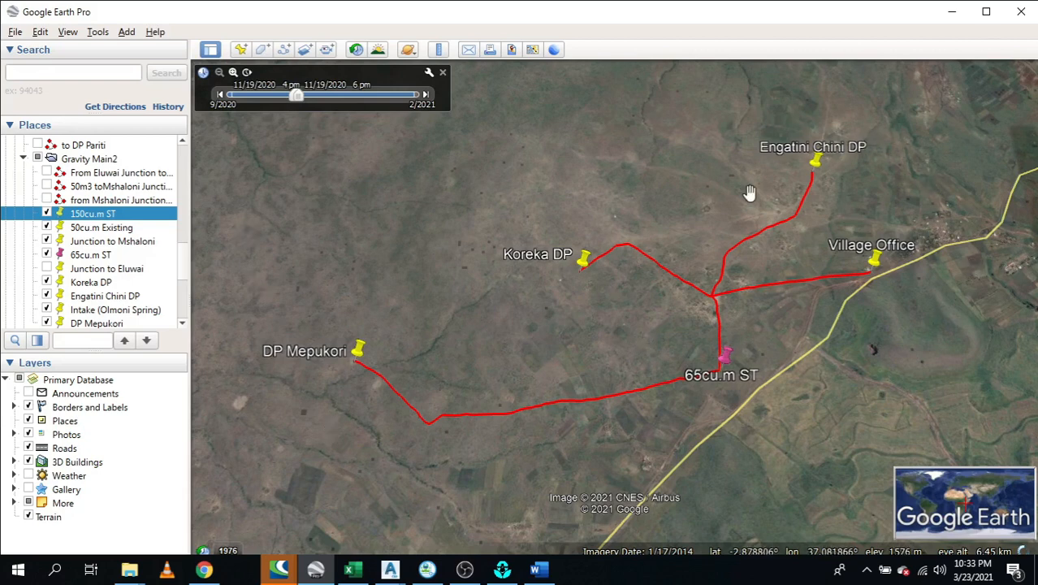
# Switch to EPANET and examine the WS project pipe network around the tank, finishing with the full network extent
pyautogui.click(503, 570)
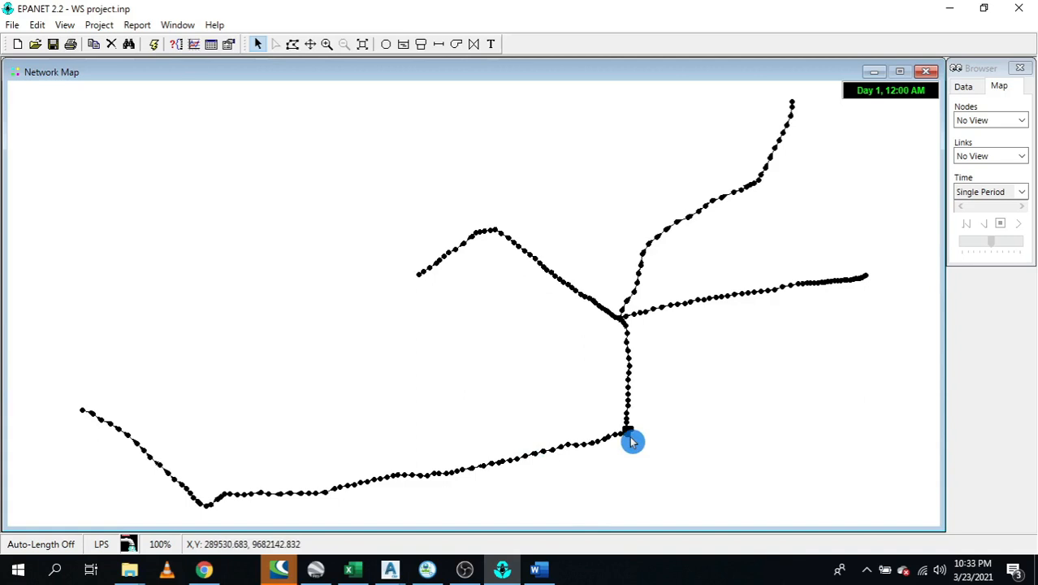
pyautogui.moveTo(632, 440); pyautogui.dragTo(388, 196)
pyautogui.scroll(1, 364, 187)
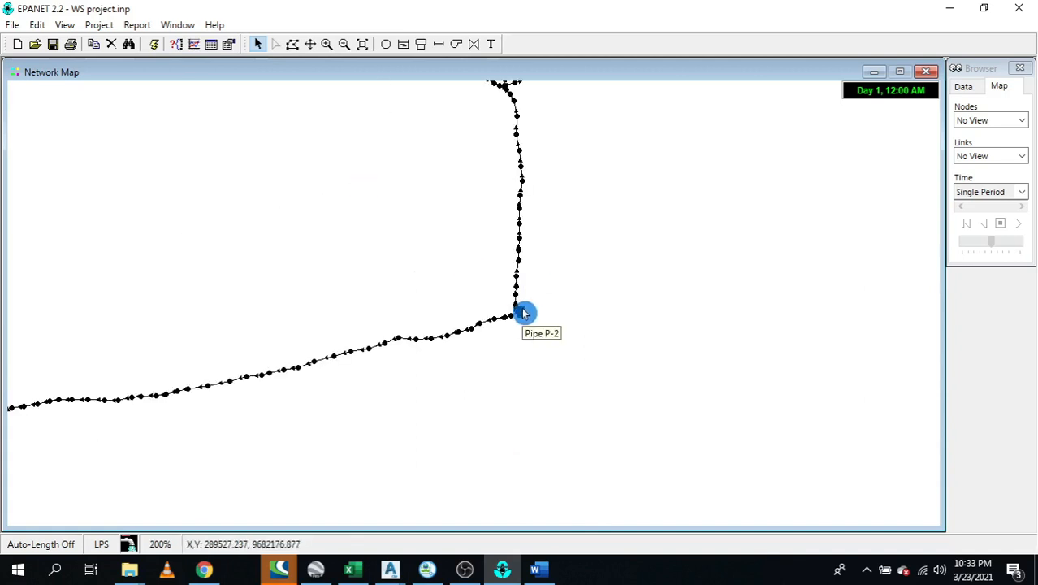
pyautogui.scroll(-1, 535, 331)
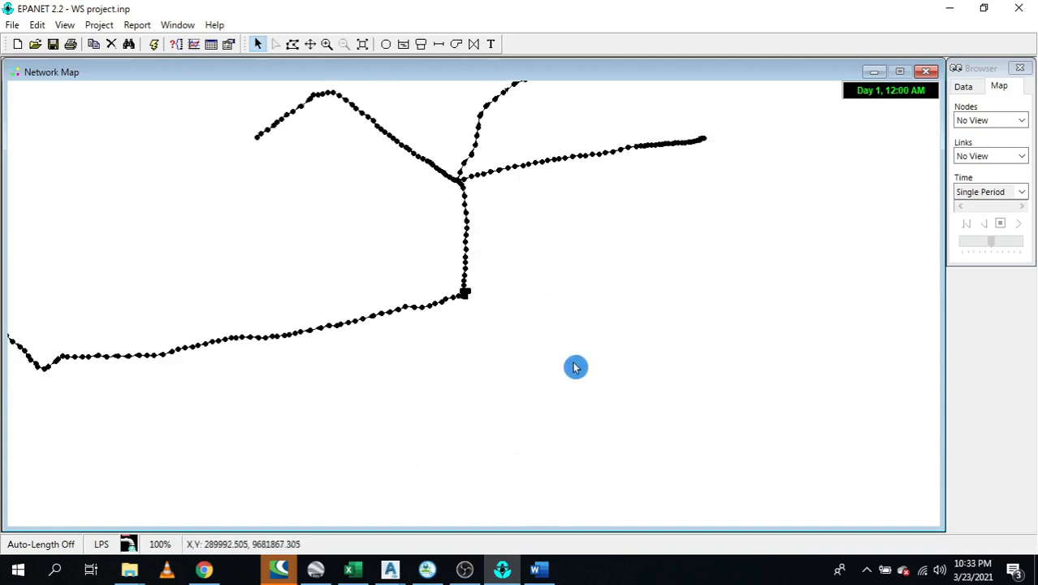
pyautogui.click(361, 44)
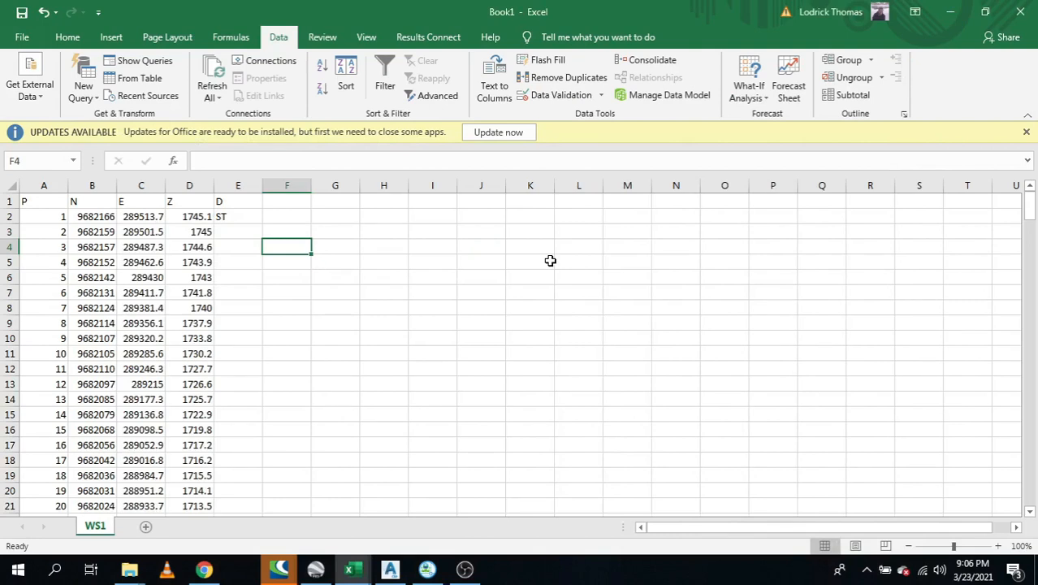
# Review the worksheet's P, N, E, Z and D column headings in row 1
pyautogui.click(37, 201)
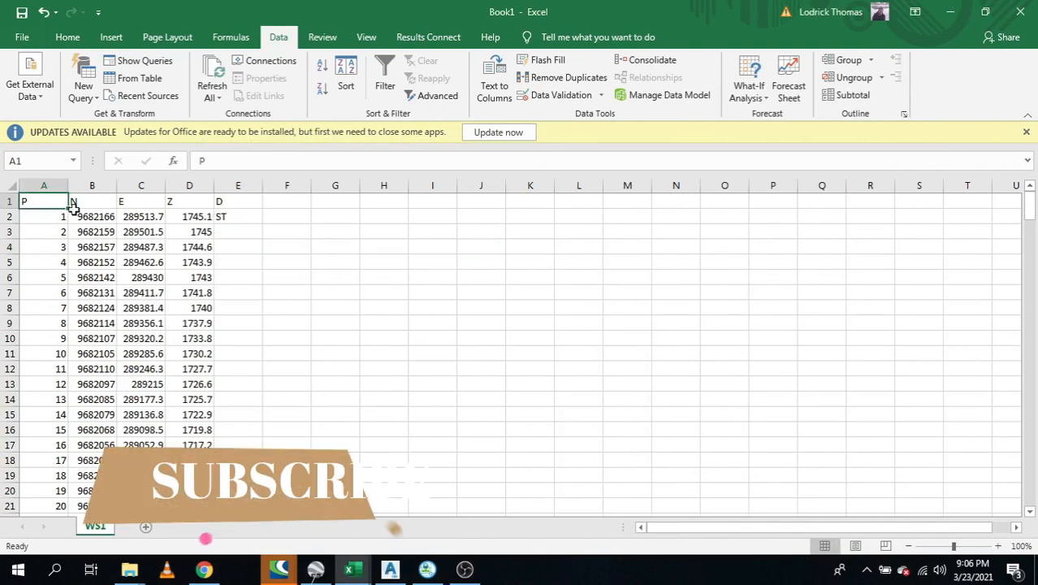
pyautogui.click(85, 201)
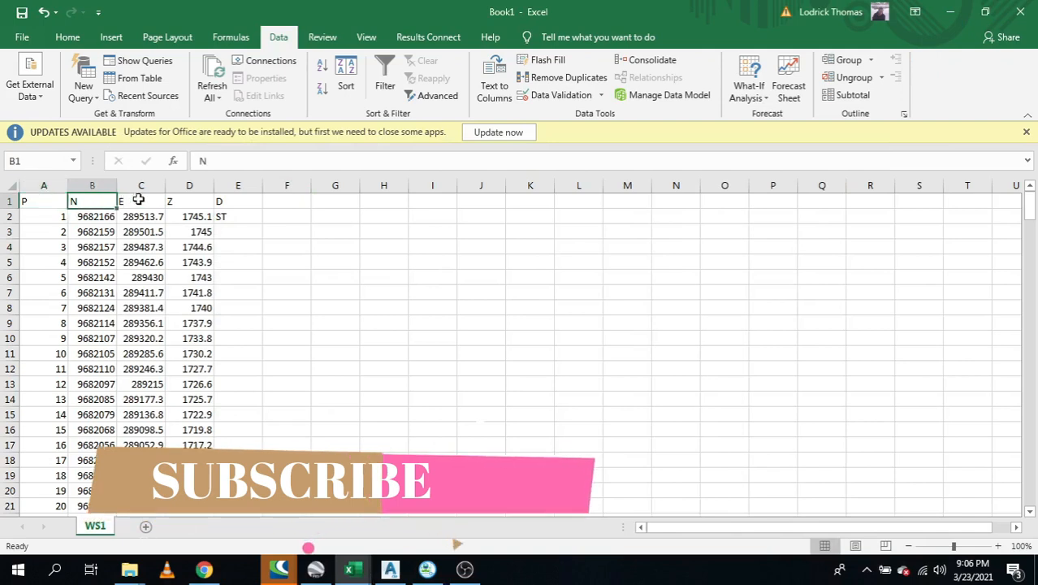
pyautogui.click(188, 202)
pyautogui.click(233, 199)
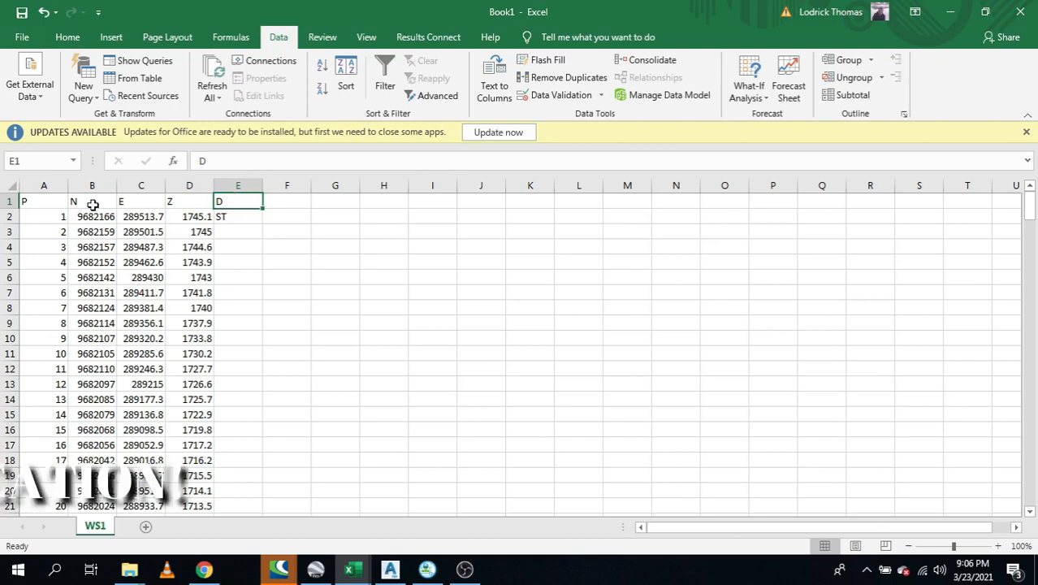
pyautogui.moveTo(32, 201); pyautogui.dragTo(290, 196)
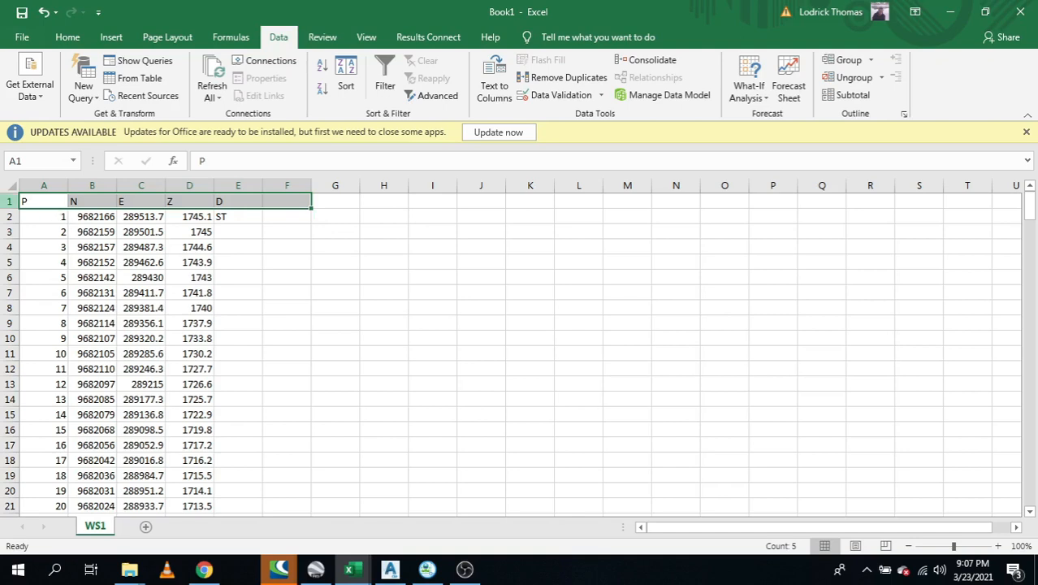
# Delete the heading row from the worksheet so the point data starts in row 1
pyautogui.rightClick(6, 200)
pyautogui.click(93, 325)
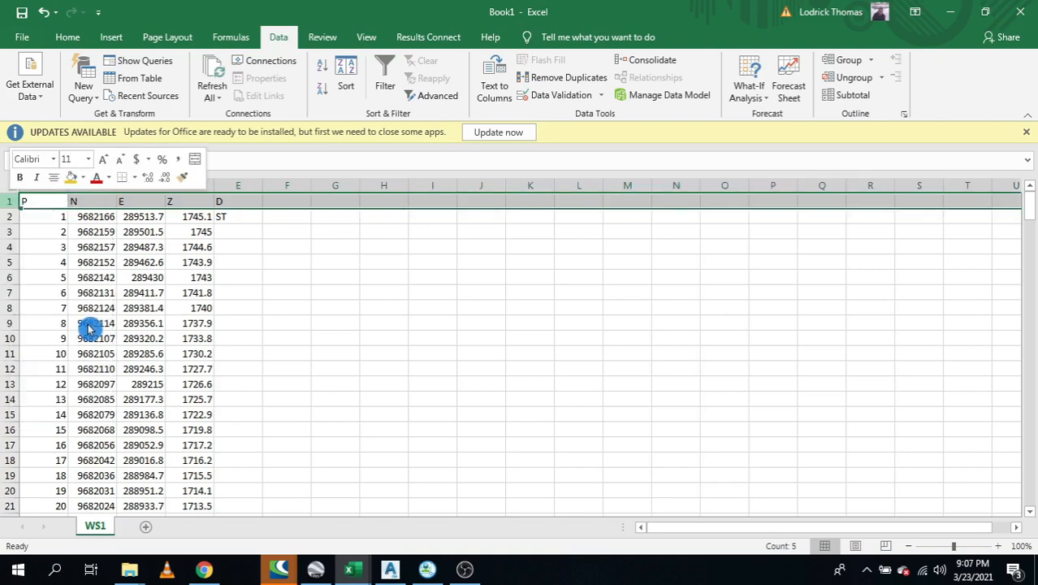
pyautogui.click(154, 261)
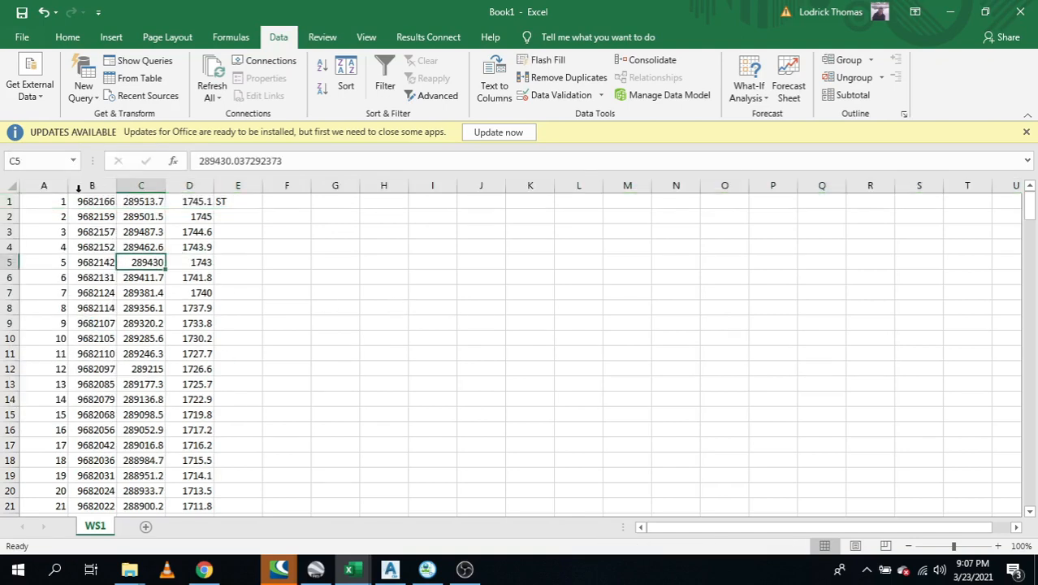
# Save the point data in the Tutorial folder as "points WS" in CSV (Comma delimited) format, declining the prompt to keep that format
pyautogui.click(22, 41)
pyautogui.click(79, 247)
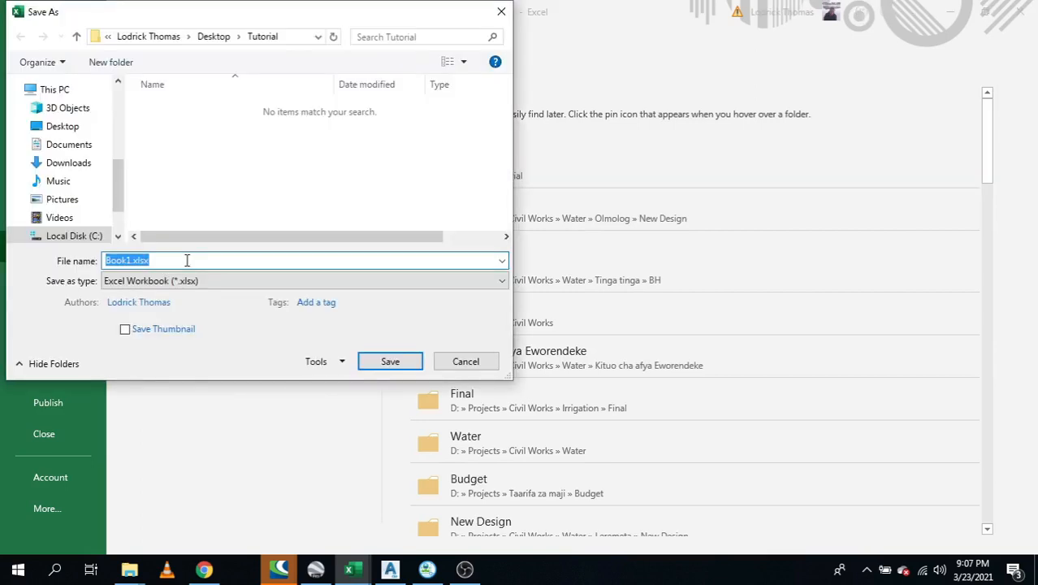
pyautogui.write('points')
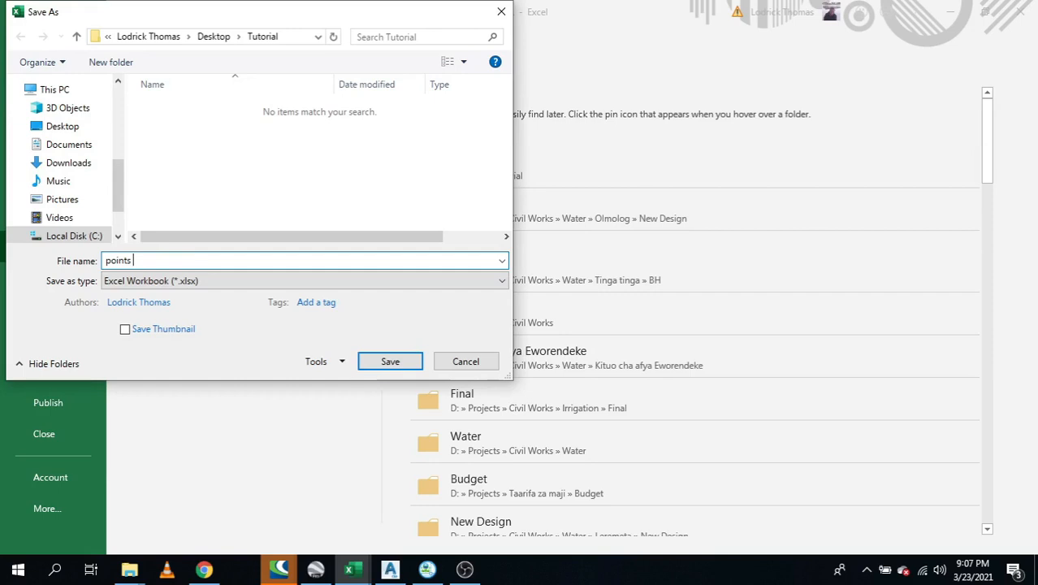
pyautogui.write(' WS')
pyautogui.click(364, 281)
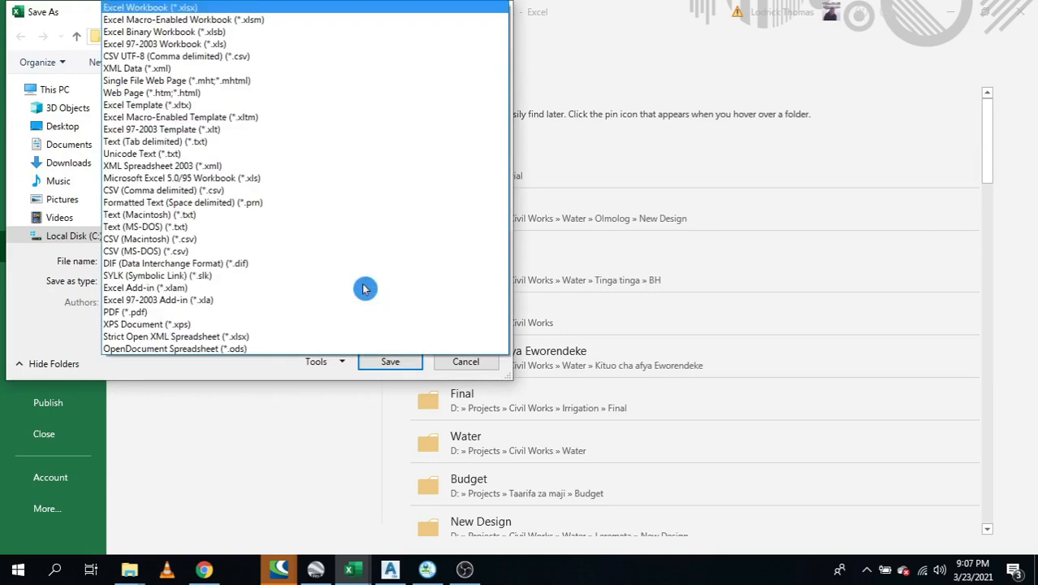
pyautogui.click(223, 195)
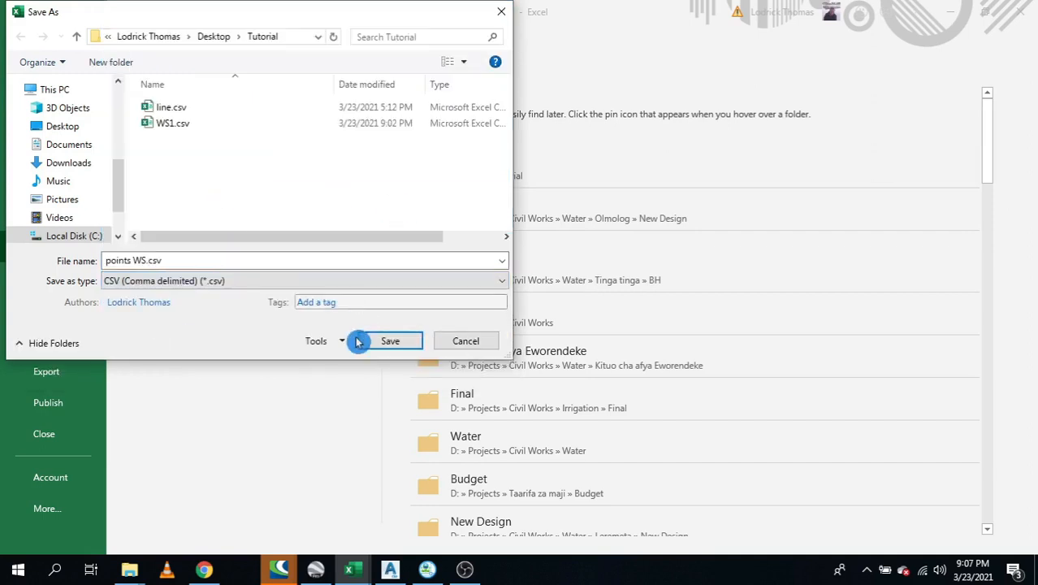
pyautogui.click(399, 342)
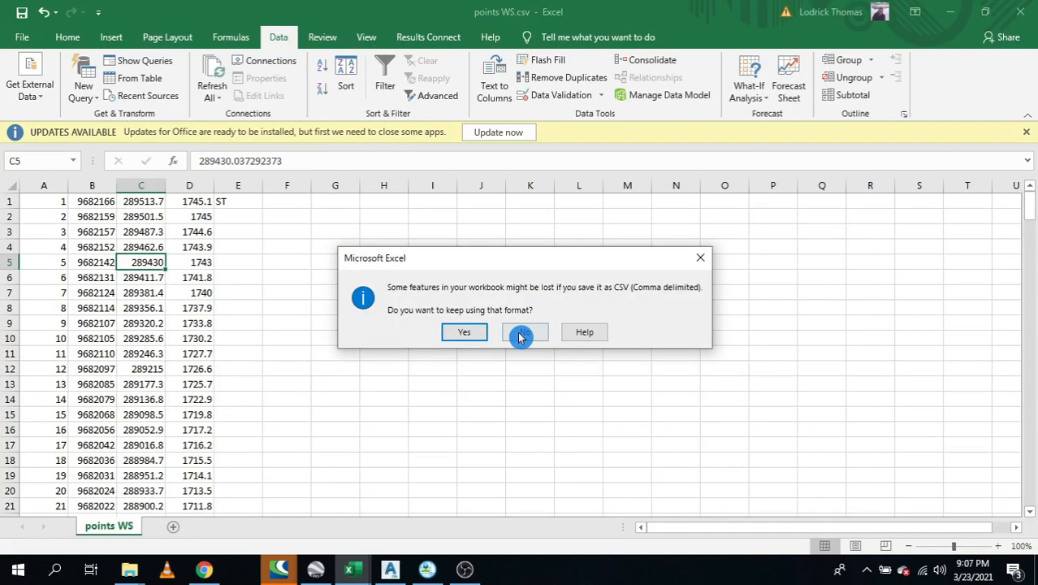
pyautogui.click(522, 333)
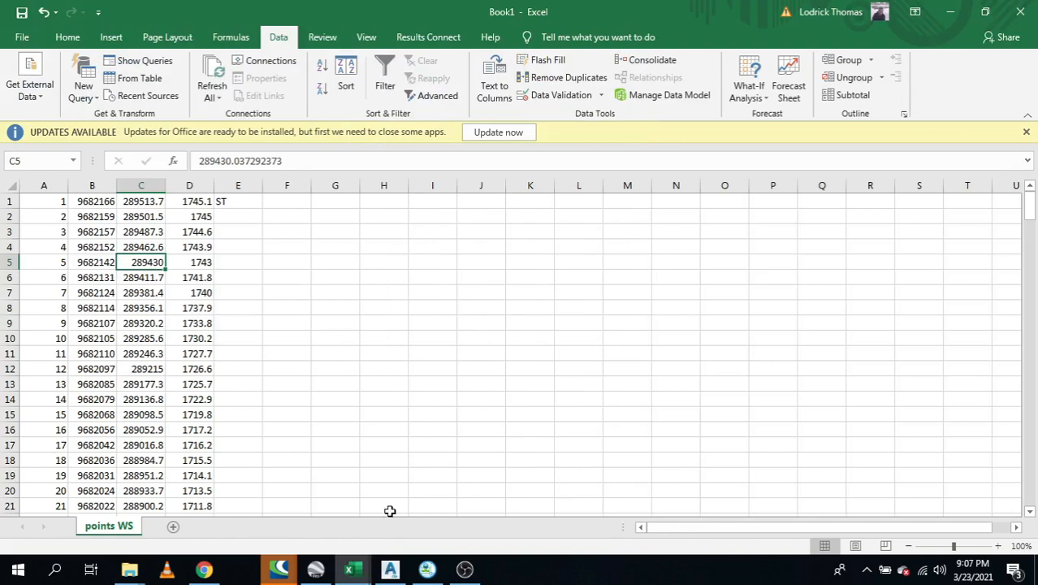
# Switch to AutoCAD Civil 3D and start Import Points from the point creation tools
pyautogui.click(390, 568)
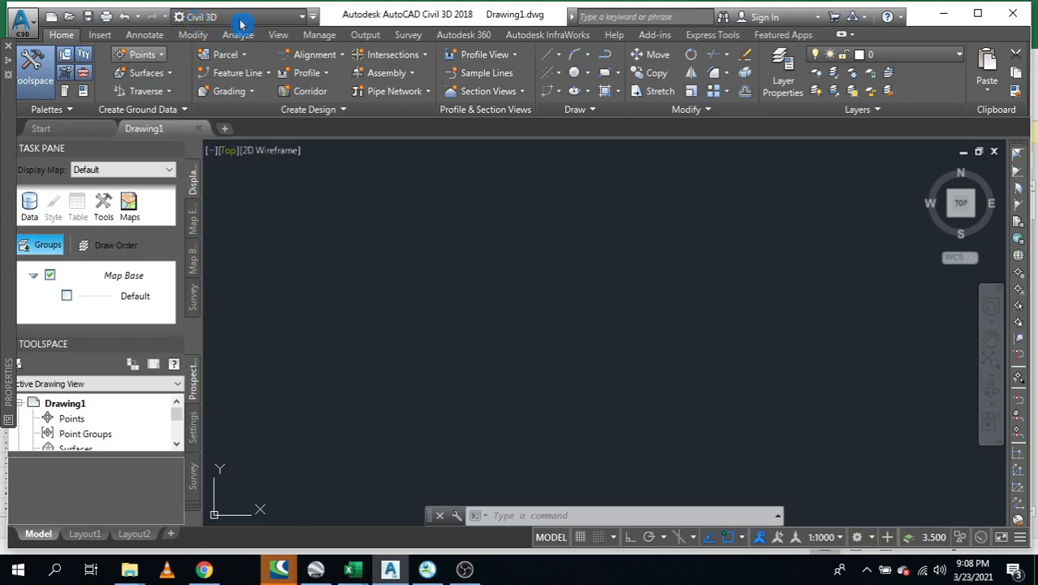
pyautogui.click(159, 56)
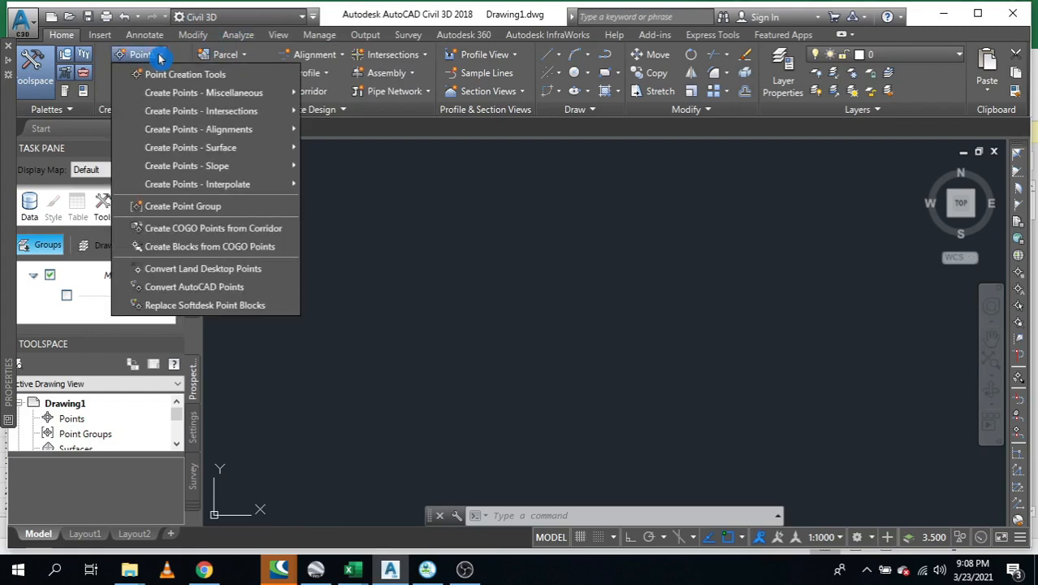
pyautogui.click(175, 77)
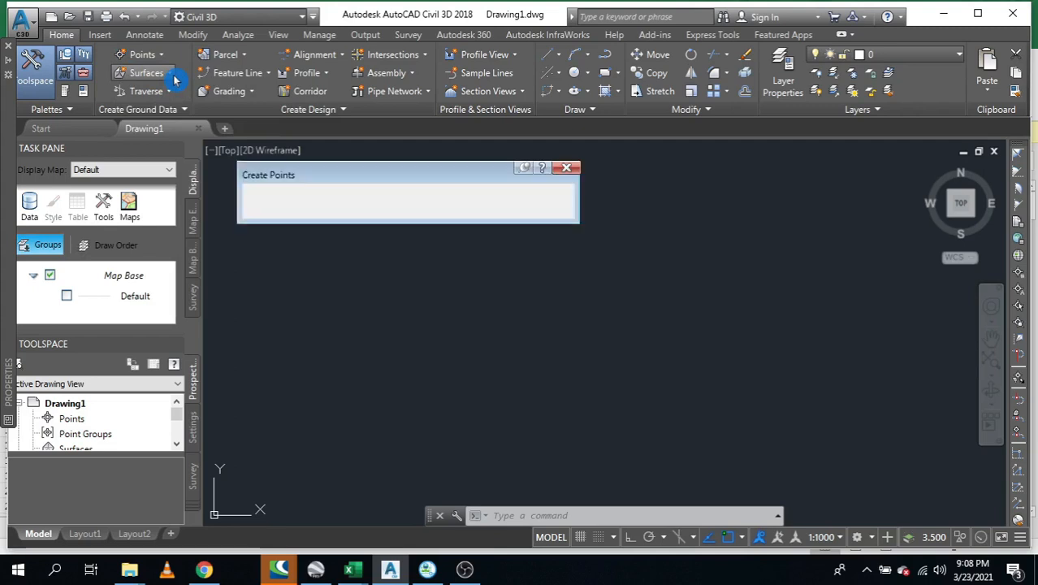
pyautogui.click(461, 194)
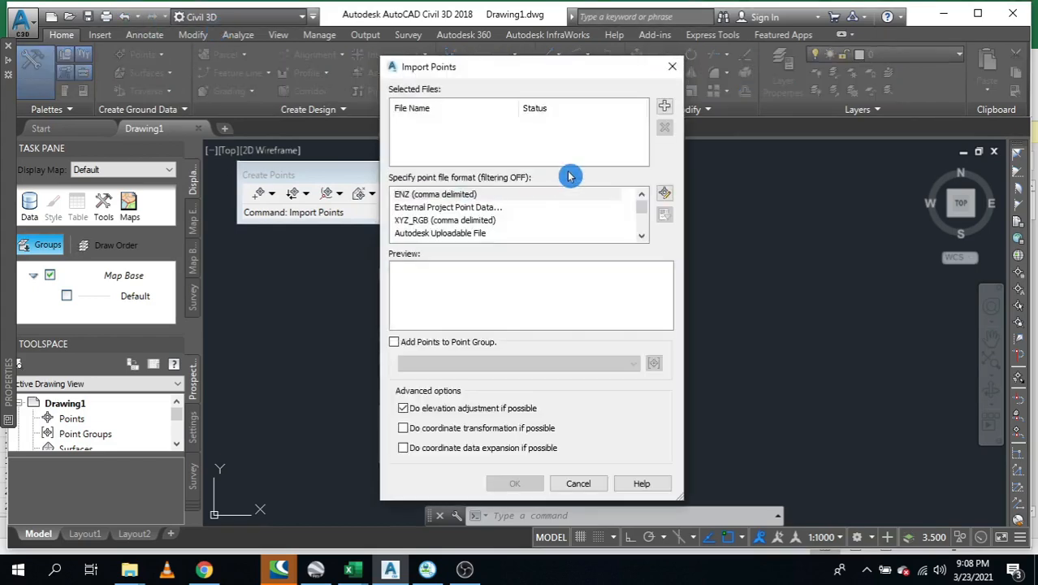
# Add points WS.csv from the Tutorial folder on the desktop as the source file for the point import
pyautogui.click(667, 107)
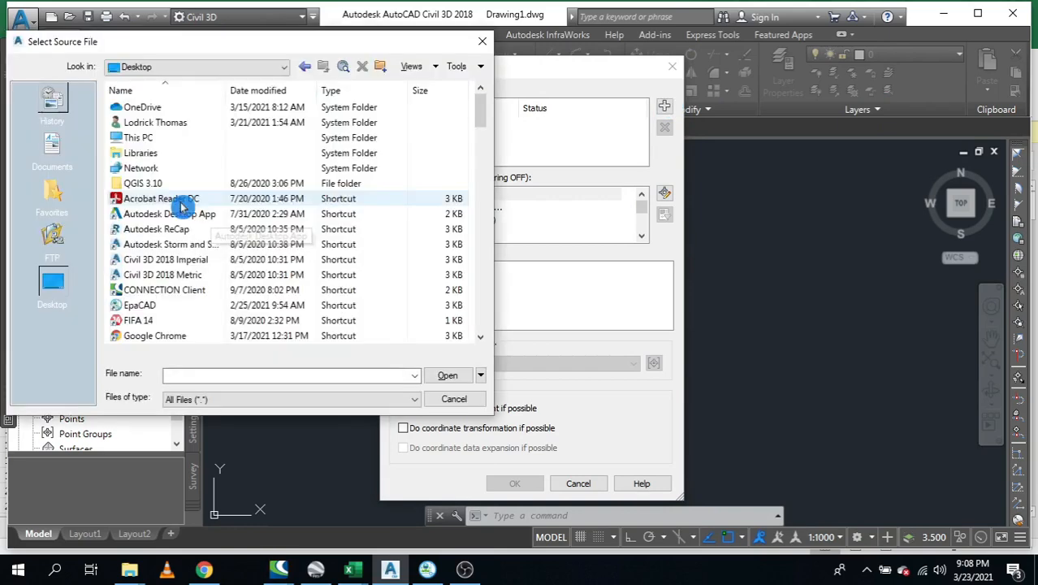
pyautogui.scroll(-3, 184, 206)
pyautogui.click(196, 231)
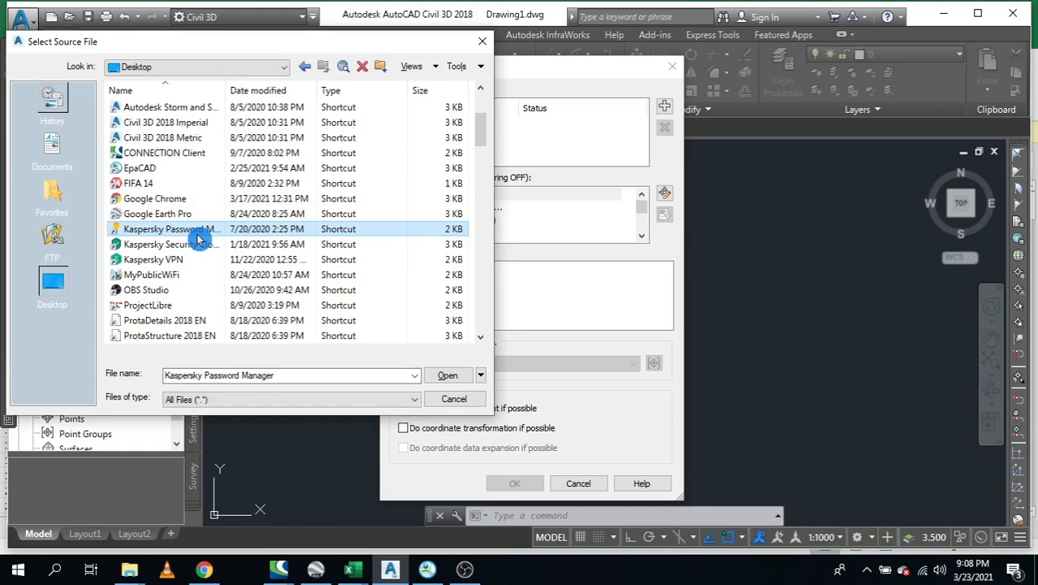
pyautogui.doubleClick(196, 236)
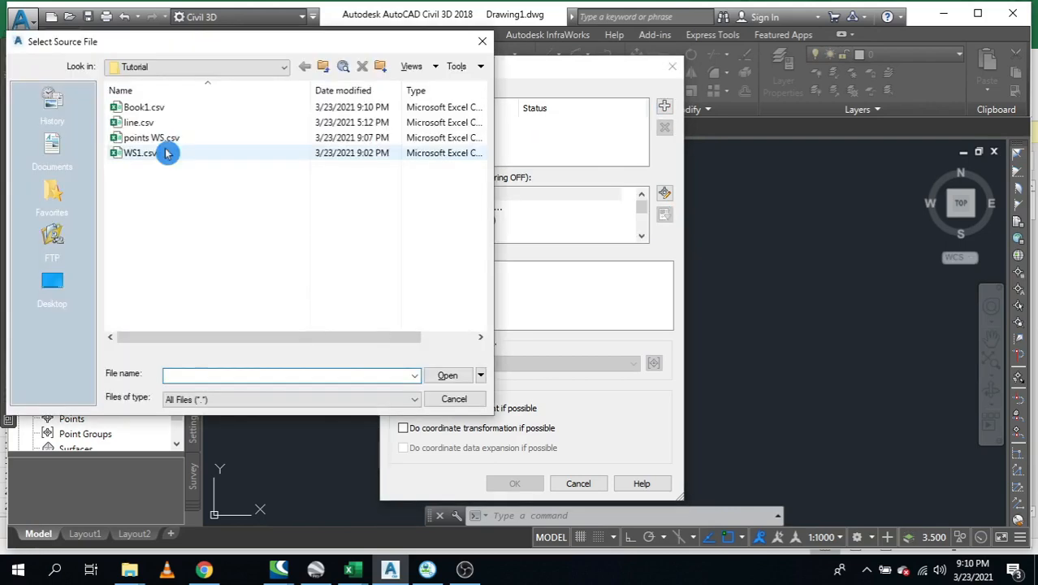
pyautogui.click(151, 137)
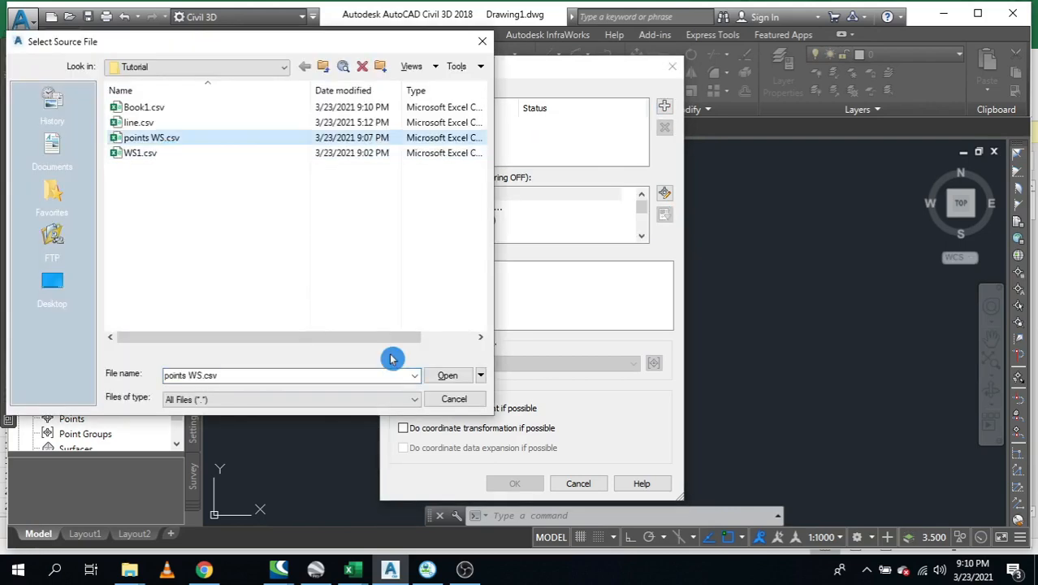
pyautogui.click(439, 377)
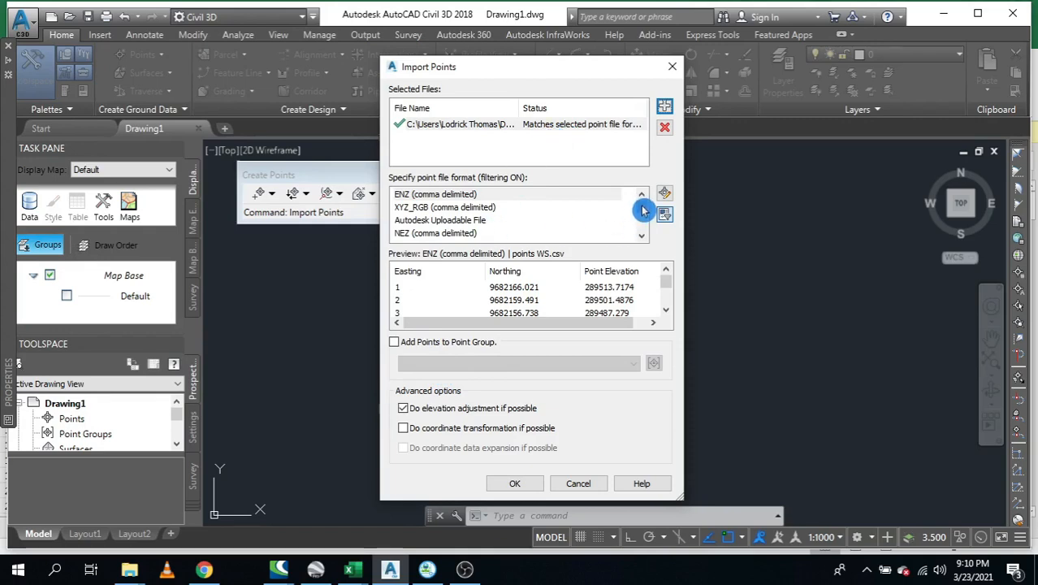
# Set the point file format to PNEZD (comma delimited), check the data preview and import the points
pyautogui.scroll(-3, 642, 213)
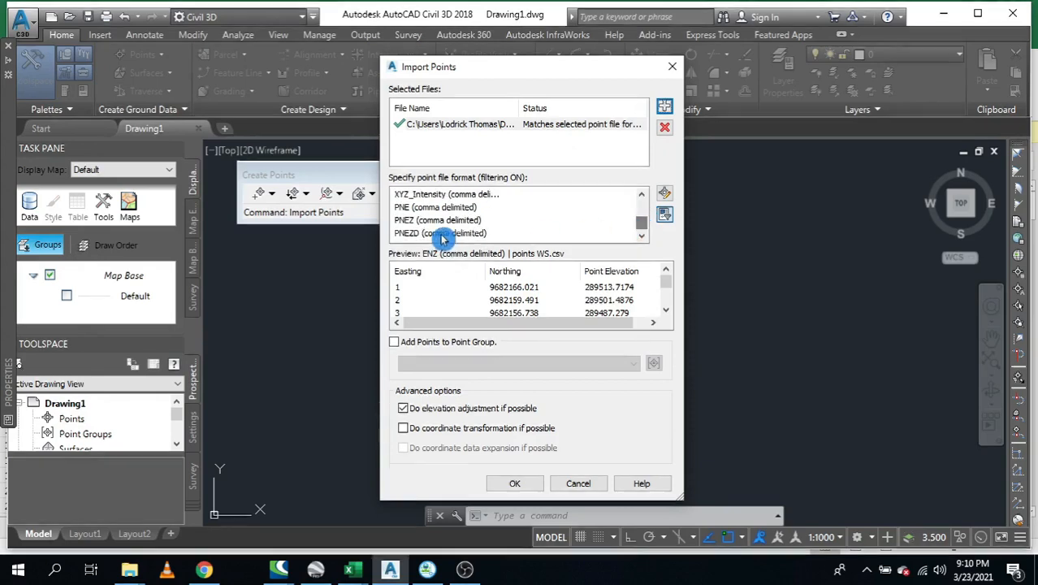
pyautogui.click(402, 235)
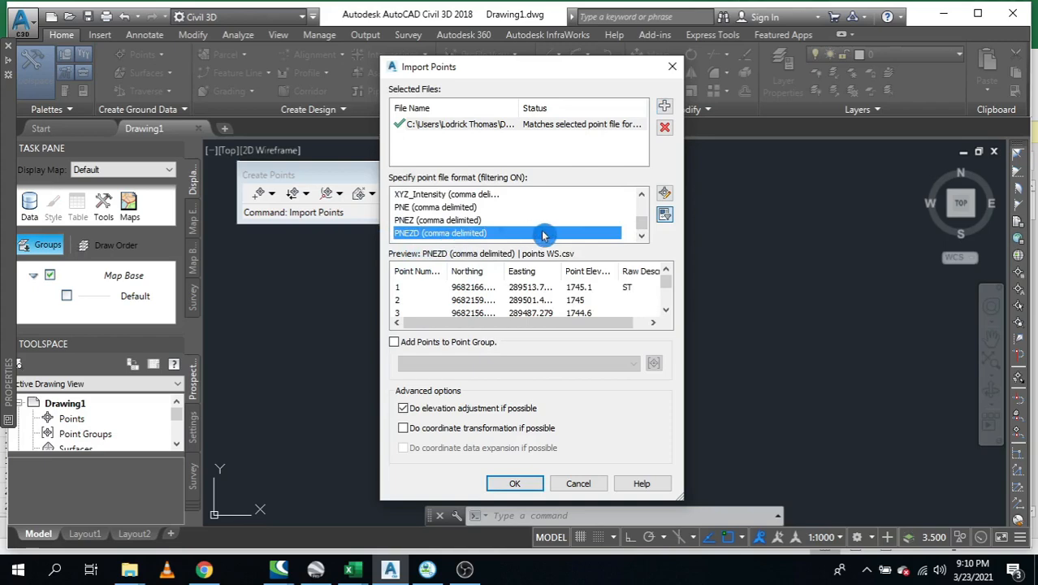
pyautogui.scroll(-6, 563, 308)
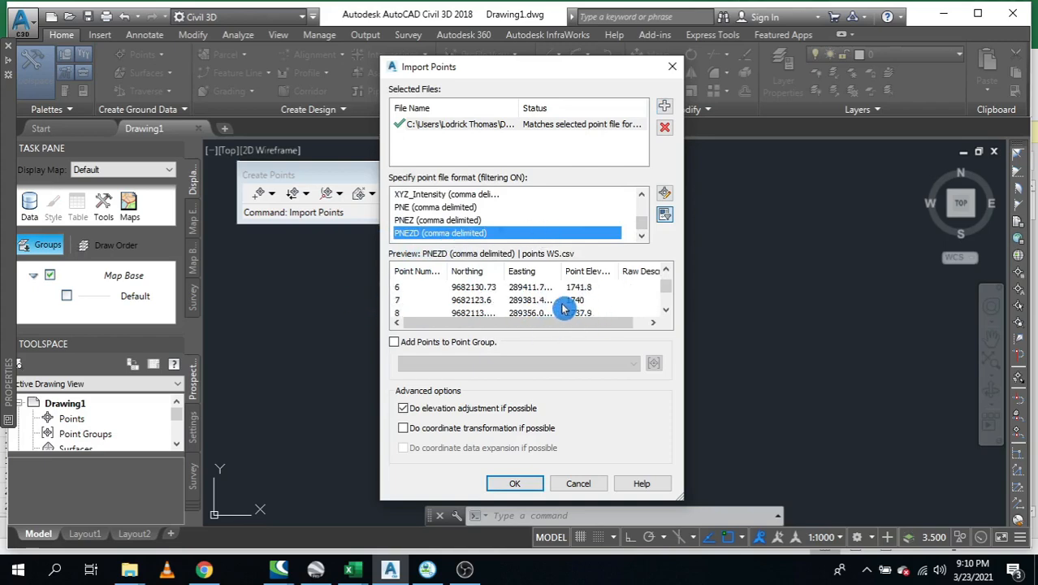
pyautogui.scroll(6, 564, 309)
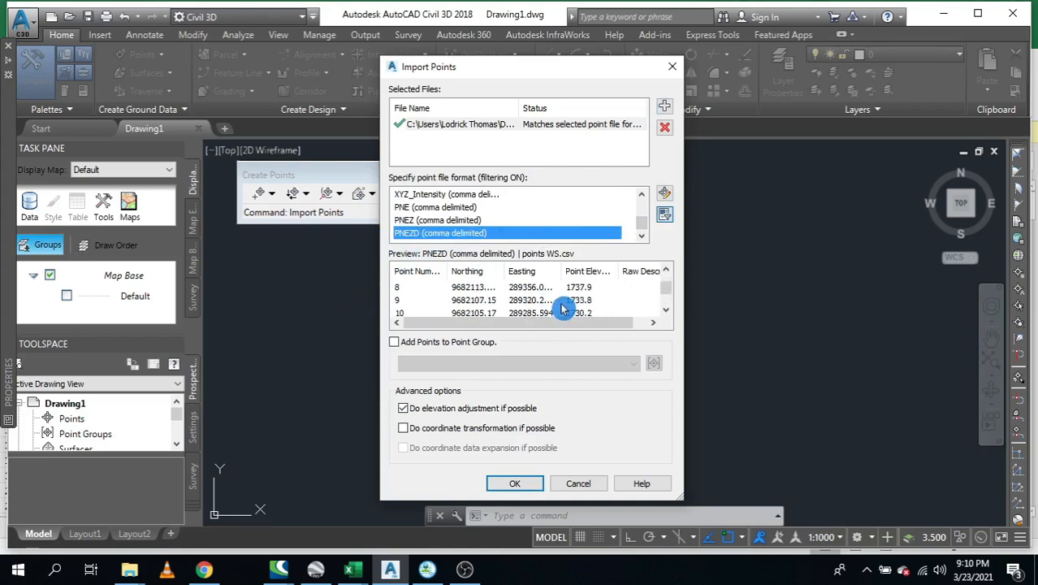
pyautogui.click(522, 484)
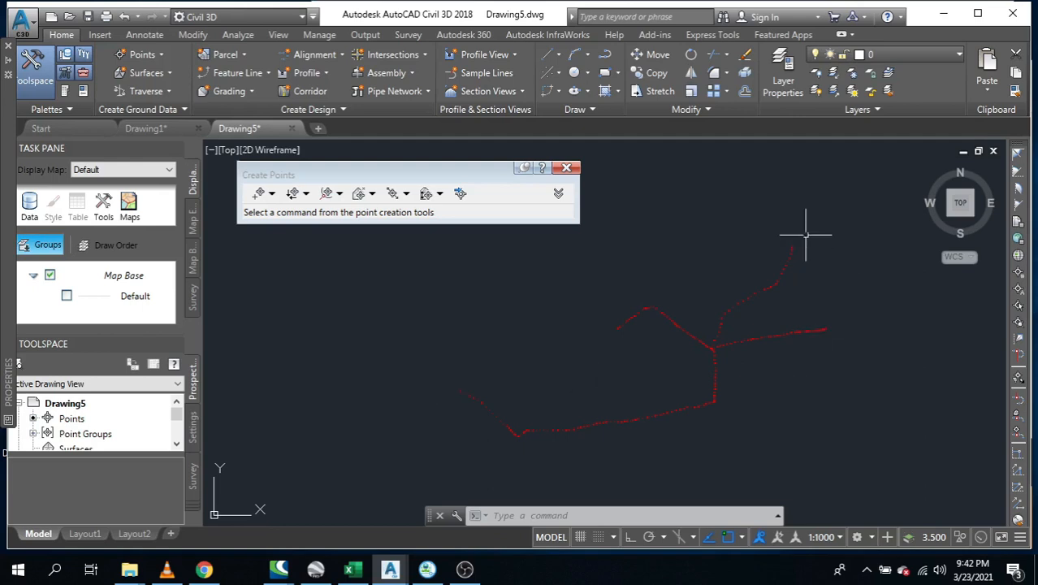
# Examine the imported points closely at the western end of the pipeline route
pyautogui.scroll(1, 763, 256)
pyautogui.scroll(-1, 792, 257)
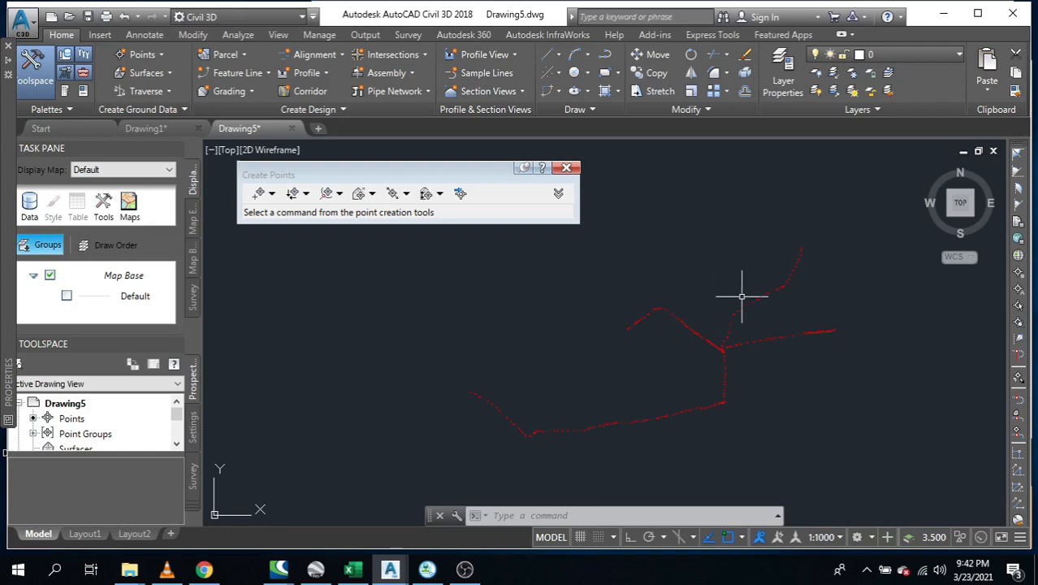
pyautogui.scroll(4, 490, 412)
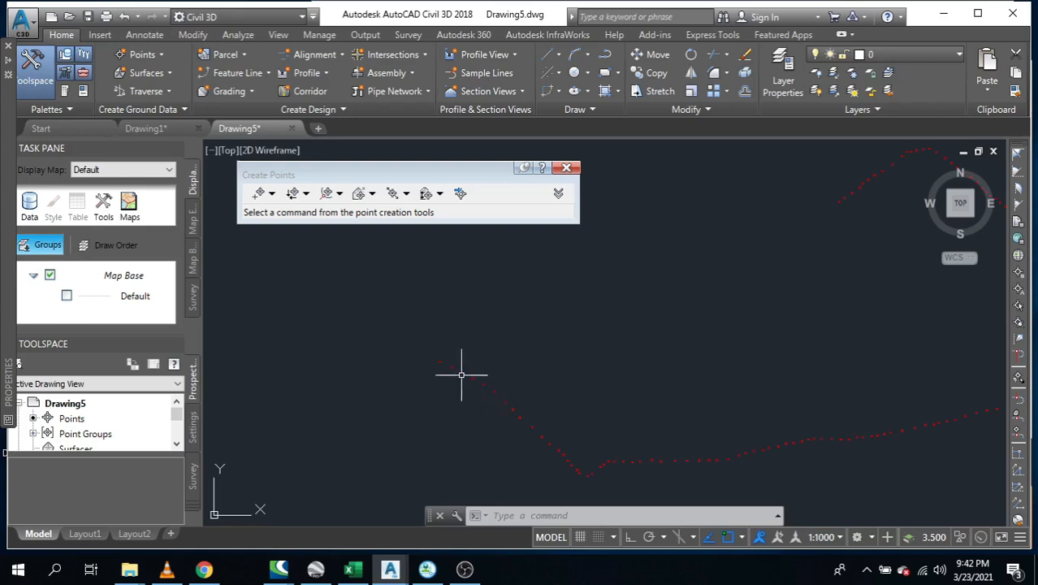
pyautogui.scroll(5, 367, 331)
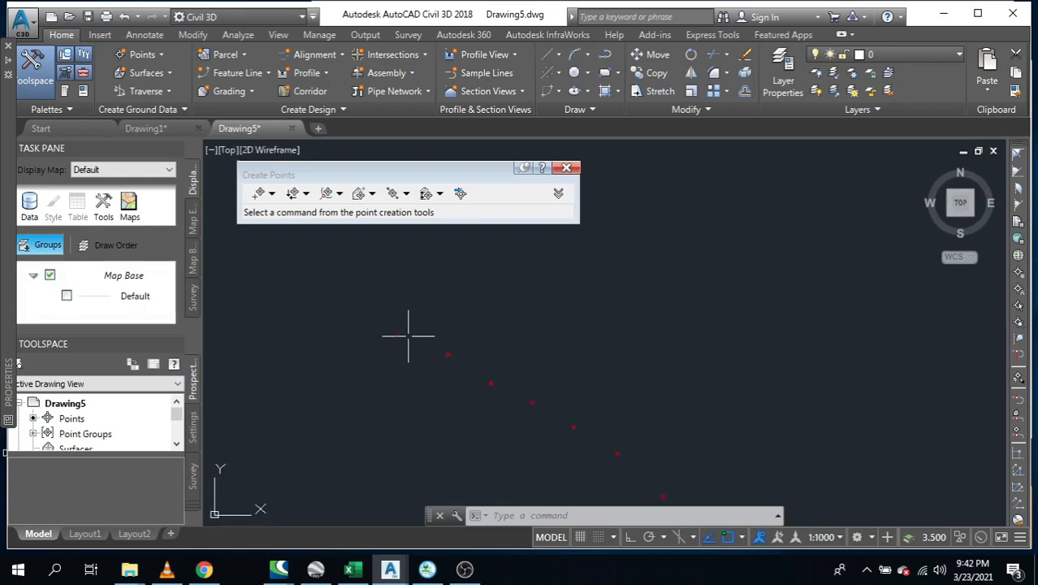
pyautogui.scroll(3, 405, 331)
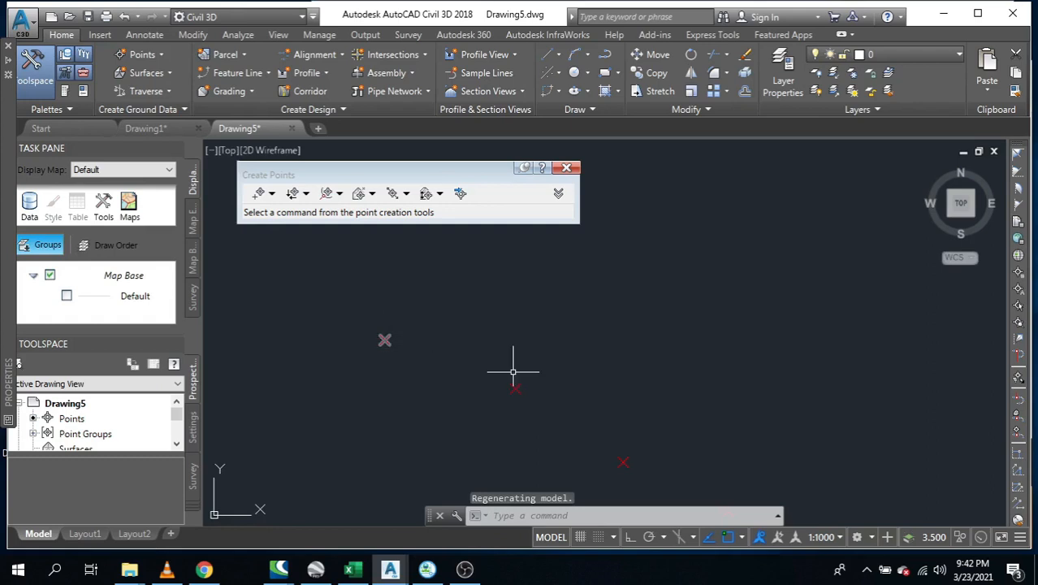
pyautogui.scroll(-3, 488, 343)
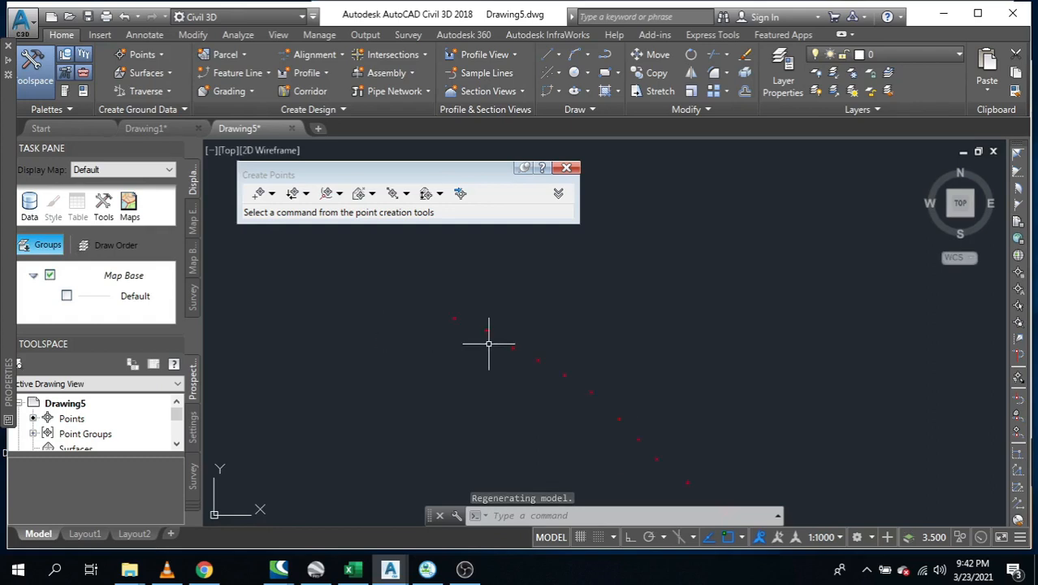
# Connect the imported survey points with lines by point number range, using points 1-225
pyautogui.scroll(2, 488, 343)
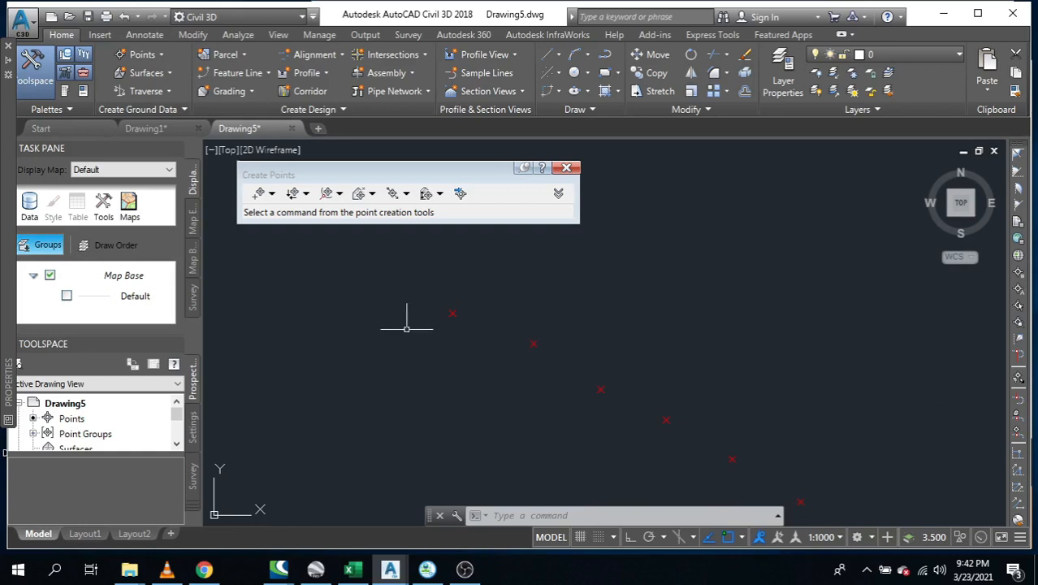
pyautogui.scroll(-3, 410, 312)
pyautogui.scroll(-4, 585, 357)
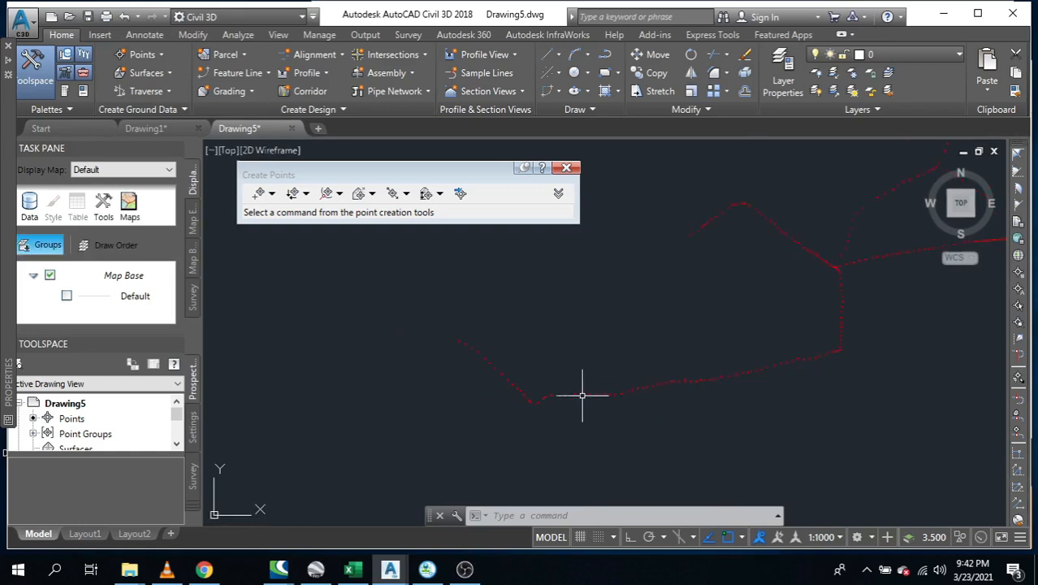
pyautogui.scroll(-2, 667, 364)
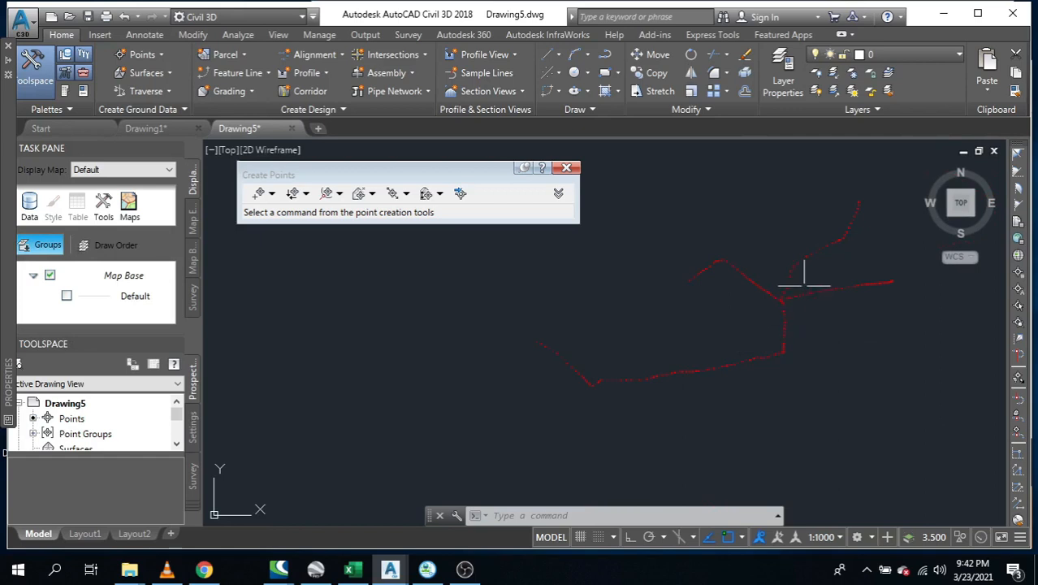
pyautogui.scroll(2, 804, 281)
pyautogui.scroll(-2, 708, 365)
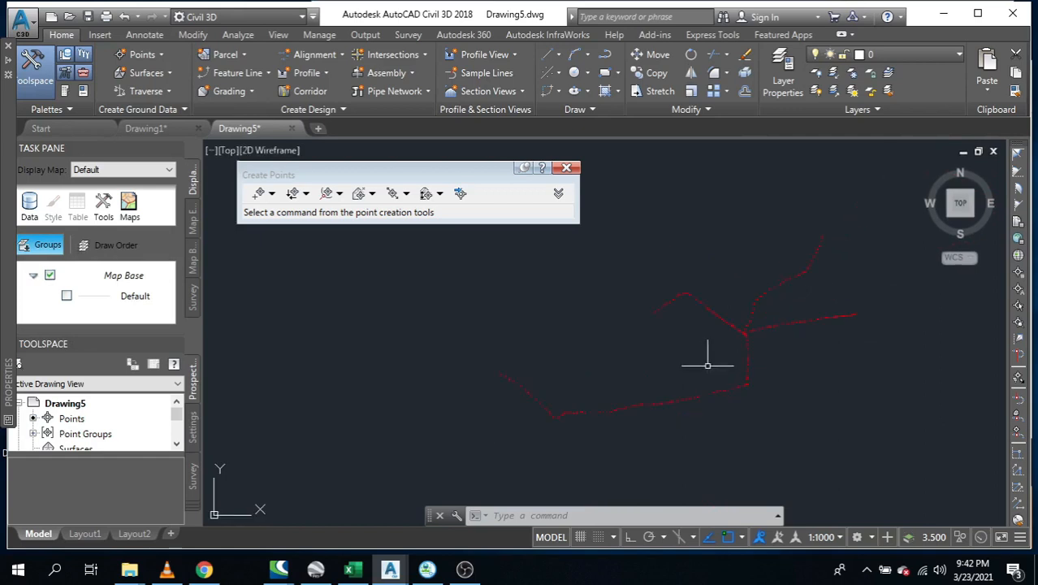
pyautogui.click(560, 57)
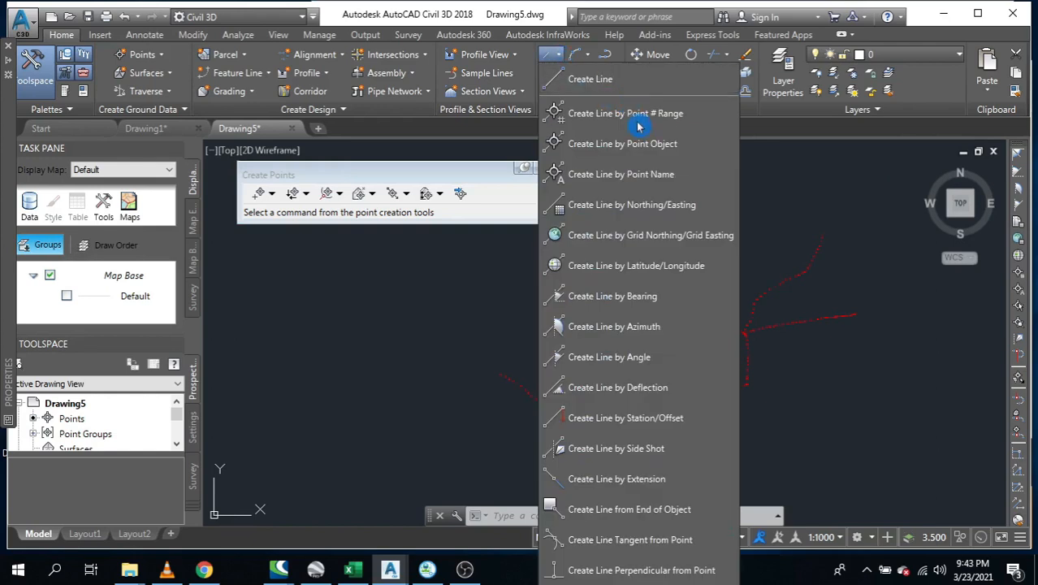
pyautogui.click(647, 120)
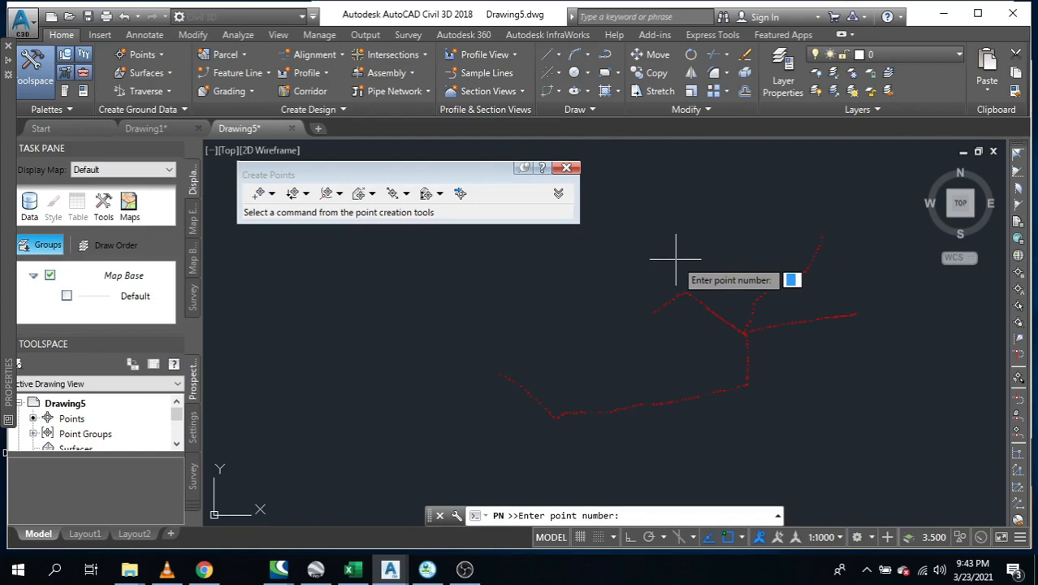
pyautogui.write('1-225')
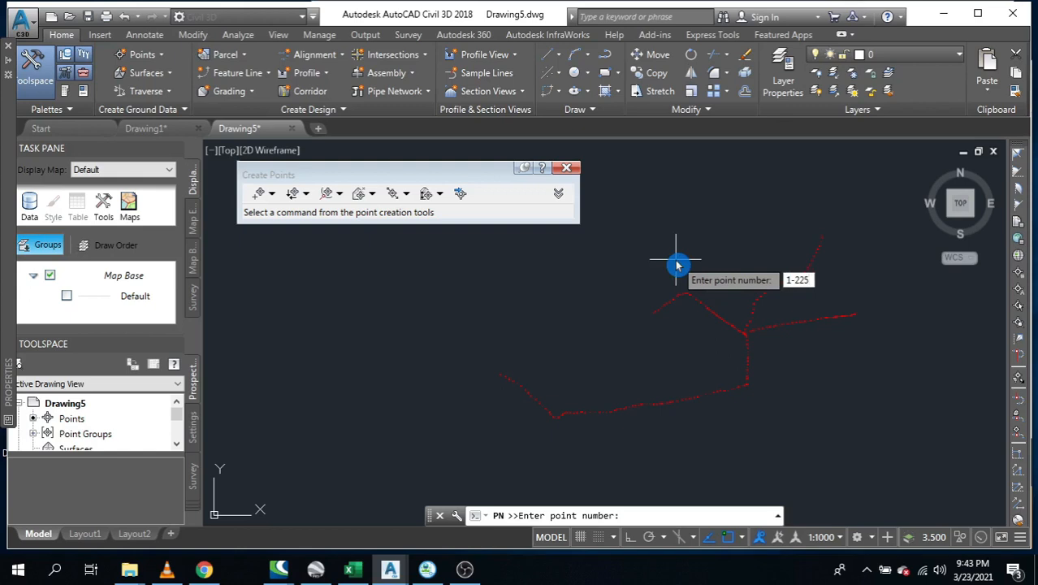
pyautogui.press('Return')
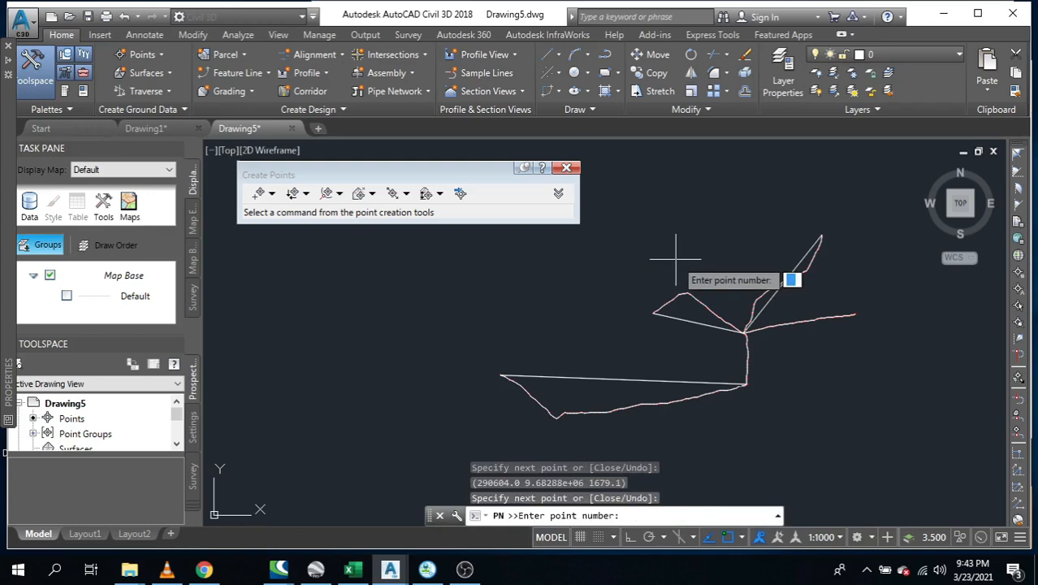
pyautogui.press('Escape')
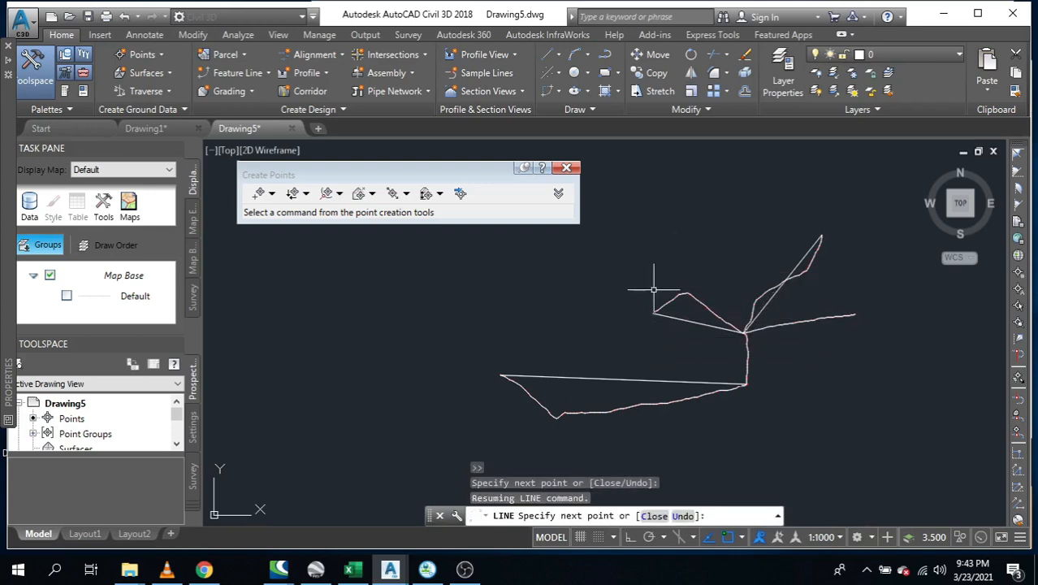
pyautogui.press('Escape')
pyautogui.press('Escape')
# Delete the stray straight lines that close off the long western route and the north-western branch
pyautogui.scroll(2, 605, 386)
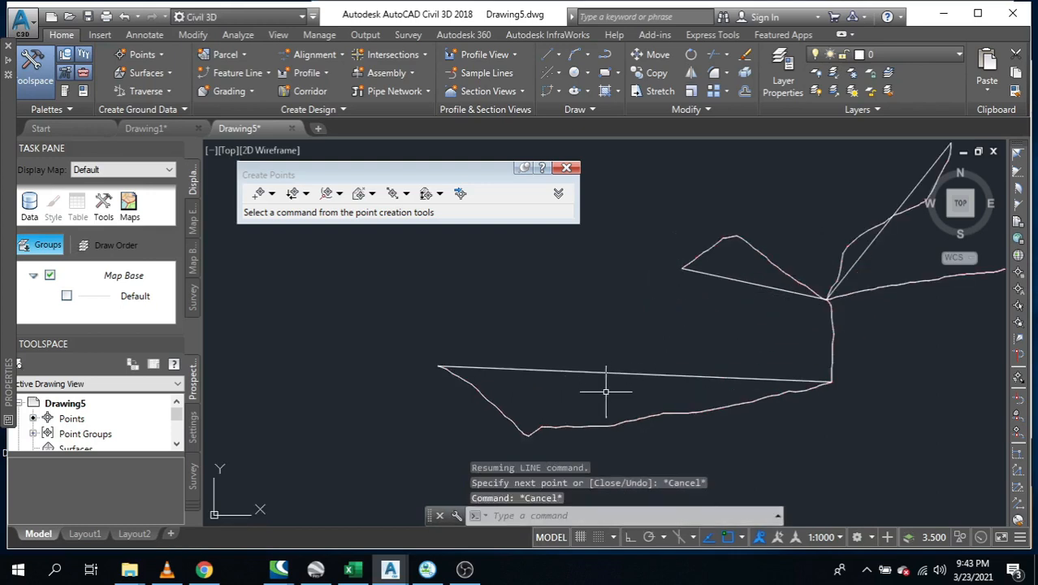
pyautogui.click(621, 382)
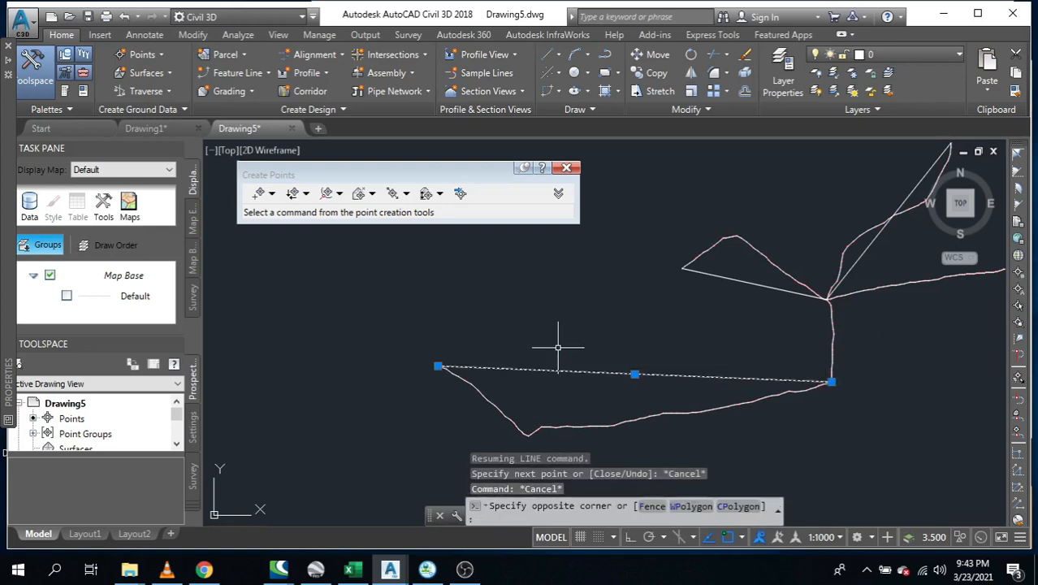
pyautogui.click(558, 347)
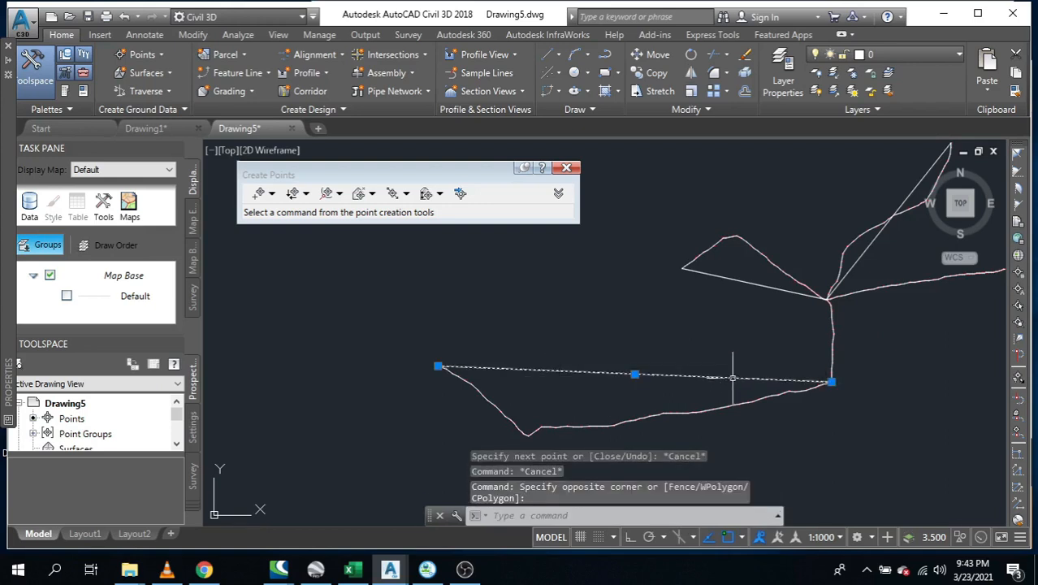
pyautogui.press('Delete')
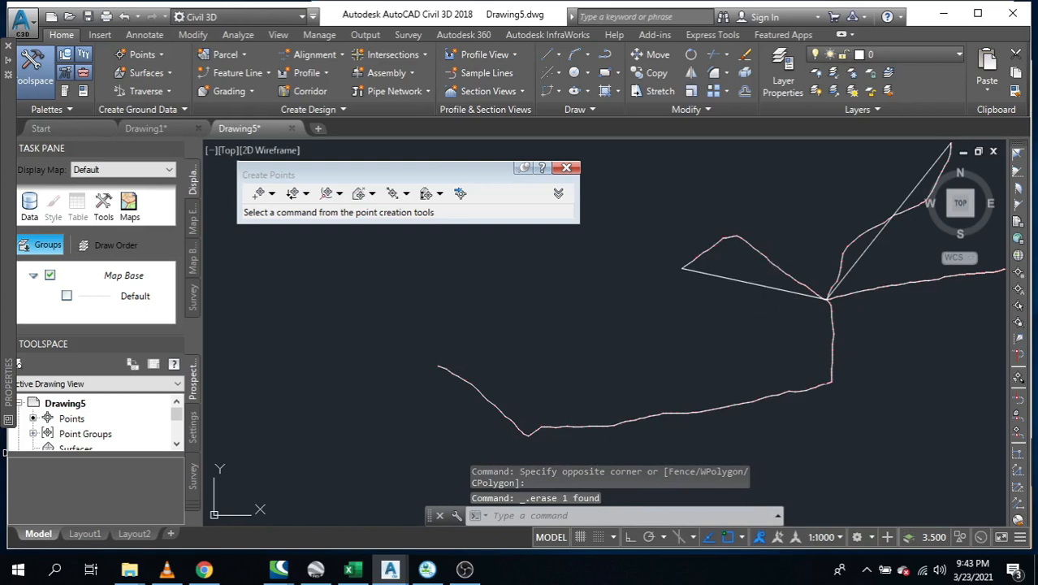
pyautogui.click(766, 299)
pyautogui.click(735, 264)
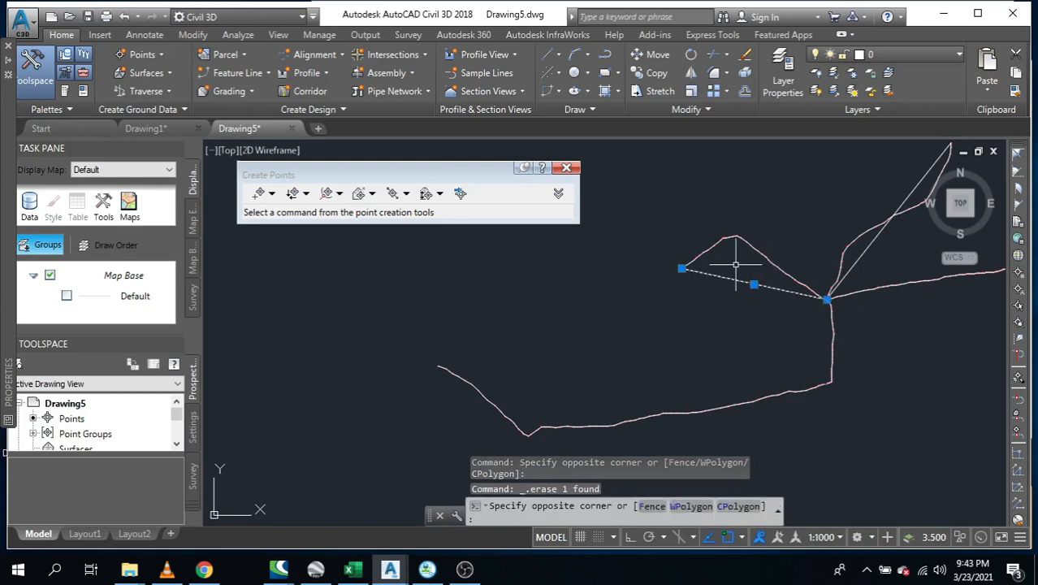
pyautogui.scroll(-2, 617, 339)
pyautogui.press('Delete')
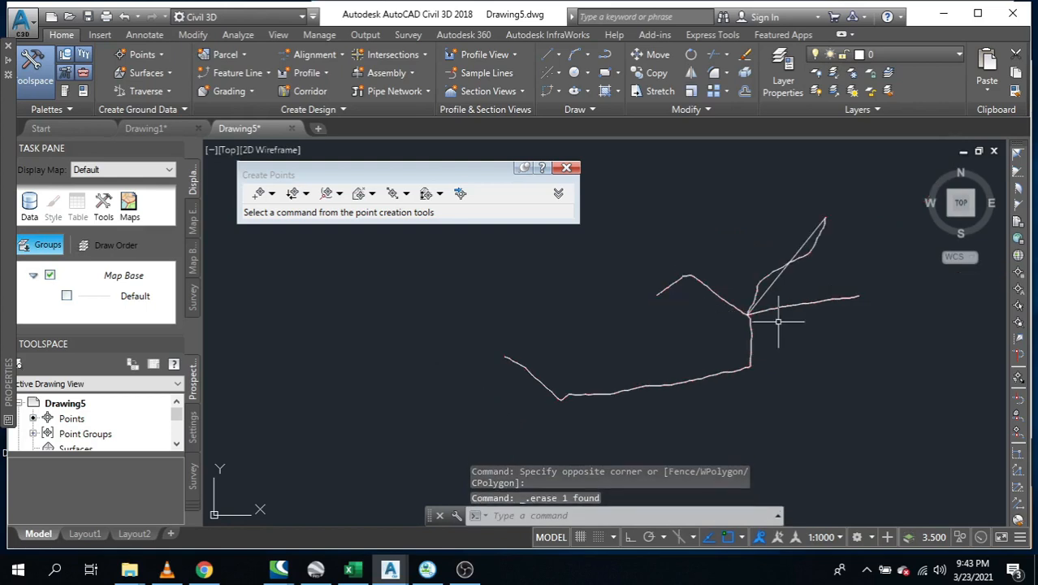
# Delete the stray straight line running from the junction to the end of the north-eastern branch
pyautogui.scroll(4, 804, 256)
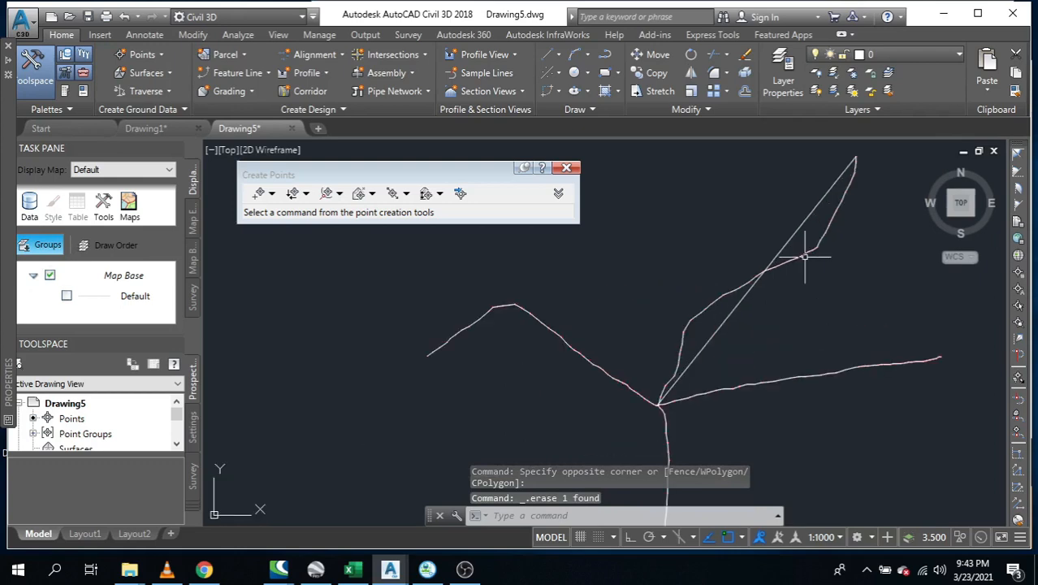
pyautogui.click(756, 336)
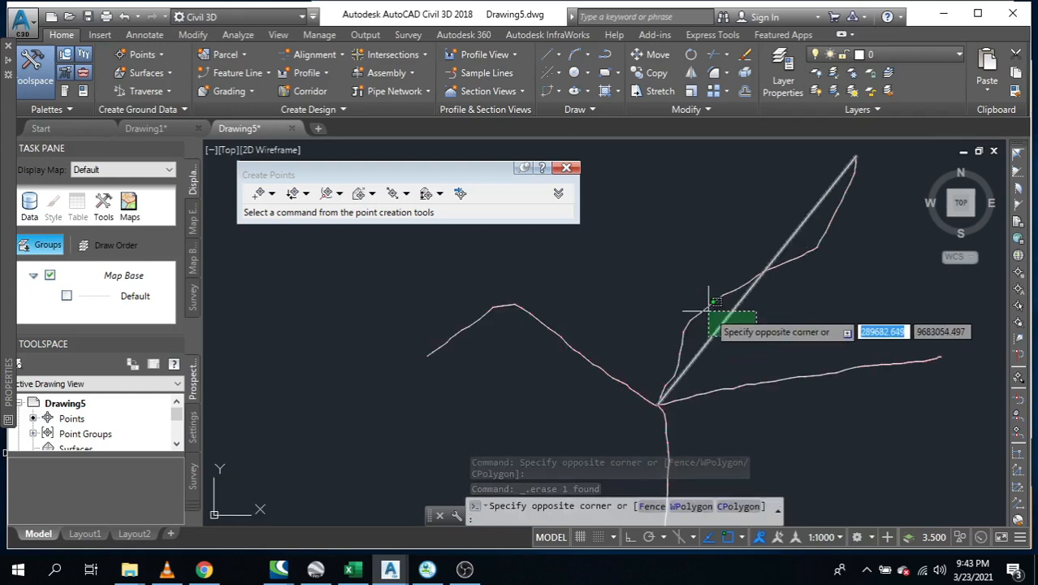
pyautogui.click(713, 302)
pyautogui.press('Delete')
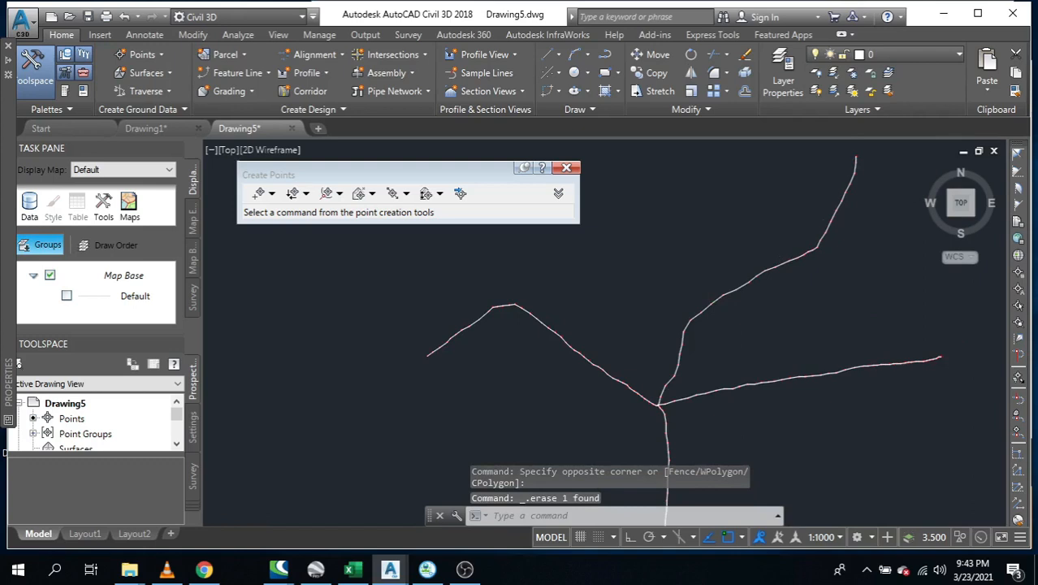
pyautogui.scroll(-4, 722, 251)
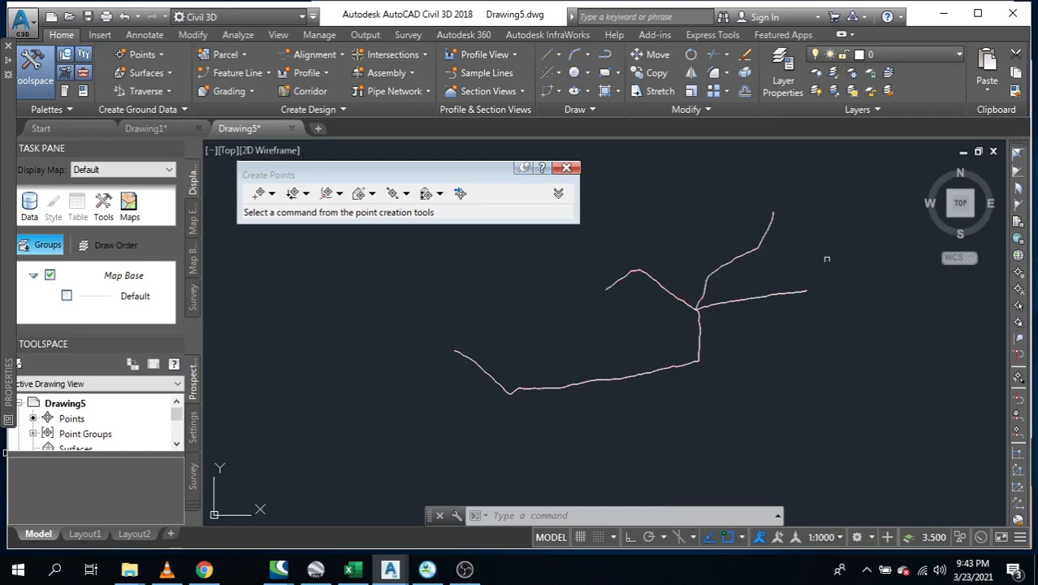
# Save the drawing as WS in AutoCAD 2018 DXF (*.dxf) format in the Tutorial folder on the desktop
pyautogui.click(34, 25)
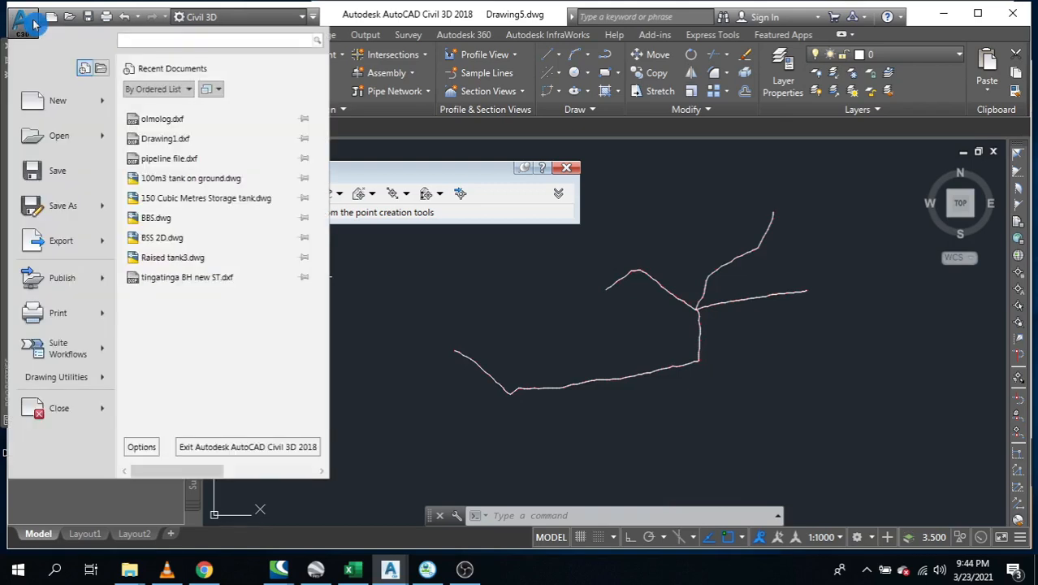
pyautogui.click(61, 207)
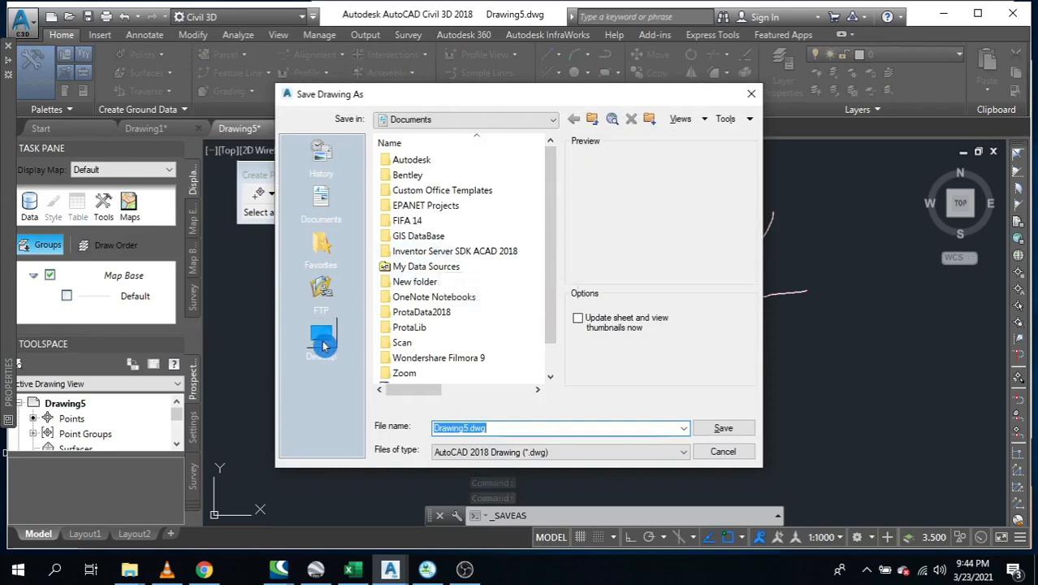
pyautogui.click(323, 345)
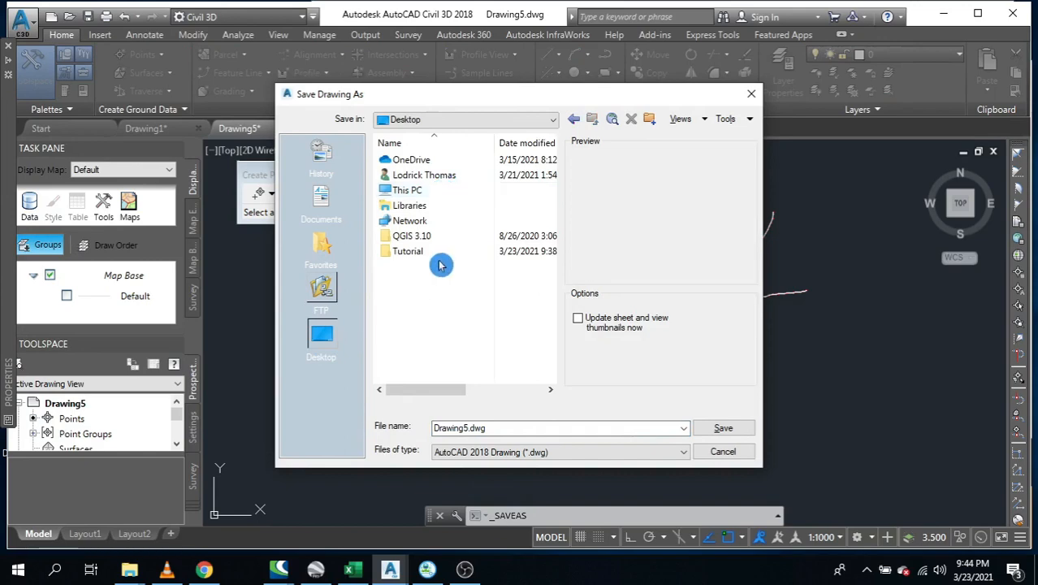
pyautogui.doubleClick(432, 251)
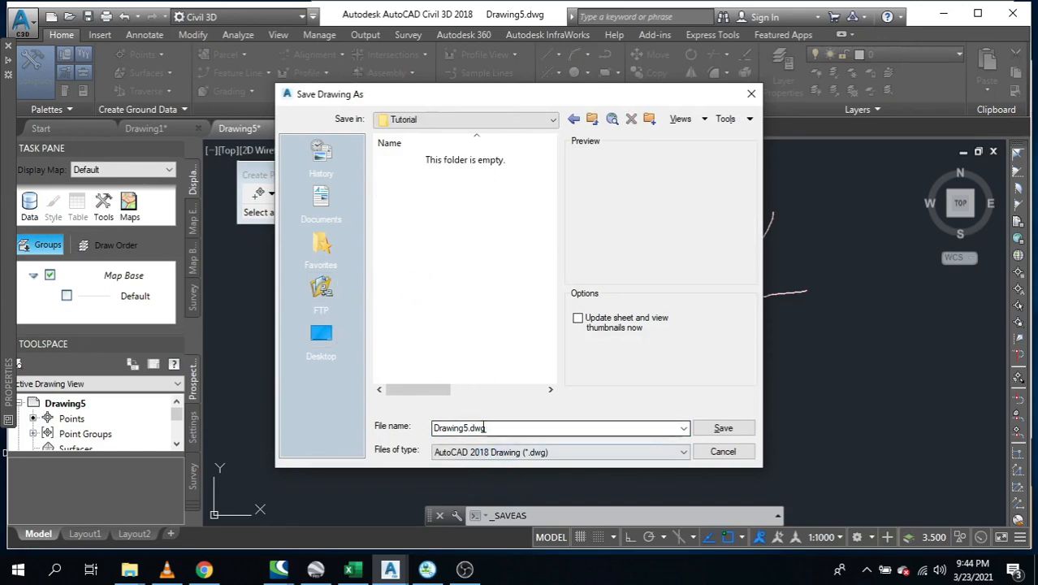
pyautogui.doubleClick(487, 427)
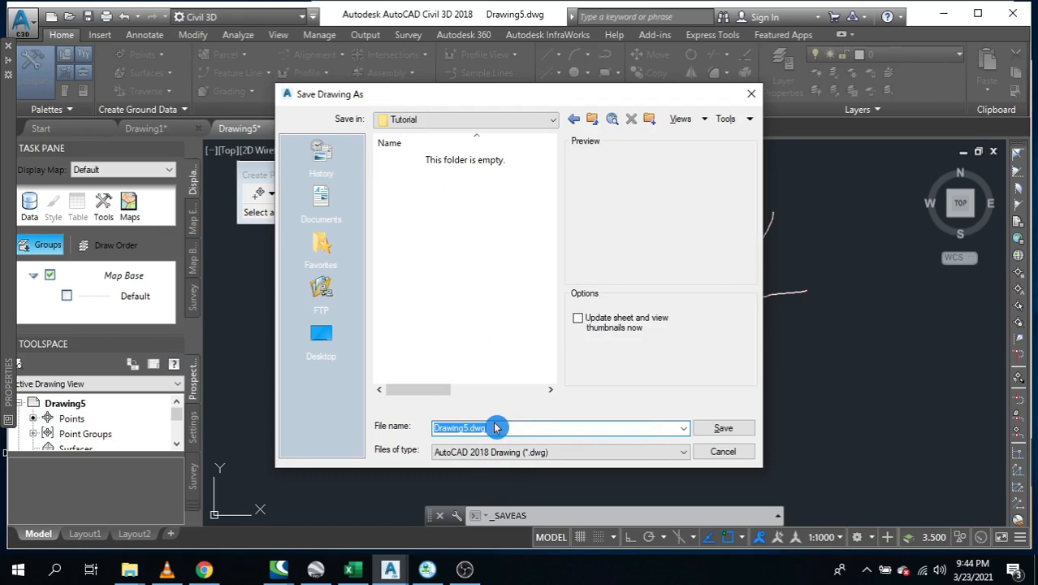
pyautogui.write('WS')
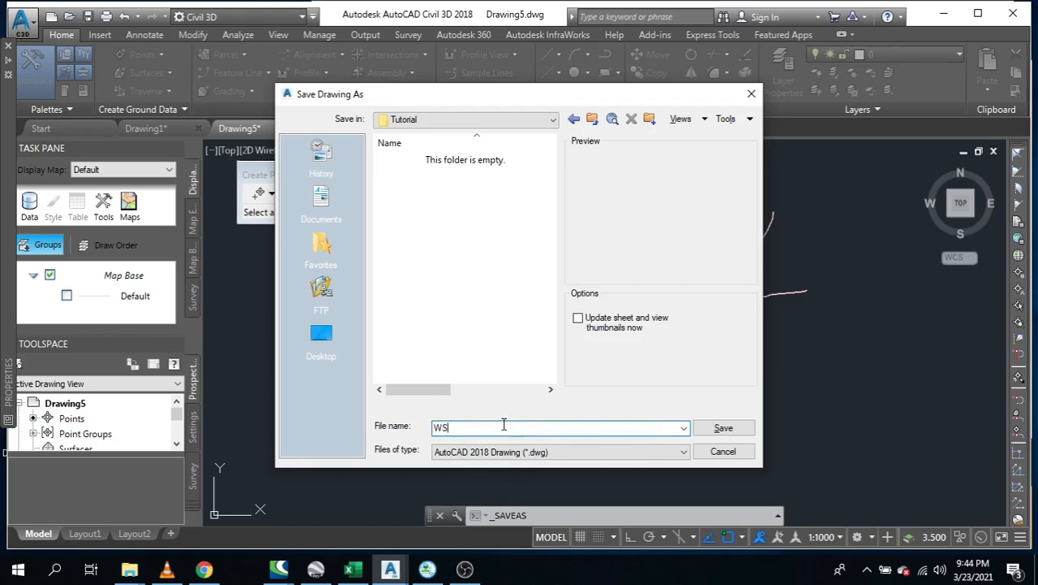
pyautogui.click(530, 452)
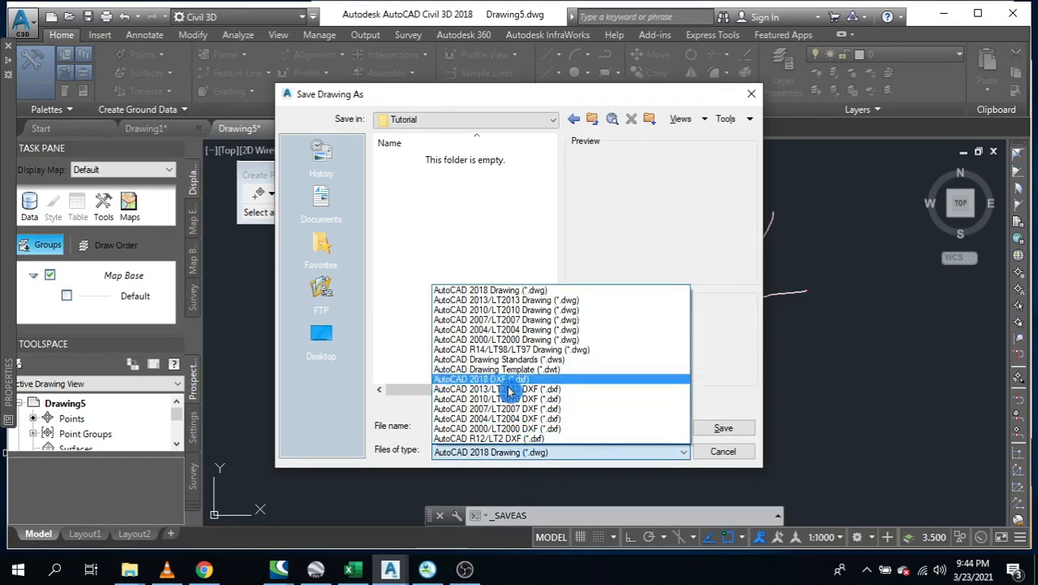
pyautogui.click(512, 380)
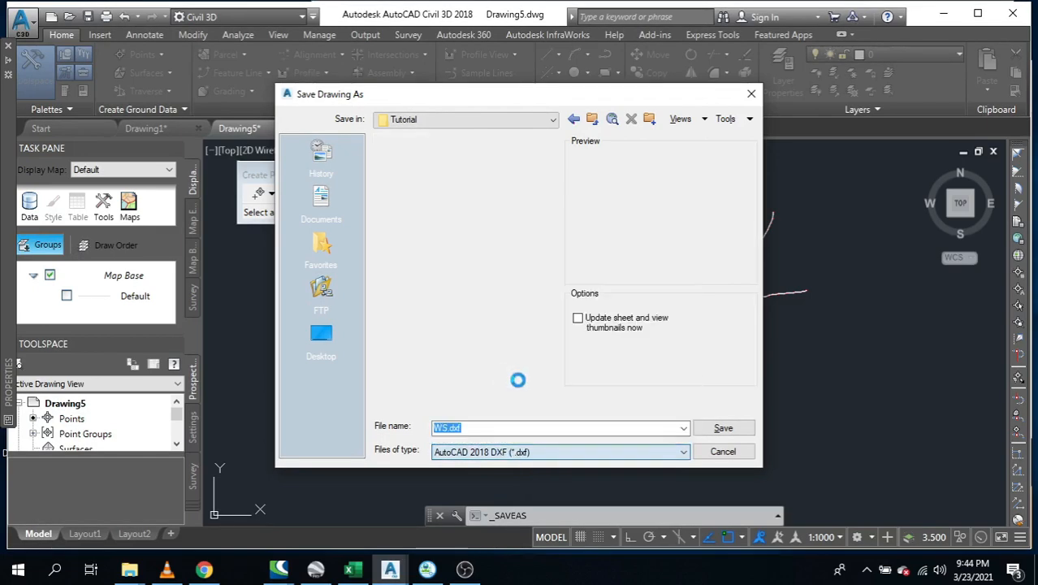
pyautogui.click(725, 432)
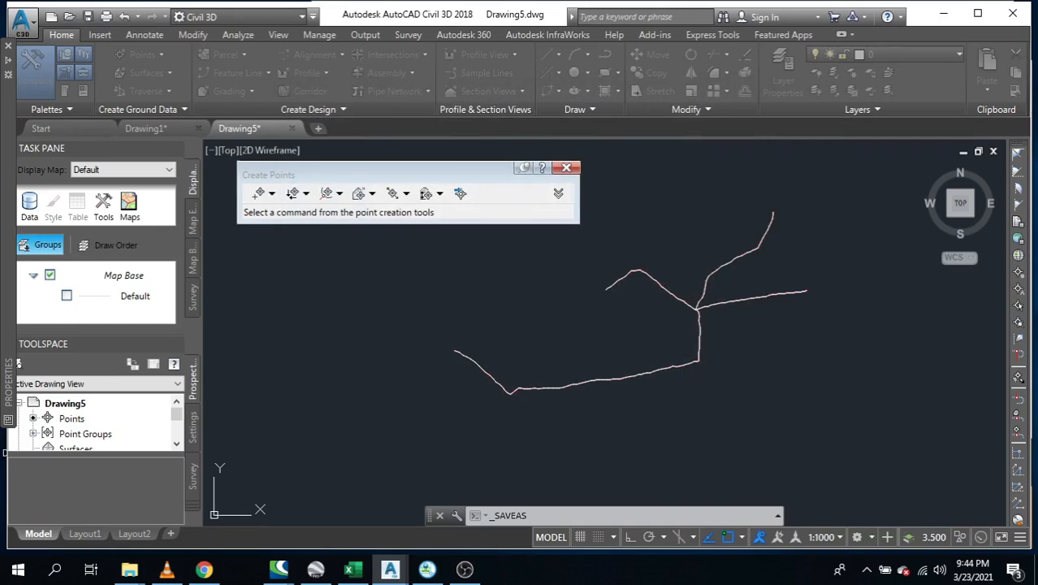
# Switch to File Explorer and check the Tutorial folder for the WS.dxf file
pyautogui.click(129, 568)
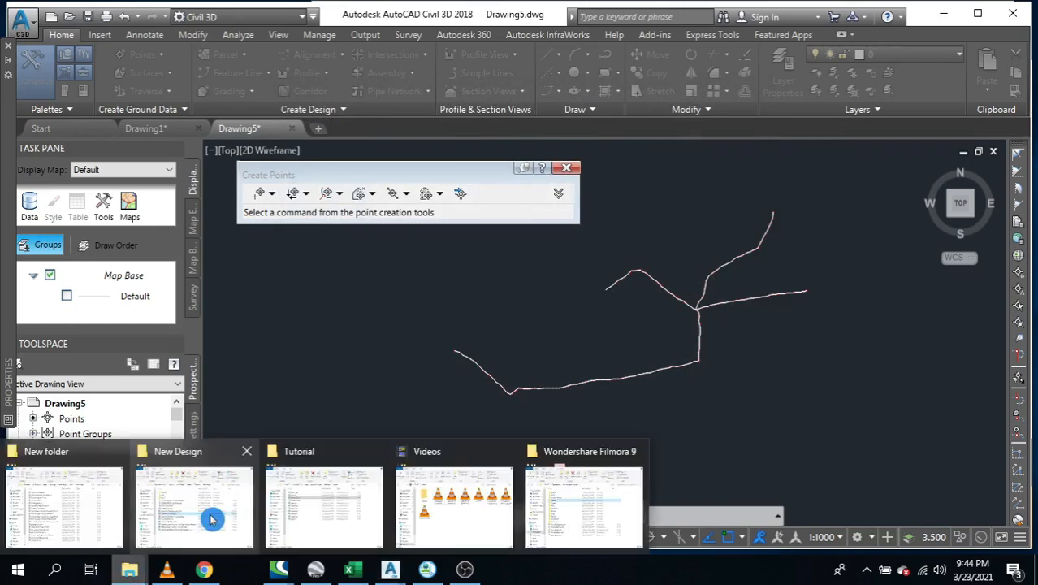
pyautogui.click(323, 503)
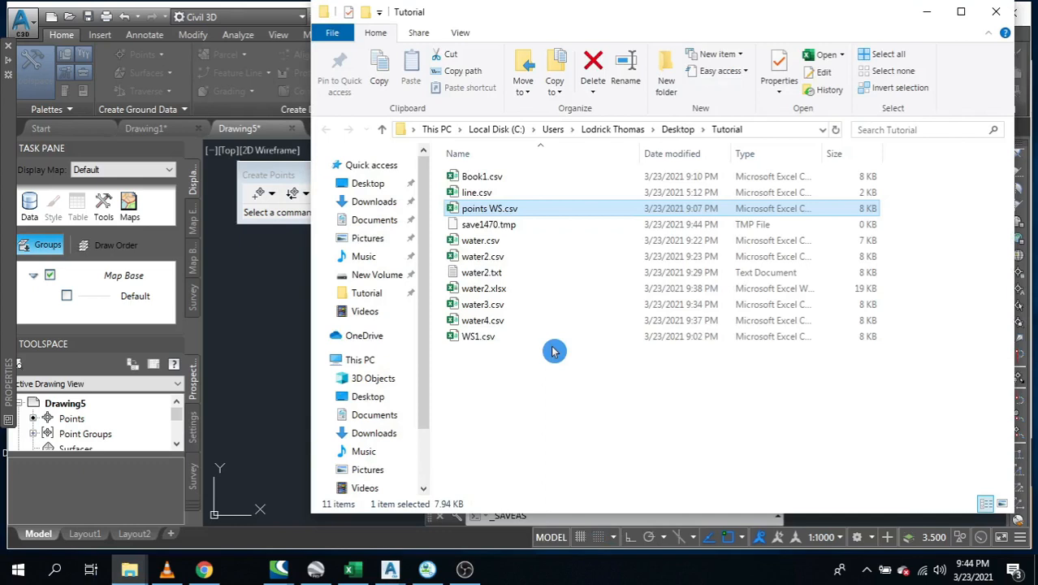
pyautogui.click(483, 323)
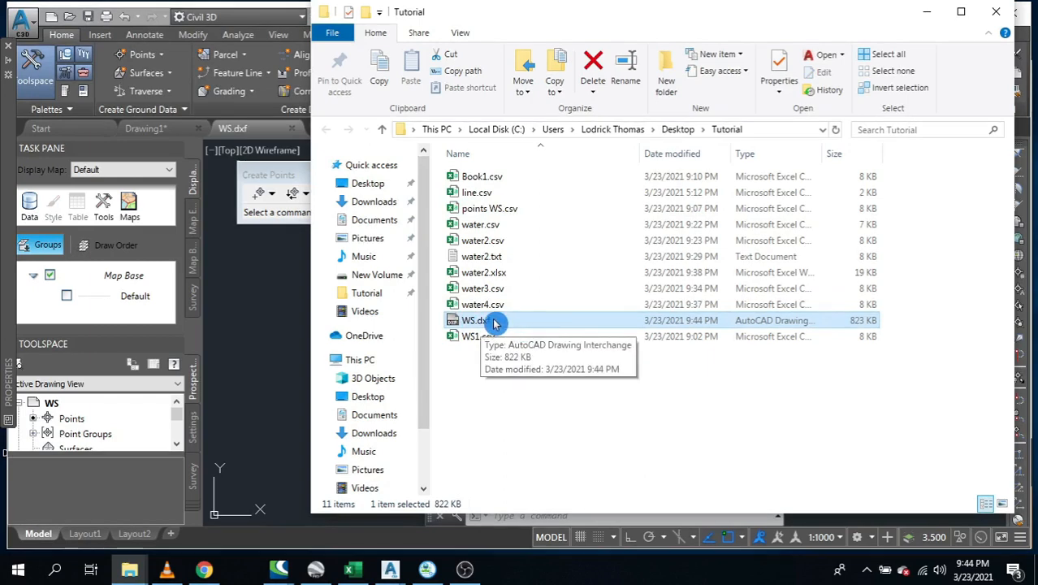
# Switch to EpaCAD and open the WS.dxf drawing for conversion
pyautogui.click(427, 568)
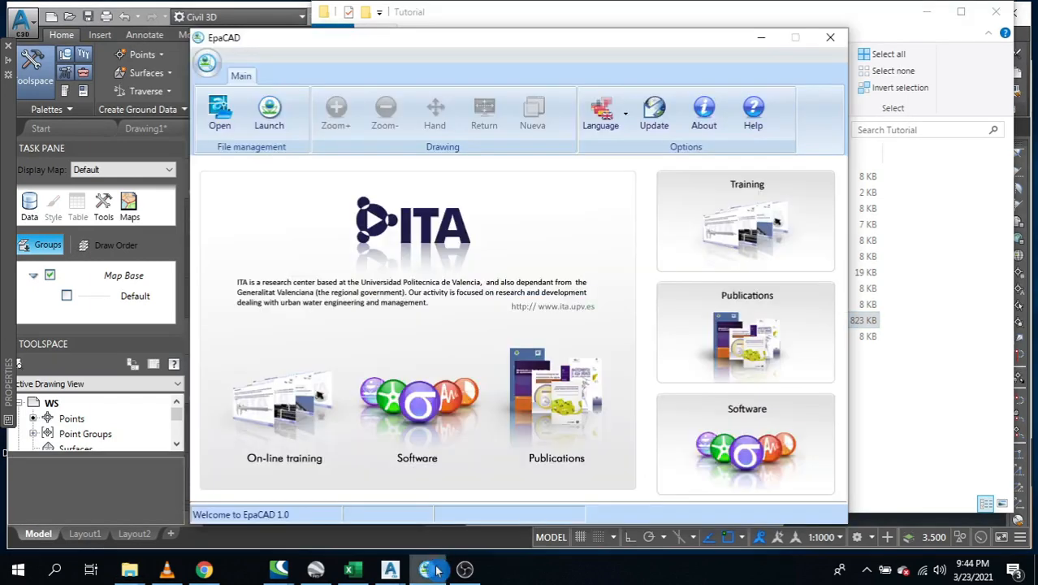
pyautogui.click(419, 362)
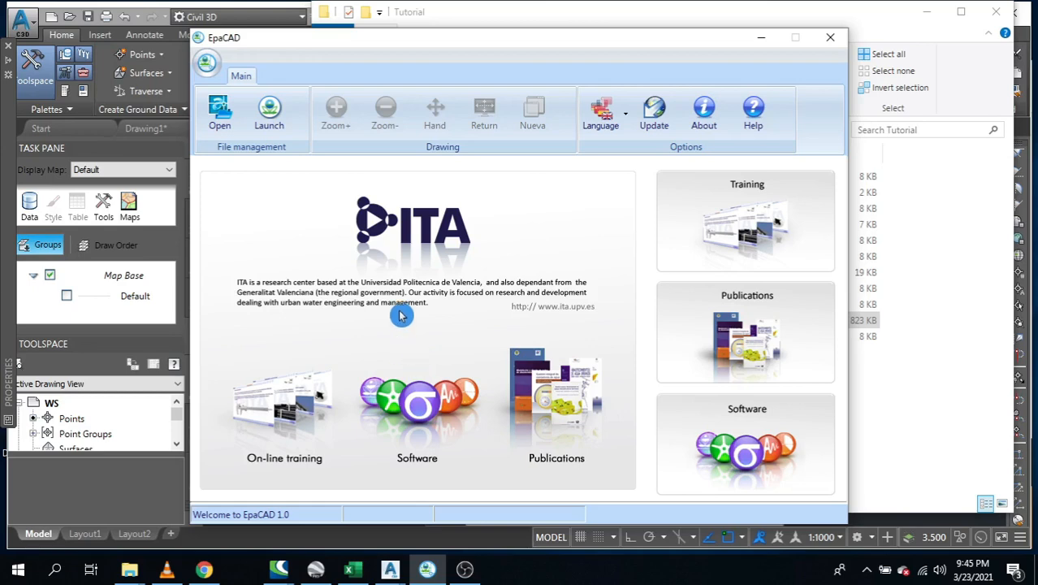
pyautogui.click(219, 114)
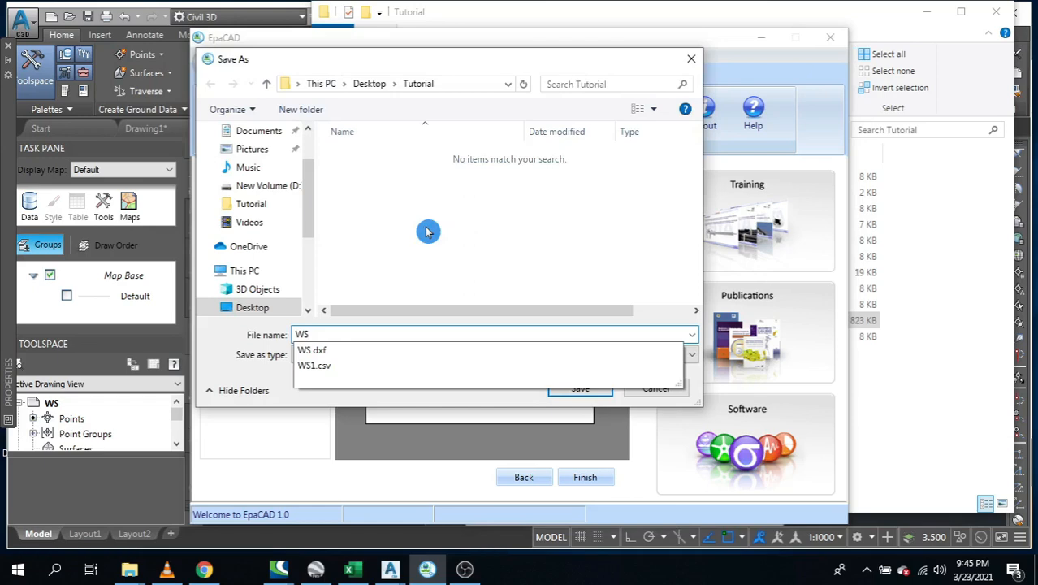
# Save the converted network as WS project in Epanet File (*.inp) format in the Tutorial folder
pyautogui.write('project')
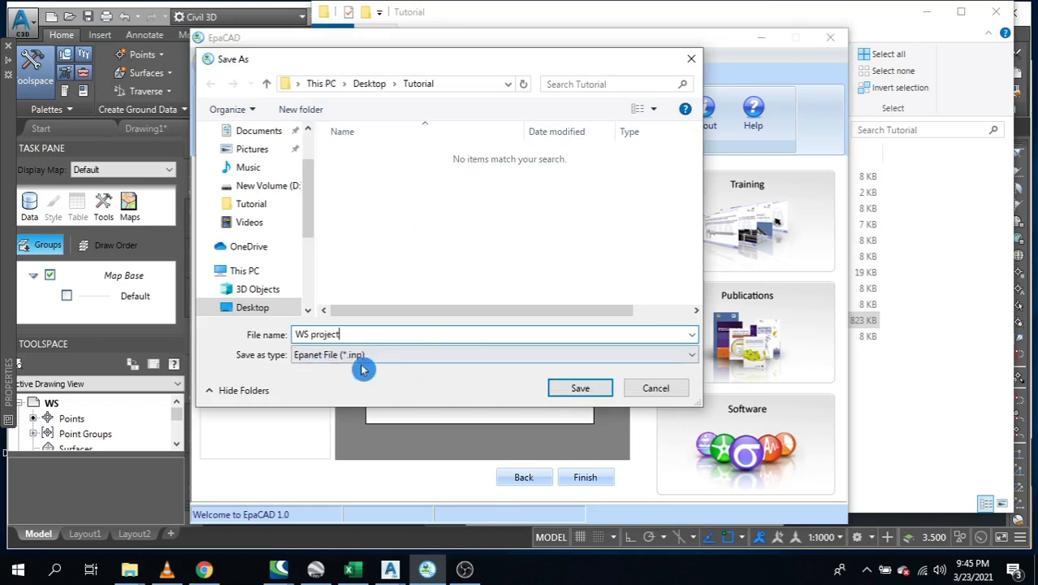
pyautogui.press('Tab')
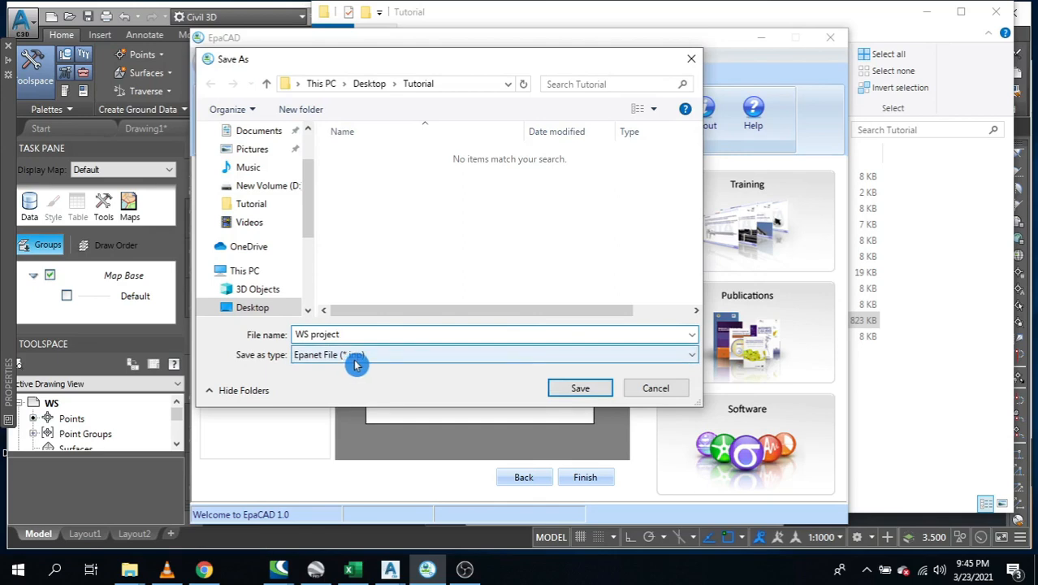
pyautogui.click(302, 333)
pyautogui.moveTo(361, 336); pyautogui.dragTo(272, 333)
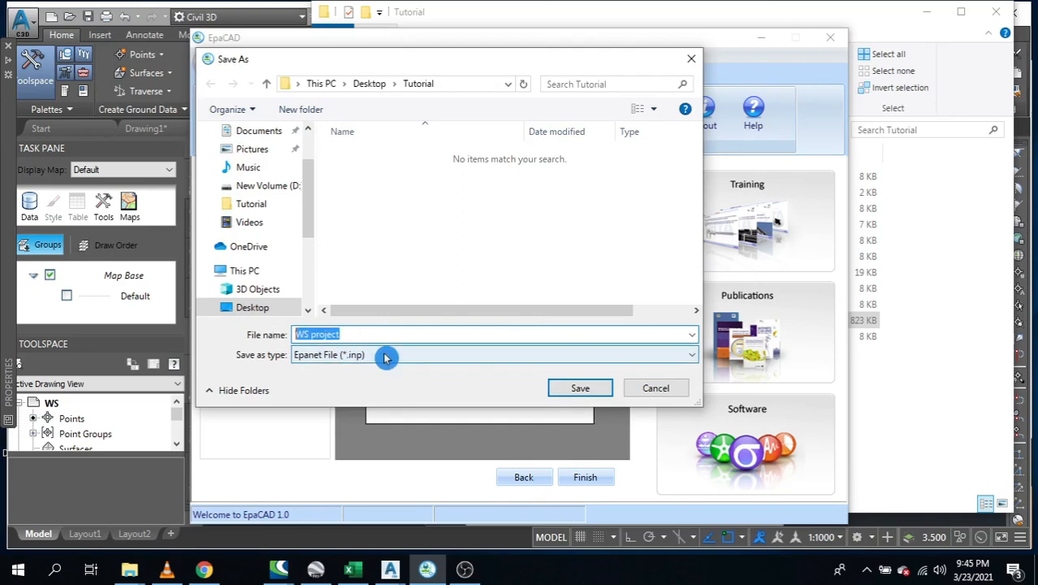
pyautogui.click(570, 390)
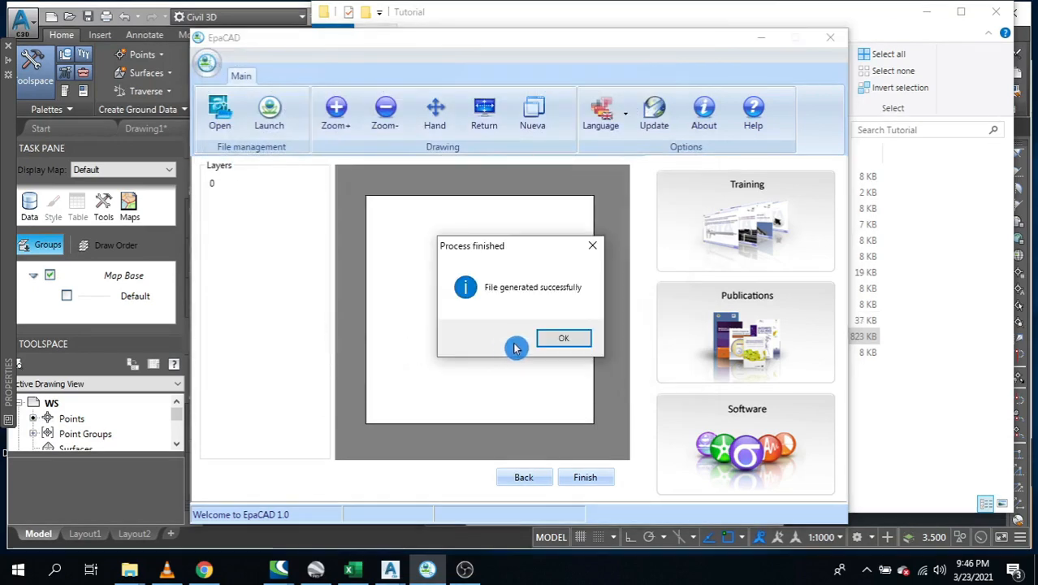
pyautogui.click(564, 339)
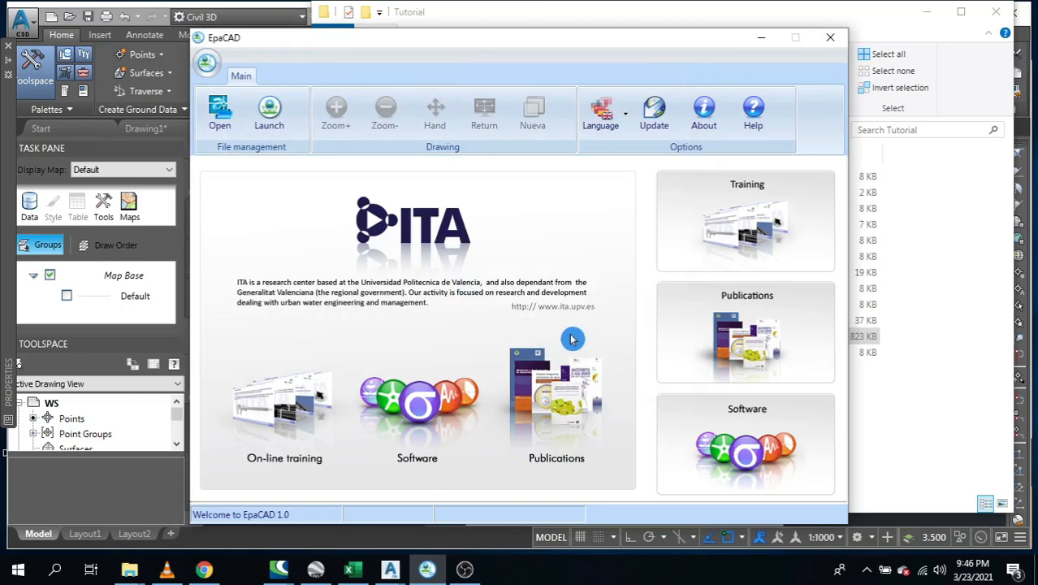
# Minimize the EpaCAD and File Explorer windows and launch EPANET 2.2
pyautogui.click(762, 38)
pyautogui.click(927, 12)
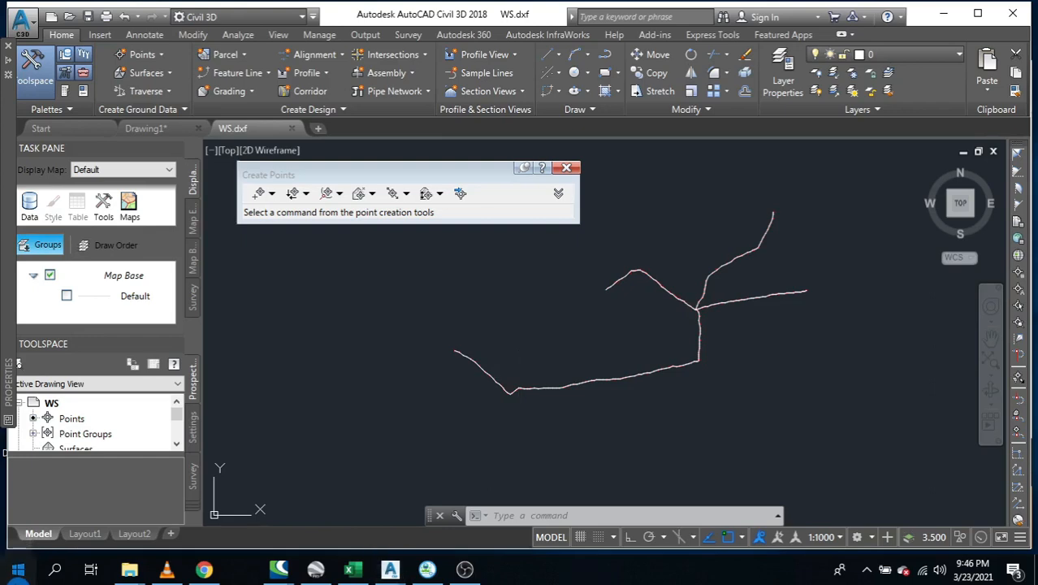
pyautogui.click(18, 570)
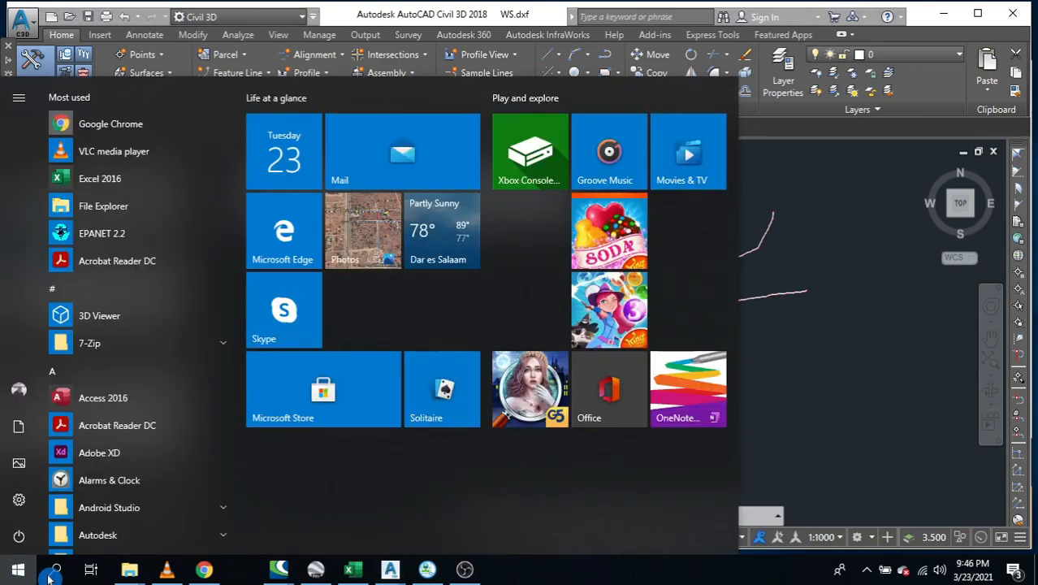
pyautogui.click(819, 334)
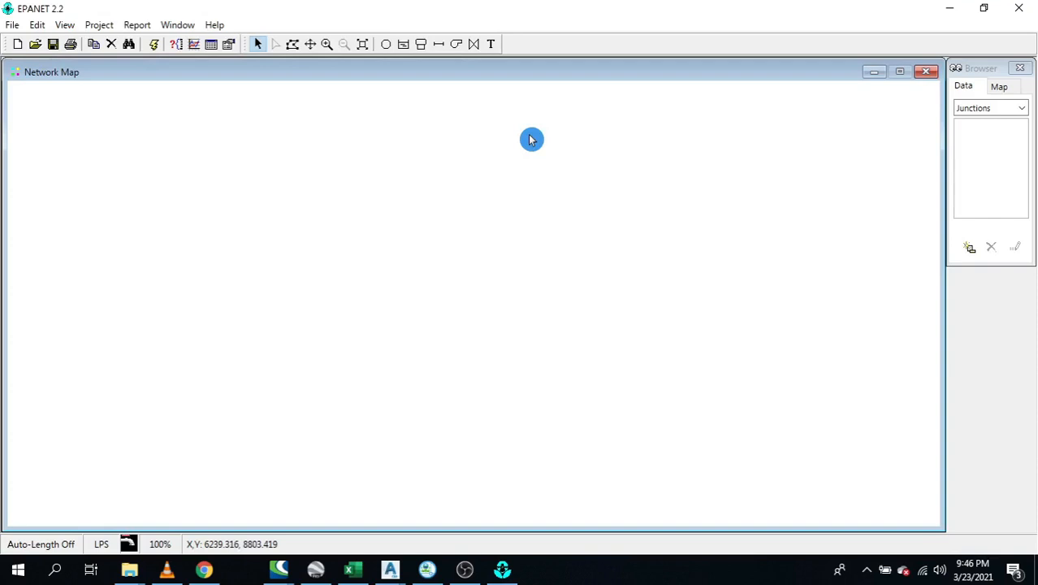
# Import the network file WS project.inp from the Tutorial folder on the desktop
pyautogui.click(64, 25)
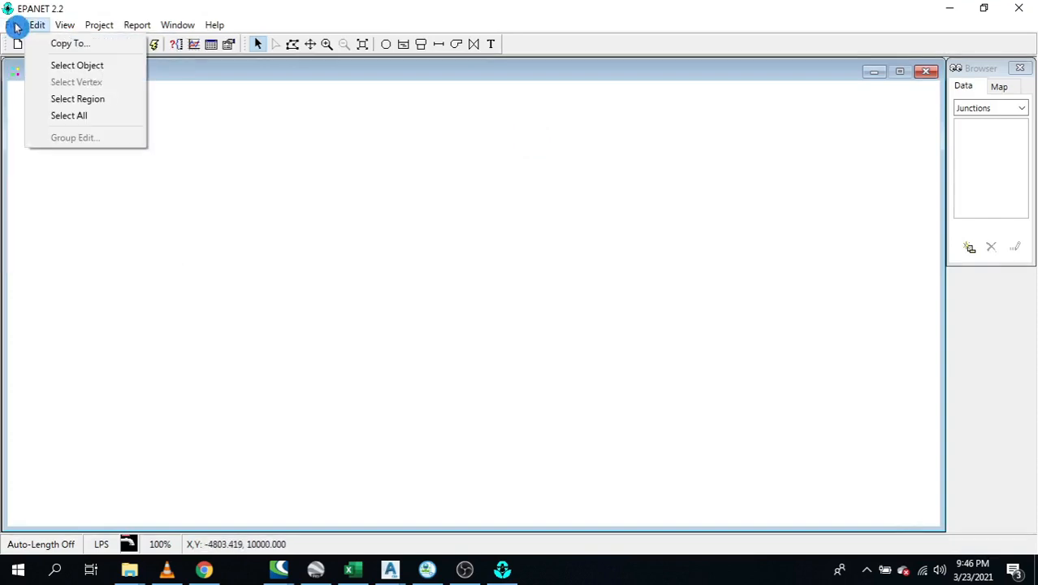
pyautogui.moveTo(115, 132)
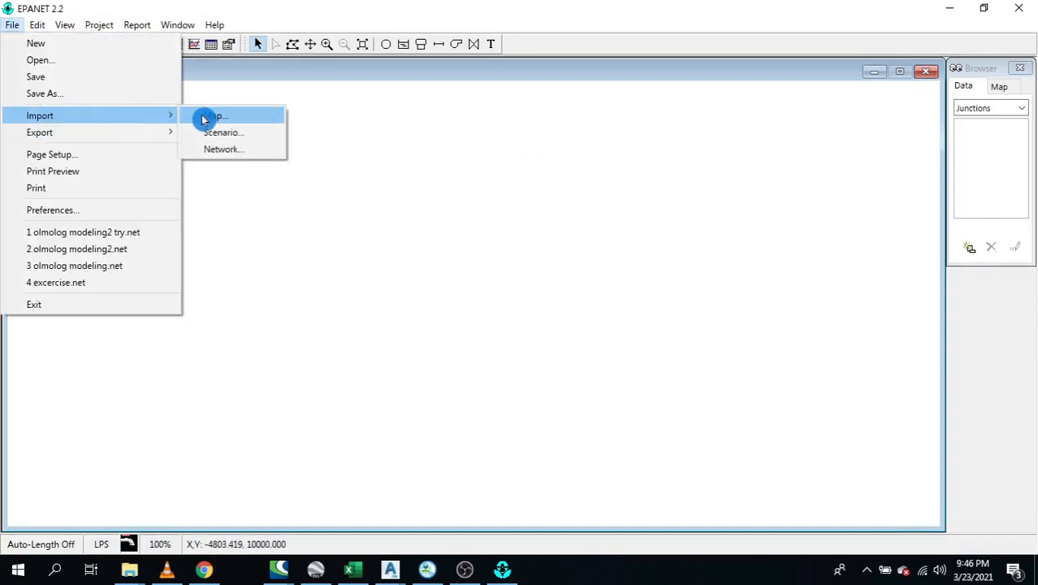
pyautogui.click(229, 149)
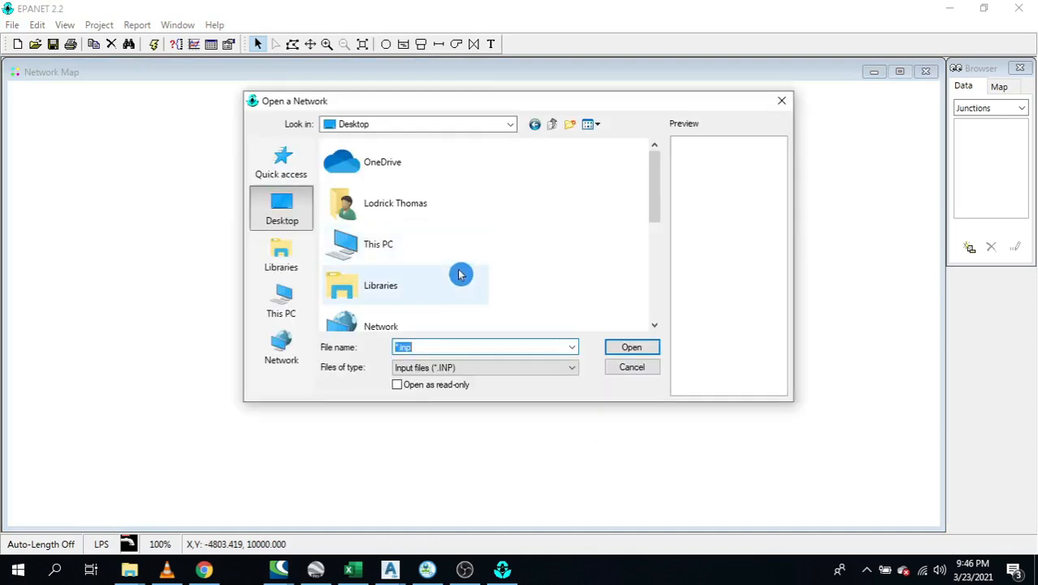
pyautogui.scroll(-10, 521, 304)
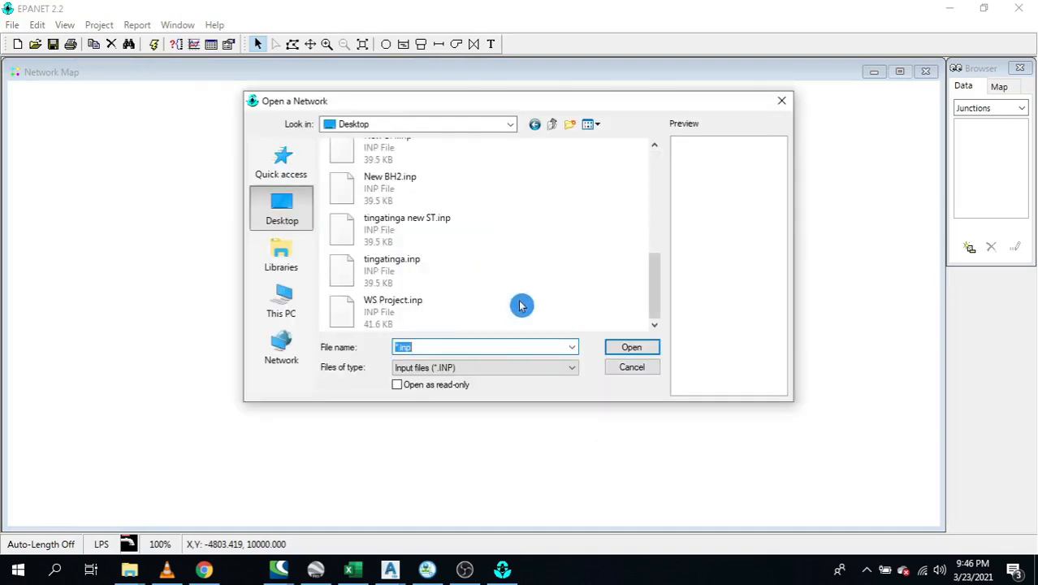
pyautogui.scroll(2, 469, 291)
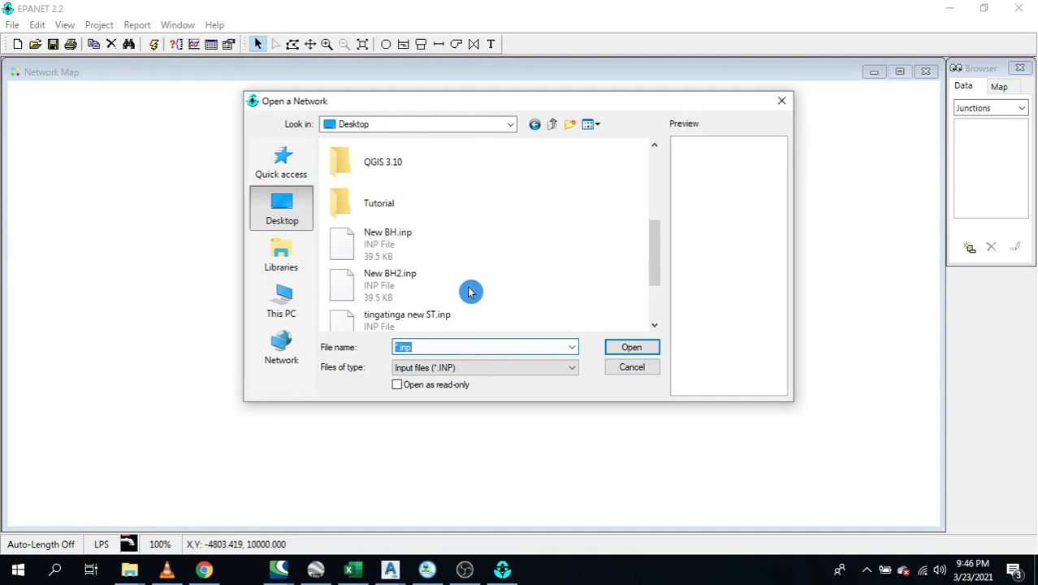
pyautogui.doubleClick(415, 213)
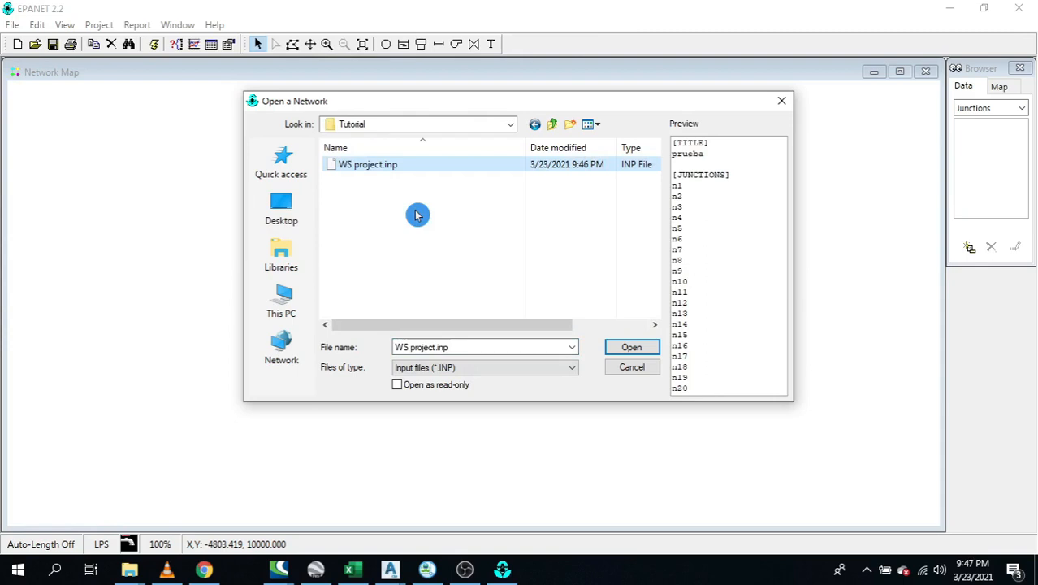
pyautogui.click(631, 347)
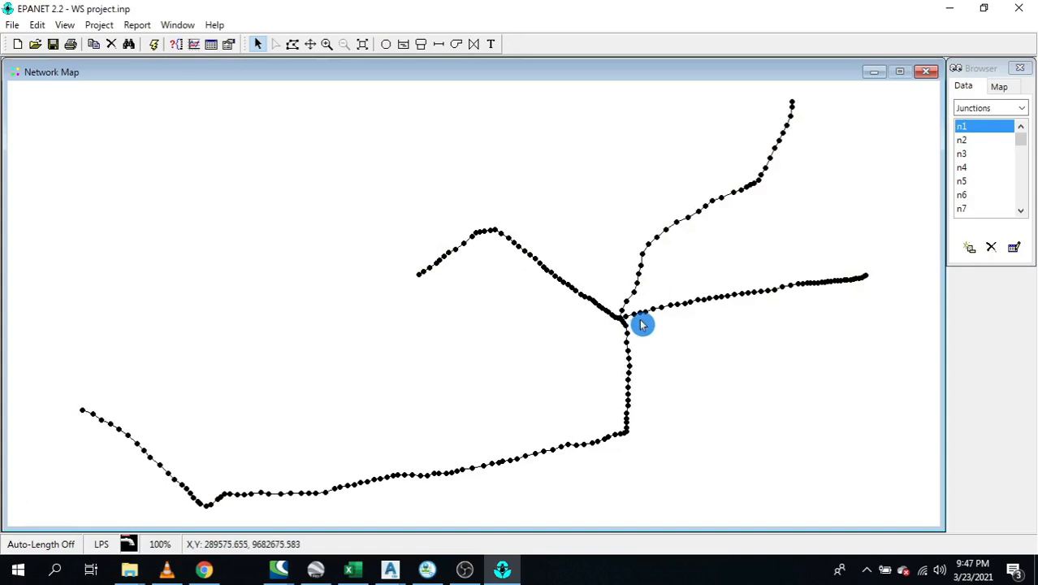
pyautogui.moveTo(641, 325); pyautogui.dragTo(82, 274)
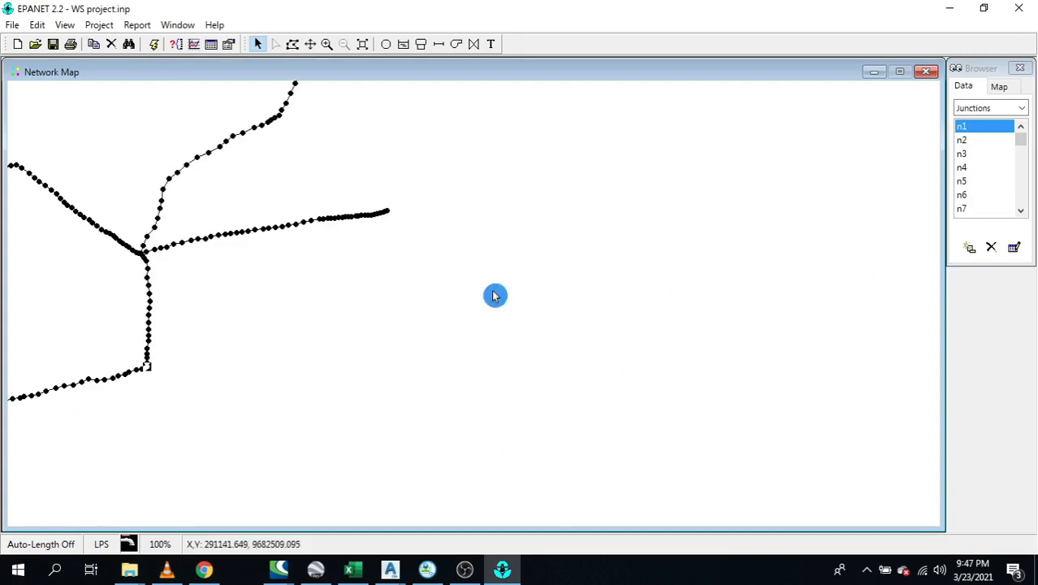
pyautogui.scroll(1, 100, 262)
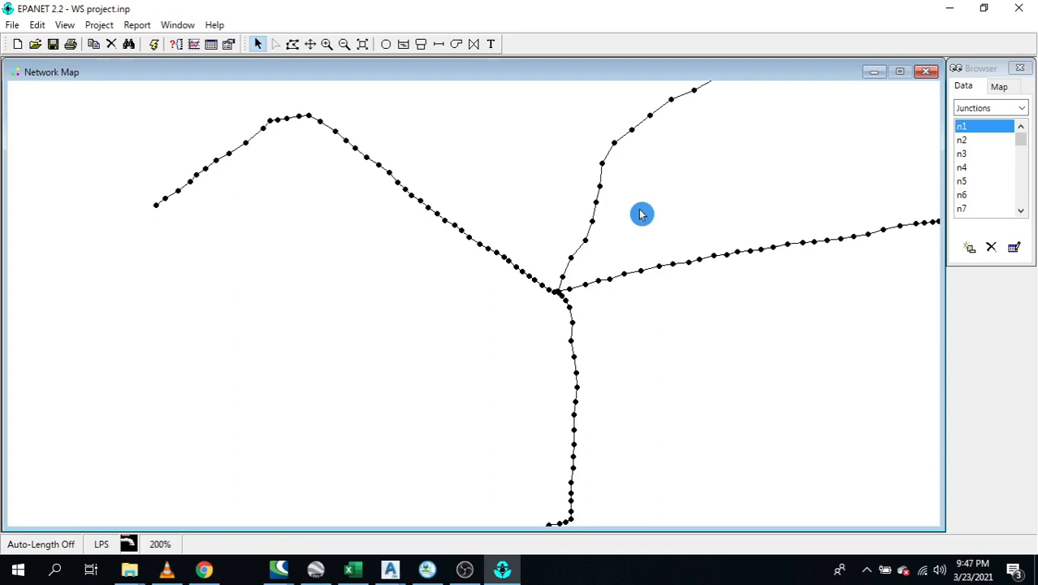
pyautogui.scroll(-1, 642, 213)
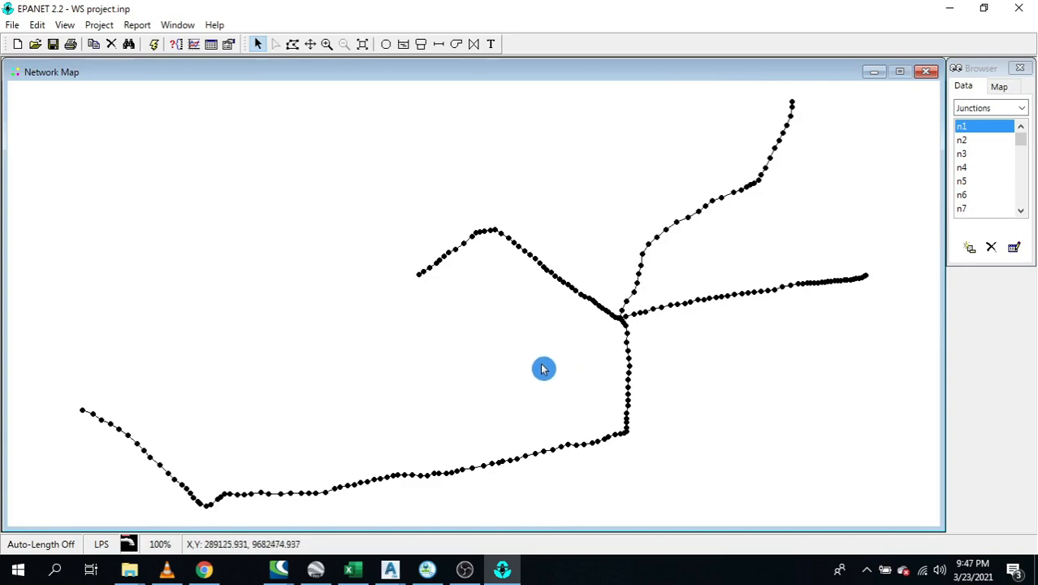
# Open the project defaults and review the default properties and hydraulic options, including flow units and headloss formula
pyautogui.click(136, 26)
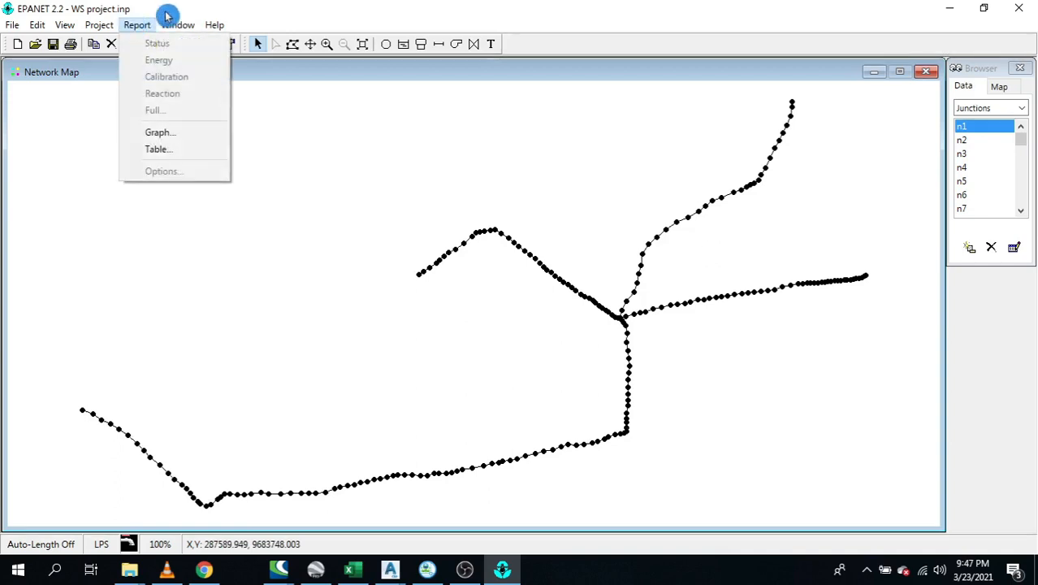
pyautogui.click(95, 25)
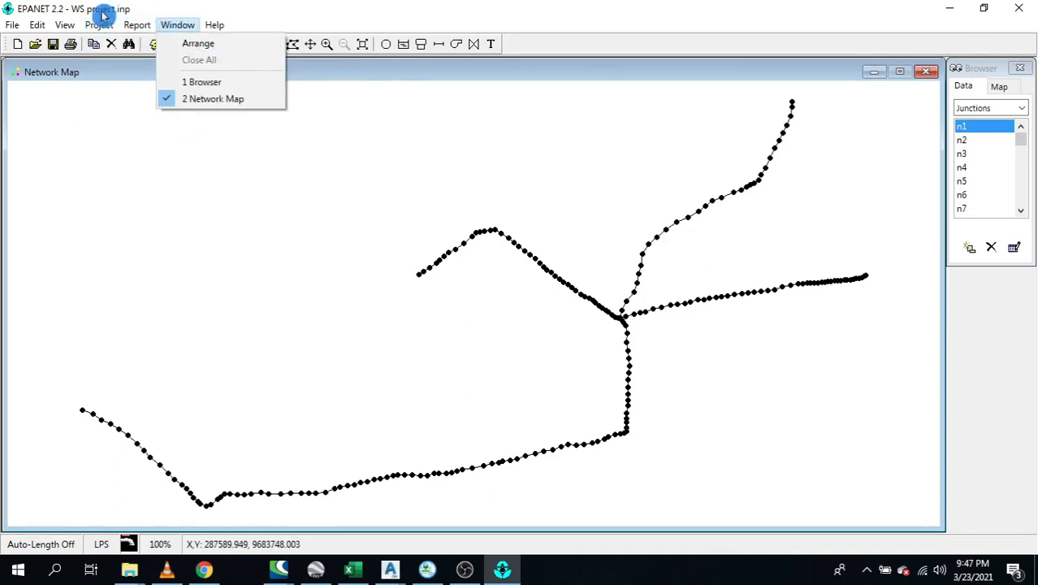
pyautogui.click(136, 64)
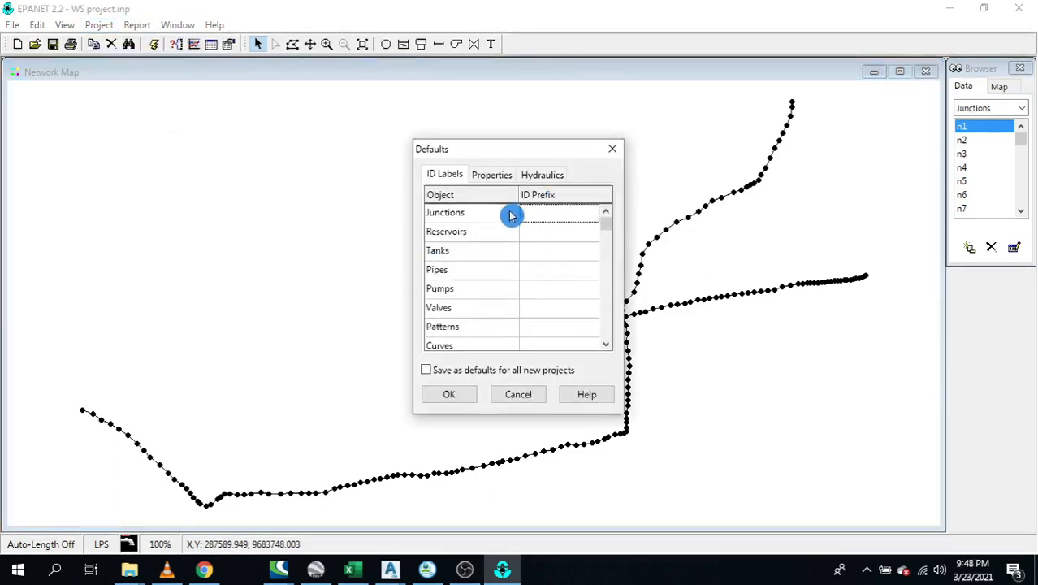
pyautogui.click(491, 174)
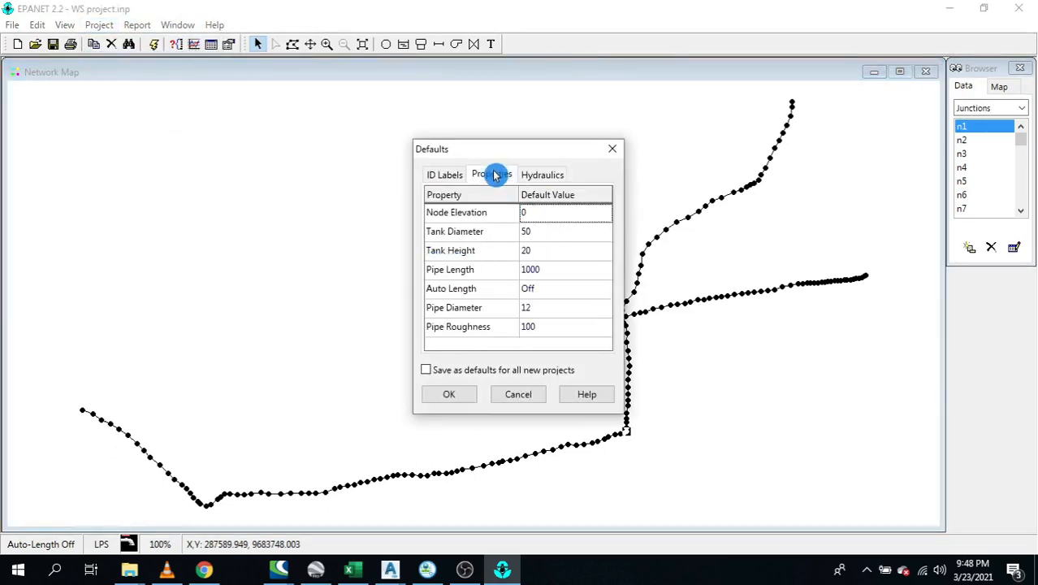
pyautogui.click(560, 175)
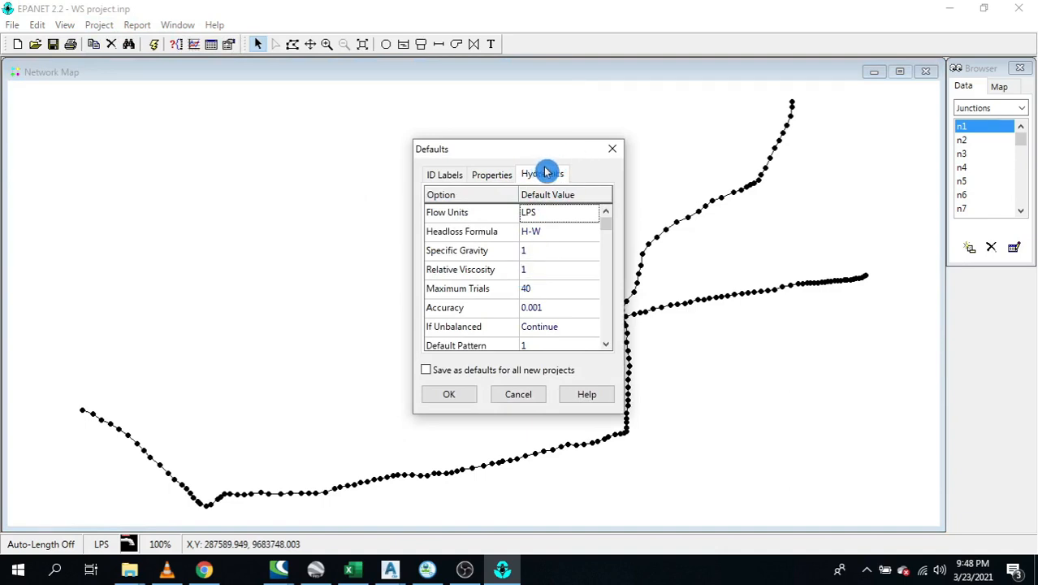
pyautogui.click(468, 216)
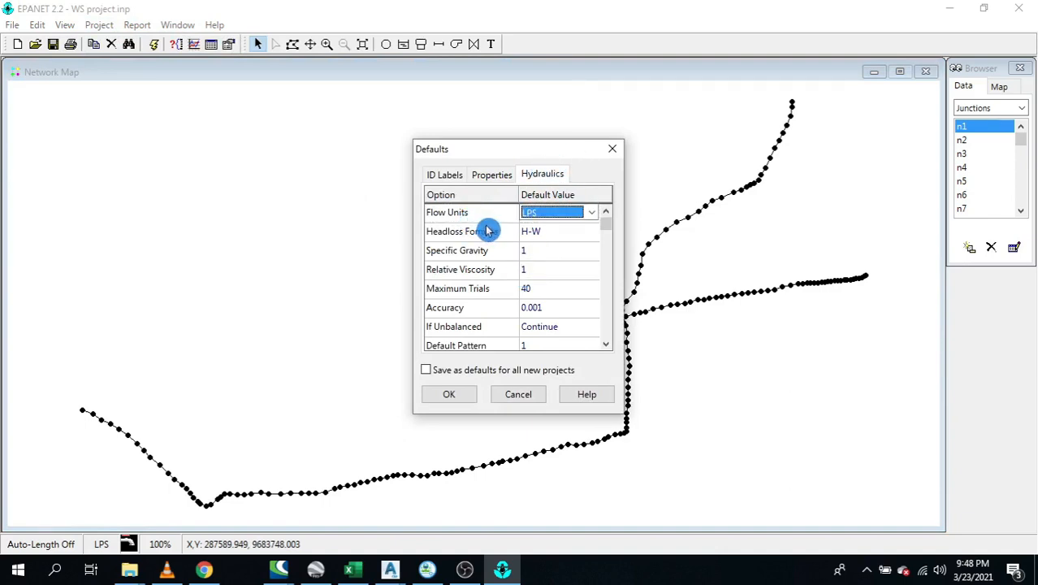
pyautogui.click(568, 216)
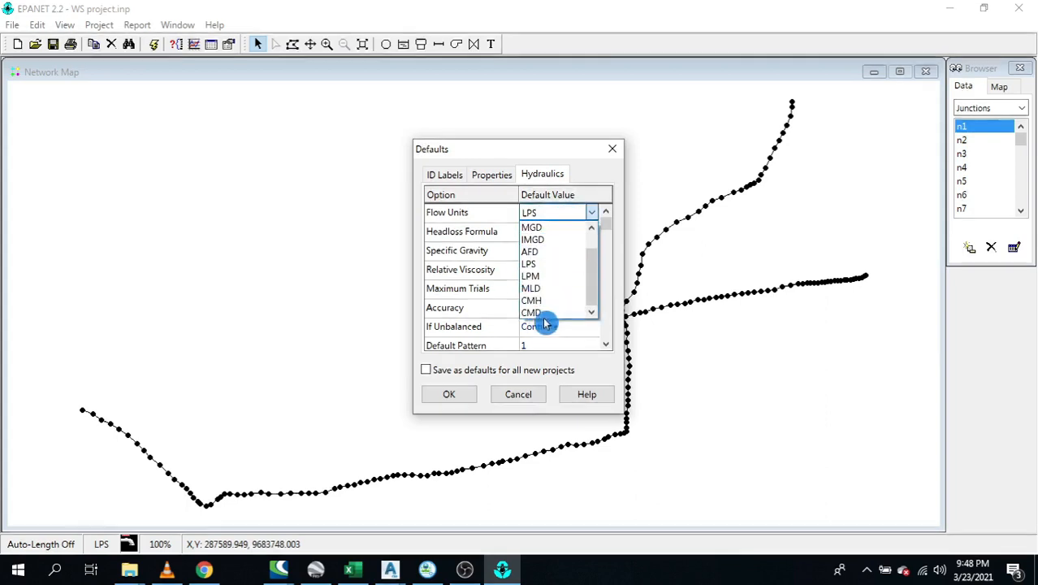
pyautogui.click(461, 237)
pyautogui.click(456, 233)
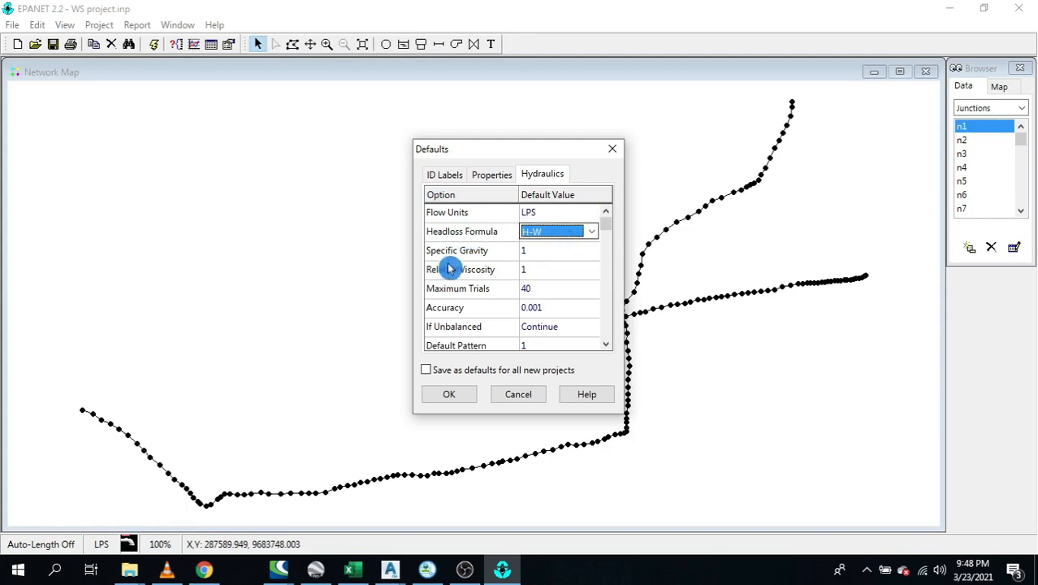
pyautogui.click(485, 257)
pyautogui.scroll(-8, 489, 316)
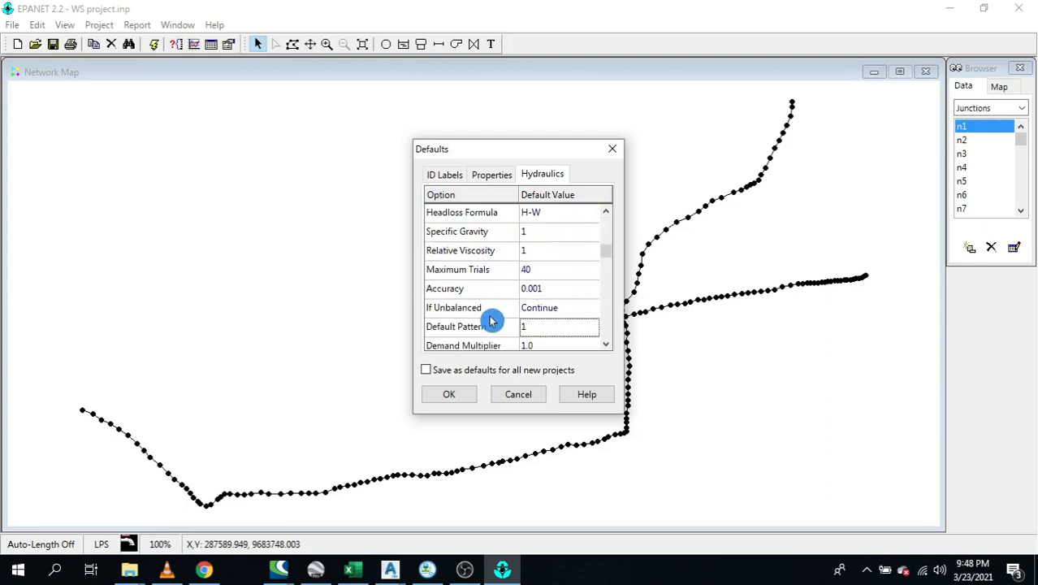
pyautogui.scroll(10, 492, 321)
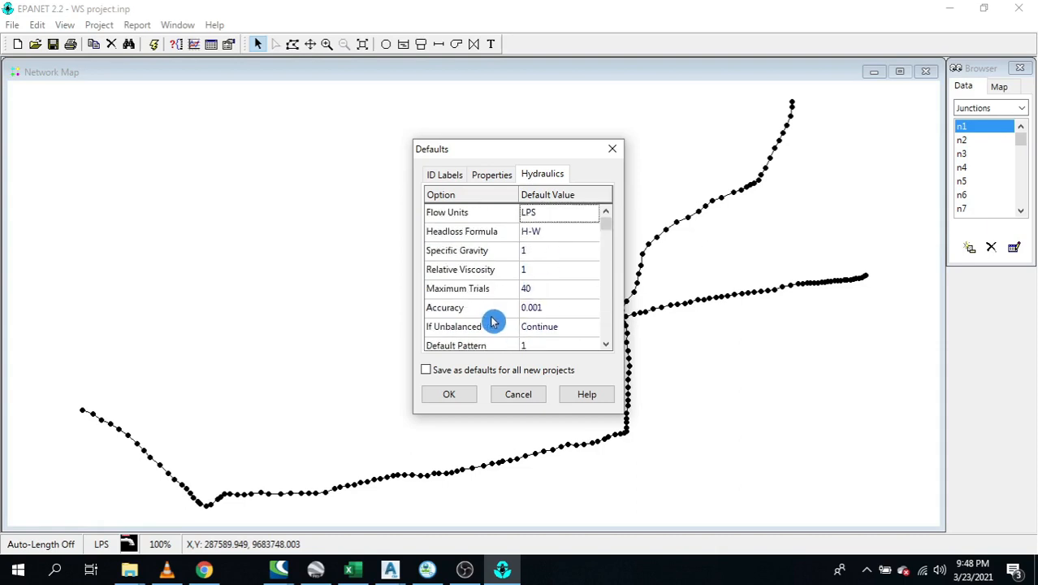
pyautogui.click(491, 175)
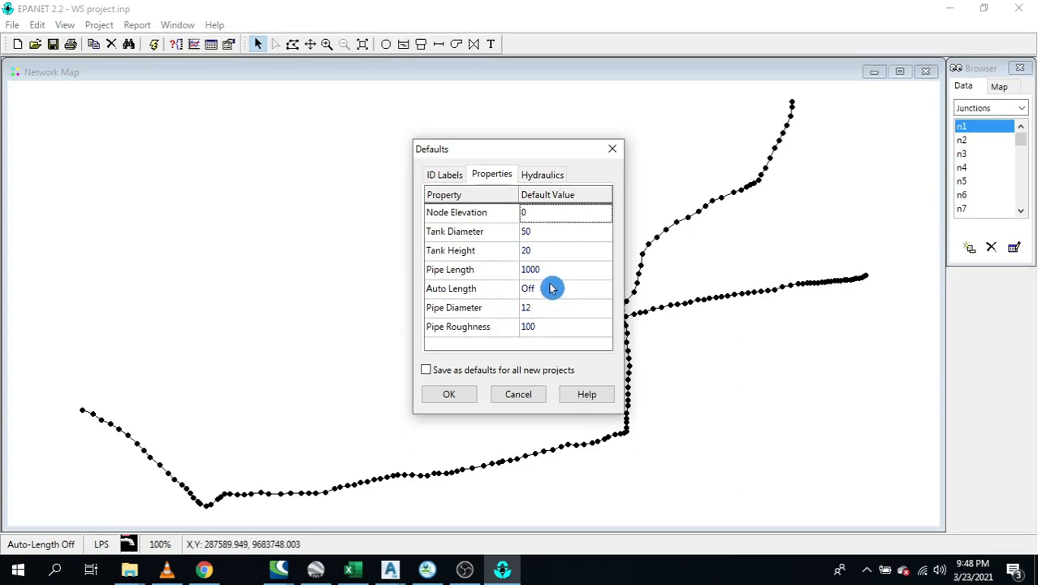
# Set the default ID prefixes to J- for junctions, R- for reservoirs and ST- for tanks
pyautogui.click(449, 174)
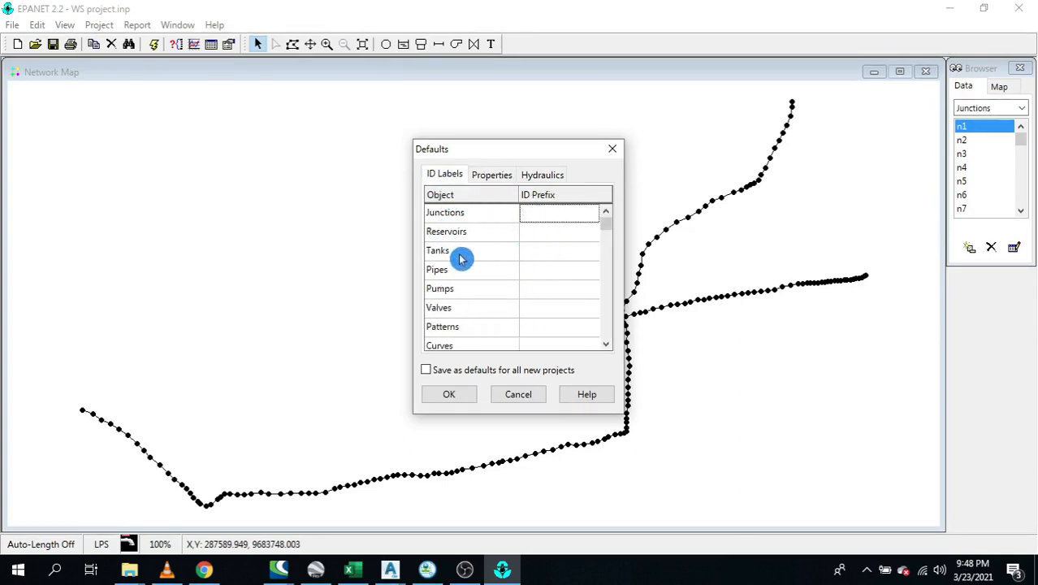
pyautogui.click(544, 212)
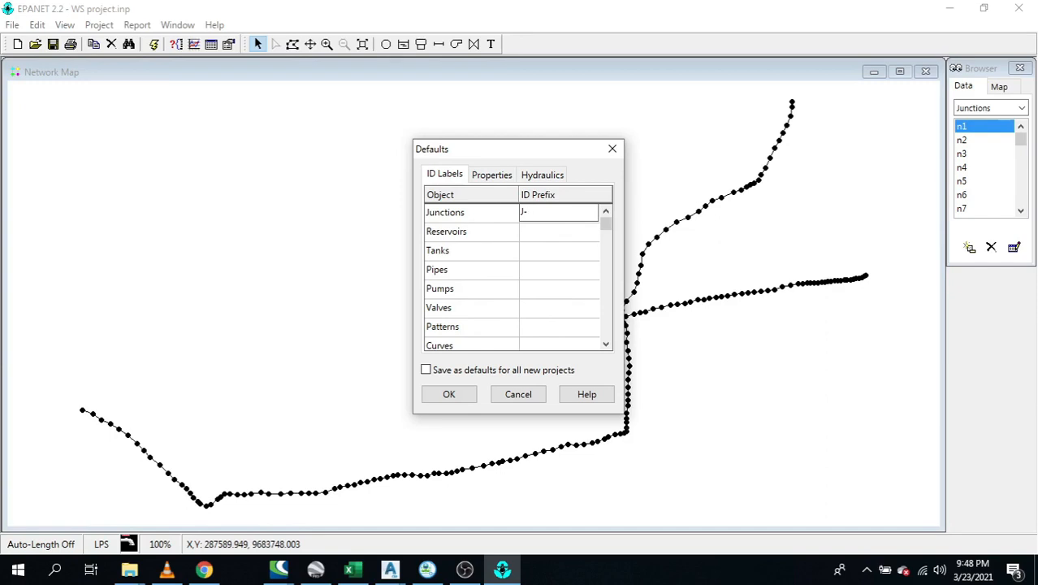
pyautogui.click(559, 232)
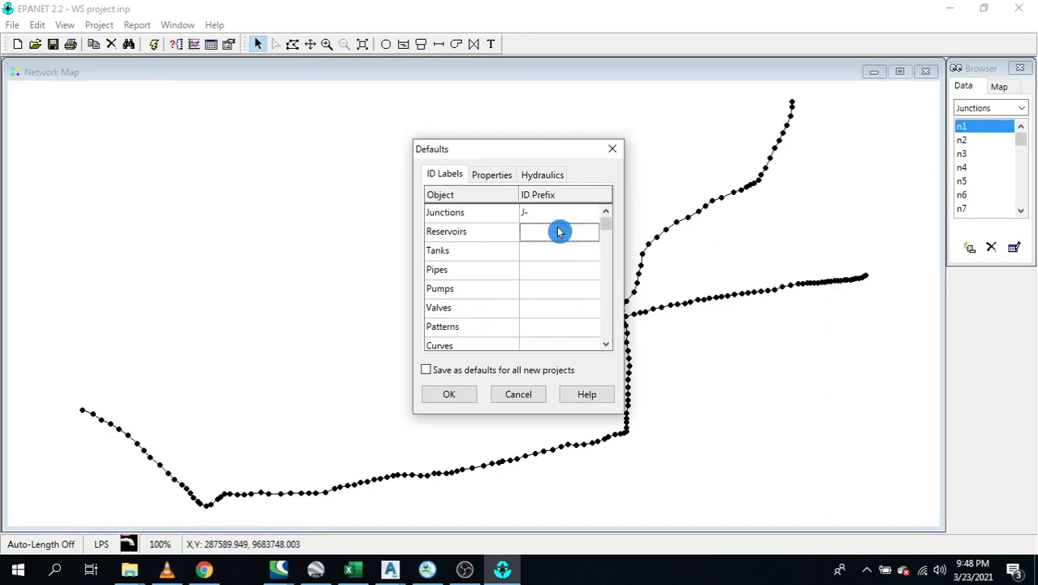
pyautogui.write('R-')
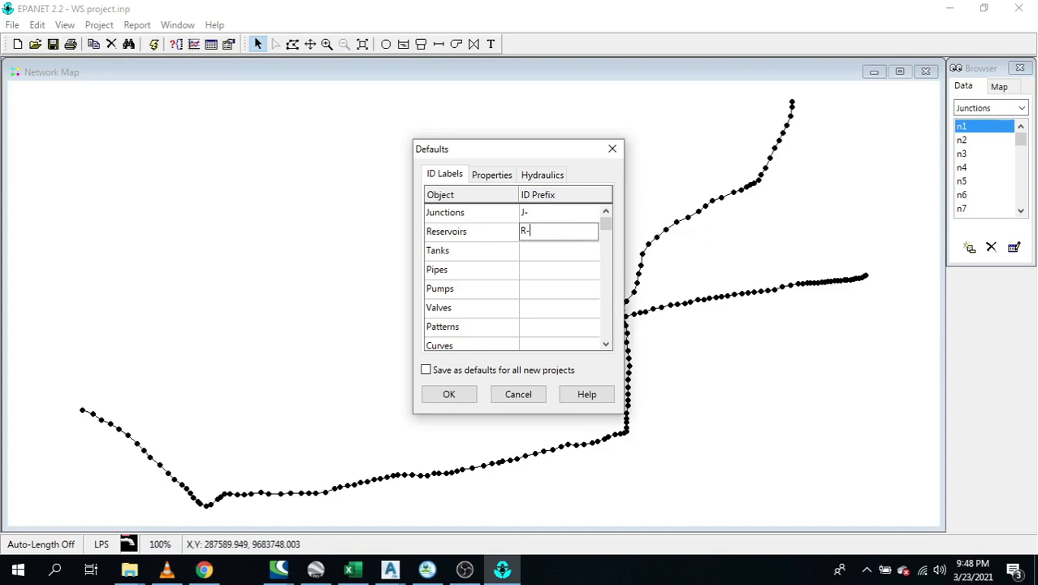
pyautogui.press('Return')
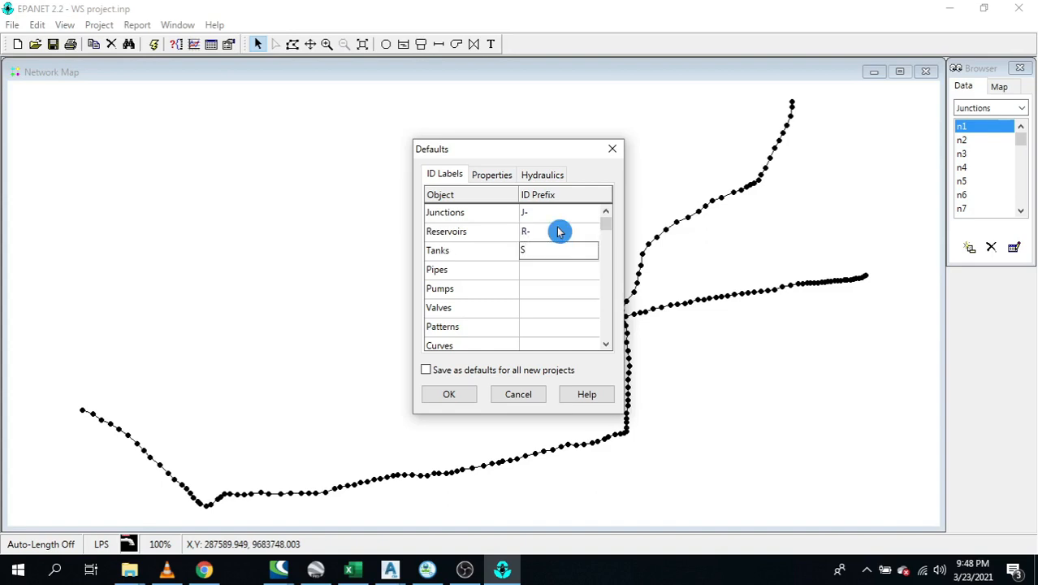
pyautogui.press('Return')
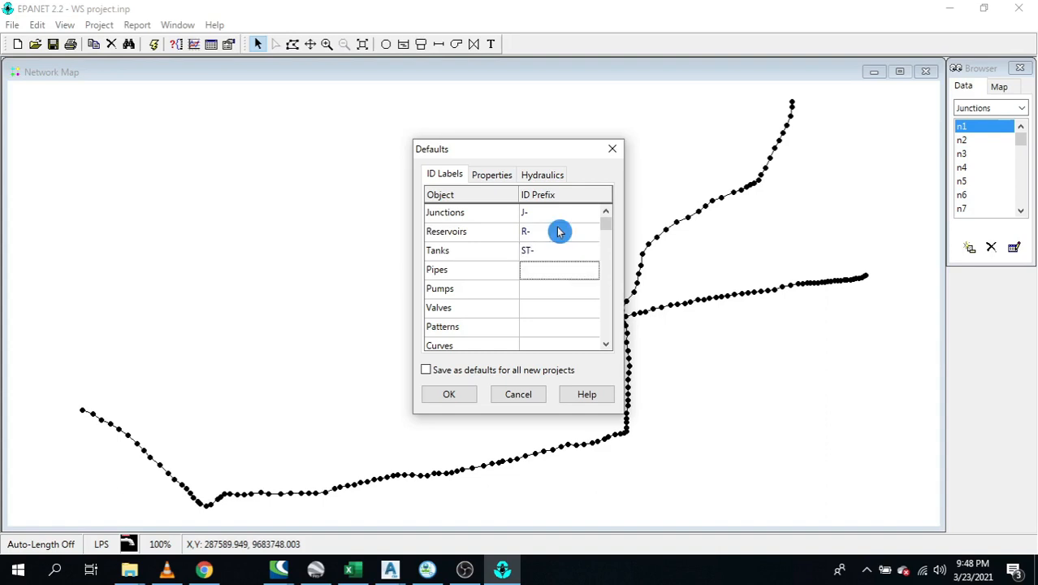
# Set the default ID prefixes to P- for pipes, PMP- for pumps and V- for valves, and apply the defaults
pyautogui.write('P-')
pyautogui.press('Return')
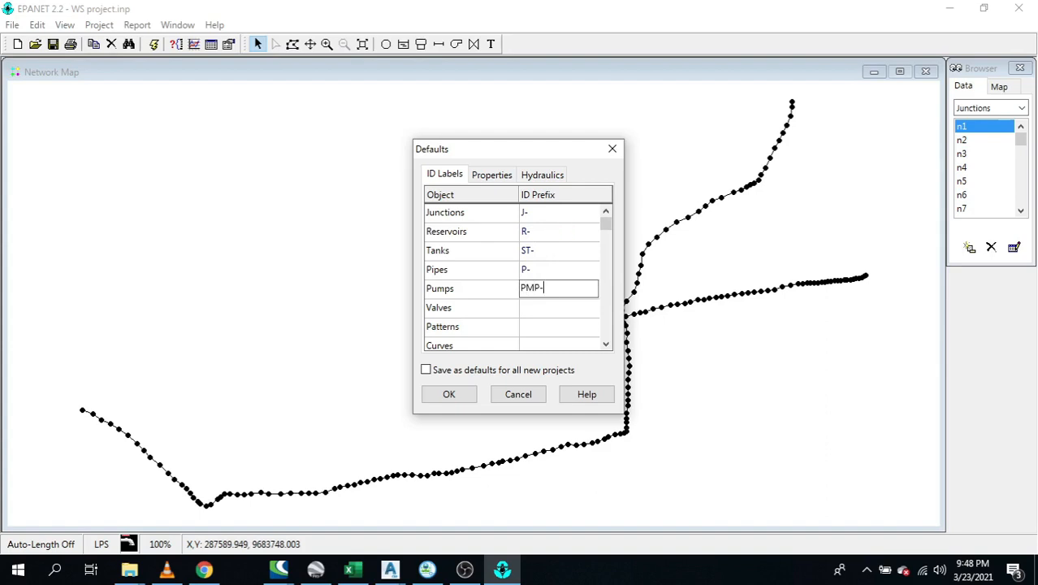
pyautogui.press('Return')
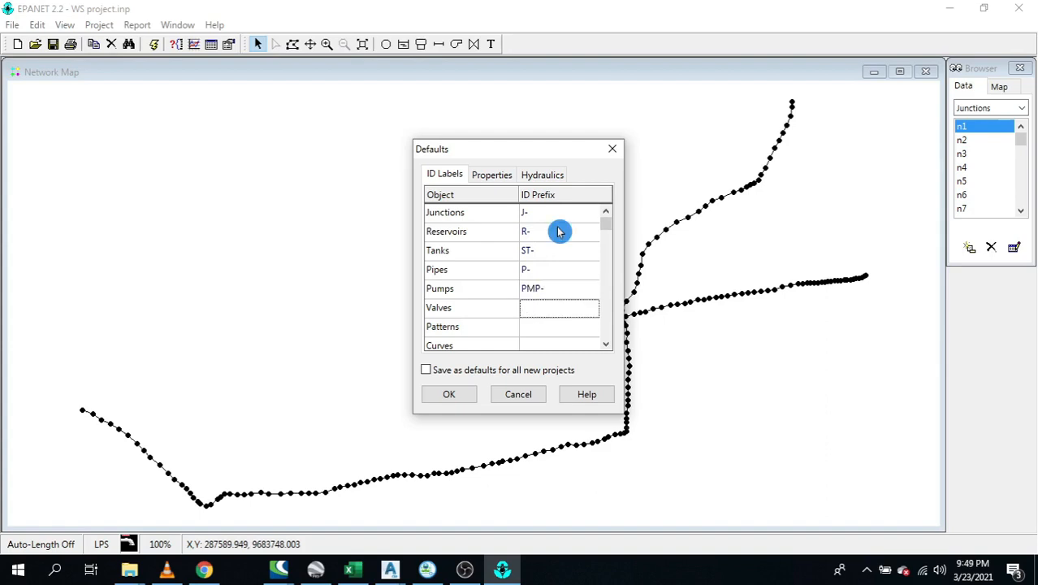
pyautogui.write('V-')
pyautogui.press('Return')
pyautogui.press('Return')
pyautogui.press('Return')
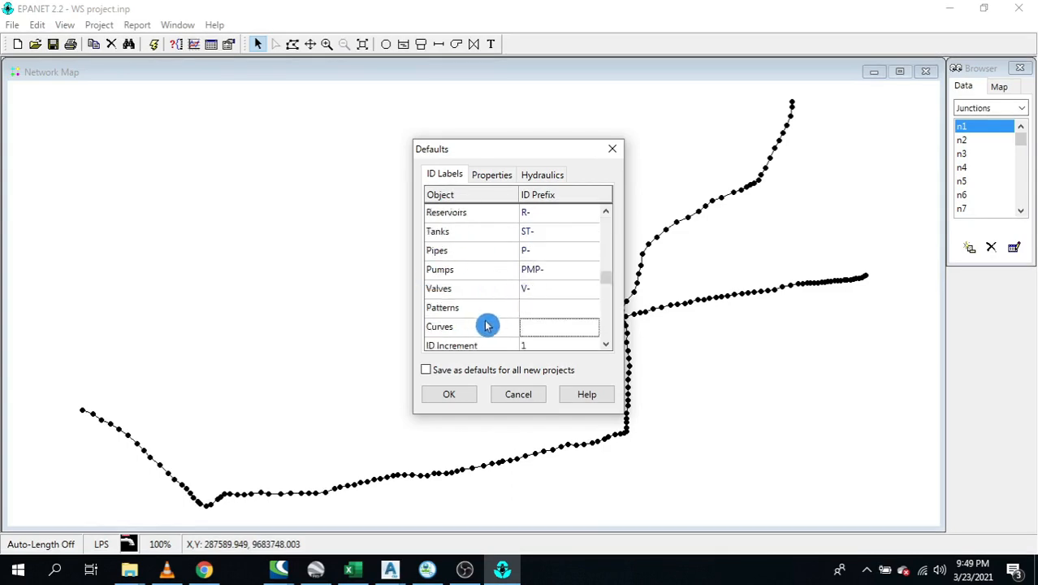
pyautogui.press('Up')
pyautogui.press('Up')
pyautogui.press('Up')
pyautogui.press('Up')
pyautogui.press('Up')
pyautogui.press('Up')
pyautogui.press('Up')
pyautogui.press('Up')
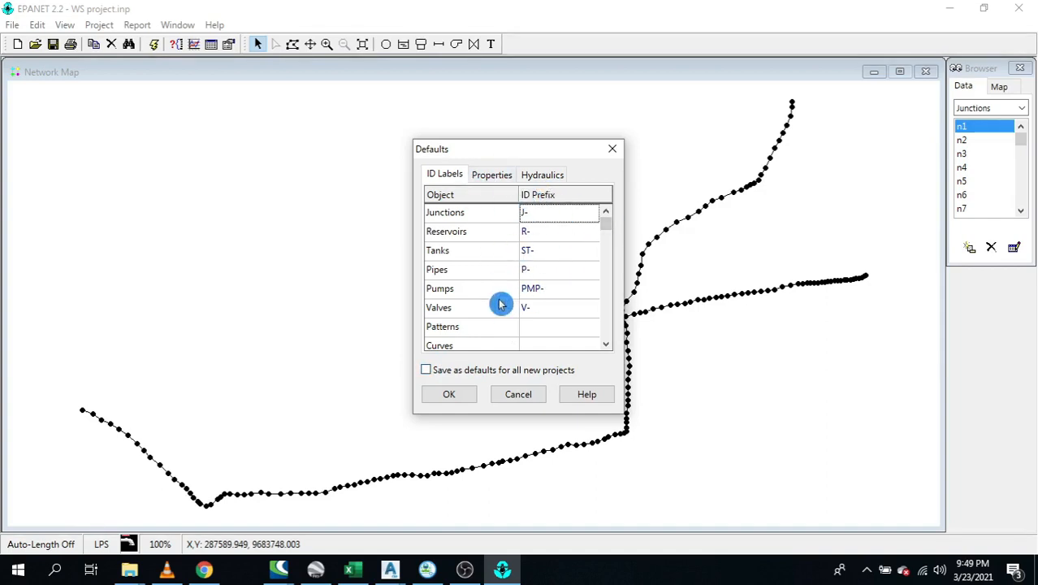
pyautogui.click(451, 395)
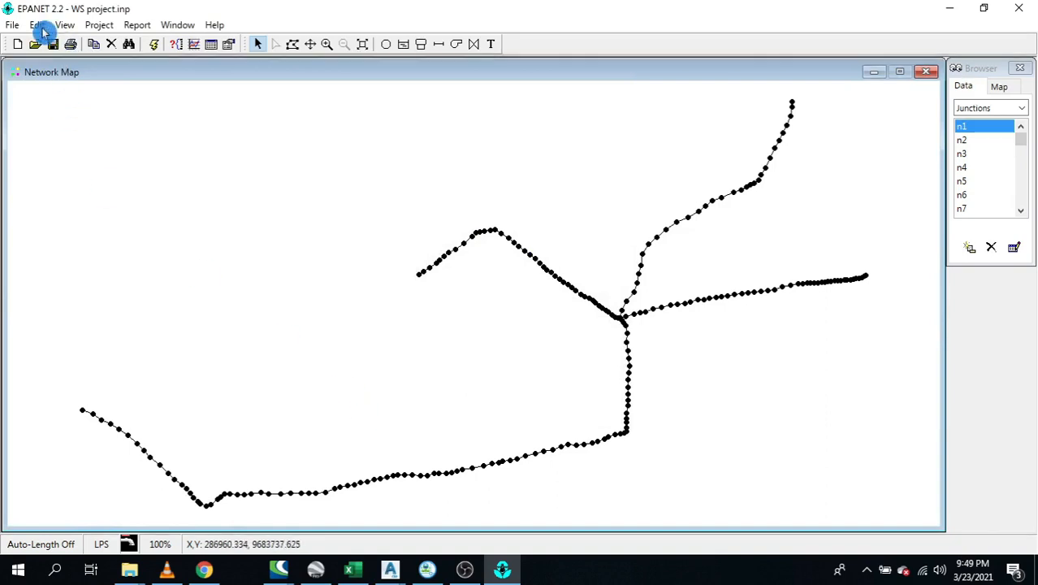
# Review the decimal formats for node and link parameters in the program preferences and close them without changes
pyautogui.click(103, 27)
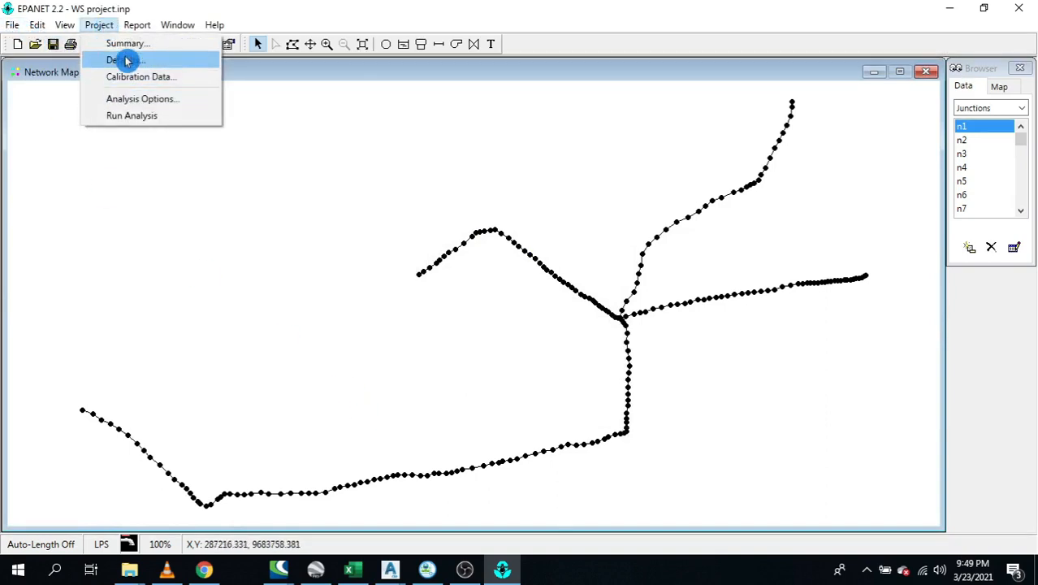
pyautogui.click(16, 26)
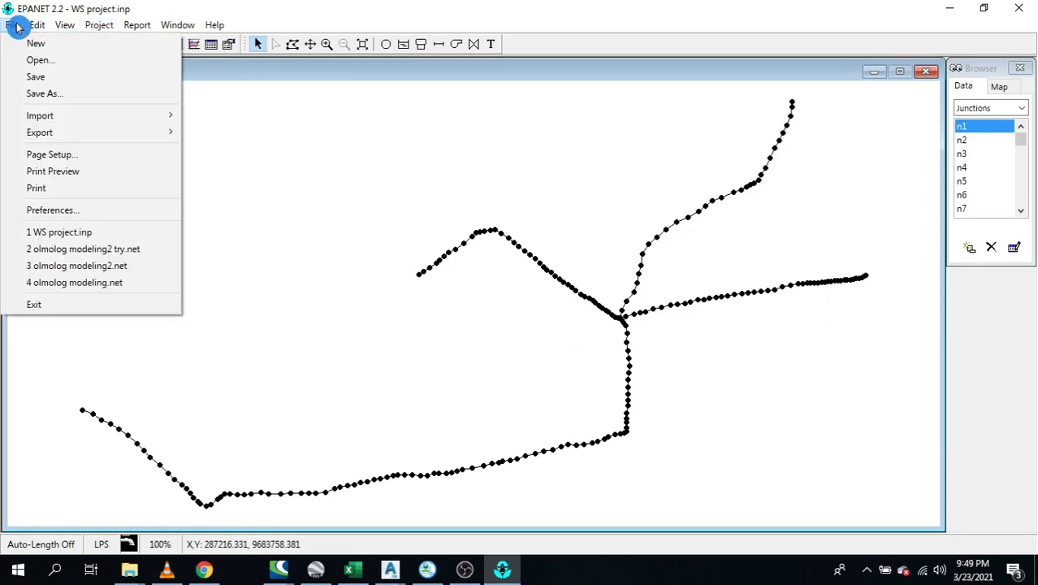
pyautogui.click(85, 211)
pyautogui.click(483, 178)
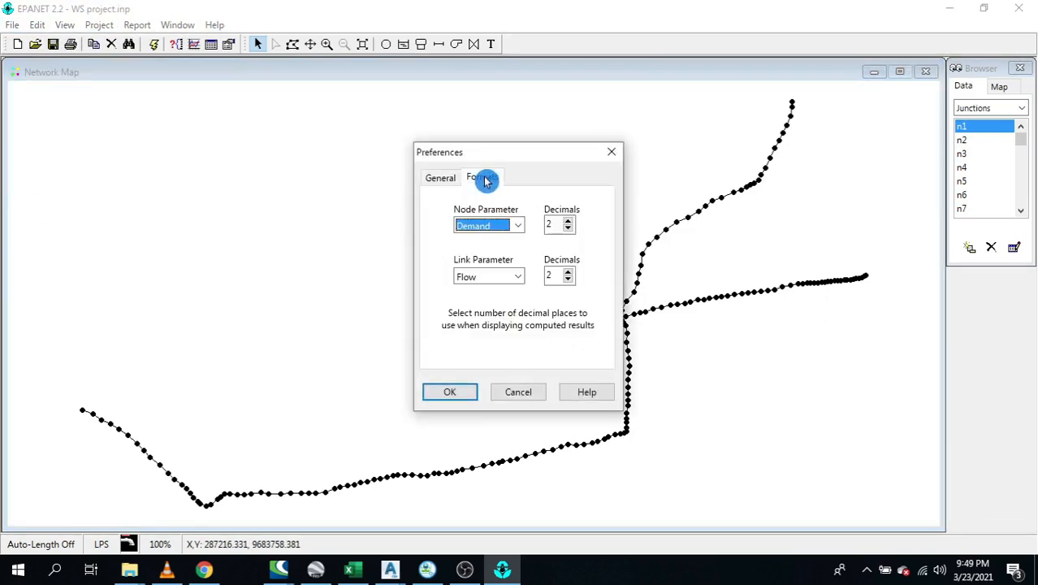
pyautogui.click(536, 391)
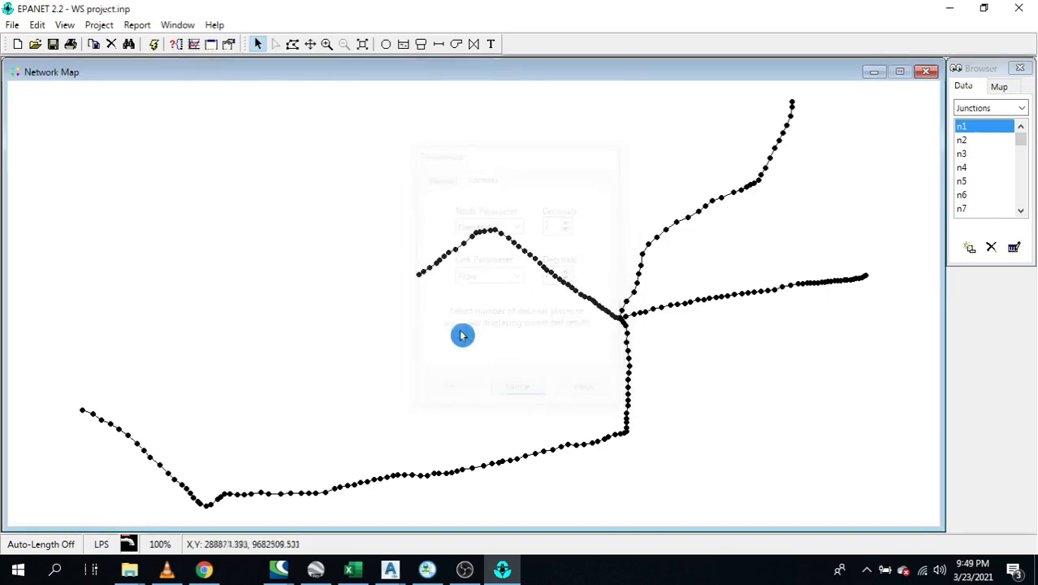
# Enable the display of node values and link values in the network map's notation options
pyautogui.rightClick(304, 166)
pyautogui.click(337, 248)
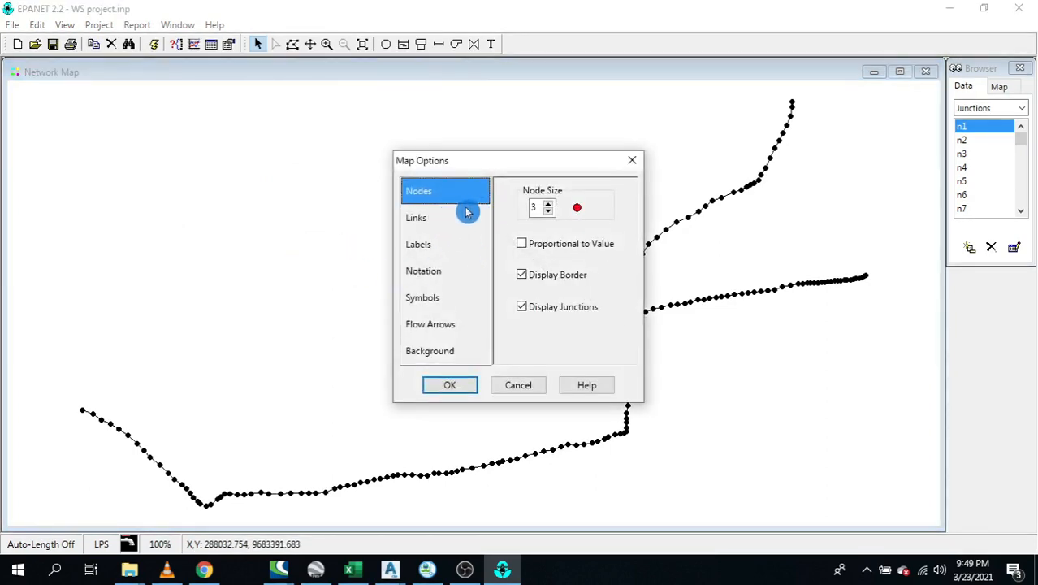
pyautogui.click(423, 219)
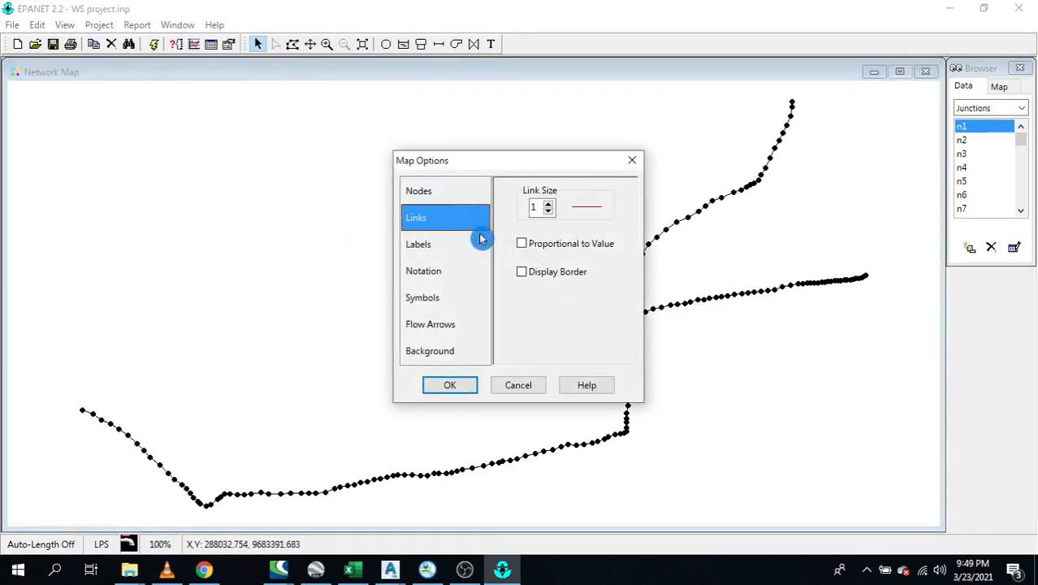
pyautogui.click(434, 244)
pyautogui.click(431, 271)
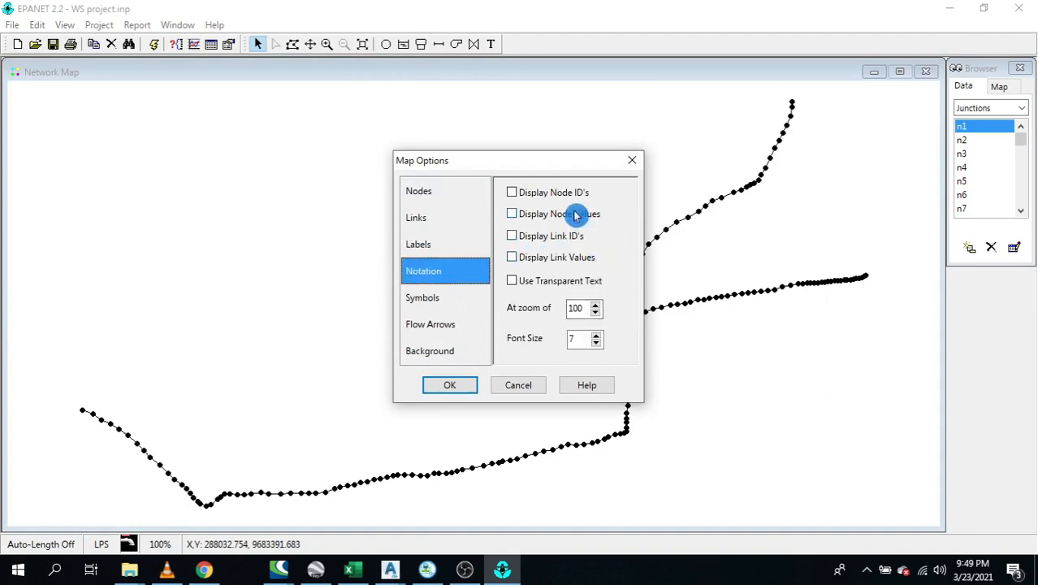
pyautogui.click(512, 214)
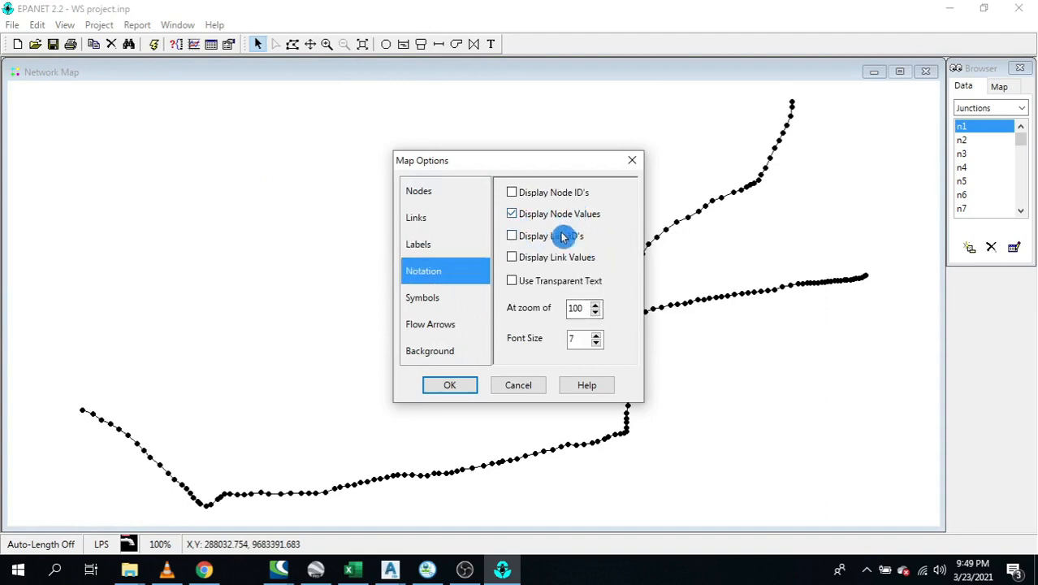
pyautogui.click(513, 237)
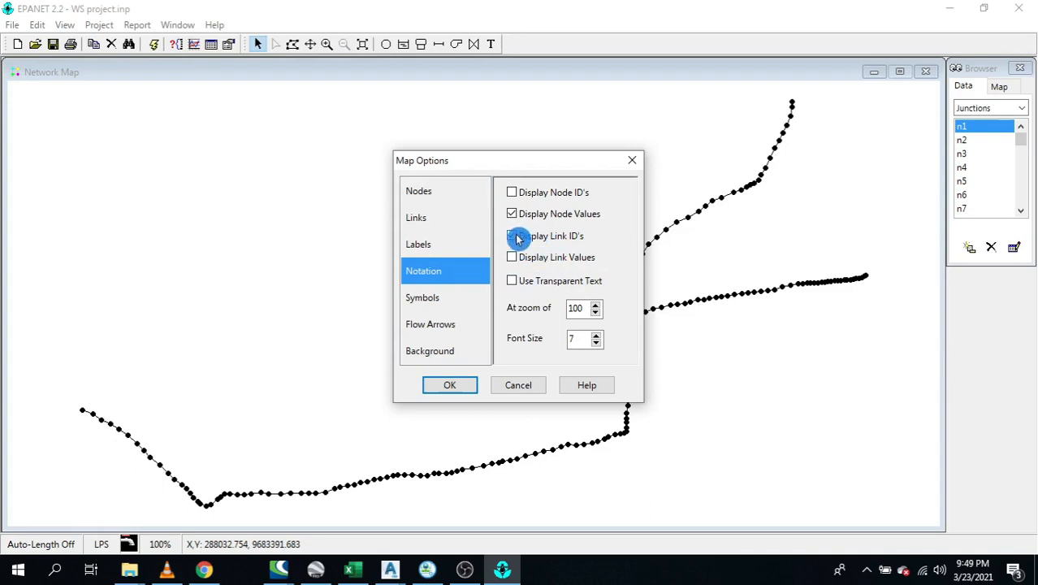
pyautogui.click(515, 237)
pyautogui.click(512, 259)
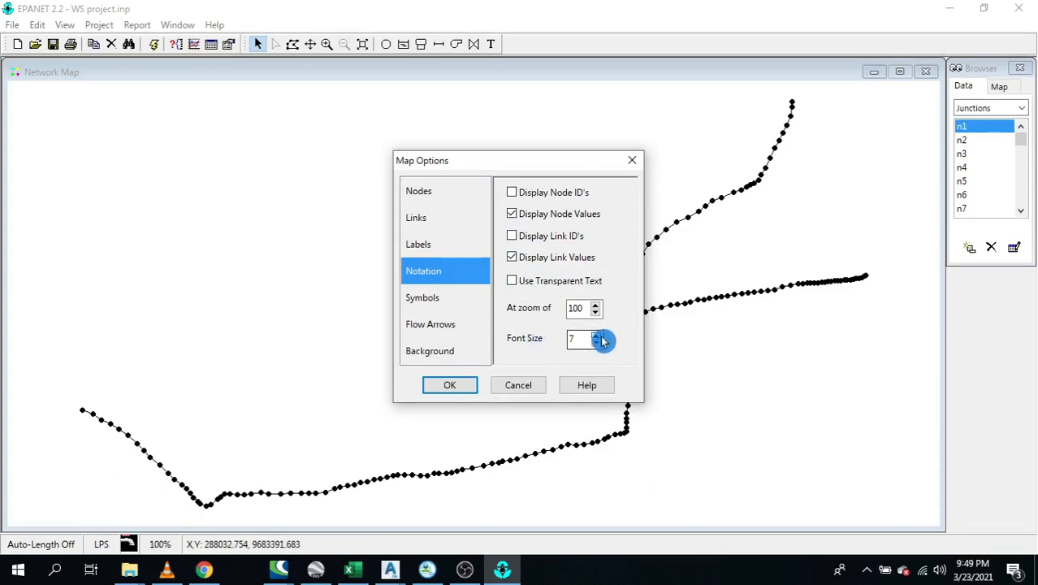
# Set the map's flow arrow style to Filled and apply the map options
pyautogui.click(445, 298)
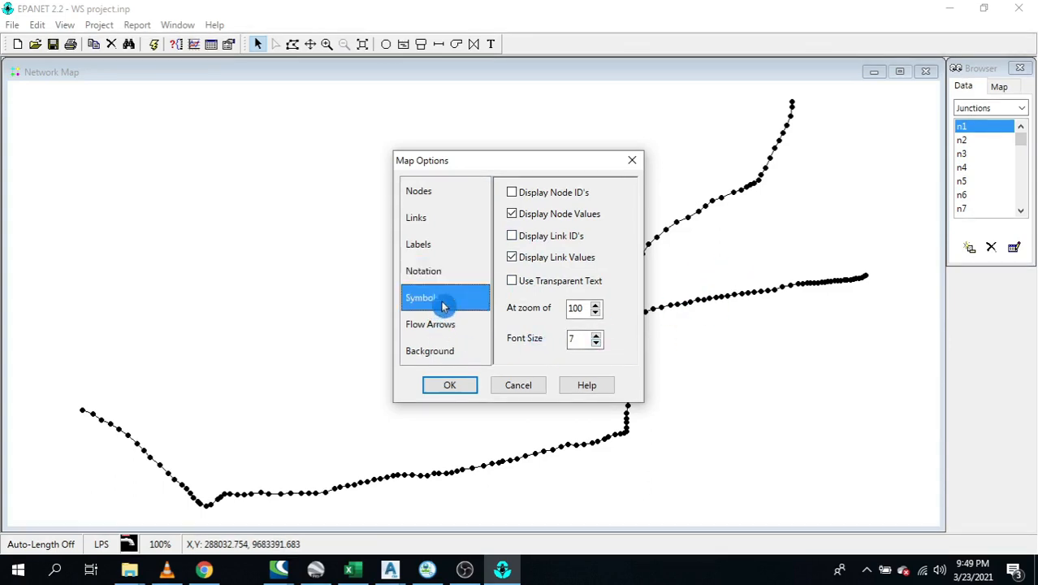
pyautogui.click(442, 326)
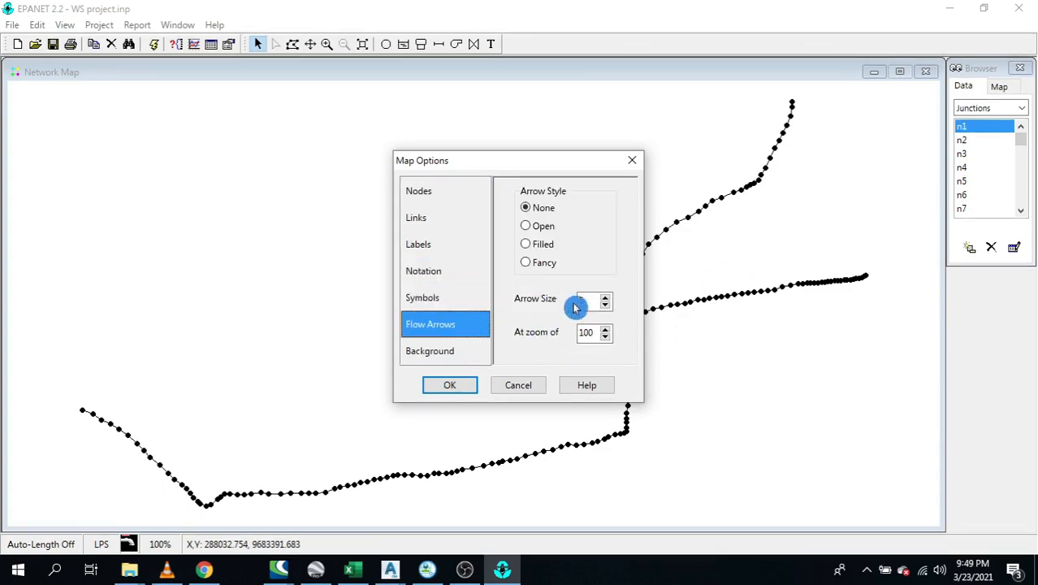
pyautogui.click(528, 249)
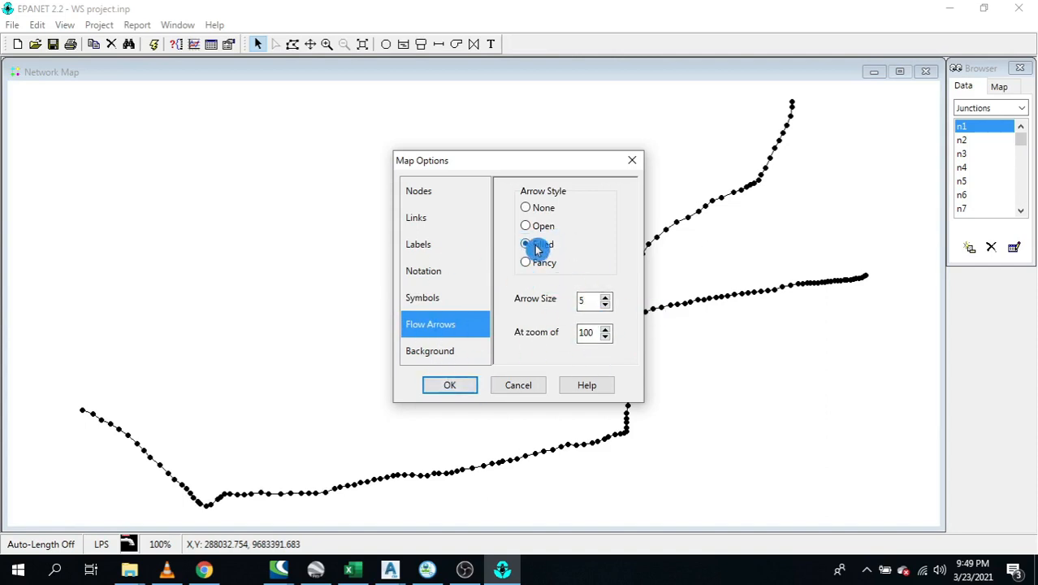
pyautogui.click(454, 387)
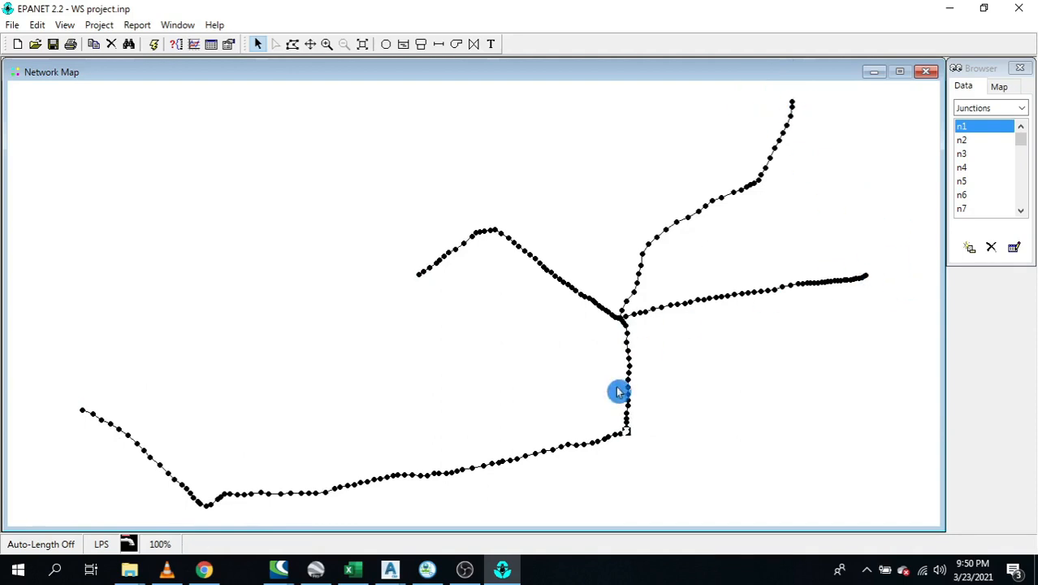
# Examine closely whether the pipeline ends connect at the corner where the vertical line meets the lower line
pyautogui.scroll(2, 616, 431)
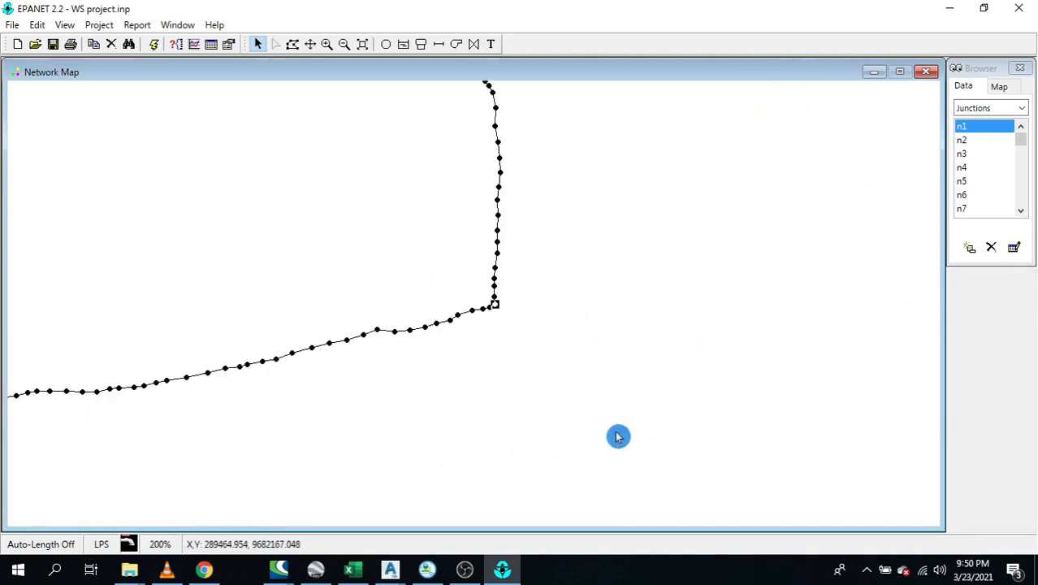
pyautogui.scroll(-1, 612, 428)
pyautogui.scroll(1, 281, 91)
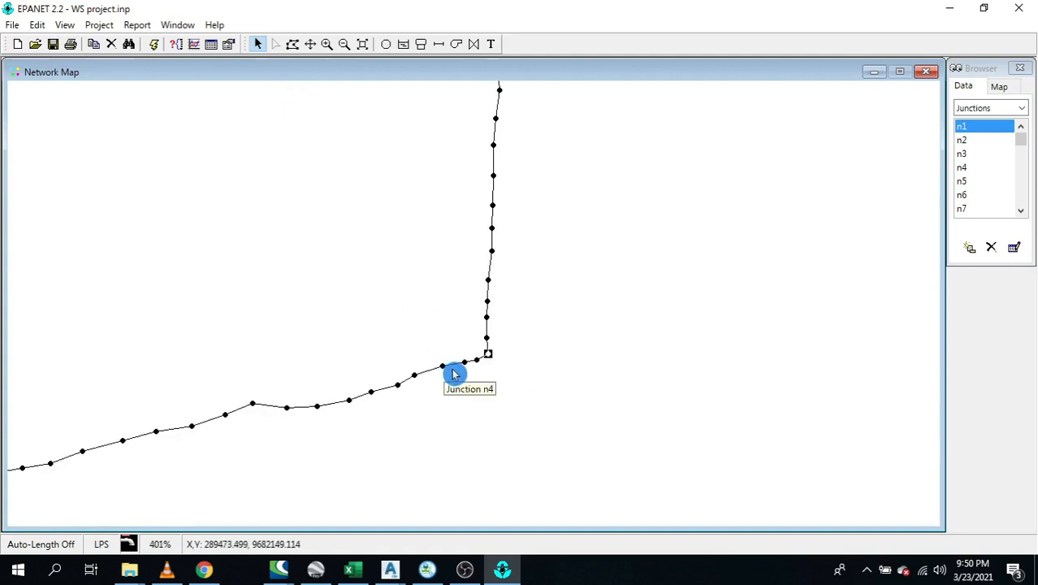
pyautogui.scroll(1, 471, 353)
pyautogui.scroll(1, 499, 296)
pyautogui.scroll(1, 507, 262)
pyautogui.scroll(-1, 514, 339)
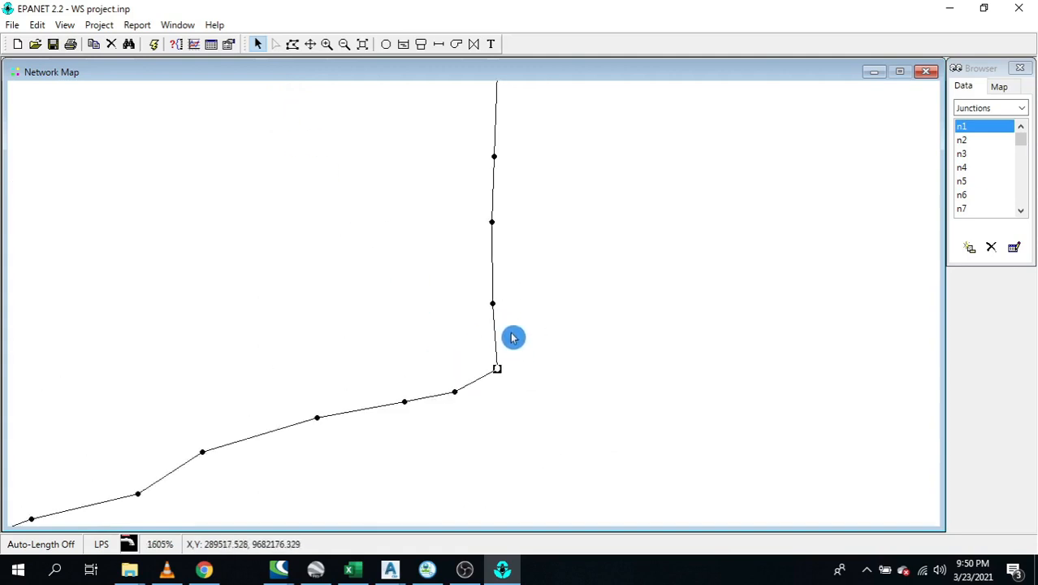
pyautogui.scroll(1, 475, 375)
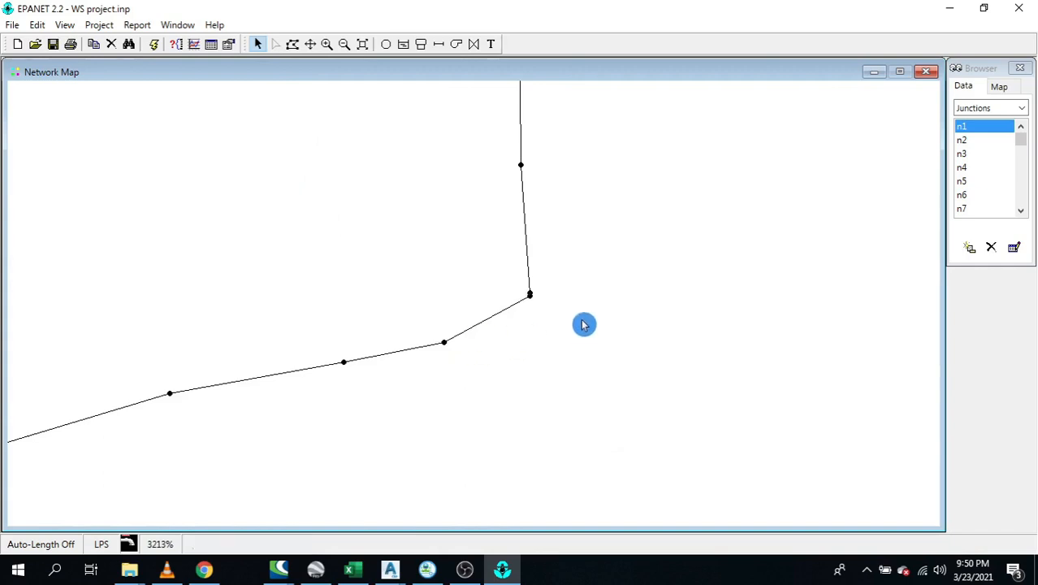
pyautogui.scroll(1, 528, 298)
pyautogui.scroll(2, 475, 297)
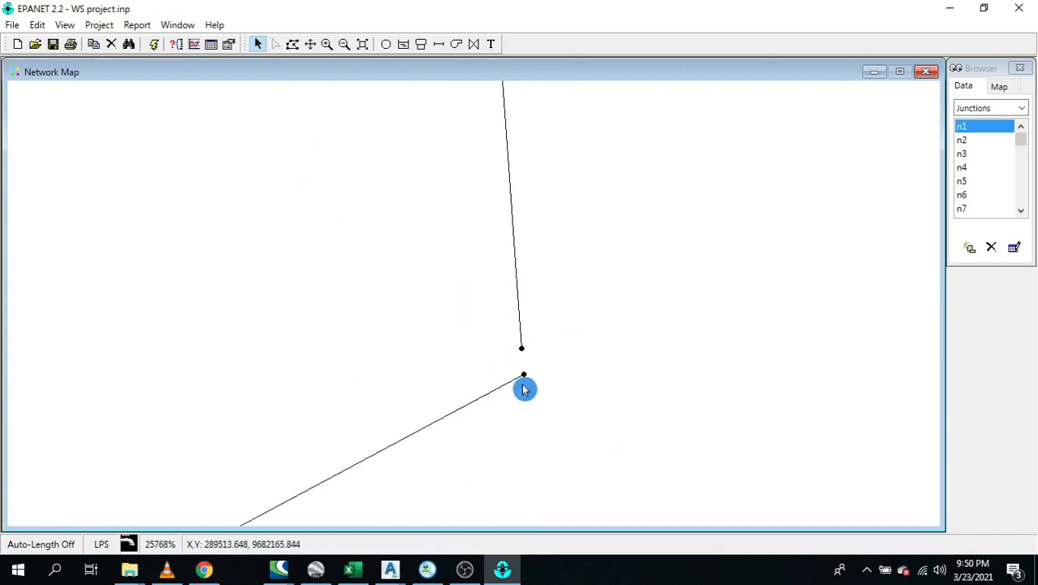
pyautogui.scroll(2, 512, 366)
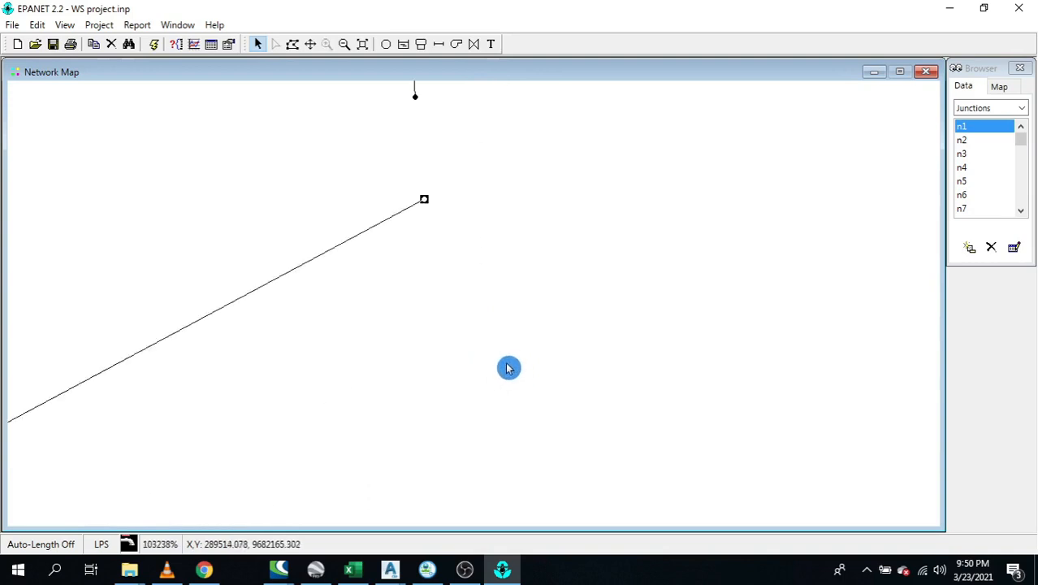
pyautogui.scroll(-1, 509, 333)
pyautogui.scroll(-4, 461, 282)
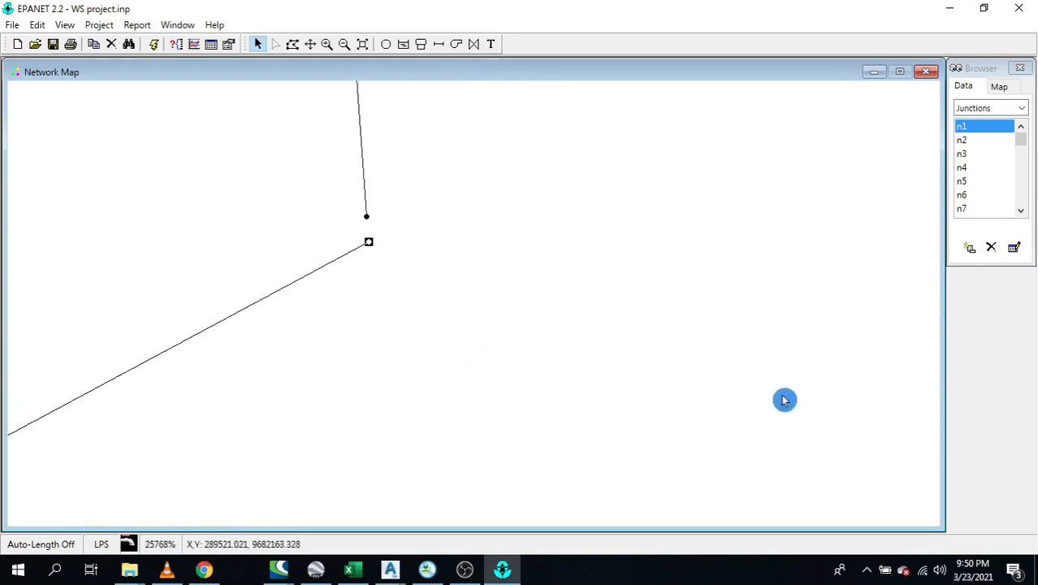
# Open the properties of pipe p79, directly above the corner where the two pipelines meet
pyautogui.scroll(1, 114, 140)
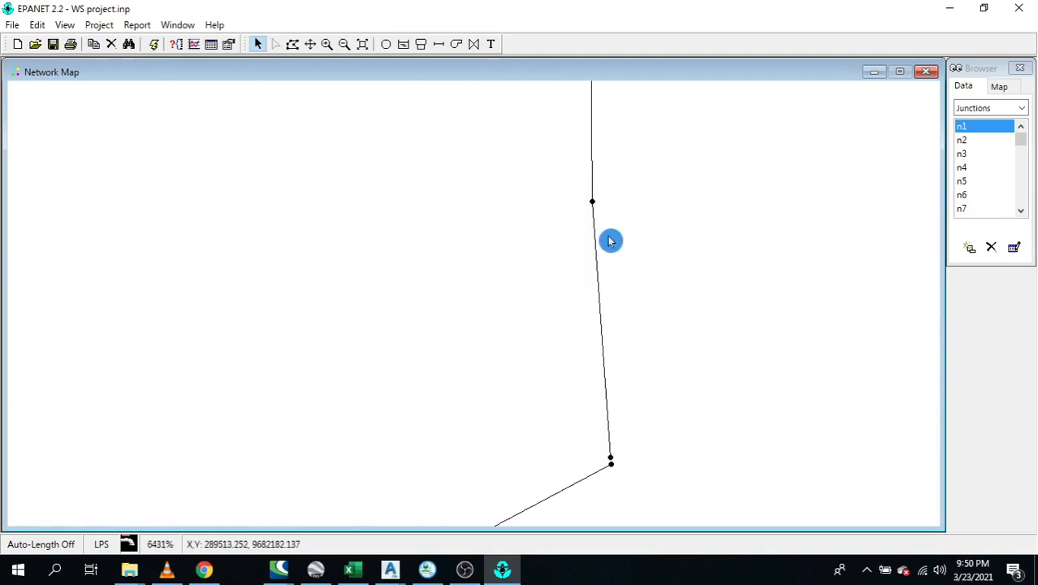
pyautogui.scroll(-1, 634, 240)
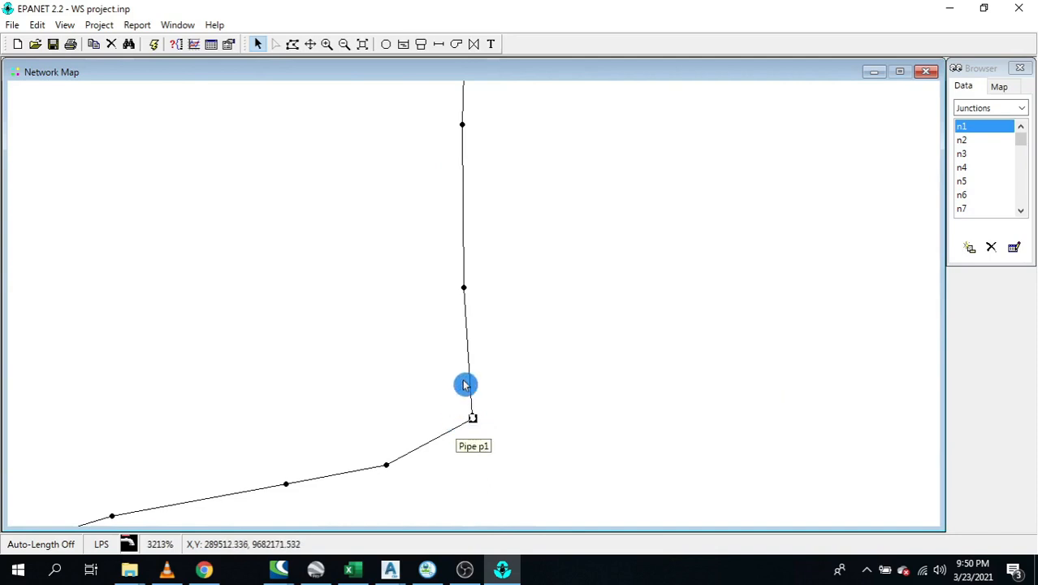
pyautogui.click(468, 354)
pyautogui.doubleClick(469, 354)
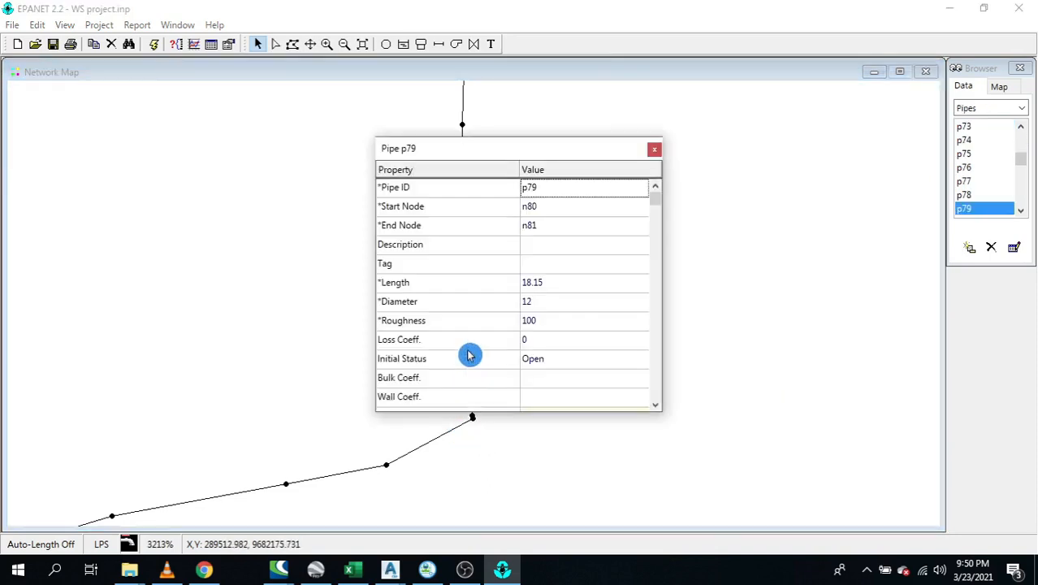
# Read the length of pipe p79 and the elevation of corner junction n1 from their properties
pyautogui.click(529, 301)
pyautogui.click(536, 283)
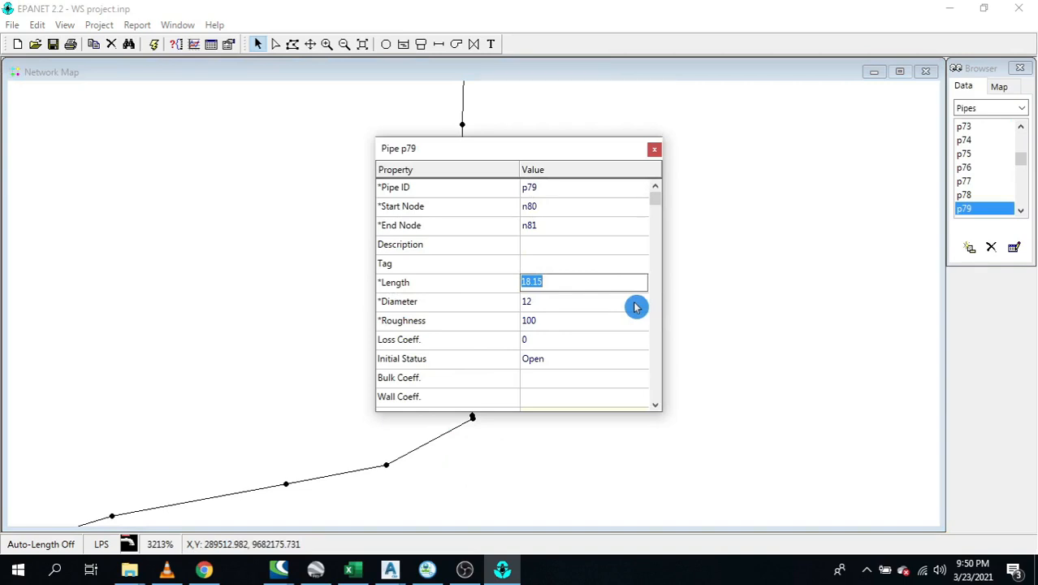
pyautogui.click(655, 150)
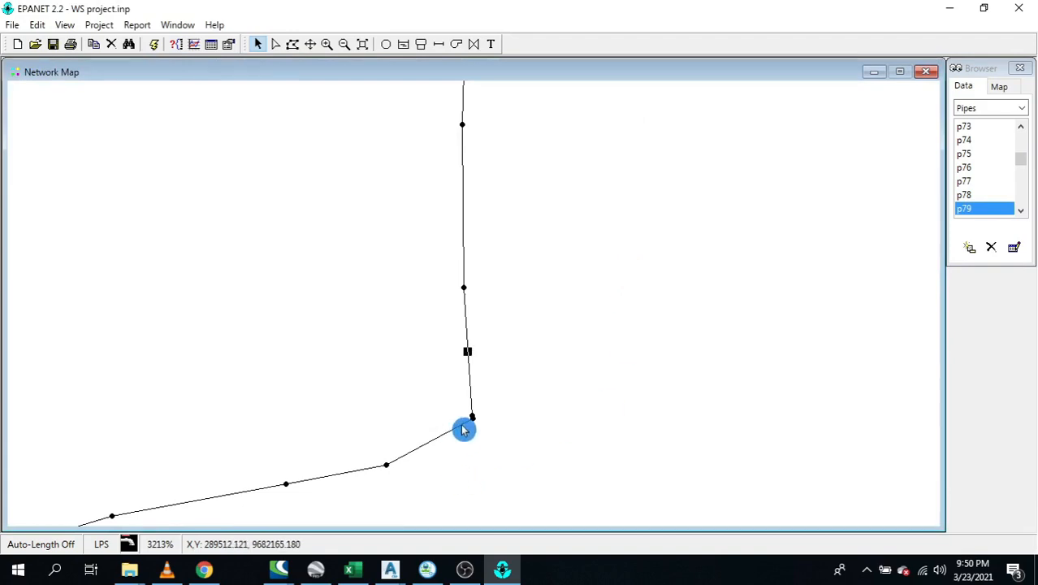
pyautogui.scroll(1, 463, 425)
pyautogui.doubleClick(497, 293)
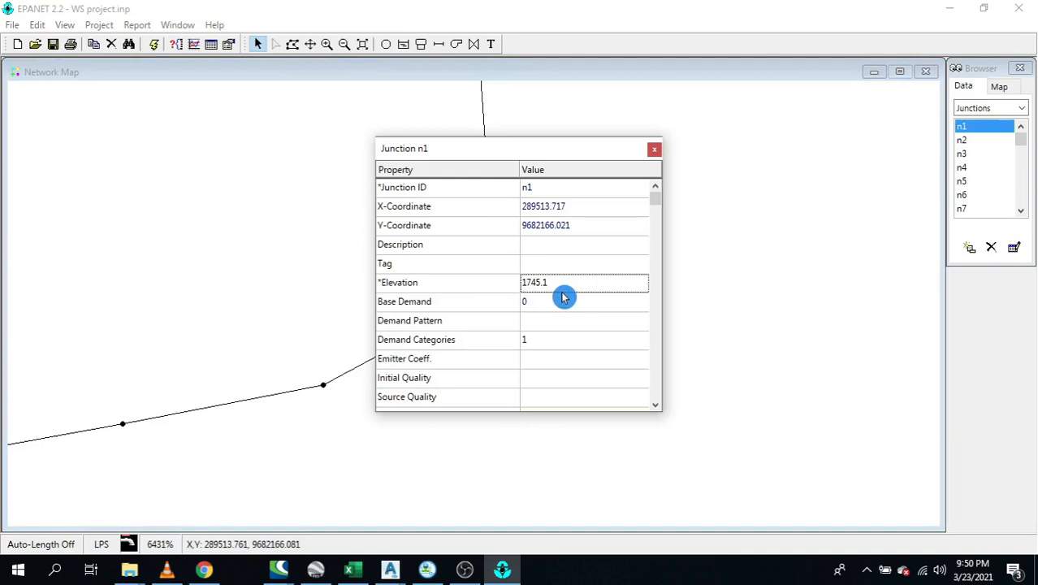
pyautogui.click(654, 149)
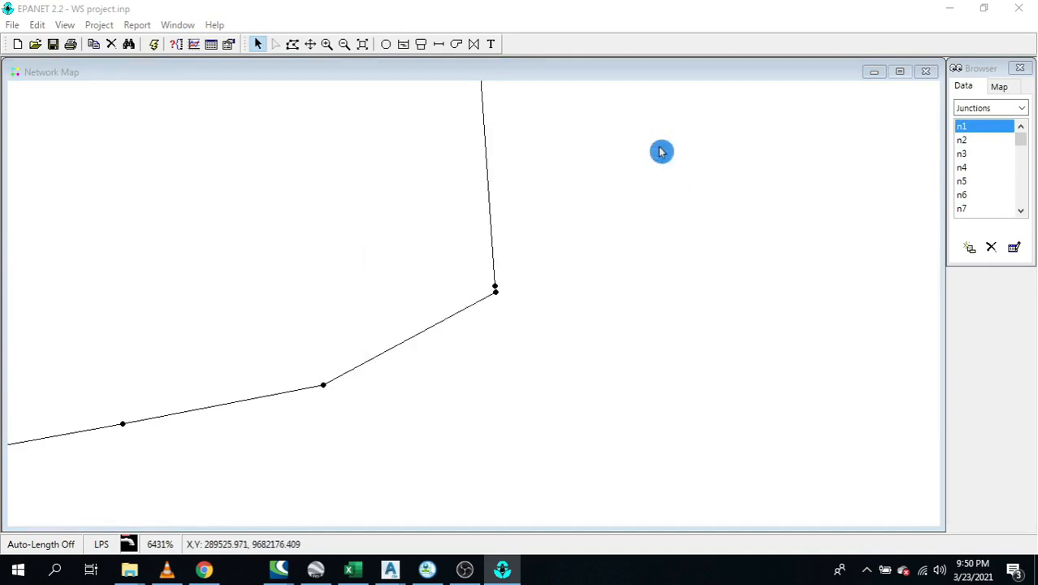
# Read the length of pipe p1, which leads from the corner to junction n2, from its properties
pyautogui.doubleClick(372, 362)
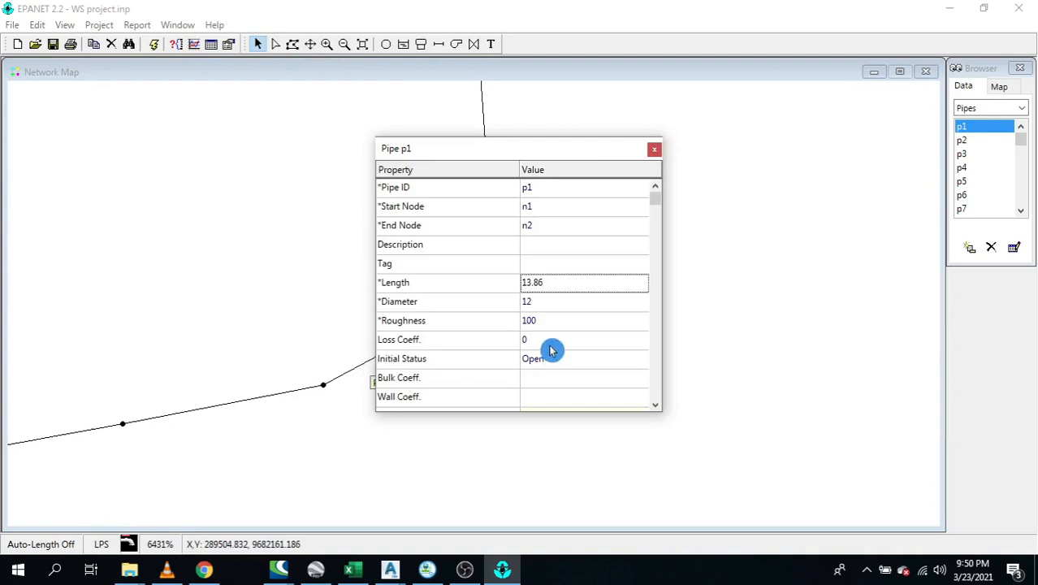
pyautogui.click(540, 289)
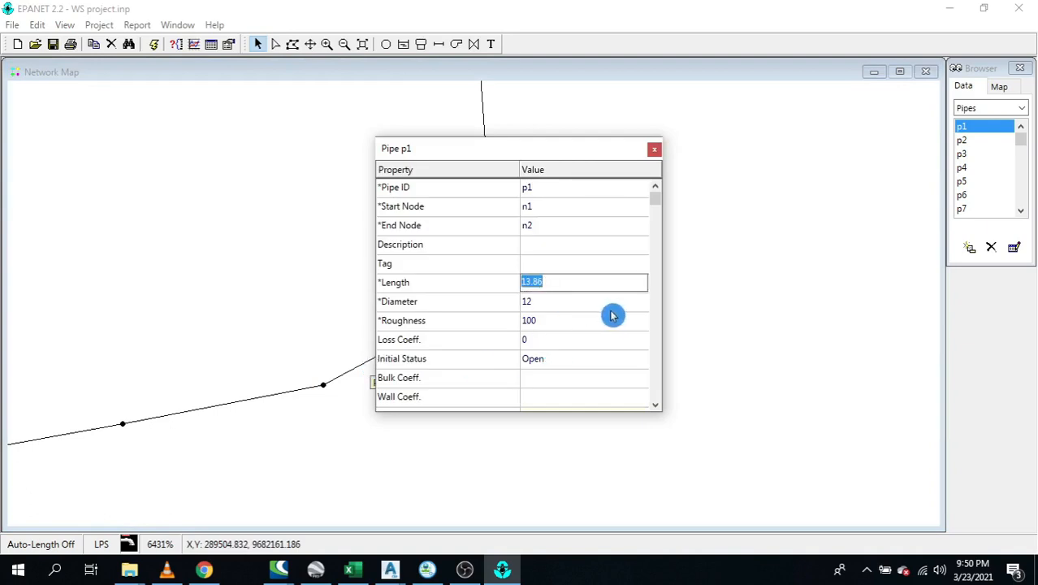
pyautogui.click(654, 148)
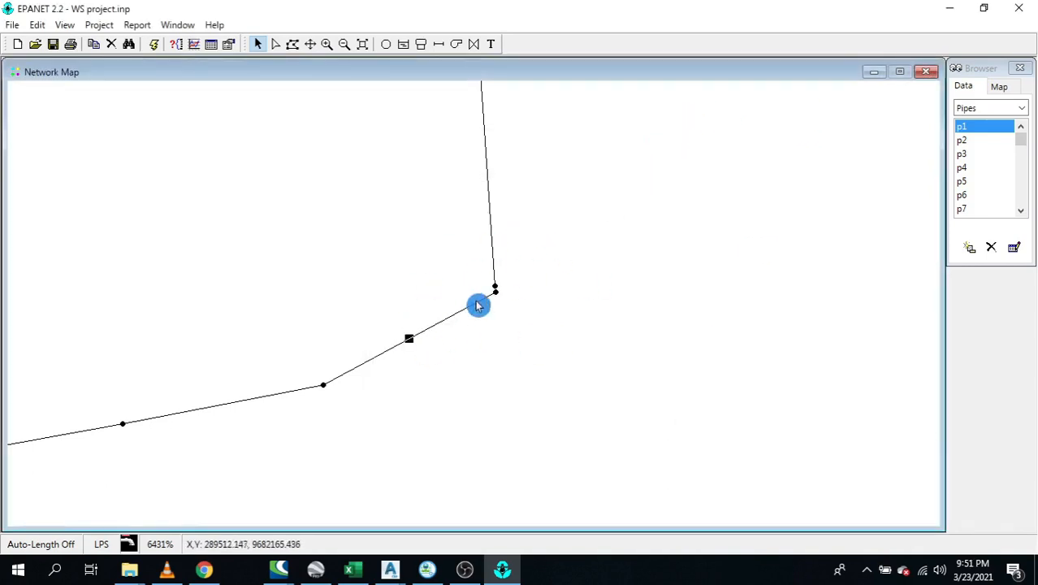
# Delete junction n80 at the lower end of the vertical pipeline and confirm the deletion
pyautogui.scroll(-2, 477, 304)
pyautogui.scroll(2, 686, 340)
pyautogui.scroll(-2, 684, 341)
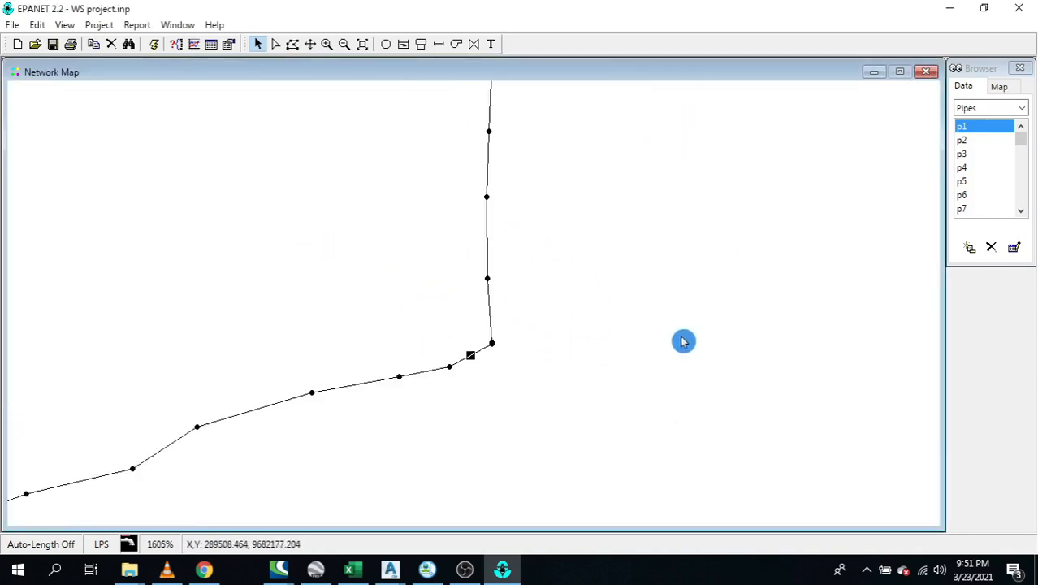
pyautogui.scroll(1, 528, 326)
pyautogui.scroll(1, 528, 326)
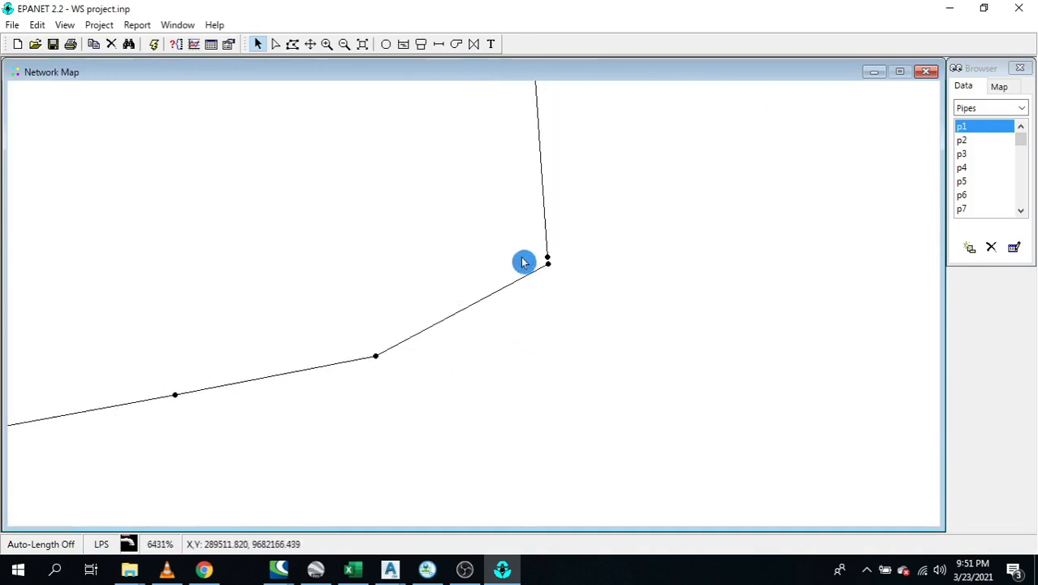
pyautogui.scroll(1, 526, 268)
pyautogui.click(528, 312)
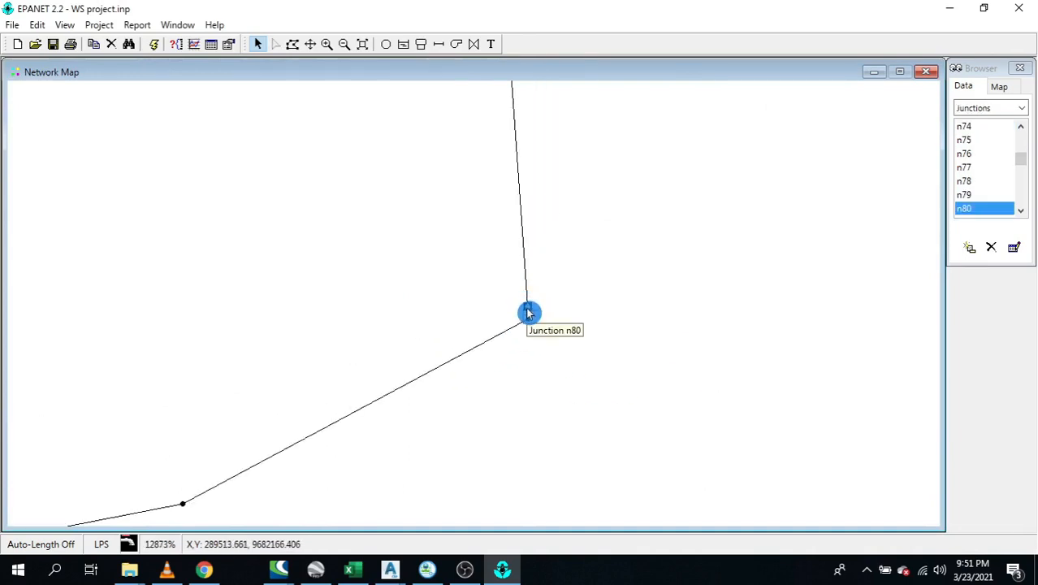
pyautogui.rightClick(528, 311)
pyautogui.click(544, 355)
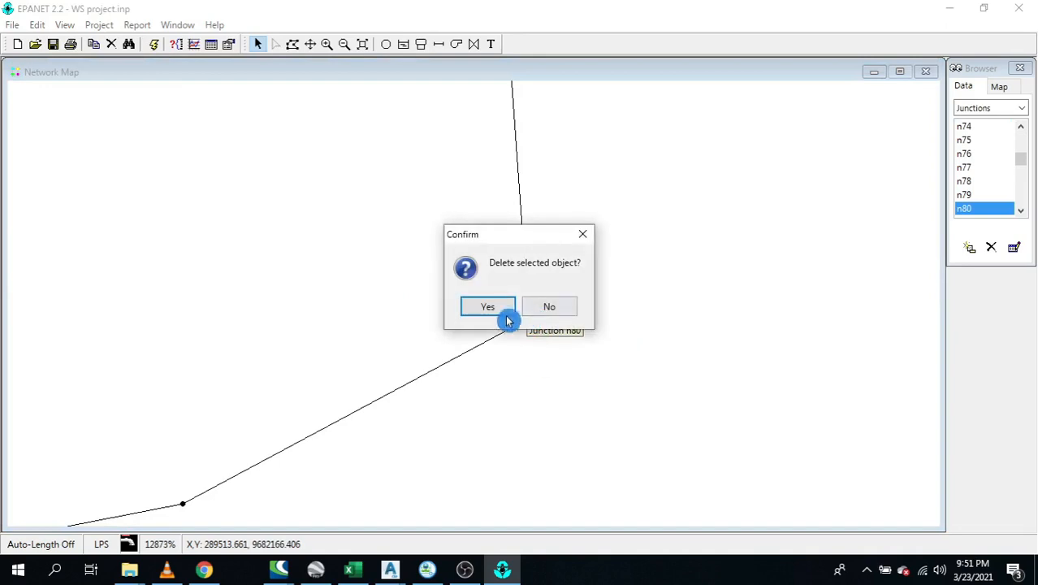
pyautogui.click(497, 307)
# Delete junction n1 at the corner end of the lower pipeline and confirm the deletion
pyautogui.rightClick(530, 326)
pyautogui.click(528, 322)
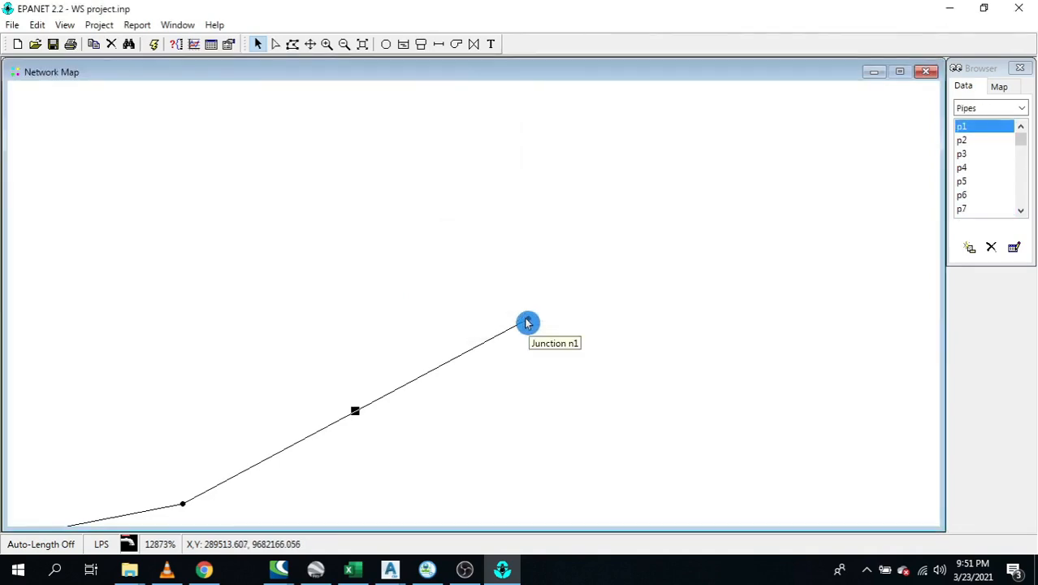
pyautogui.rightClick(531, 329)
pyautogui.click(549, 364)
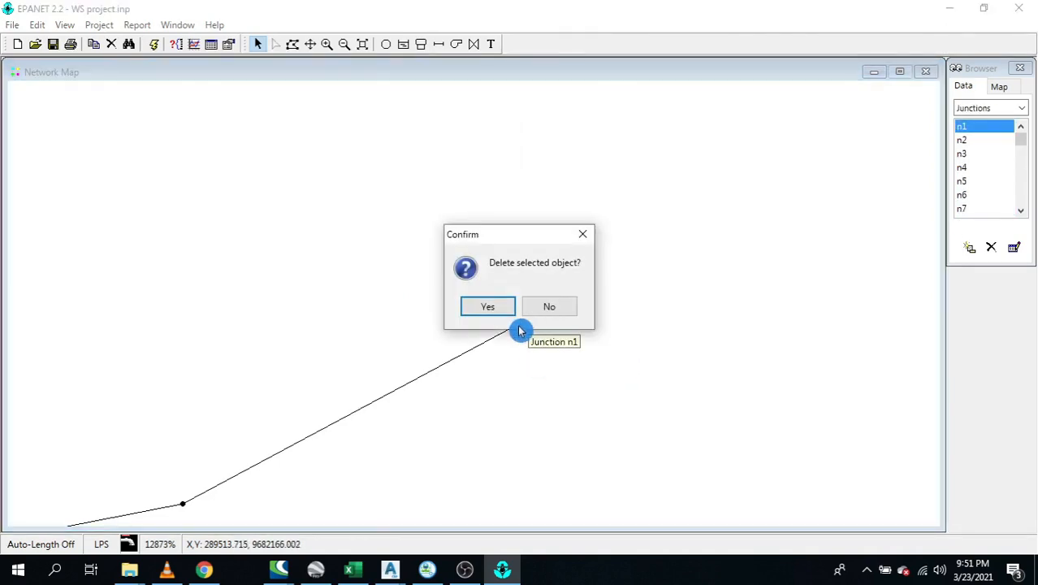
pyautogui.press('Return')
# Place a tank in the gap between the two pipeline ends, at about X 289520, Y 9682168
pyautogui.scroll(-1, 674, 369)
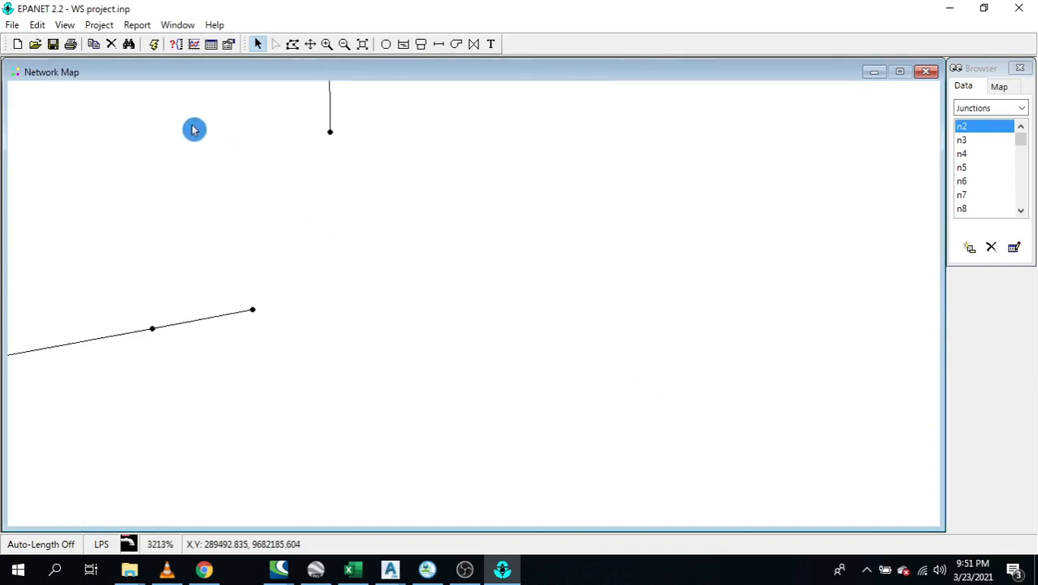
pyautogui.scroll(1, 194, 128)
pyautogui.scroll(-1, 299, 177)
pyautogui.scroll(-1, 569, 203)
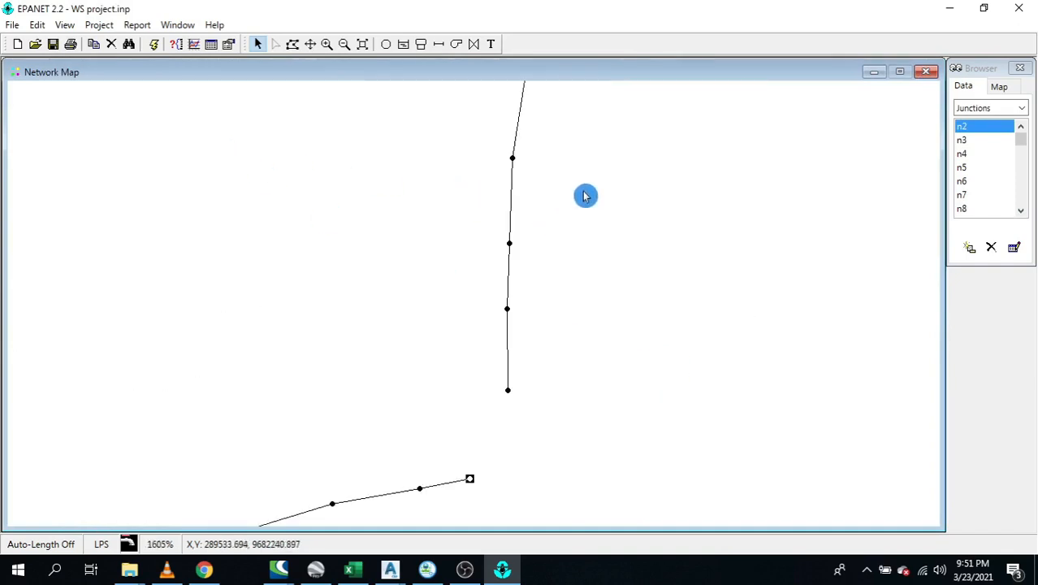
pyautogui.scroll(1, 492, 481)
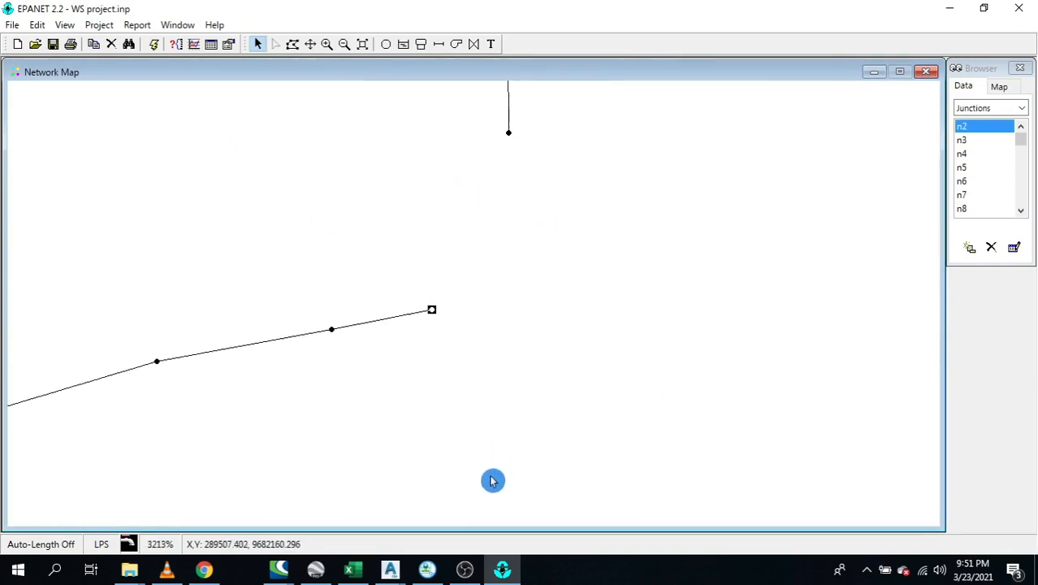
pyautogui.click(421, 46)
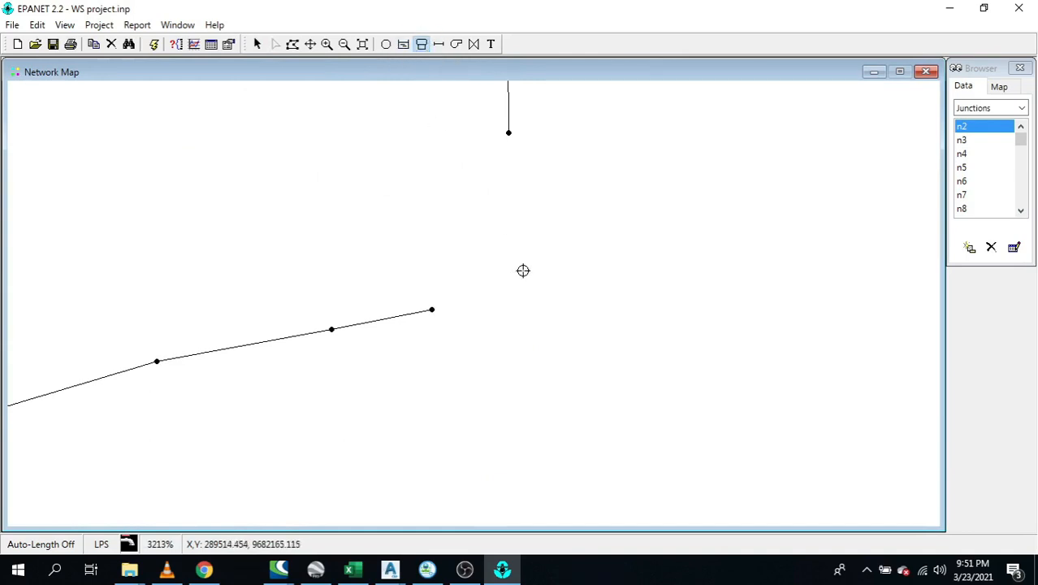
pyautogui.click(561, 247)
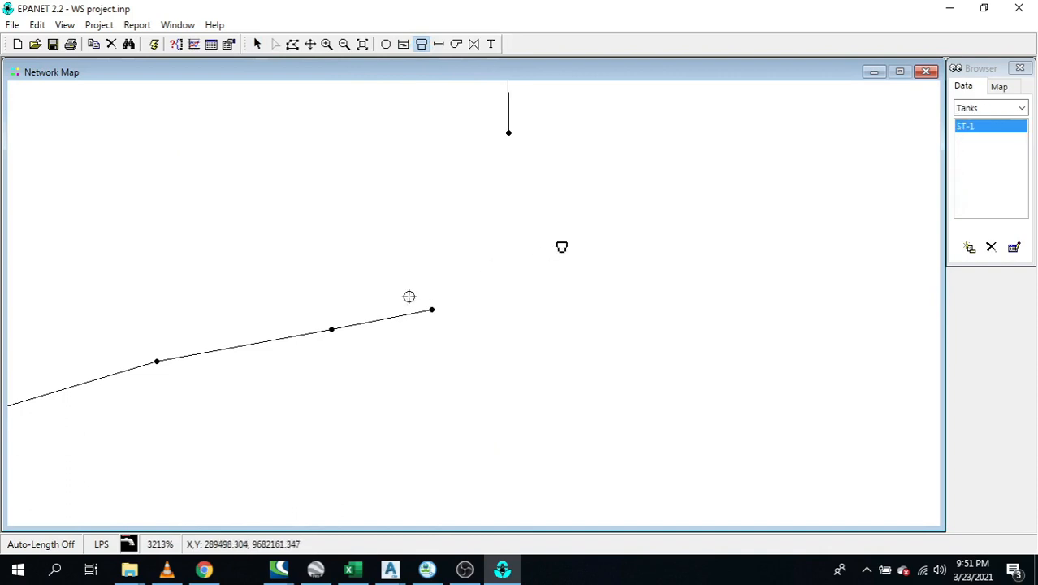
# Draw two pipes from the tank, one to junction n2 on the lower line and one to junction n81 on the vertical line
pyautogui.click(439, 44)
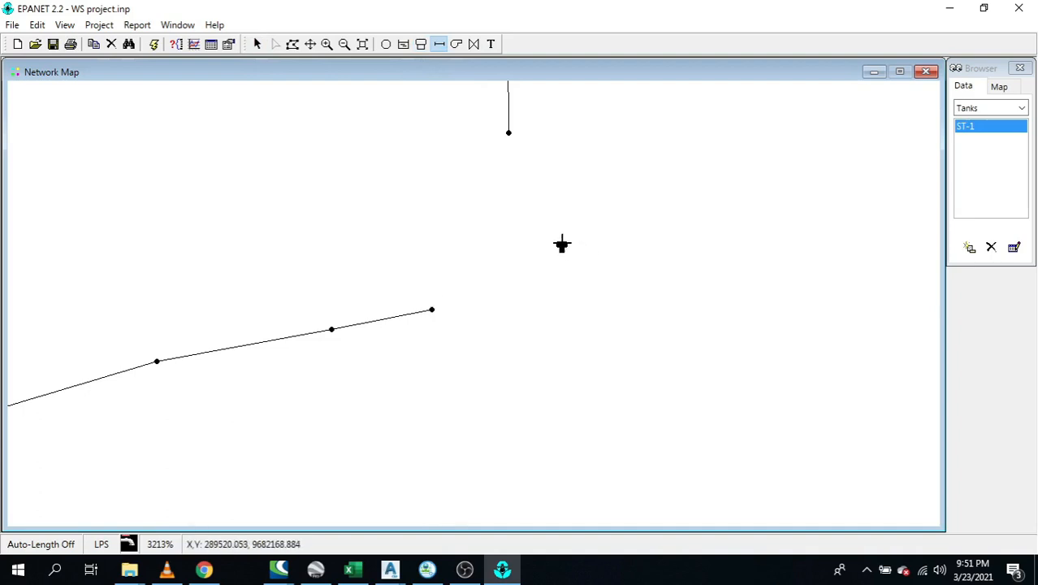
pyautogui.click(561, 246)
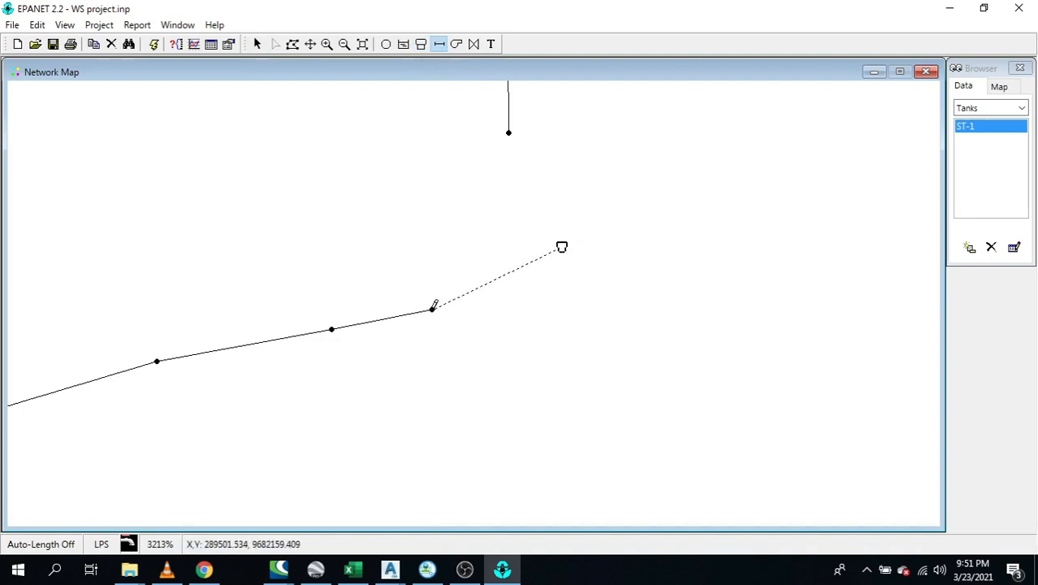
pyautogui.click(433, 308)
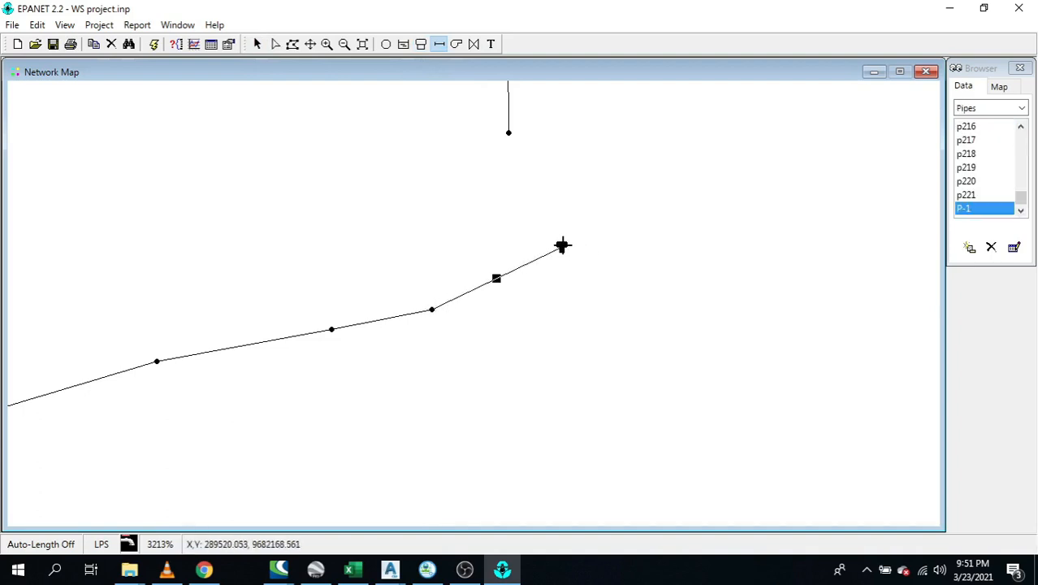
pyautogui.click(561, 246)
pyautogui.click(508, 132)
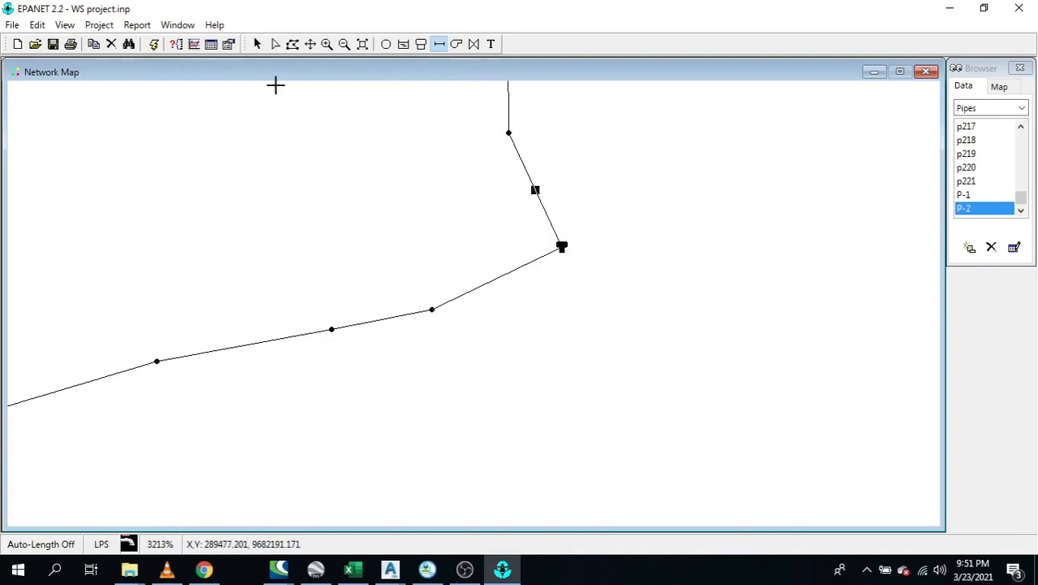
# Set the length of the new pipe between the tank and junction n81 to 18.15
pyautogui.click(257, 44)
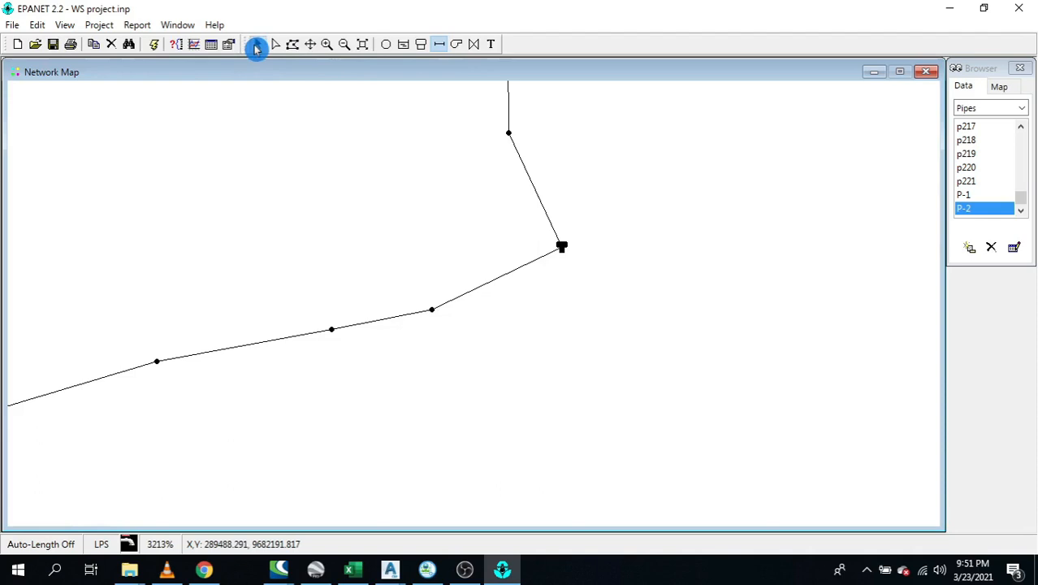
pyautogui.doubleClick(536, 190)
pyautogui.click(538, 282)
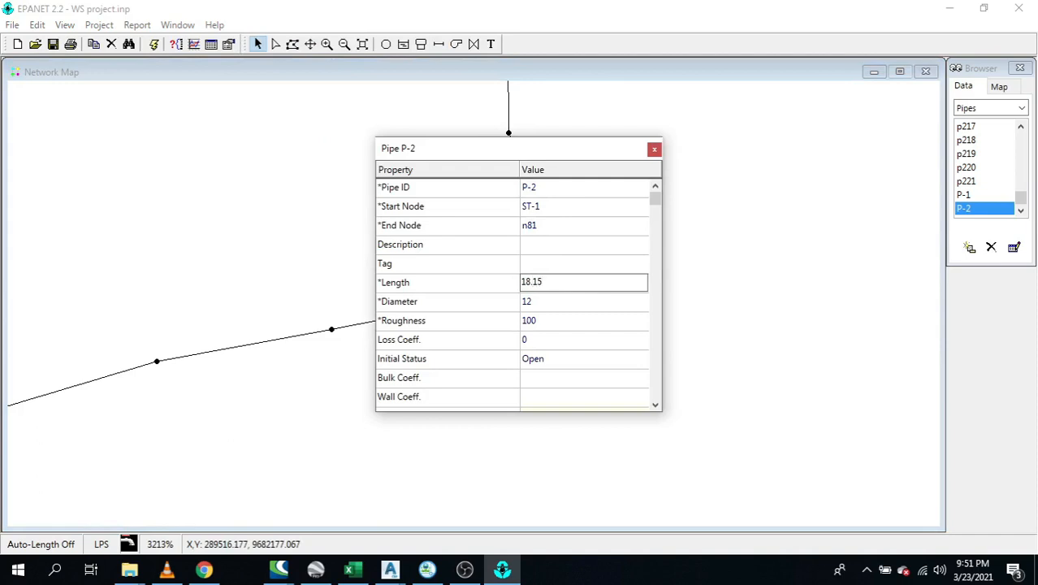
pyautogui.write('18.15')
pyautogui.click(656, 153)
# Set the length of the new pipe between the tank and junction n2 to 13.86
pyautogui.doubleClick(486, 290)
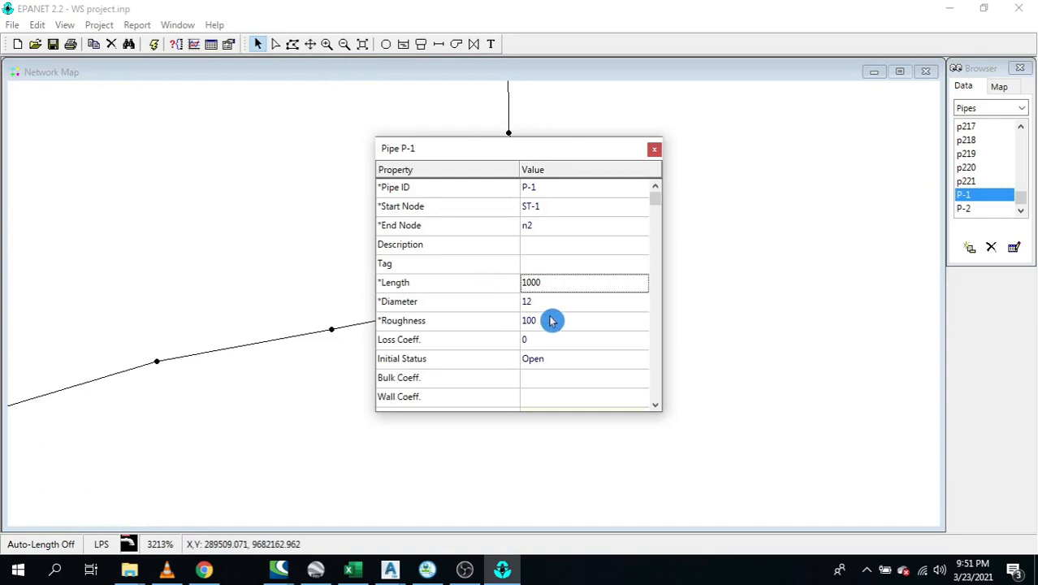
pyautogui.click(558, 281)
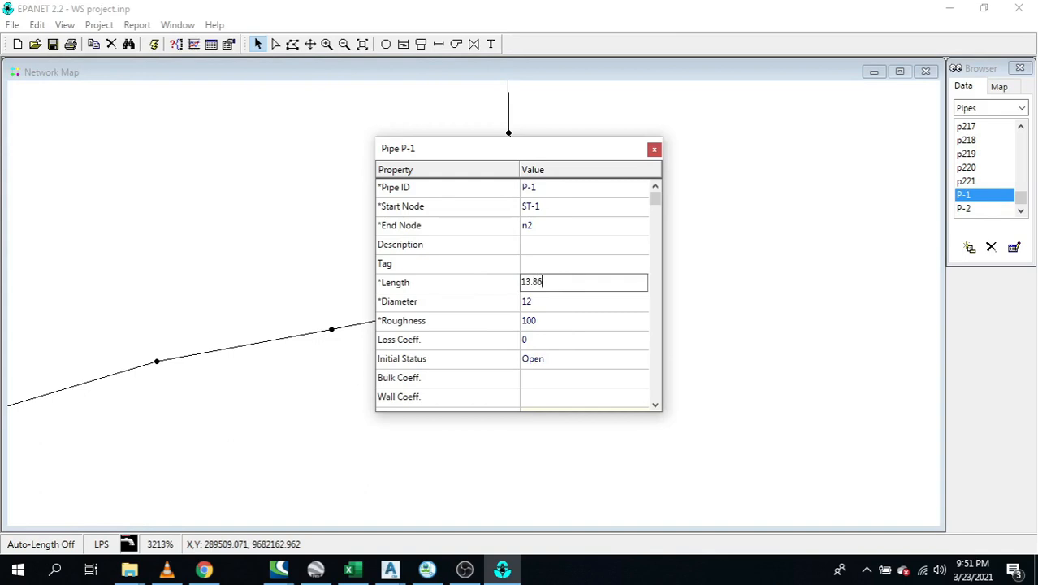
pyautogui.write('13.86')
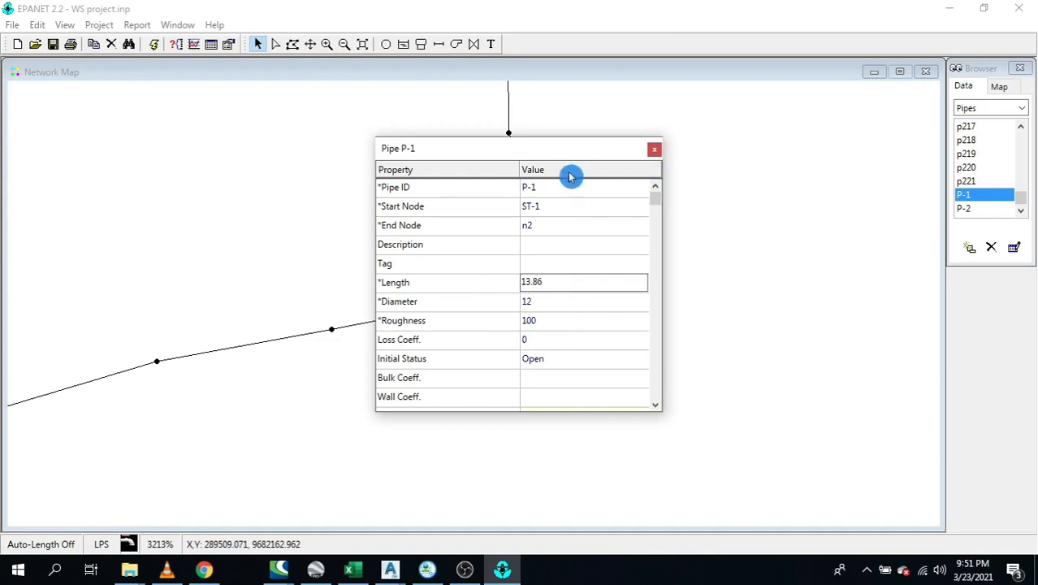
pyautogui.click(655, 150)
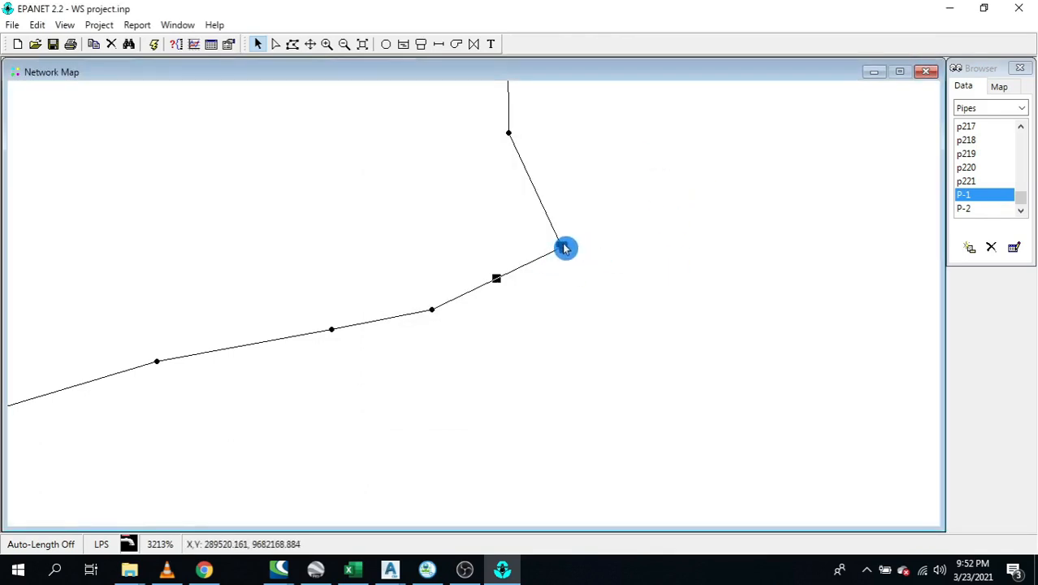
# Set the elevation of the tank joining the two pipelines to 1745.1
pyautogui.click(565, 248)
pyautogui.doubleClick(566, 248)
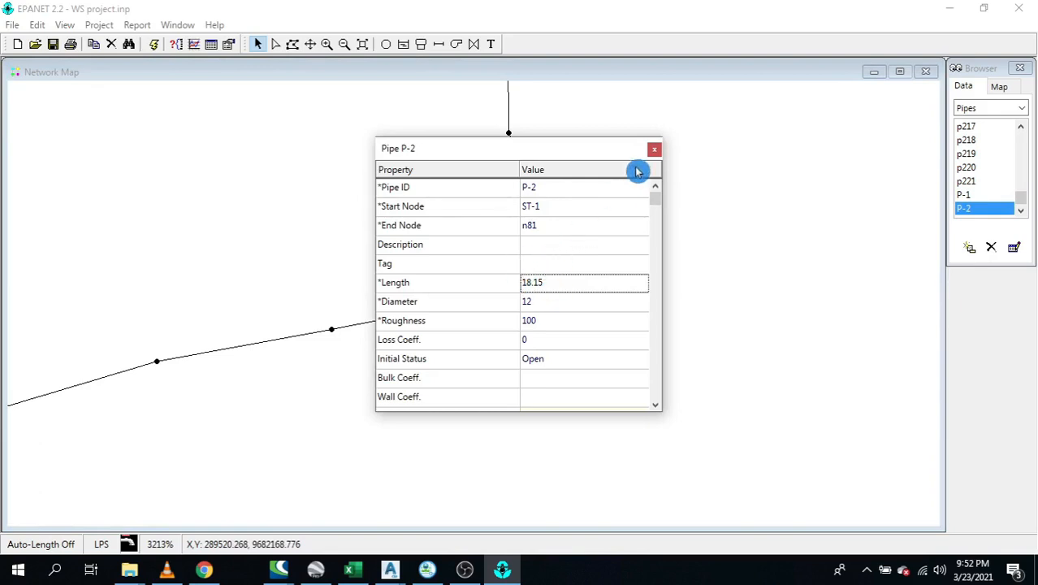
pyautogui.click(655, 150)
pyautogui.click(560, 250)
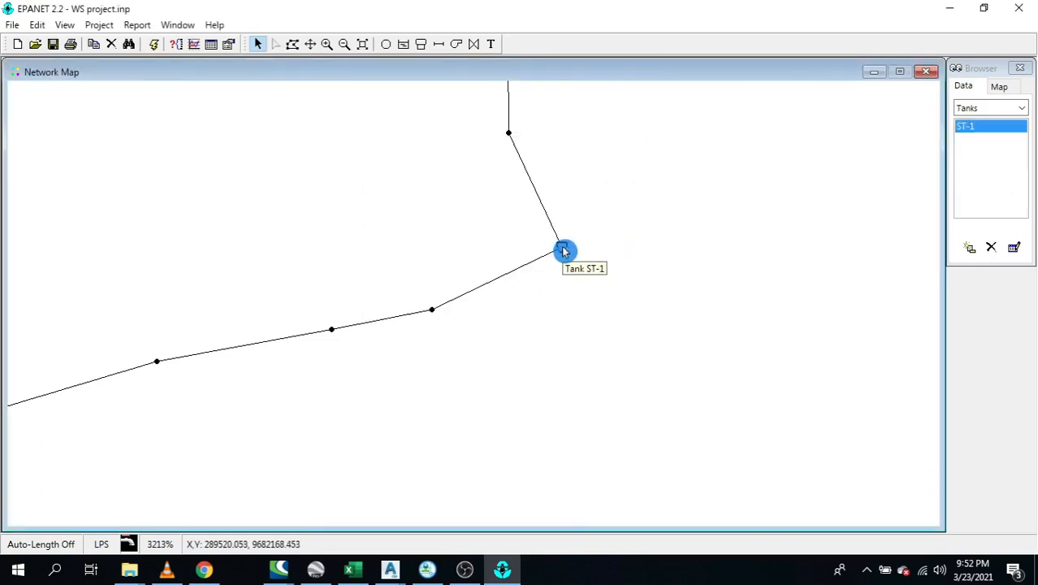
pyautogui.doubleClick(560, 250)
pyautogui.click(542, 282)
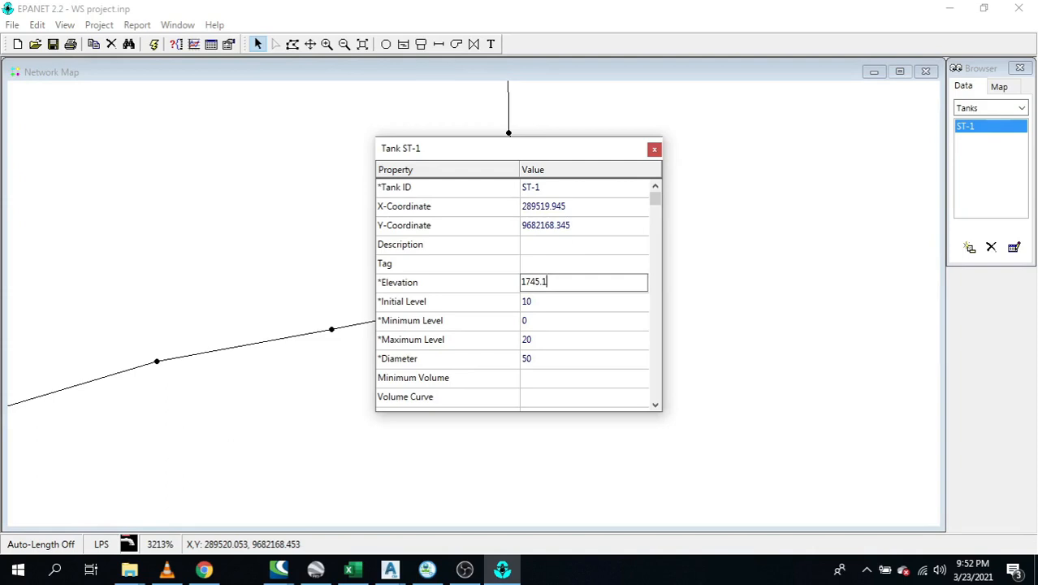
pyautogui.press('Return')
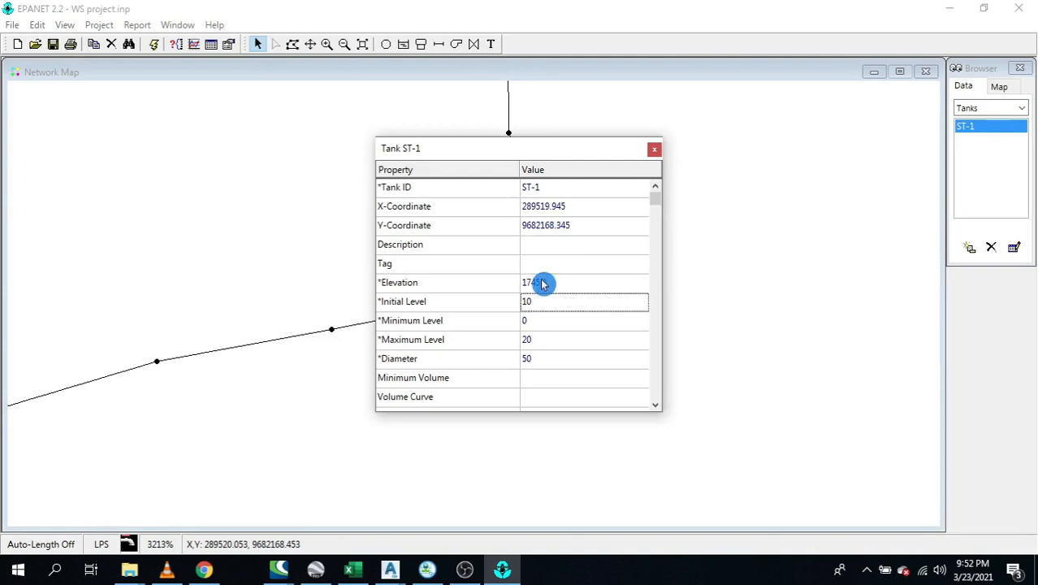
# Set the tank's initial level to 3 and its minimum level to 0.3
pyautogui.write('3')
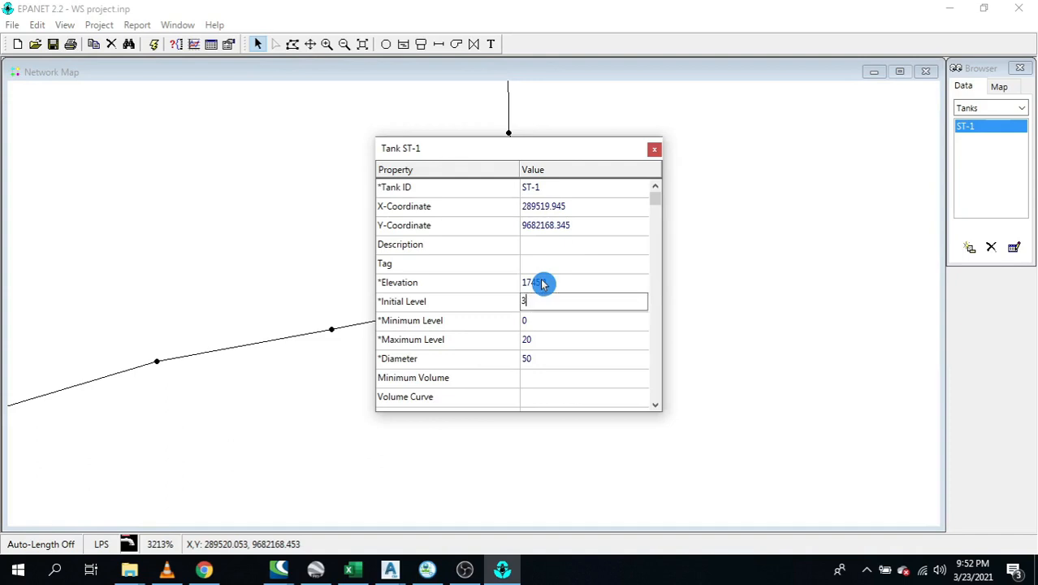
pyautogui.press('Return')
pyautogui.write('0.3')
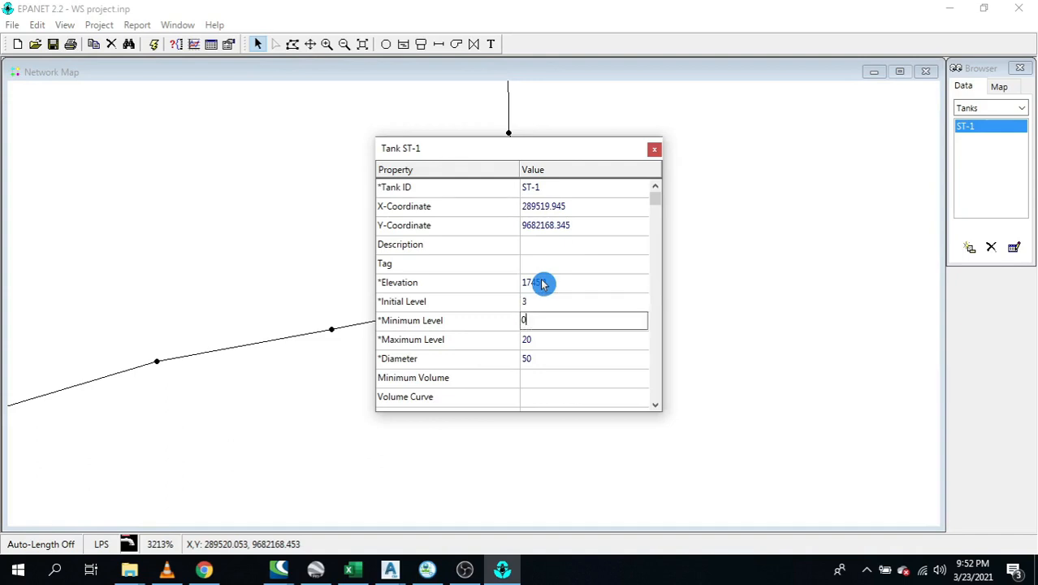
pyautogui.press('Return')
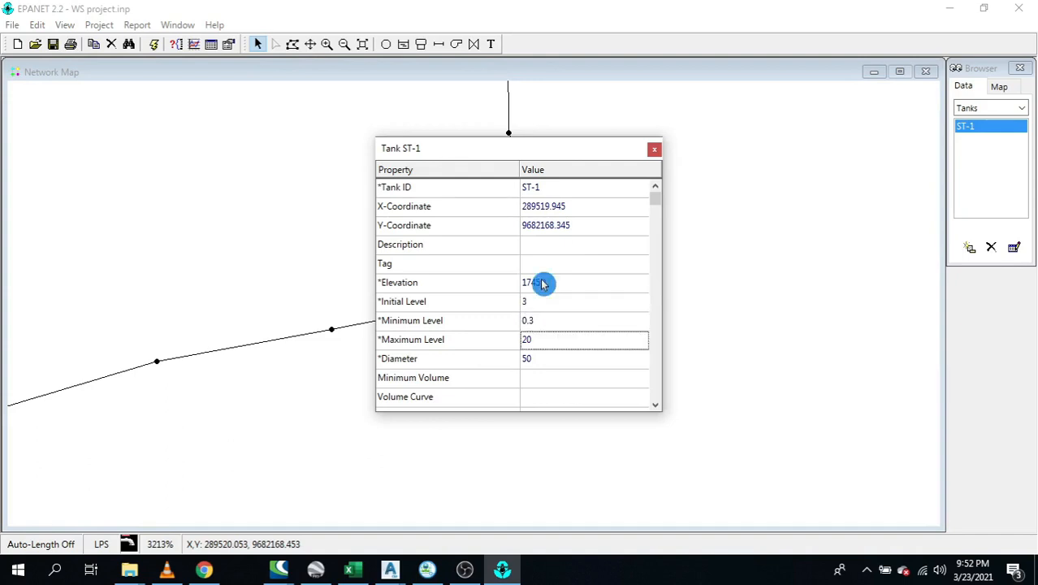
# Set the tank's maximum level to 3 and its diameter to 6.5
pyautogui.write('3')
pyautogui.press('Return')
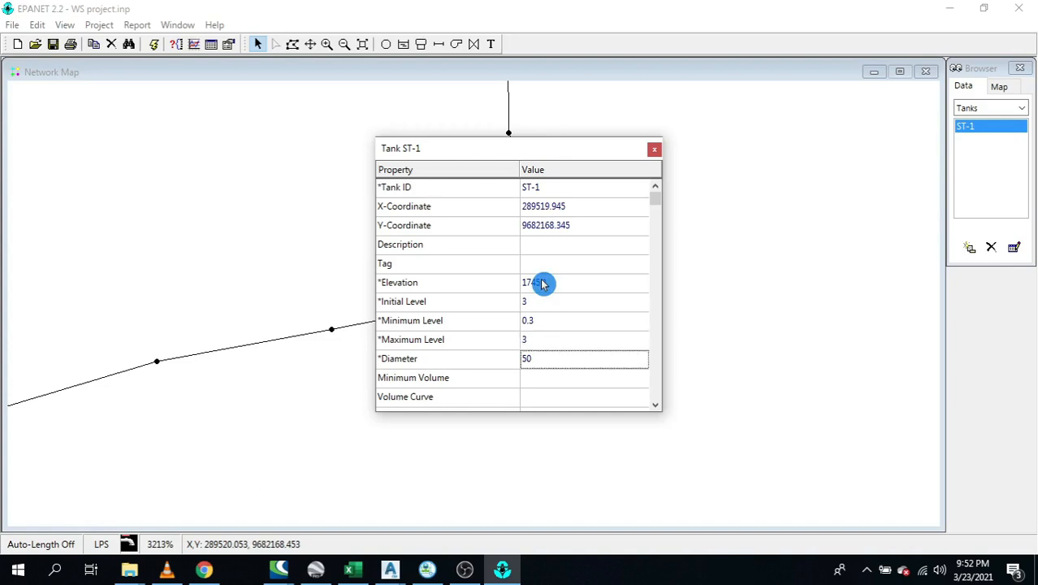
pyautogui.write('6.5')
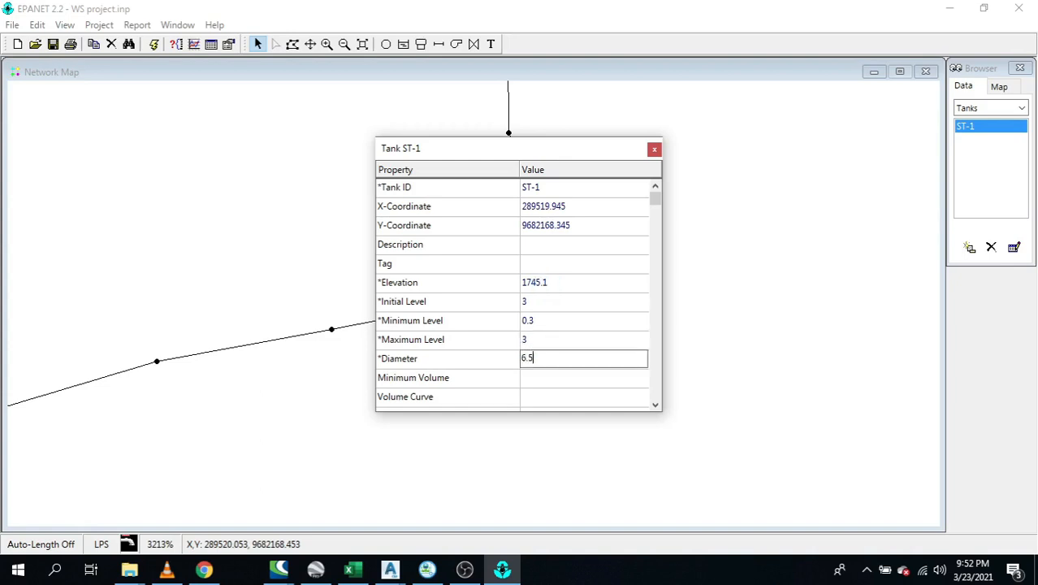
pyautogui.click(654, 149)
# Examine the branch point north of the tank where the pipelines meet, looking for pipe ends that are not connected
pyautogui.scroll(-5, 646, 330)
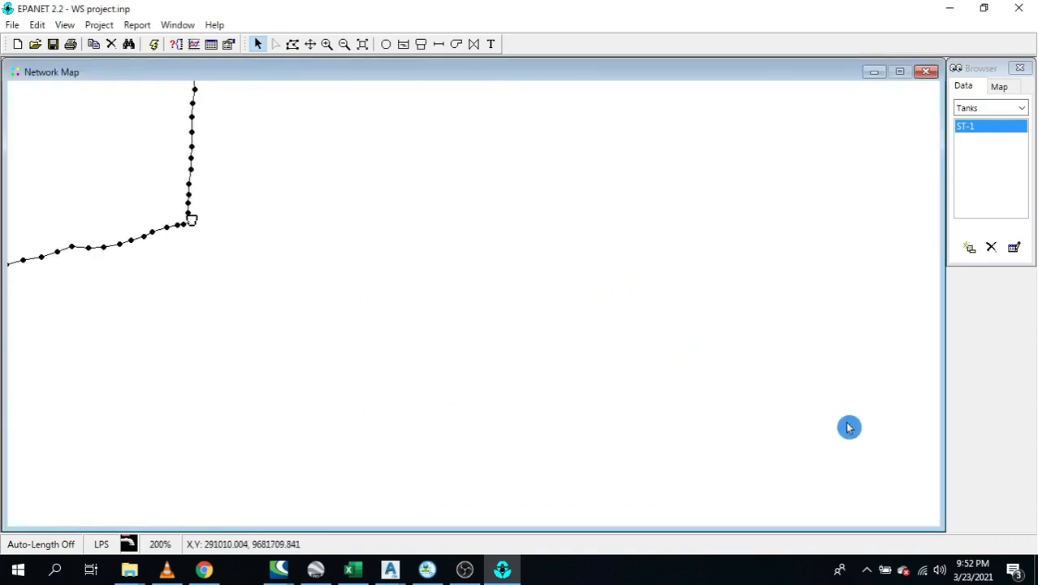
pyautogui.scroll(2, 95, 227)
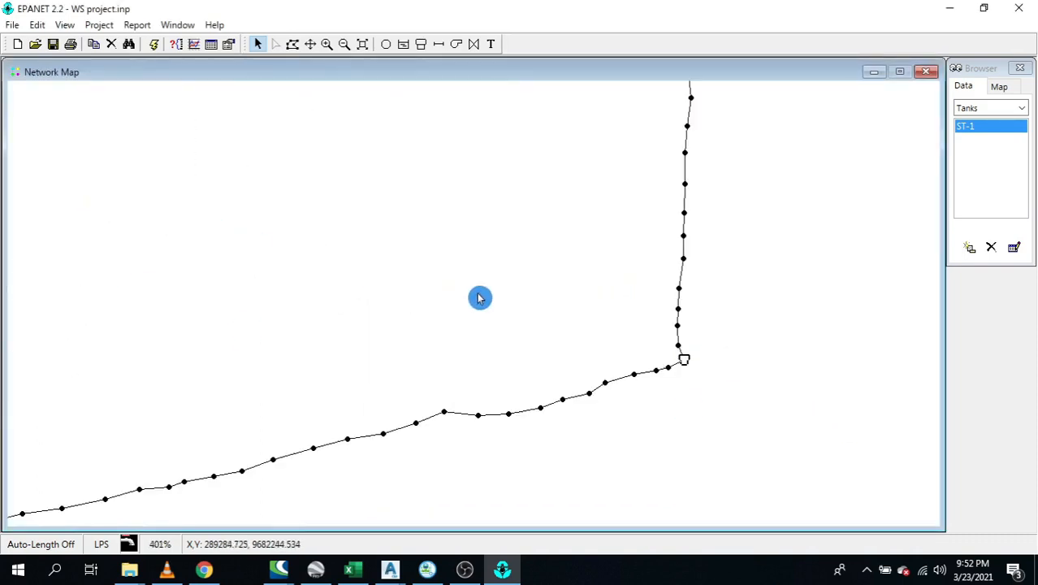
pyautogui.scroll(-3, 750, 360)
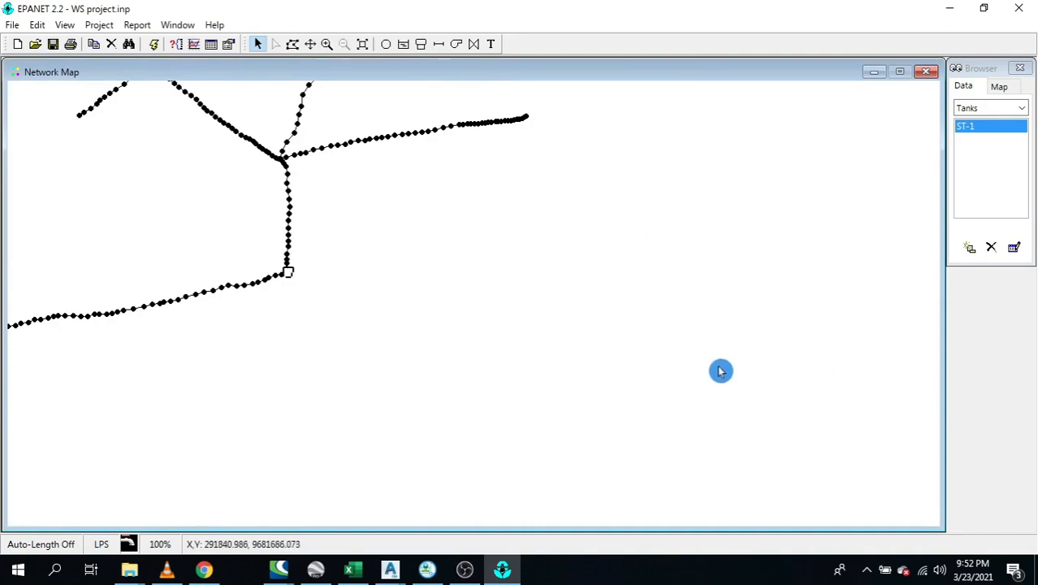
pyautogui.scroll(1, 551, 310)
pyautogui.scroll(1, 560, 364)
pyautogui.scroll(1, 560, 363)
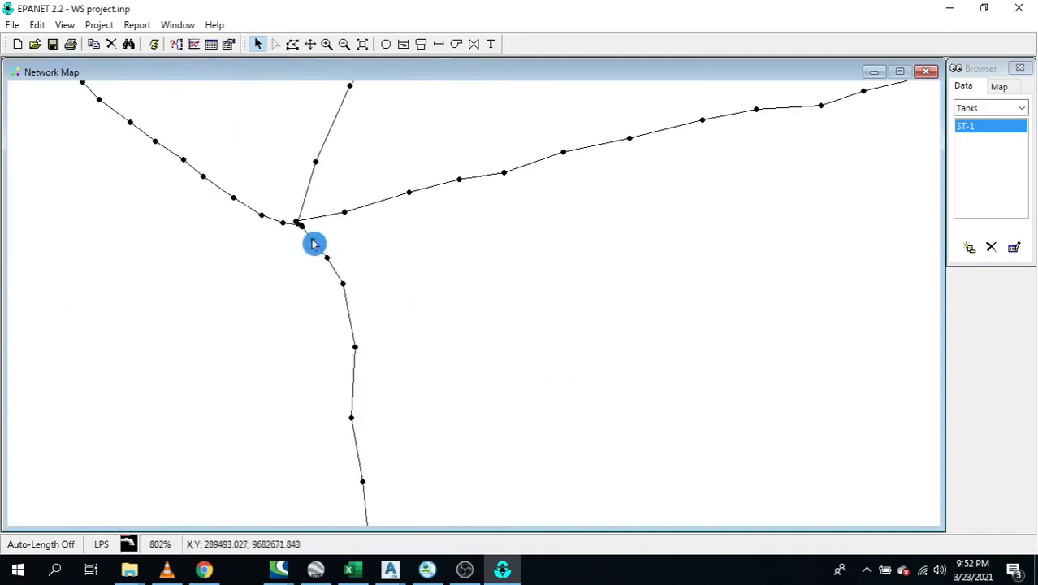
pyautogui.scroll(1, 313, 244)
pyautogui.scroll(2, 465, 316)
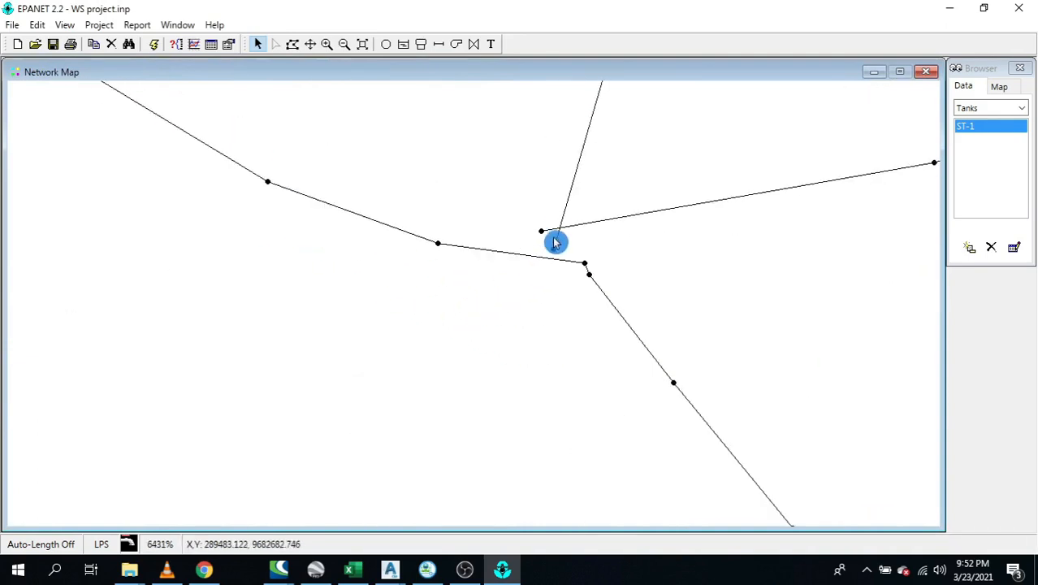
pyautogui.scroll(1, 555, 236)
pyautogui.scroll(-2, 439, 311)
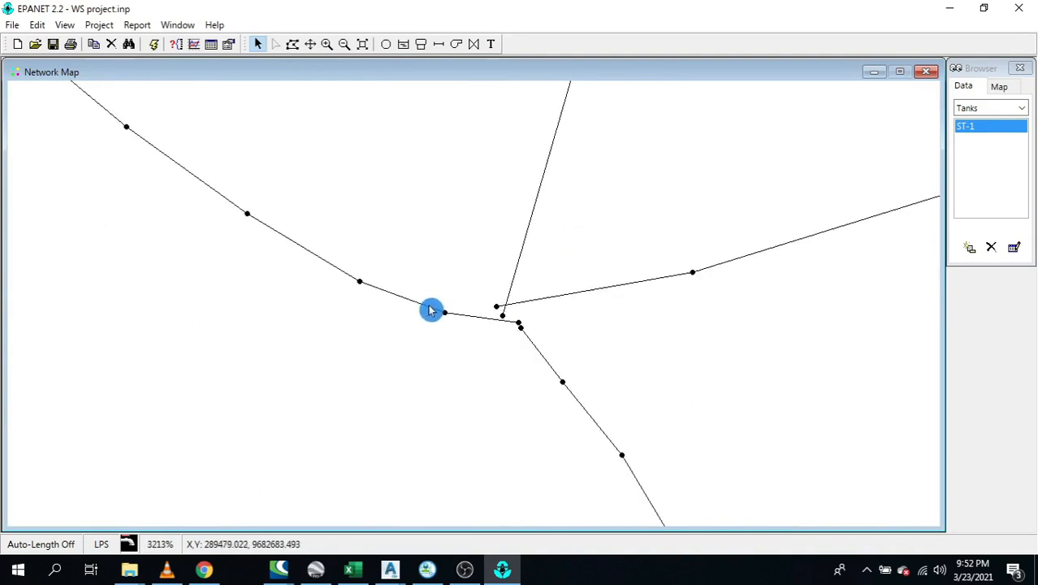
pyautogui.scroll(-1, 568, 314)
pyautogui.scroll(1, 436, 322)
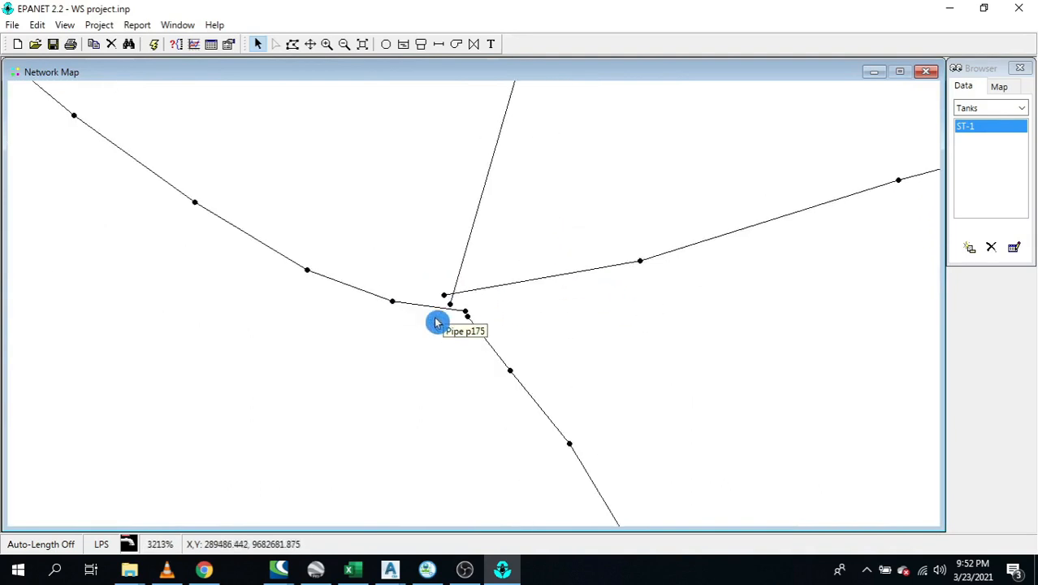
pyautogui.scroll(2, 452, 315)
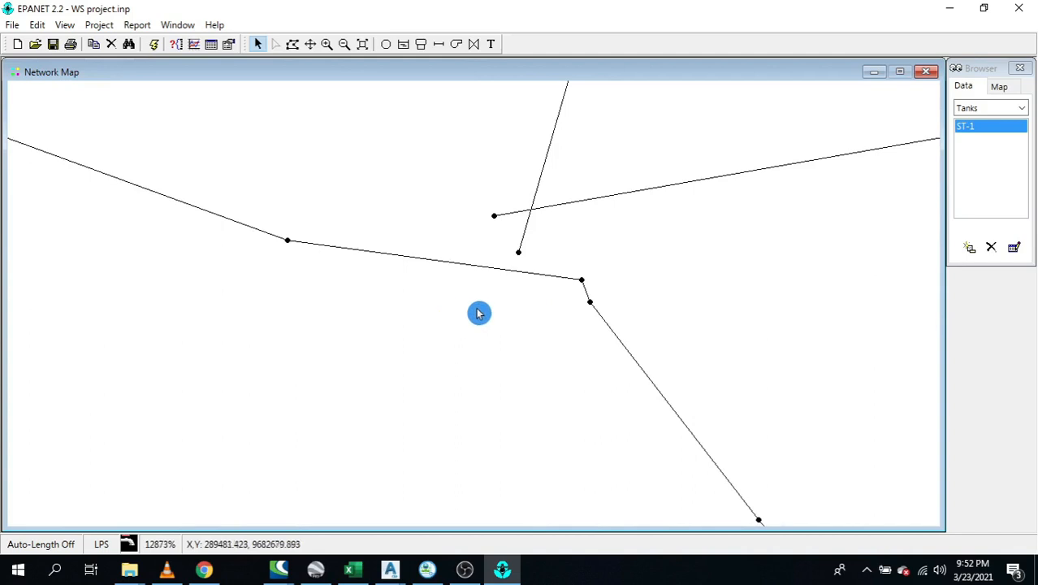
# Inspect the properties of junctions n100 and n145 at the branch point
pyautogui.doubleClick(581, 281)
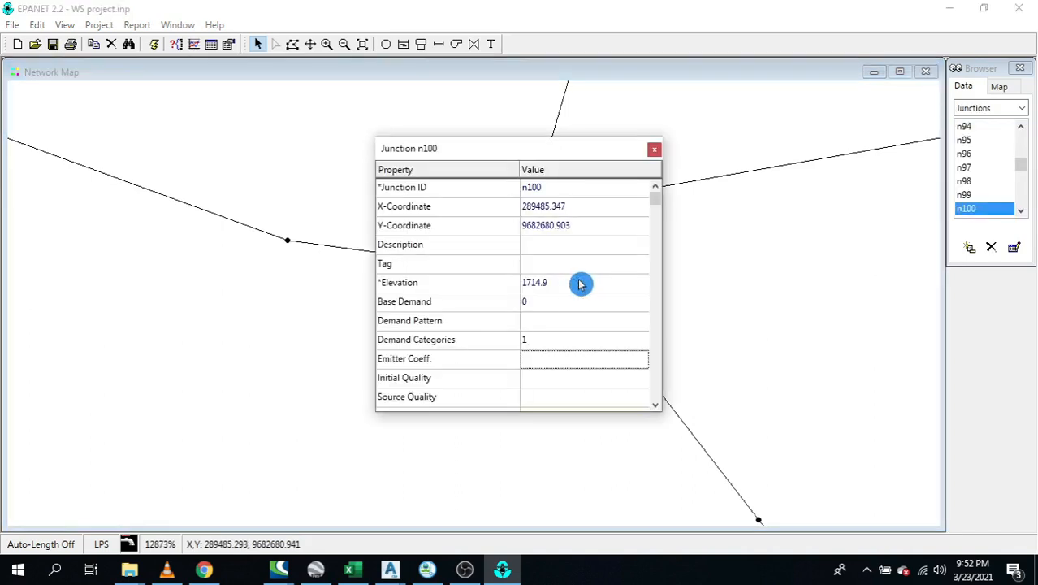
pyautogui.click(654, 148)
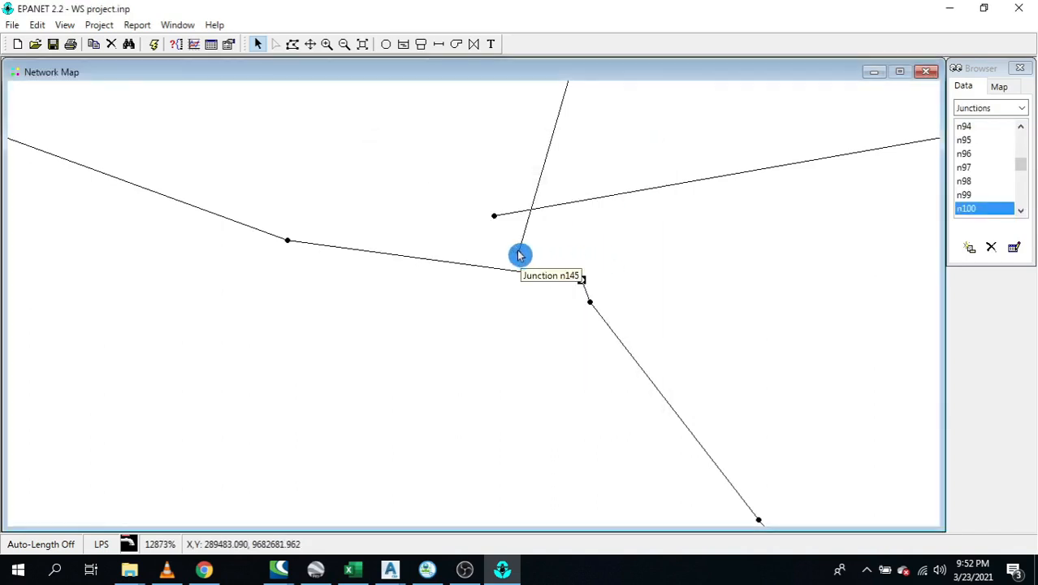
pyautogui.doubleClick(520, 255)
pyautogui.click(655, 149)
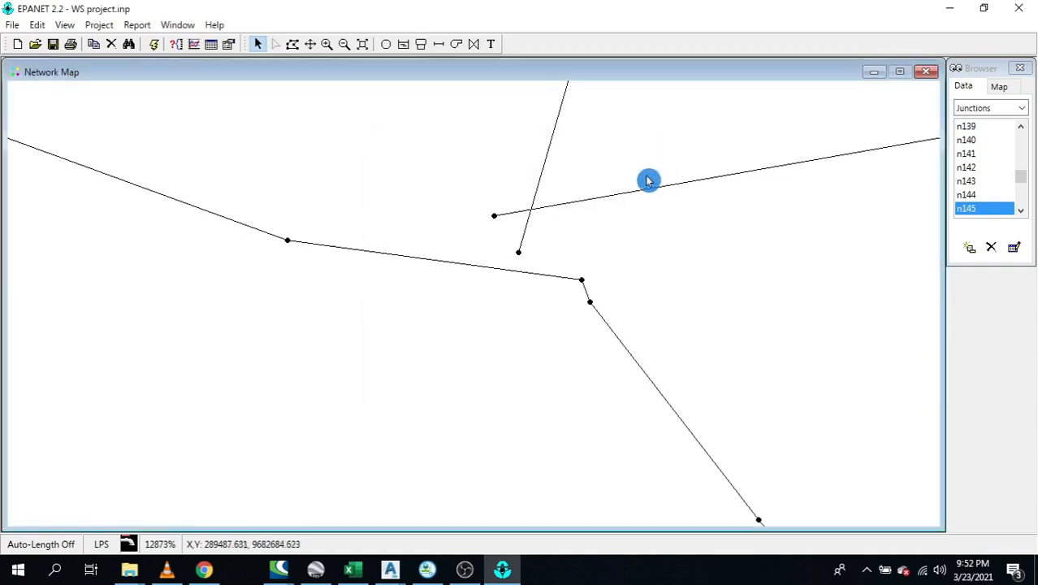
# Examine how the loose ends of the northern and eastern pipelines lie relative to the main line's junction n100
pyautogui.scroll(-3, 463, 385)
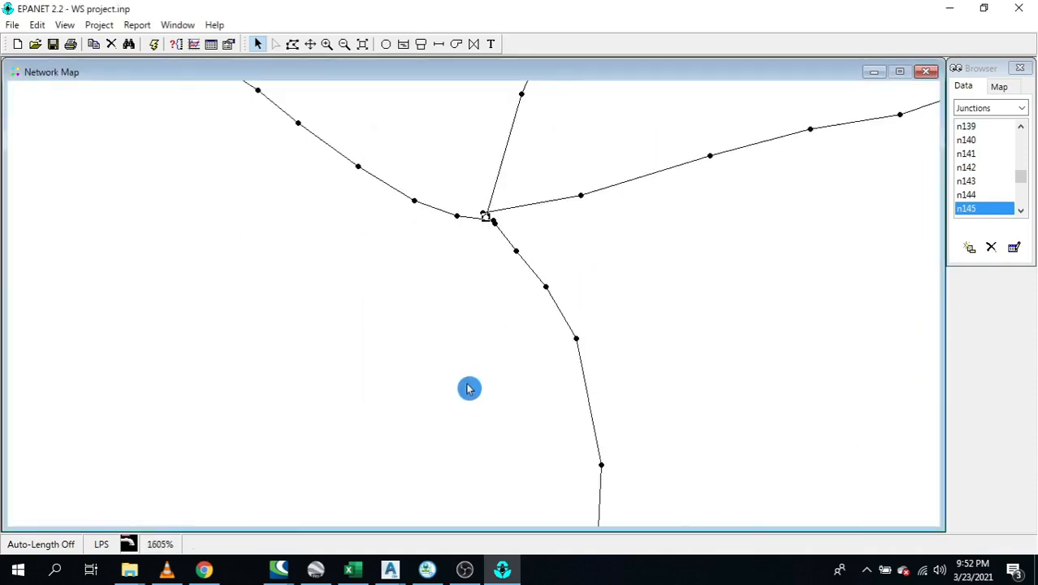
pyautogui.scroll(1, 480, 154)
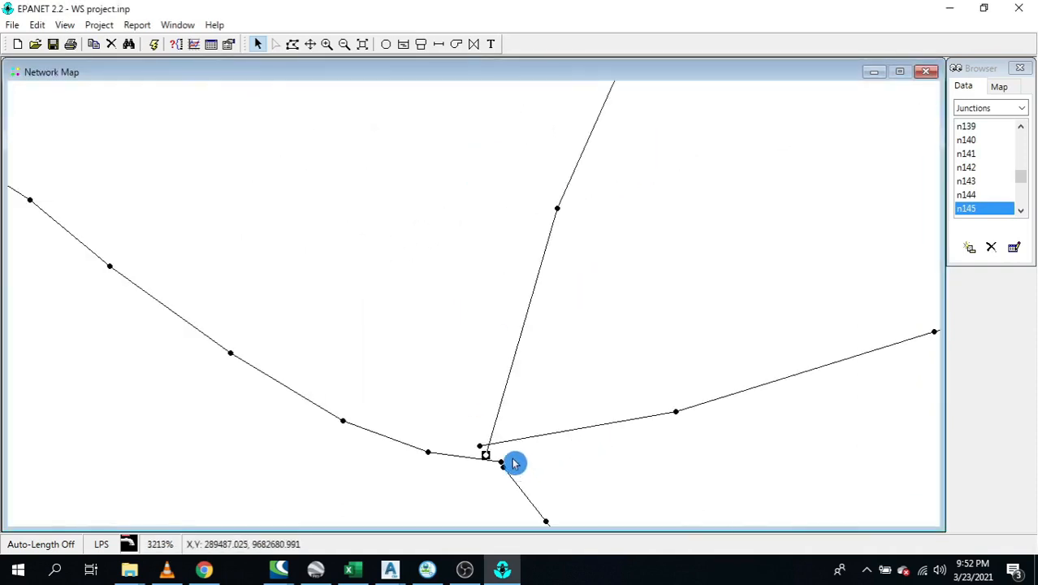
pyautogui.scroll(1, 514, 455)
pyautogui.scroll(1, 475, 303)
pyautogui.scroll(-1, 410, 227)
pyautogui.scroll(1, 370, 124)
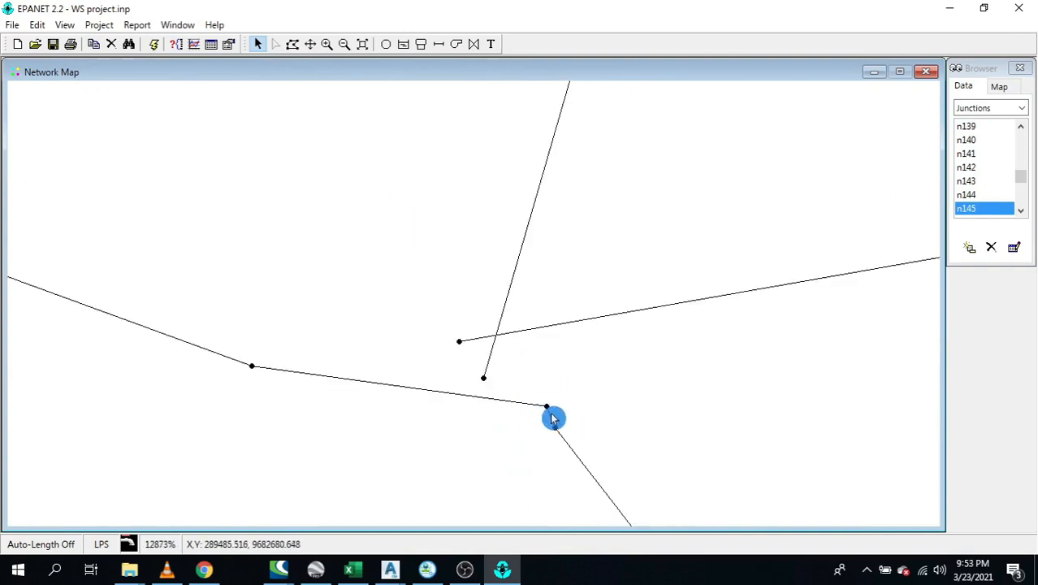
pyautogui.scroll(-2, 553, 427)
pyautogui.scroll(-1, 445, 160)
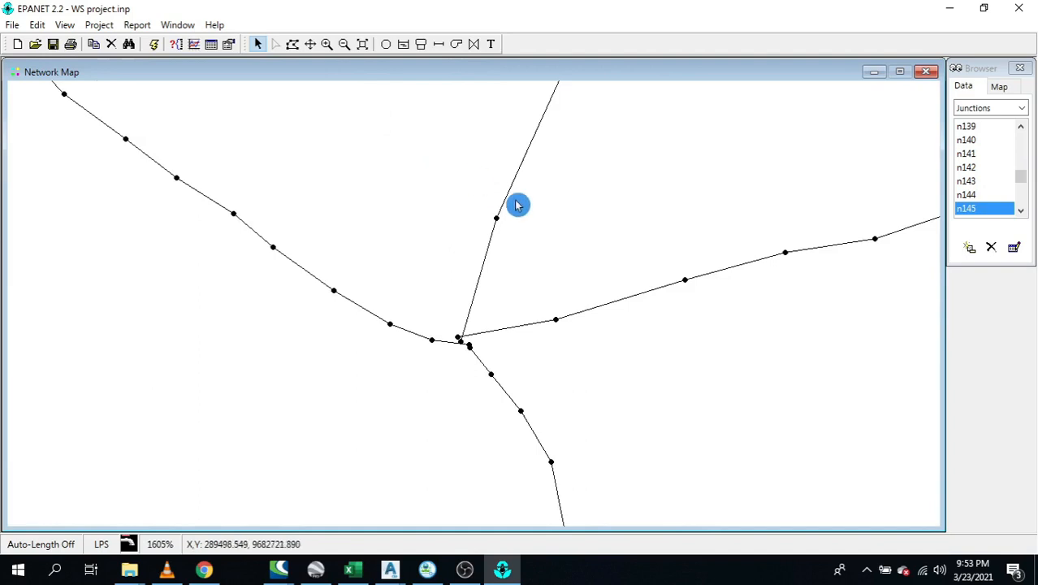
pyautogui.scroll(1, 470, 338)
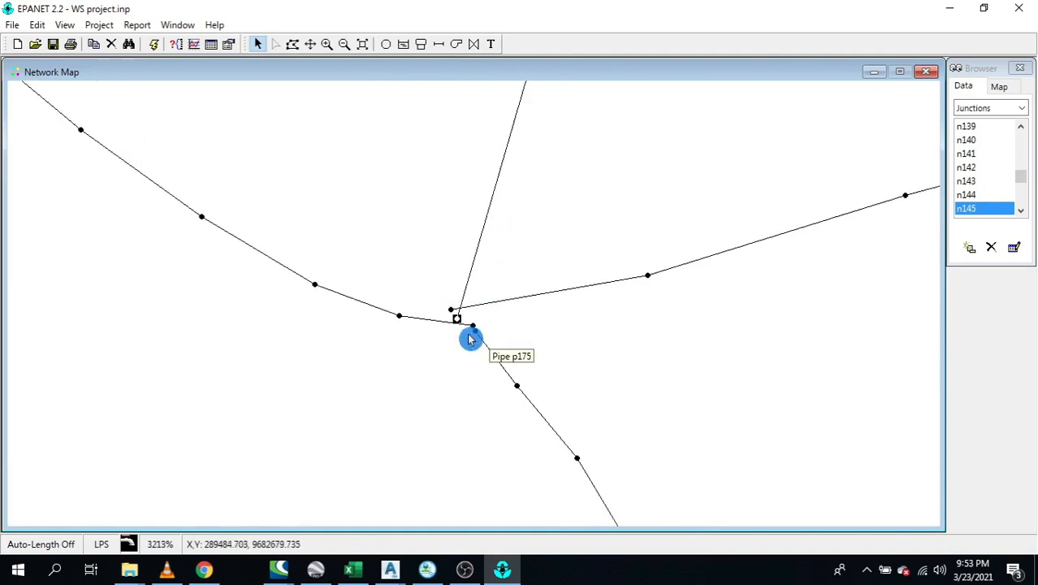
# Check the lengths of pipes p175 and p143 and the elevation of junction n100
pyautogui.doubleClick(525, 297)
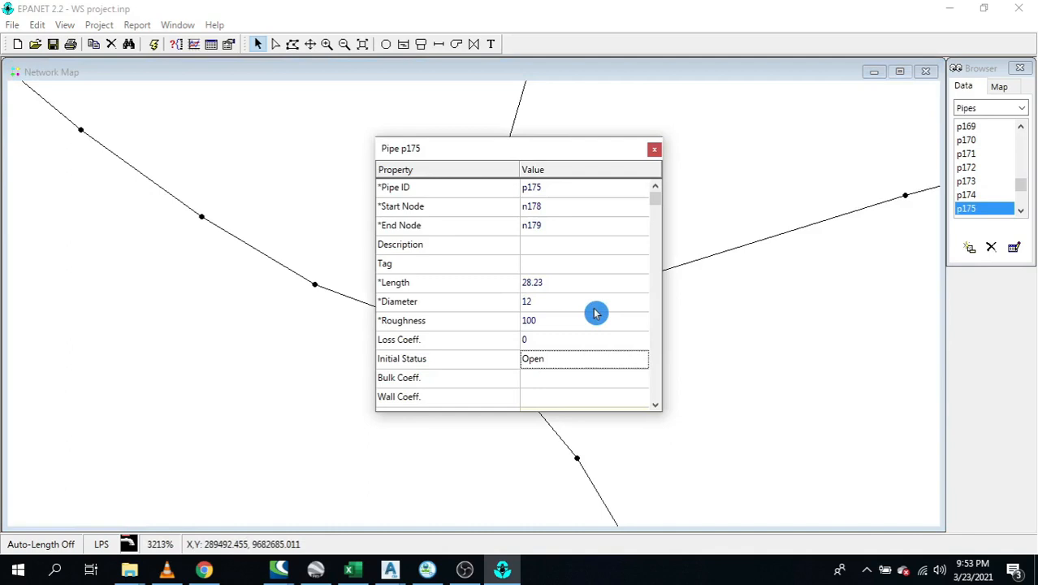
pyautogui.click(550, 281)
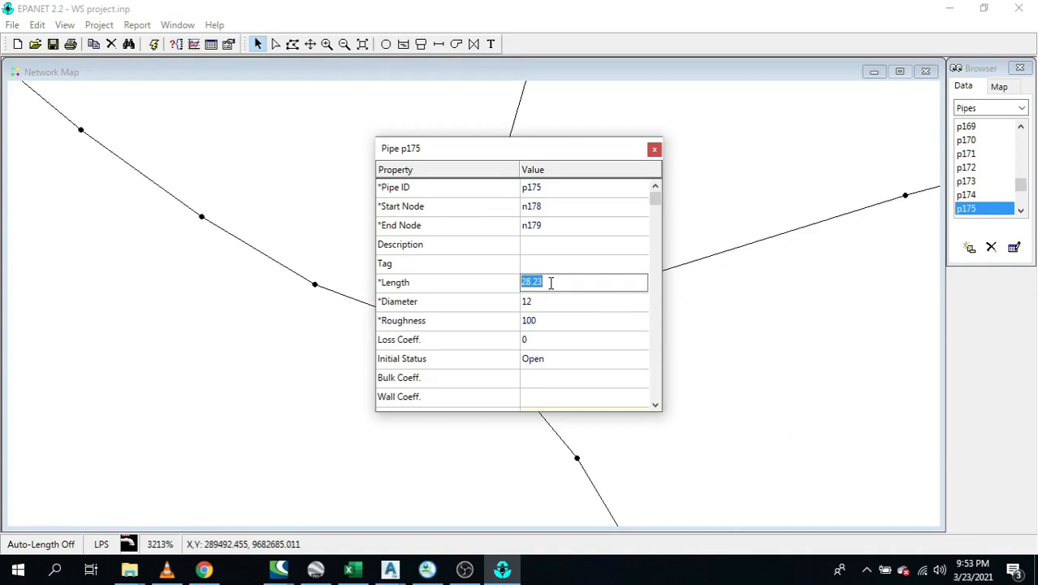
pyautogui.click(654, 149)
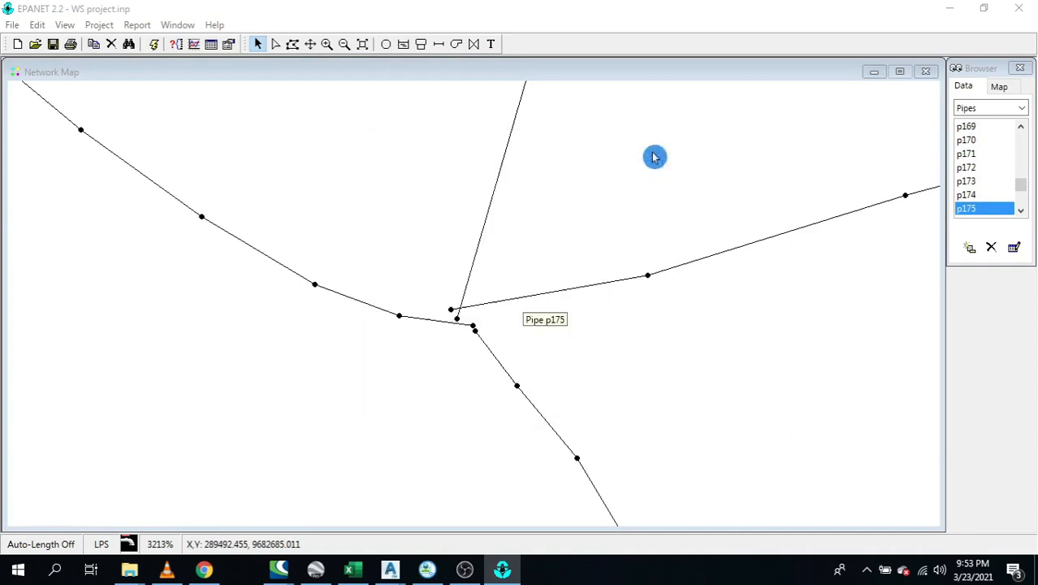
pyautogui.doubleClick(487, 248)
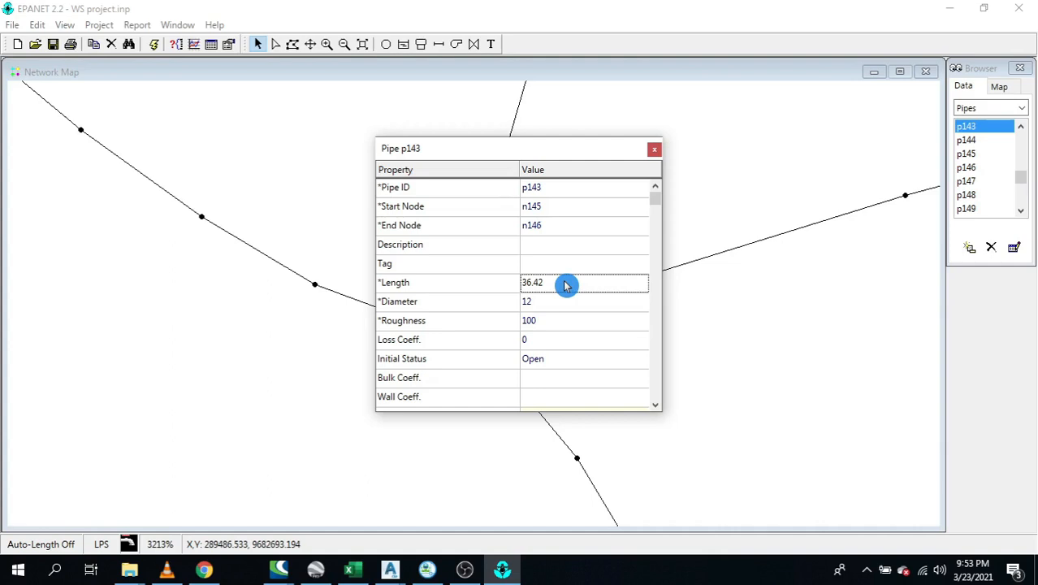
pyautogui.click(654, 150)
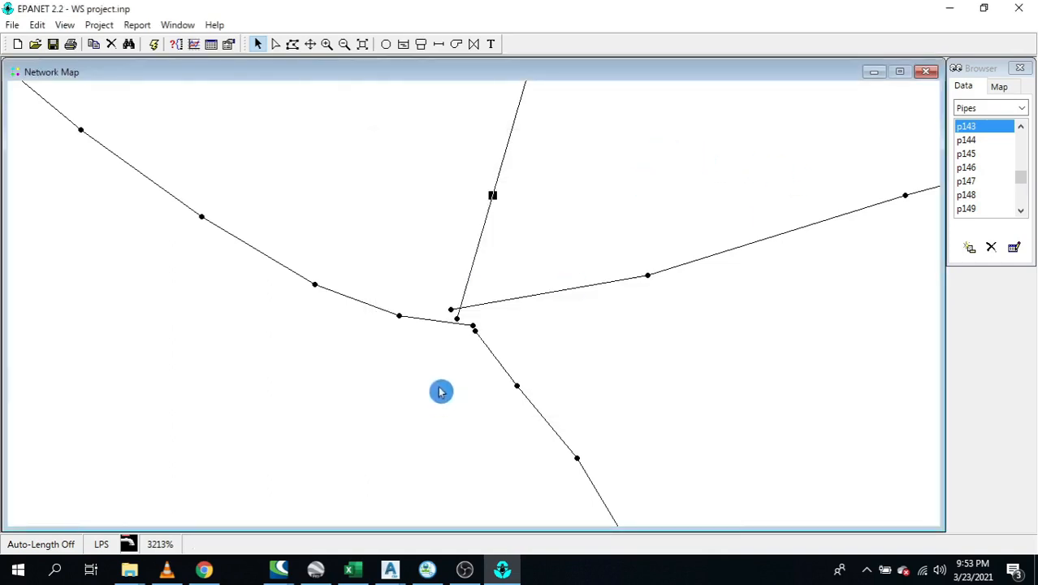
pyautogui.doubleClick(475, 330)
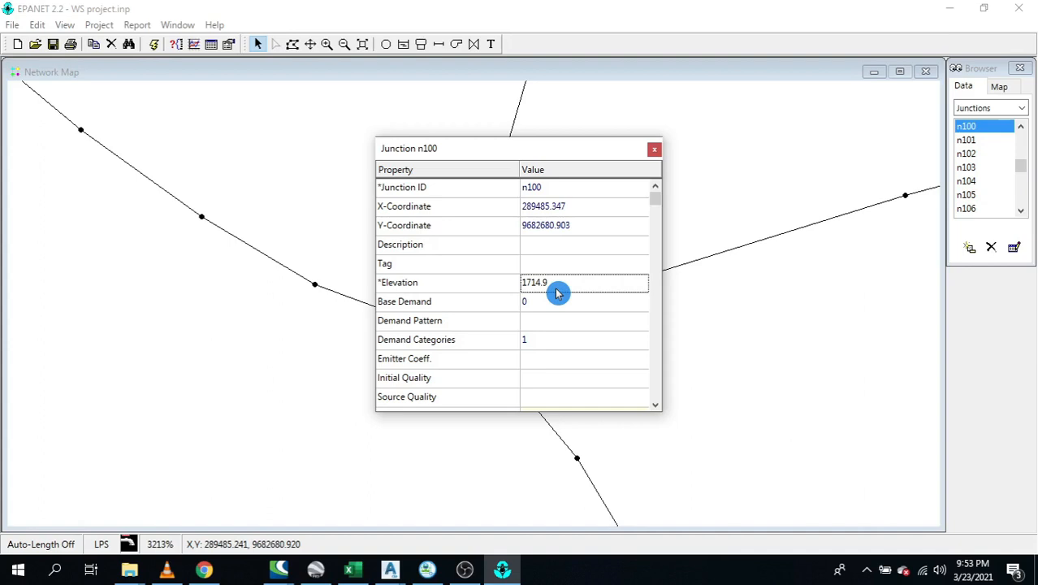
pyautogui.click(655, 149)
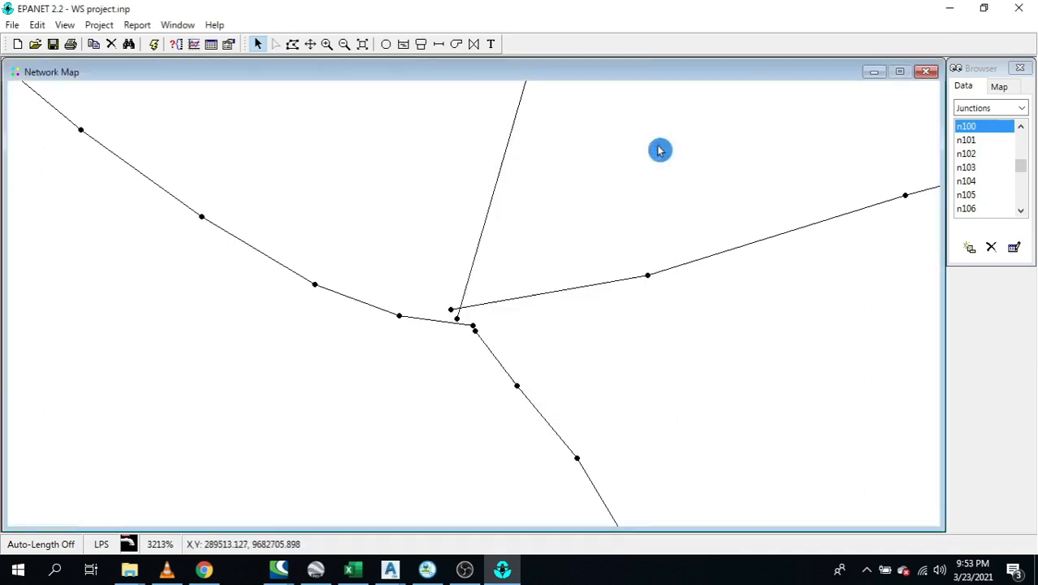
# Delete junction n178 at the loose end of the eastern pipeline
pyautogui.scroll(-1, 624, 354)
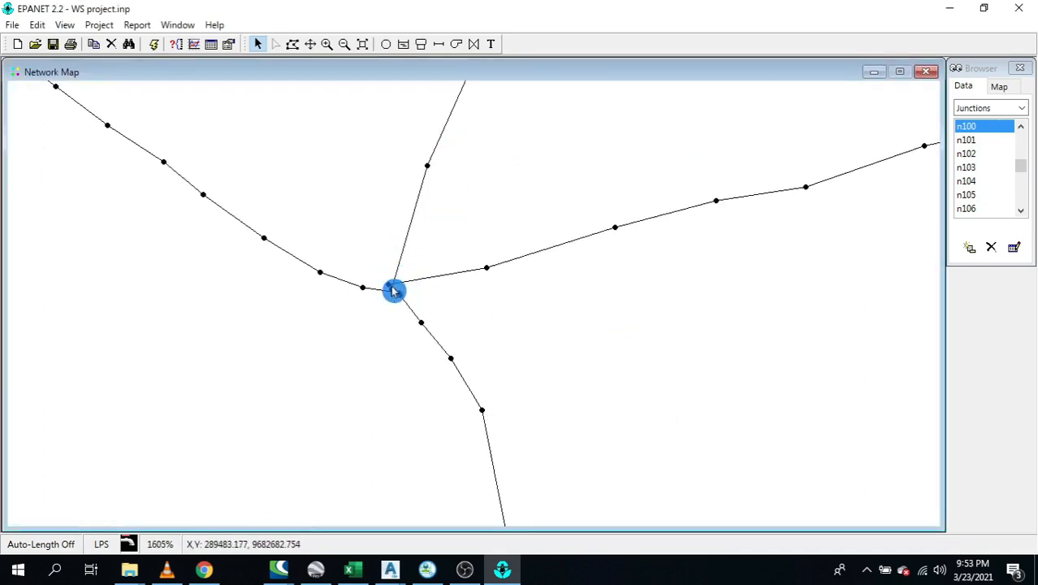
pyautogui.scroll(1, 395, 290)
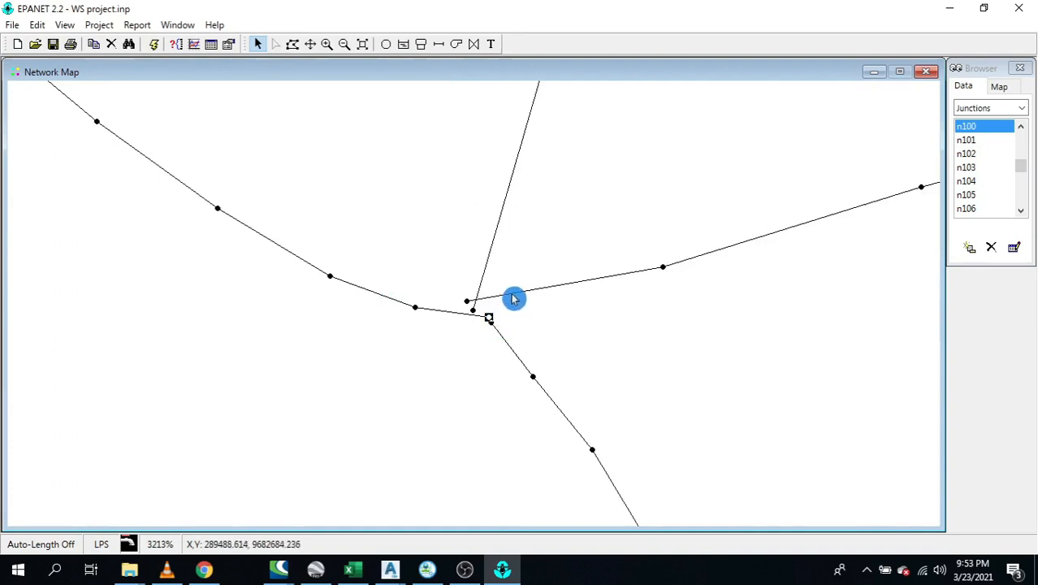
pyautogui.click(469, 302)
pyautogui.rightClick(470, 302)
pyautogui.click(503, 345)
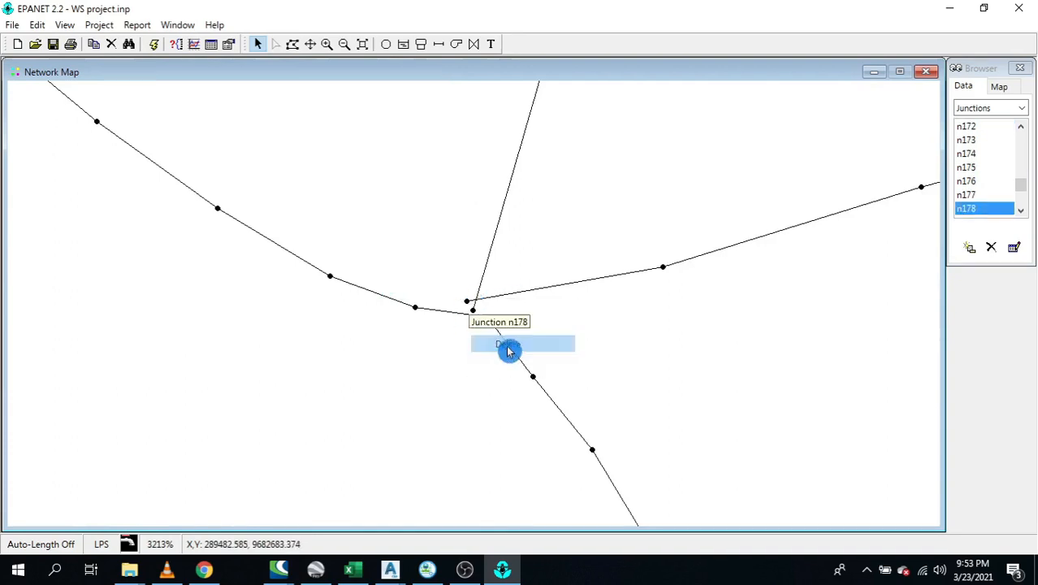
pyautogui.click(484, 305)
# Delete junction n145 at the loose end of the northern pipeline
pyautogui.click(477, 310)
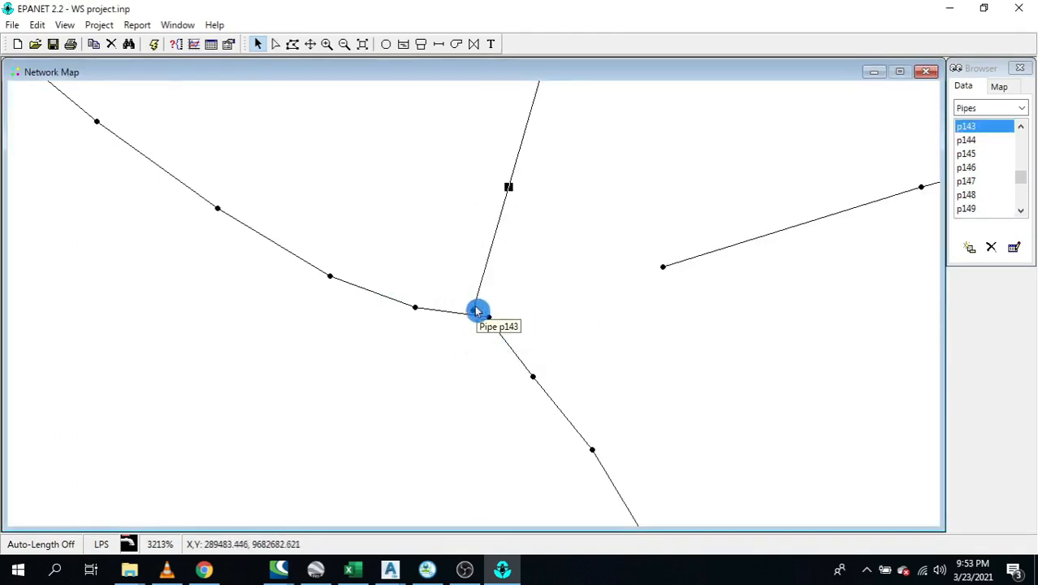
pyautogui.click(476, 312)
pyautogui.rightClick(476, 312)
pyautogui.click(494, 354)
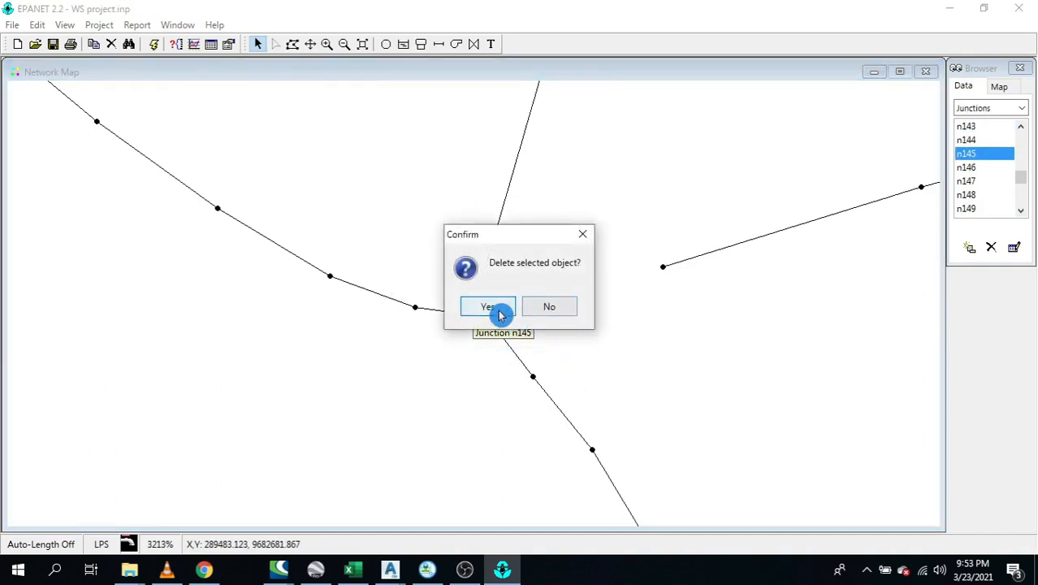
pyautogui.click(493, 307)
# Draw a pipe from junction n100 to junction n179, the first remaining node of the eastern pipeline
pyautogui.click(440, 44)
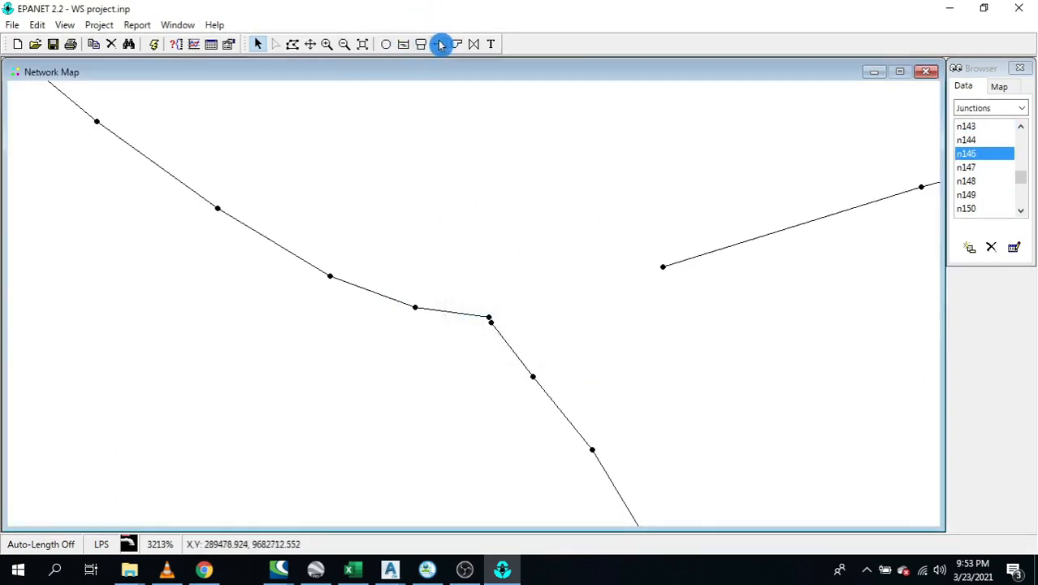
pyautogui.click(488, 317)
pyautogui.click(662, 267)
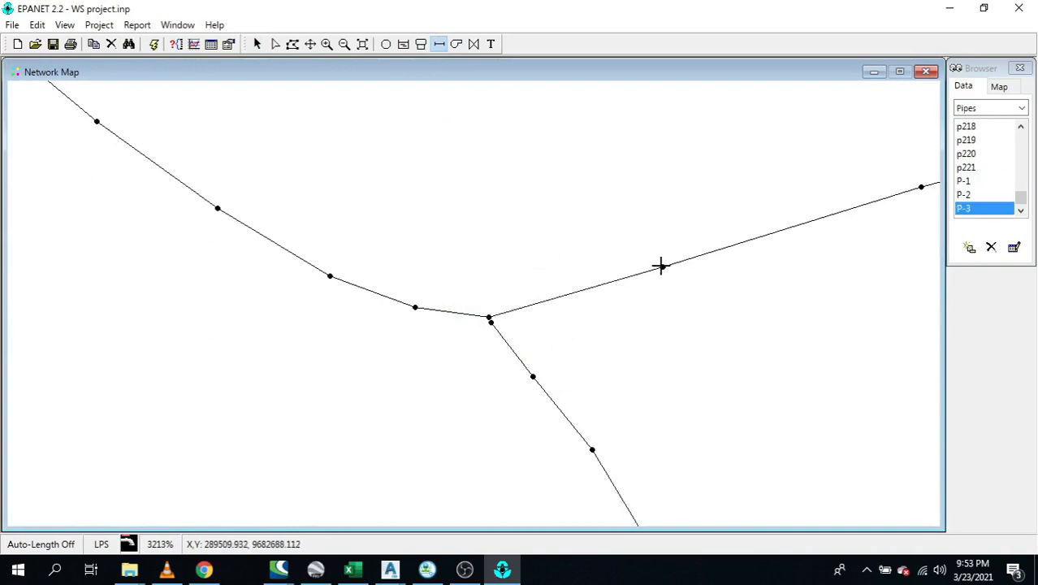
# Draw a pipe from junction n100 to junction n146, the first remaining node of the northern pipeline
pyautogui.scroll(-1, 586, 318)
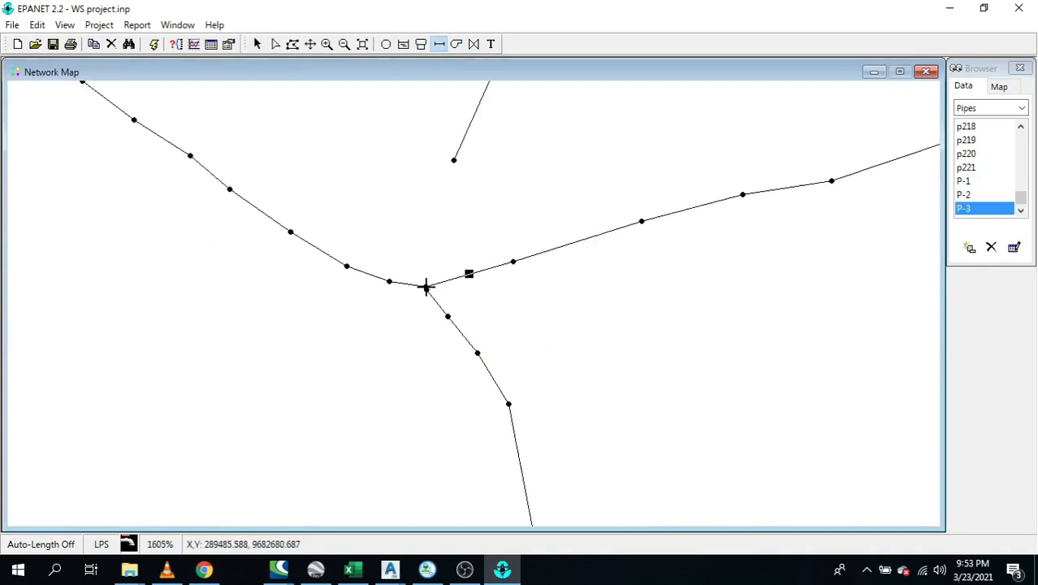
pyautogui.scroll(1, 426, 287)
pyautogui.scroll(-1, 446, 317)
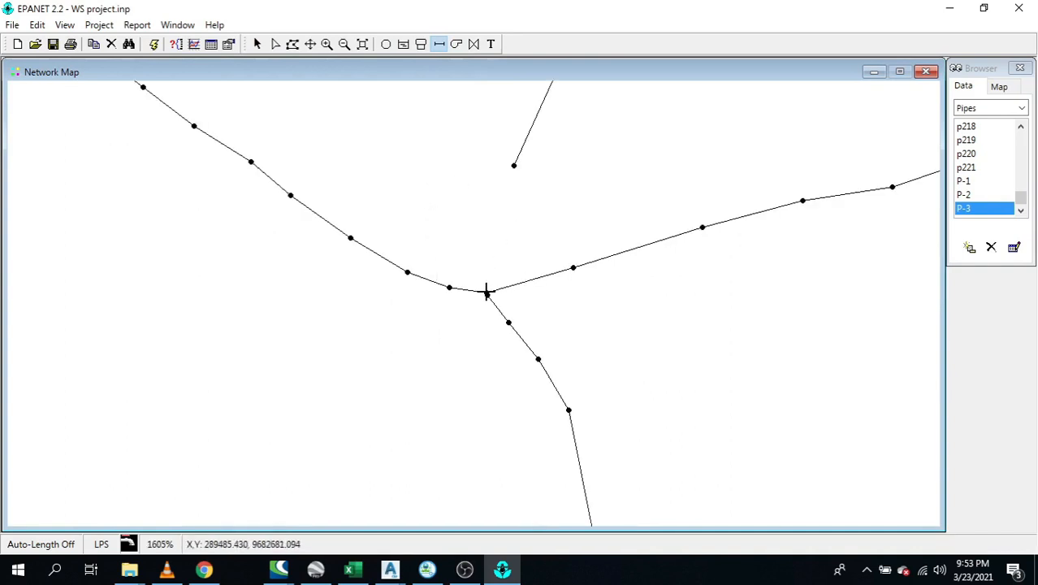
pyautogui.scroll(1, 486, 293)
pyautogui.scroll(-1, 484, 292)
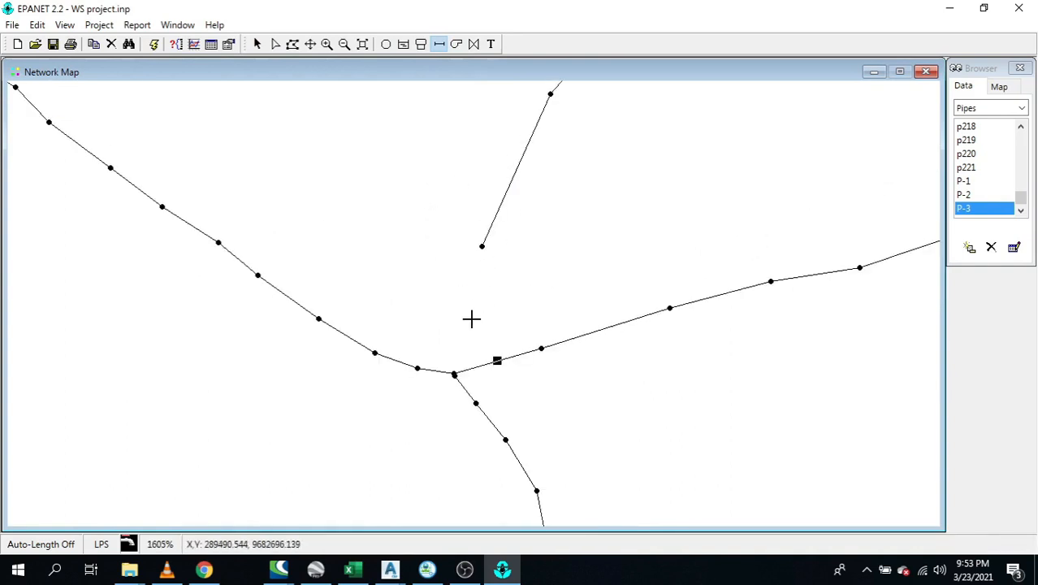
pyautogui.scroll(1, 471, 318)
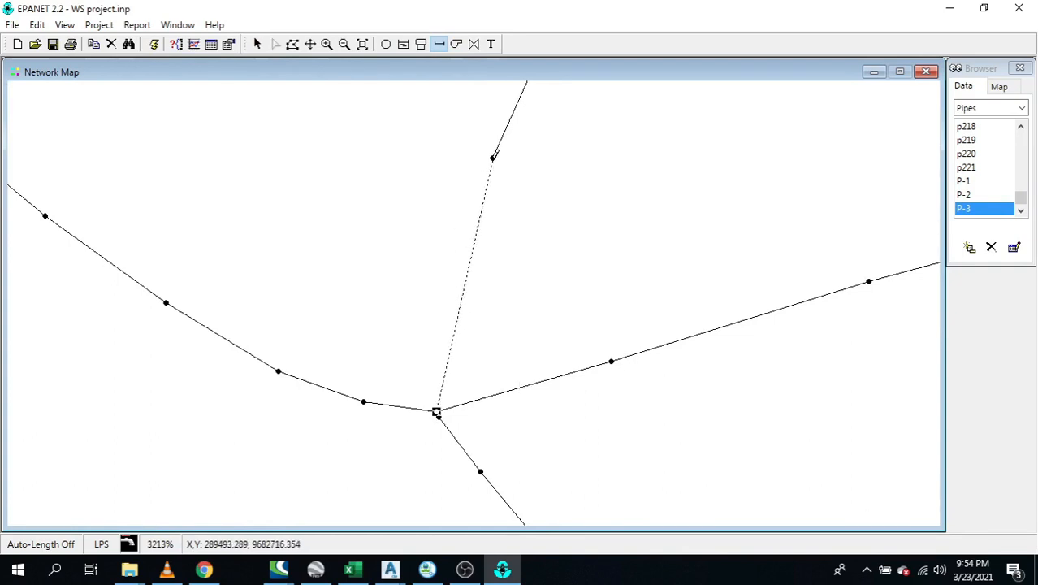
pyautogui.click(493, 157)
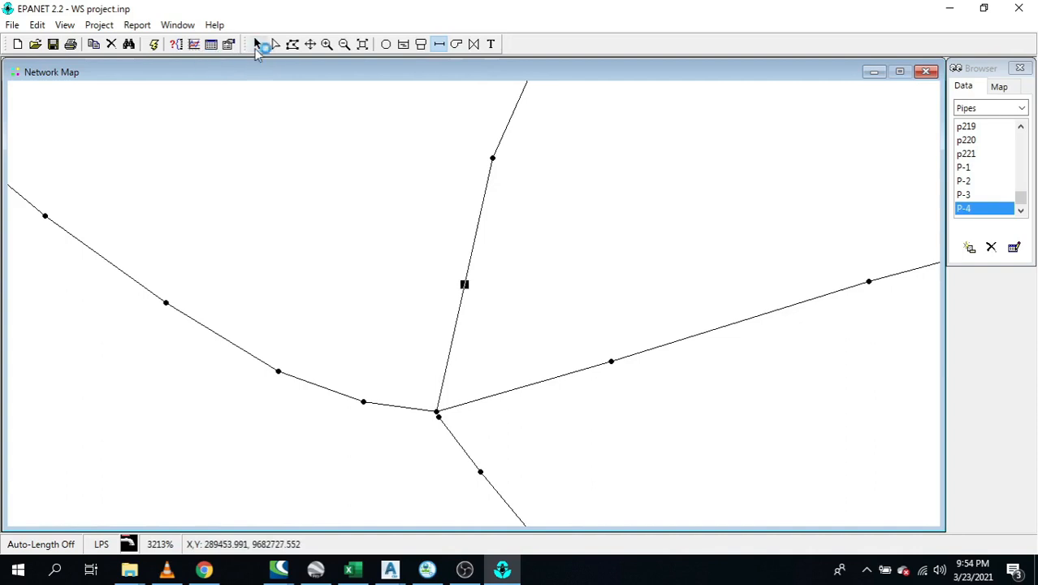
# Set the lengths of the new pipes from junction n100: about 36 for northern pipe P-4 and 28.2 for eastern pipe P-3
pyautogui.click(256, 44)
pyautogui.doubleClick(469, 247)
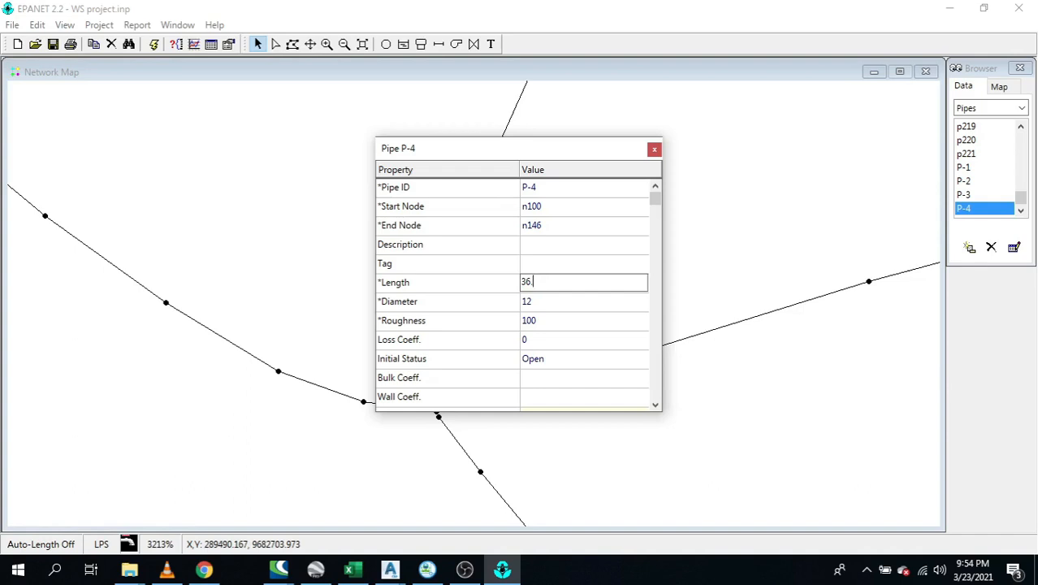
pyautogui.click(654, 150)
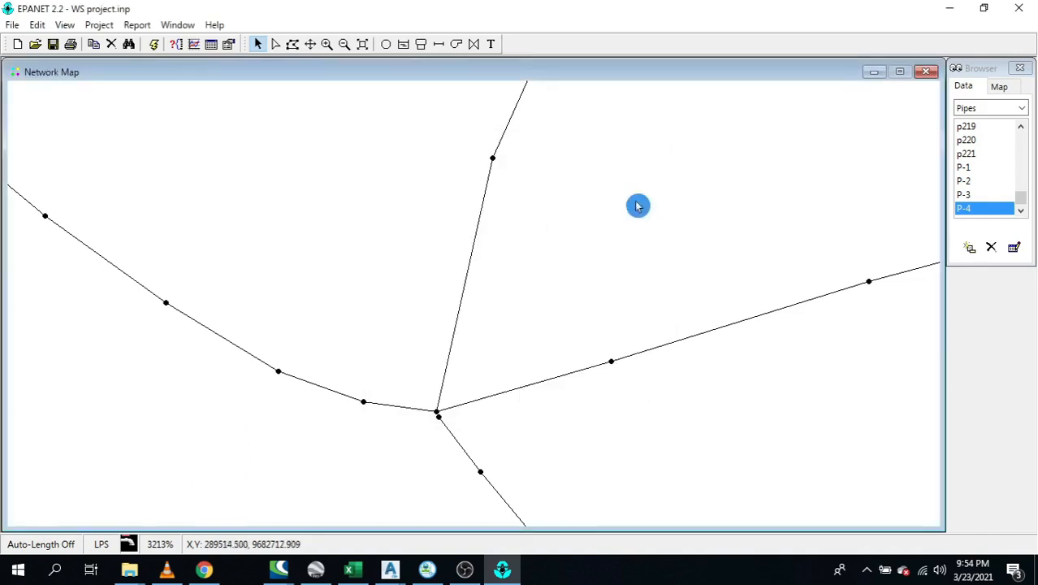
pyautogui.doubleClick(525, 393)
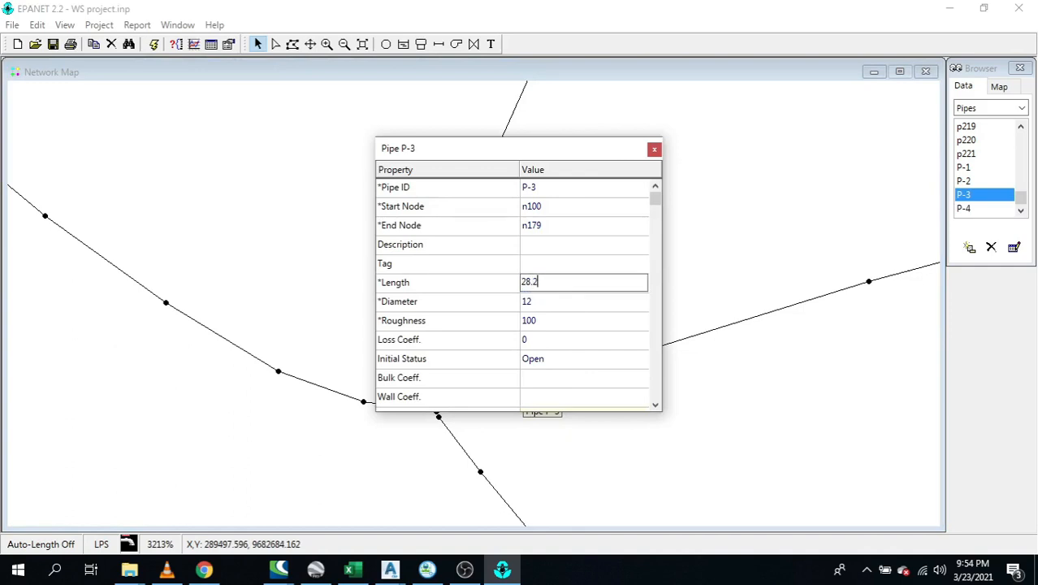
pyautogui.click(654, 150)
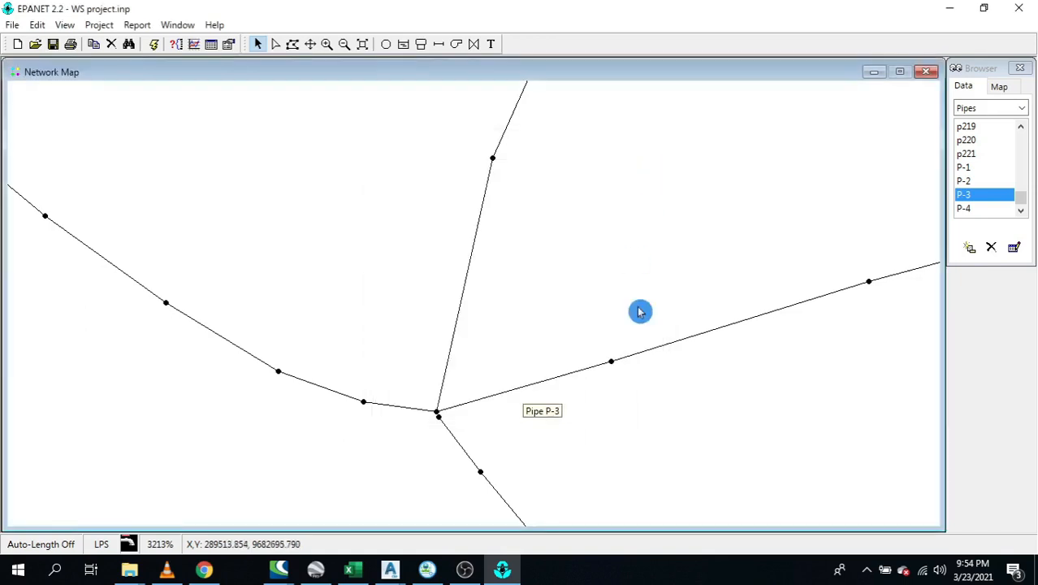
# Examine the branch connections at the common junction and along the pipelines, finishing with the full network extent
pyautogui.scroll(-5, 698, 345)
pyautogui.scroll(2, 233, 291)
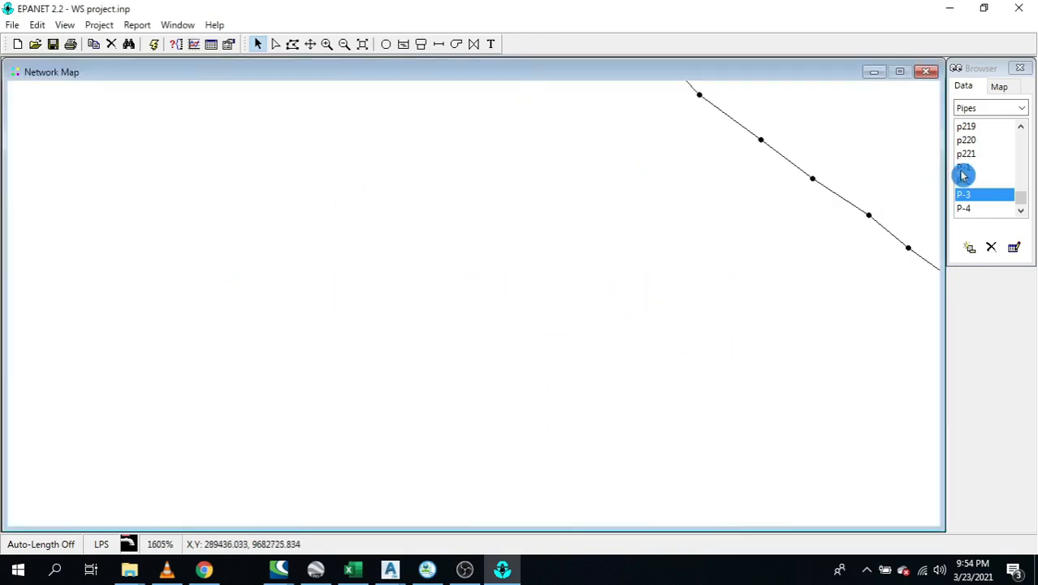
pyautogui.scroll(-1, 802, 223)
pyautogui.scroll(1, 677, 313)
pyautogui.scroll(1, 380, 440)
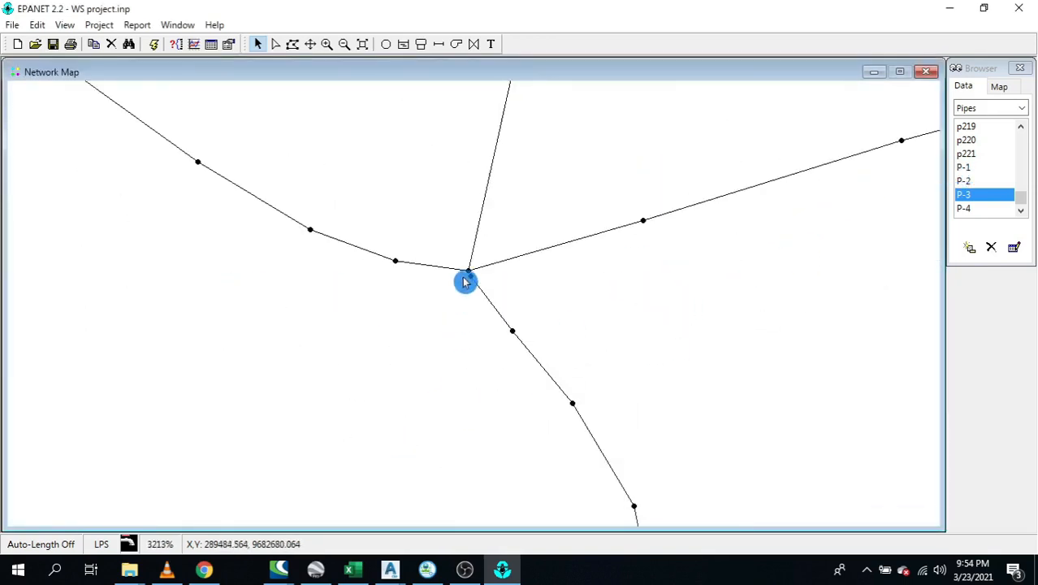
pyautogui.scroll(2, 464, 277)
pyautogui.scroll(-4, 564, 393)
pyautogui.scroll(-3, 709, 374)
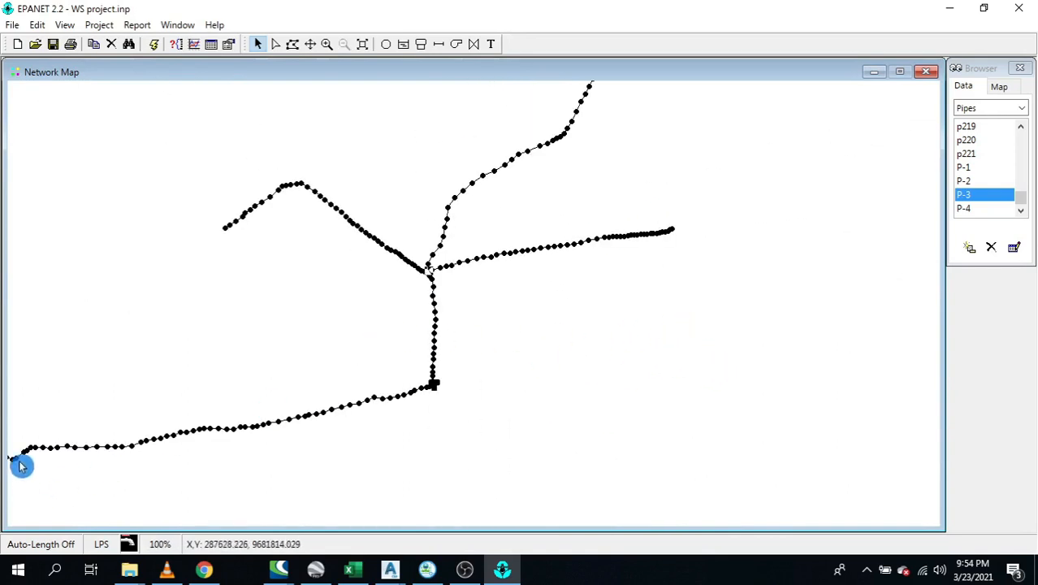
pyautogui.scroll(3, 414, 394)
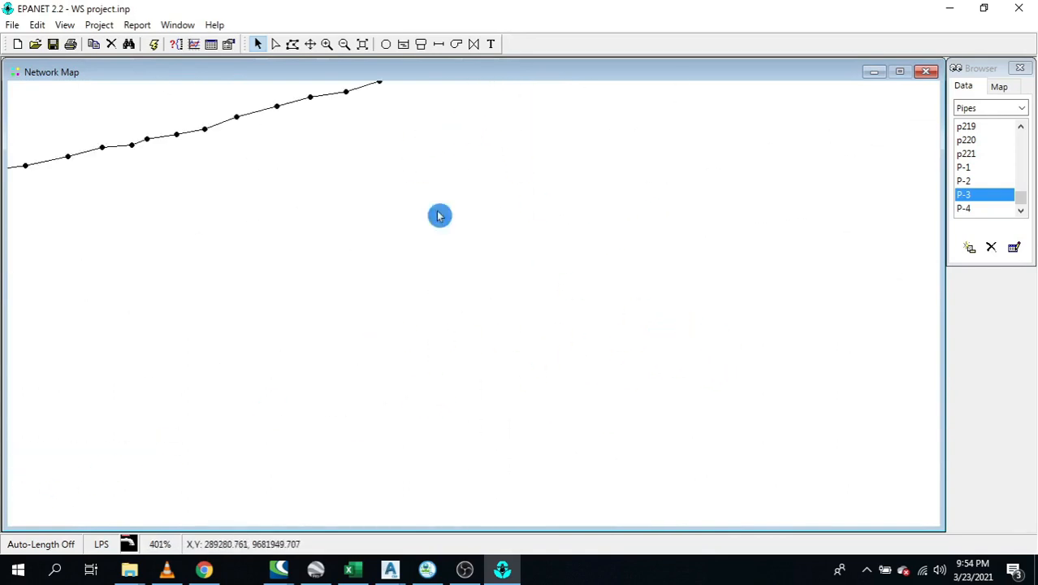
pyautogui.scroll(-3, 439, 216)
pyautogui.scroll(2, 443, 234)
pyautogui.scroll(-2, 670, 284)
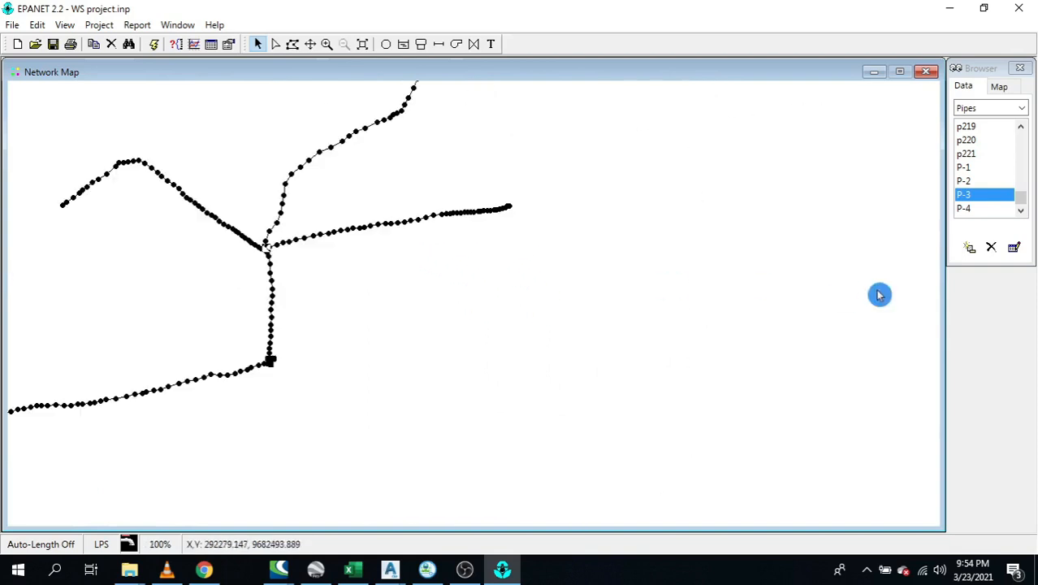
pyautogui.scroll(1, 100, 294)
pyautogui.scroll(-1, 609, 241)
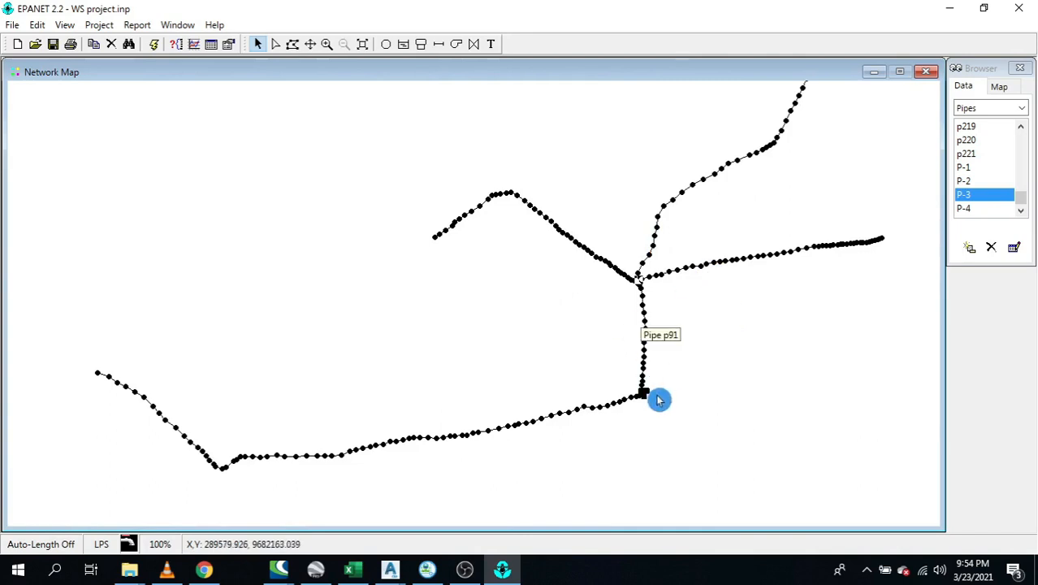
pyautogui.scroll(1, 635, 271)
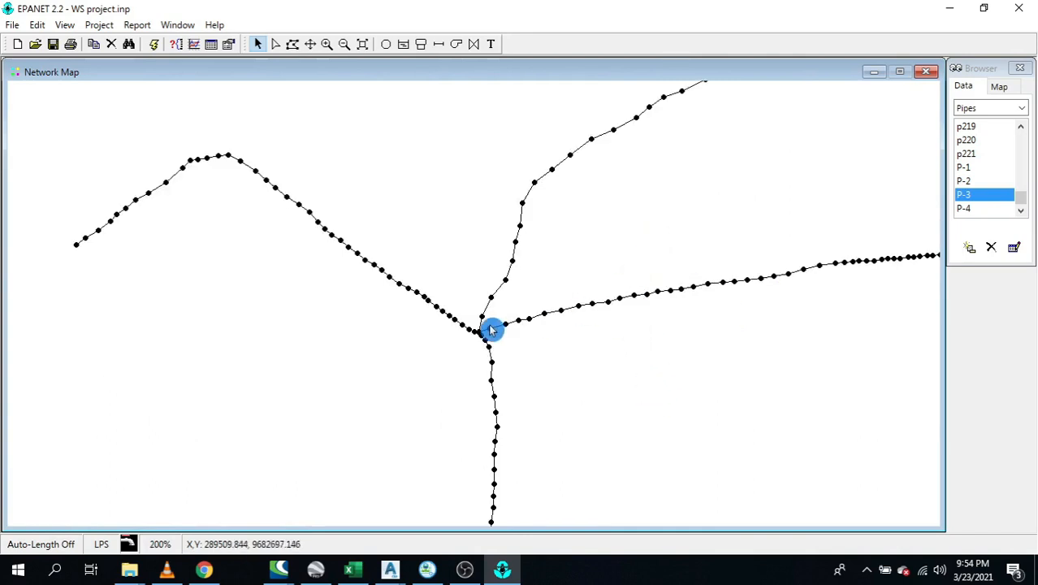
pyautogui.scroll(2, 492, 329)
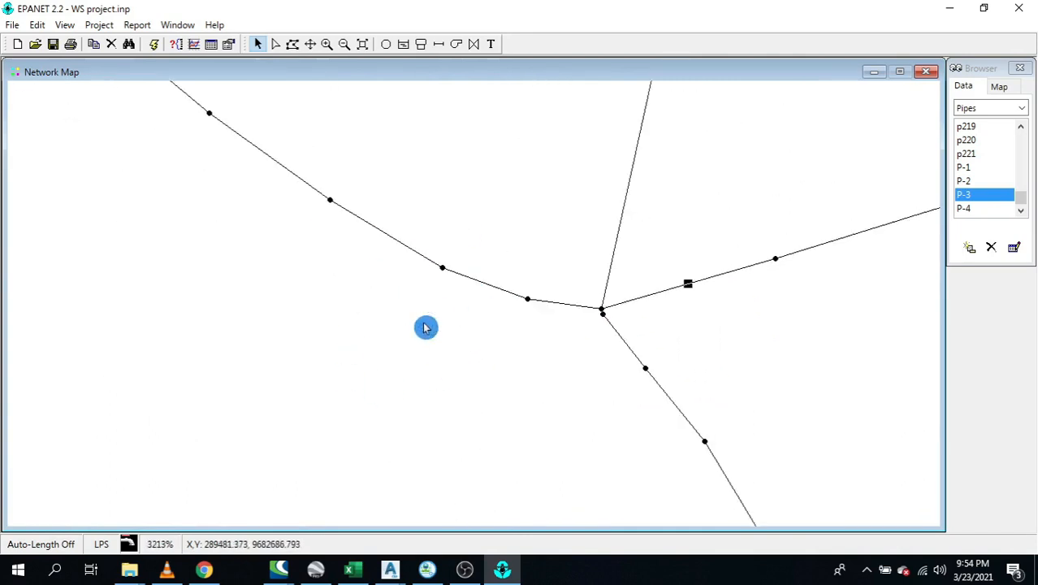
pyautogui.scroll(2, 427, 328)
pyautogui.scroll(-2, 625, 346)
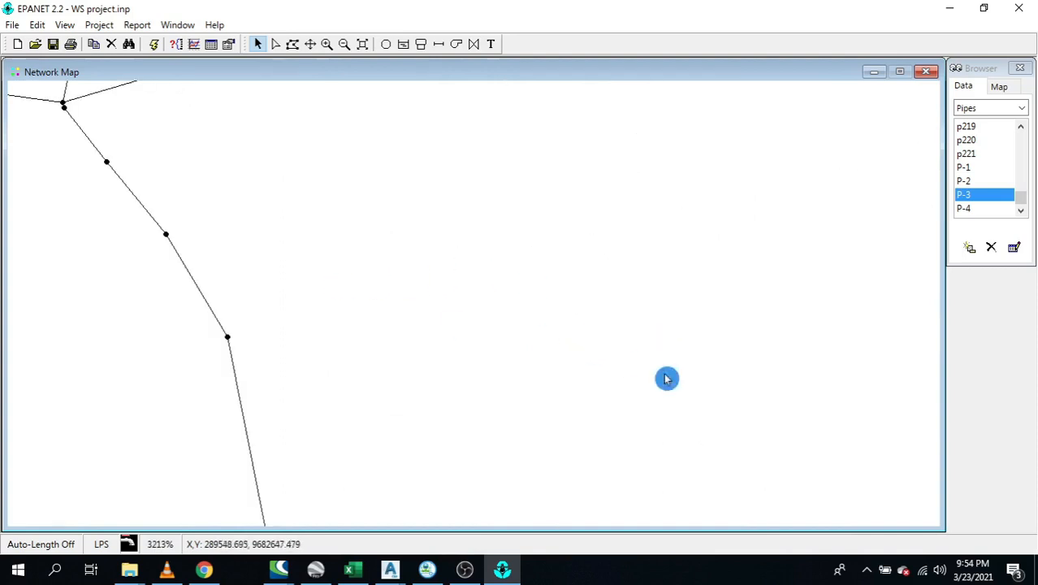
pyautogui.scroll(-1, 682, 371)
pyautogui.scroll(-2, 743, 373)
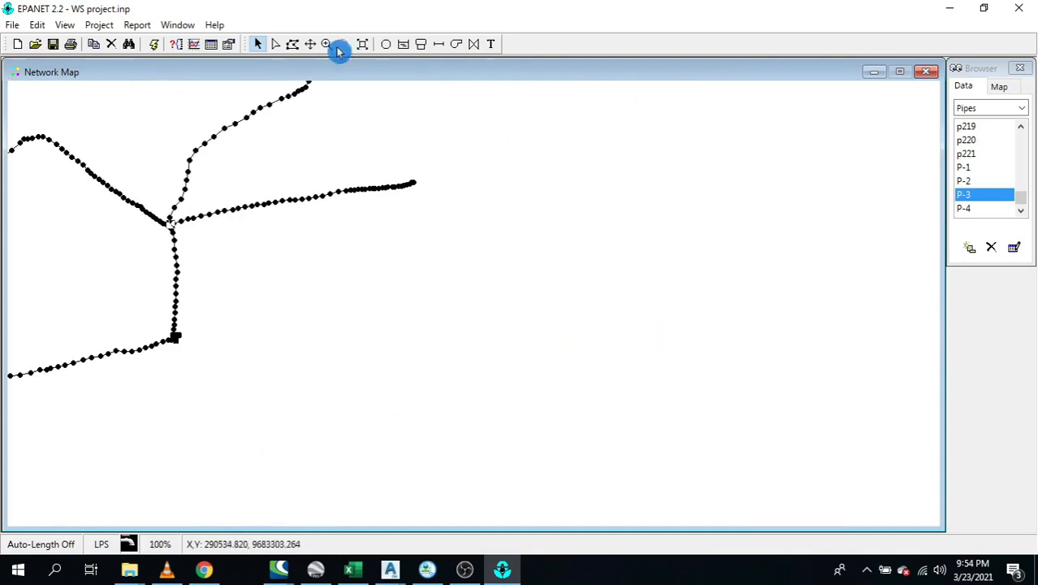
pyautogui.click(362, 43)
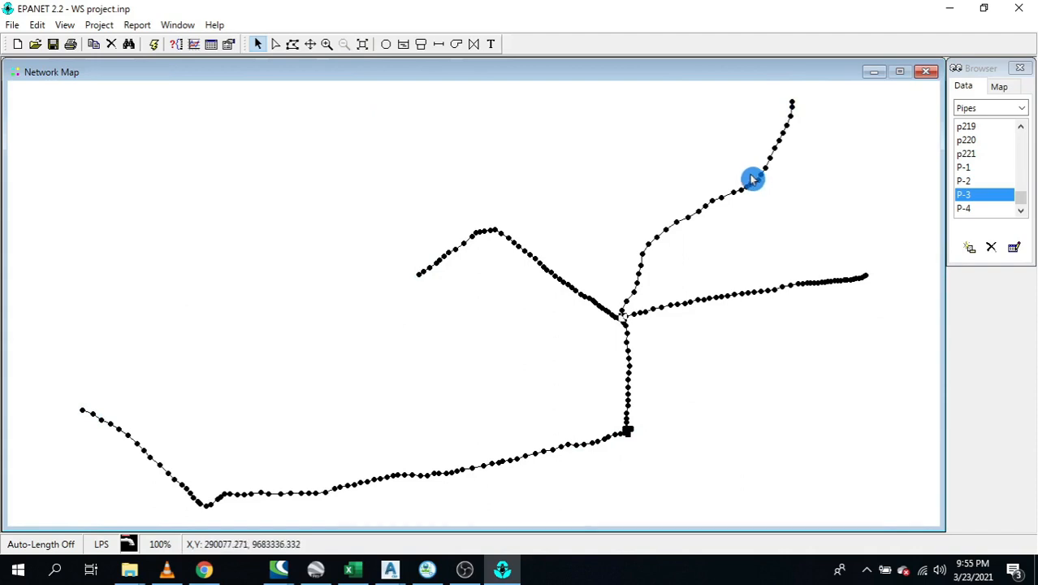
# Set the base demand of junction n225, at the far end of the eastern pipeline, to 0.6
pyautogui.scroll(5, 862, 266)
pyautogui.scroll(-4, 471, 320)
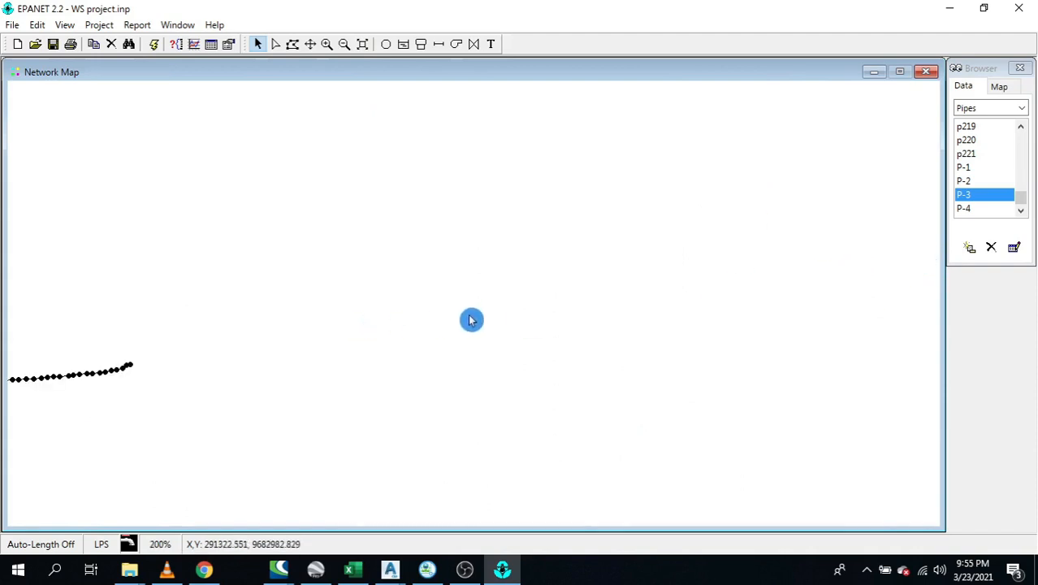
pyautogui.scroll(-1, 443, 316)
pyautogui.scroll(1, 295, 328)
pyautogui.scroll(1, 407, 320)
pyautogui.scroll(1, 654, 302)
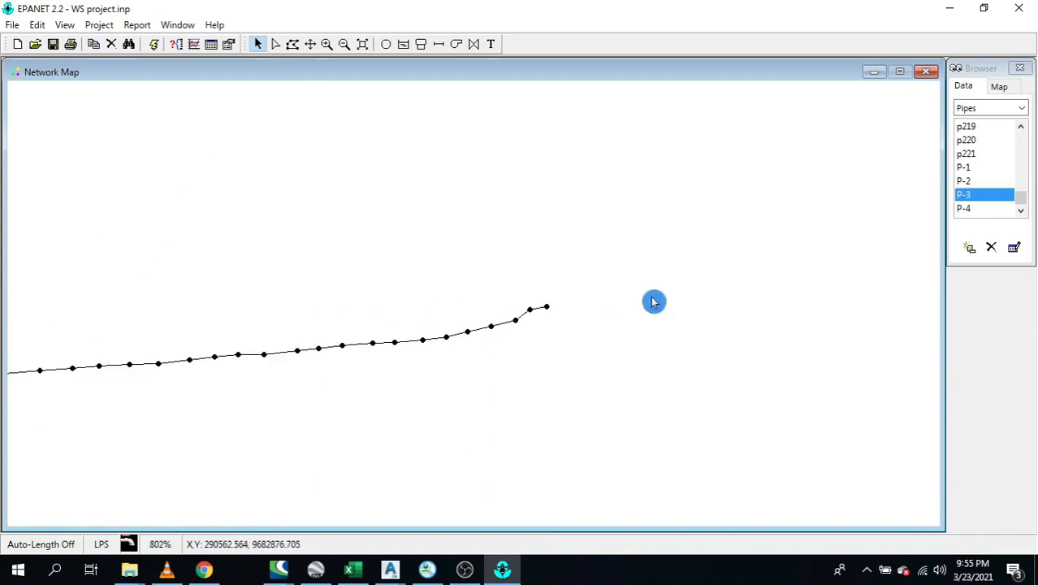
pyautogui.doubleClick(550, 308)
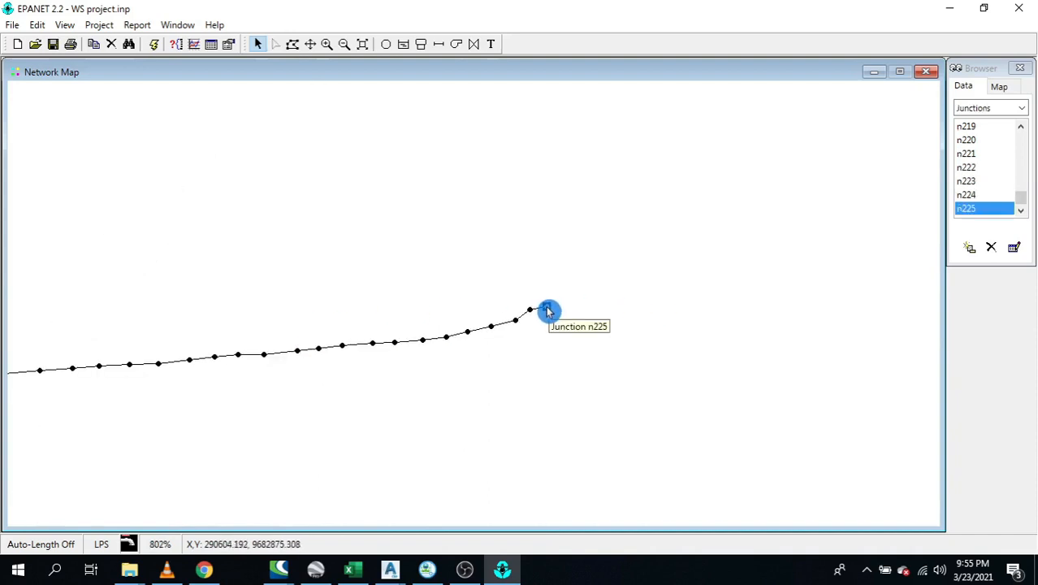
pyautogui.click(549, 307)
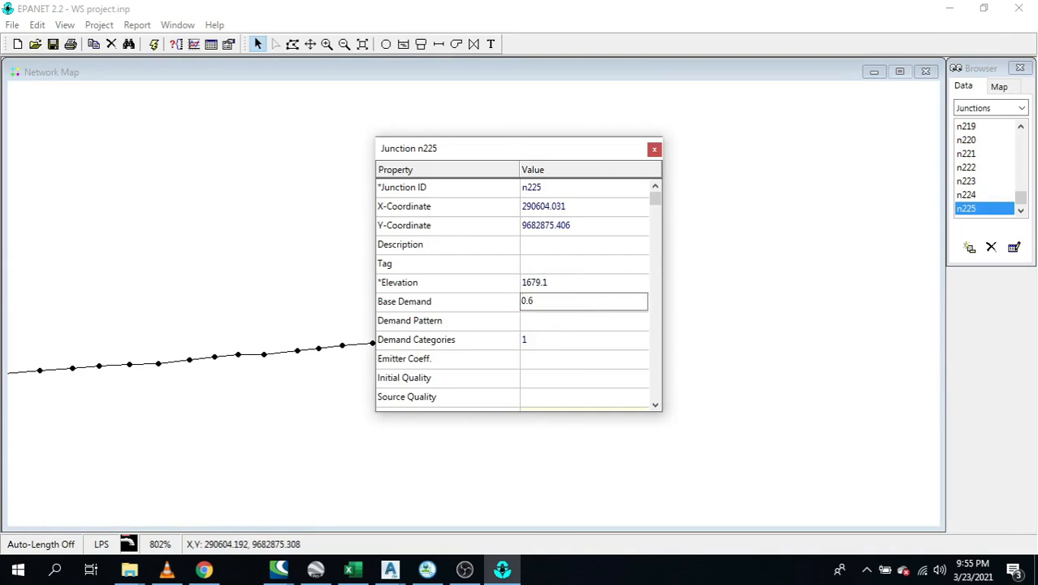
pyautogui.click(654, 149)
# Set the base demand of junction n177, at the far end of the northern pipeline, to 0.6
pyautogui.scroll(-5, 767, 353)
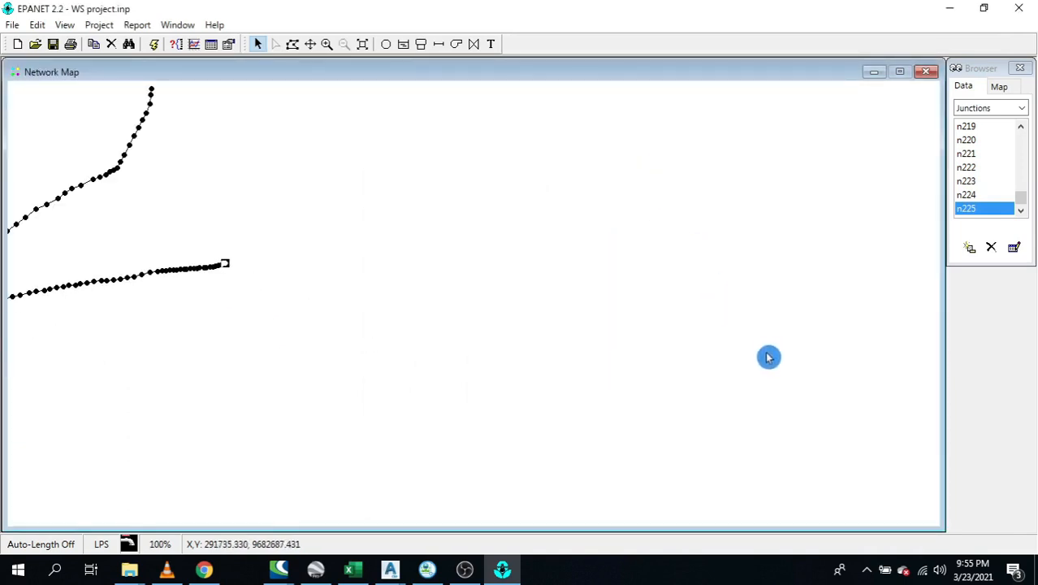
pyautogui.scroll(2, 363, 180)
pyautogui.scroll(2, 538, 290)
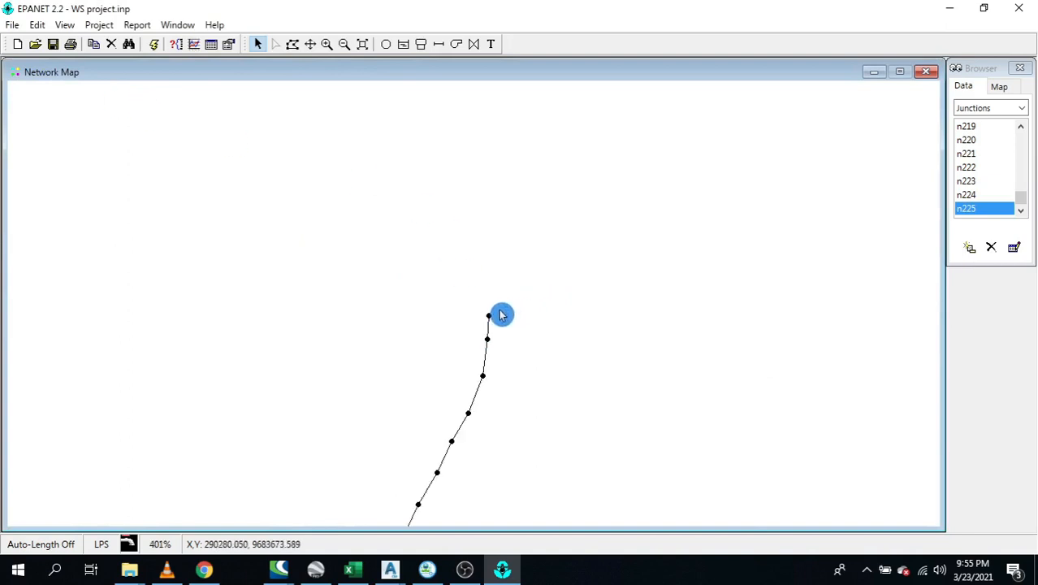
pyautogui.doubleClick(491, 321)
pyautogui.click(551, 301)
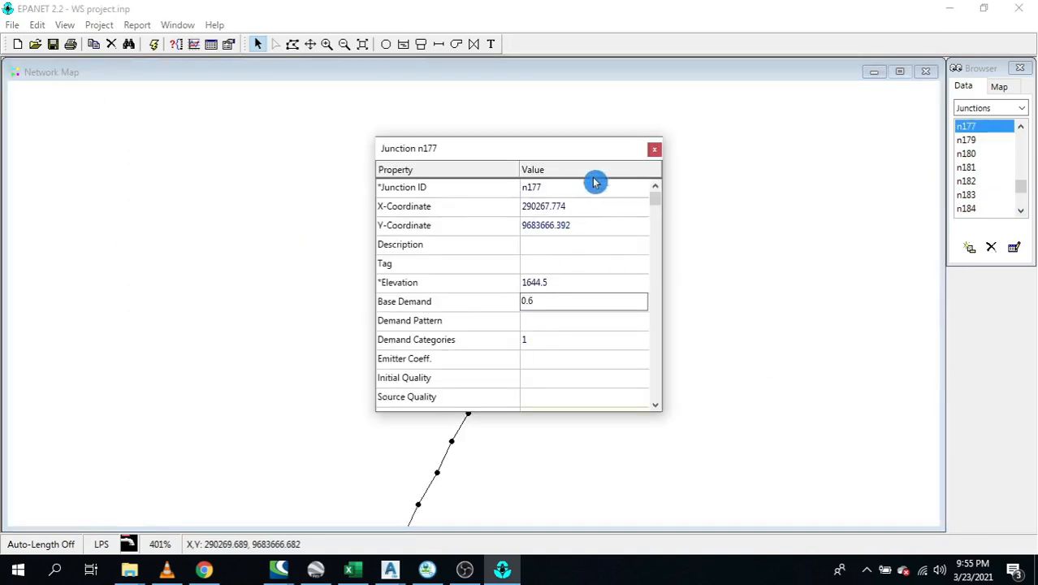
pyautogui.click(654, 149)
# Set the base demand of junction n144, at the far end of the northwestern pipeline, to 0.6
pyautogui.scroll(-2, 804, 337)
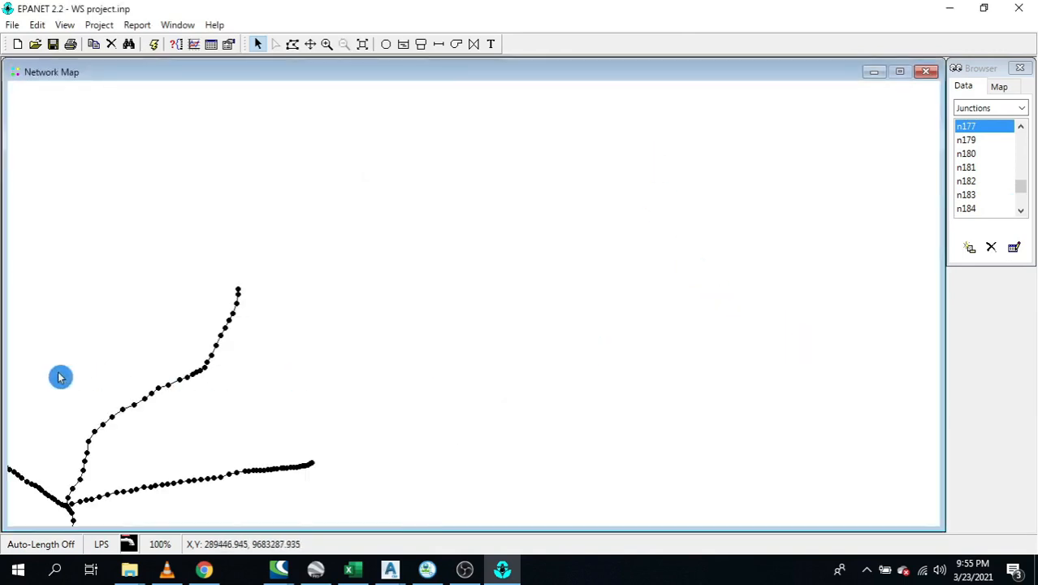
pyautogui.scroll(1, 61, 376)
pyautogui.scroll(-1, 317, 320)
pyautogui.scroll(1, 361, 402)
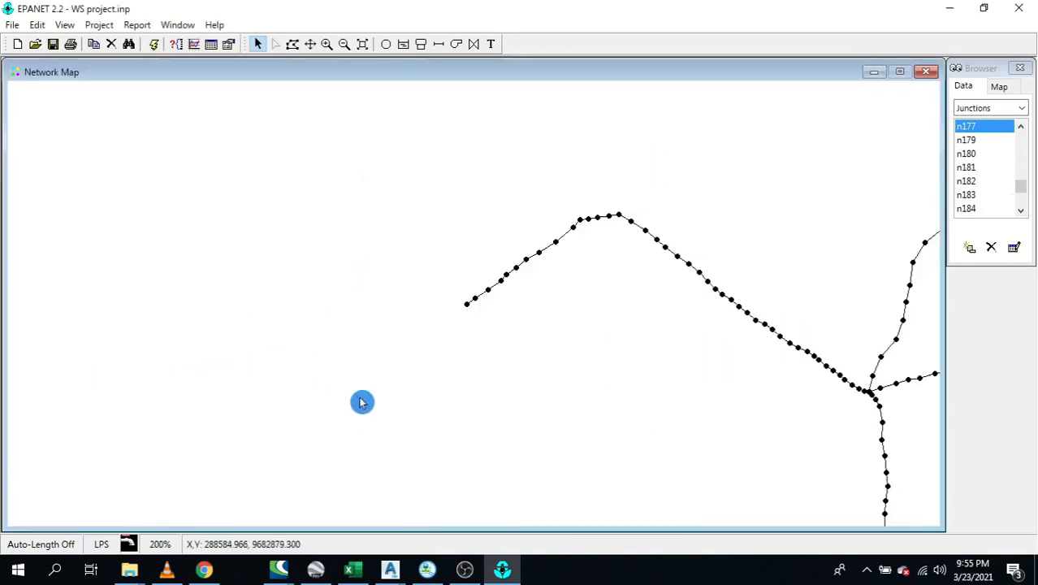
pyautogui.doubleClick(468, 305)
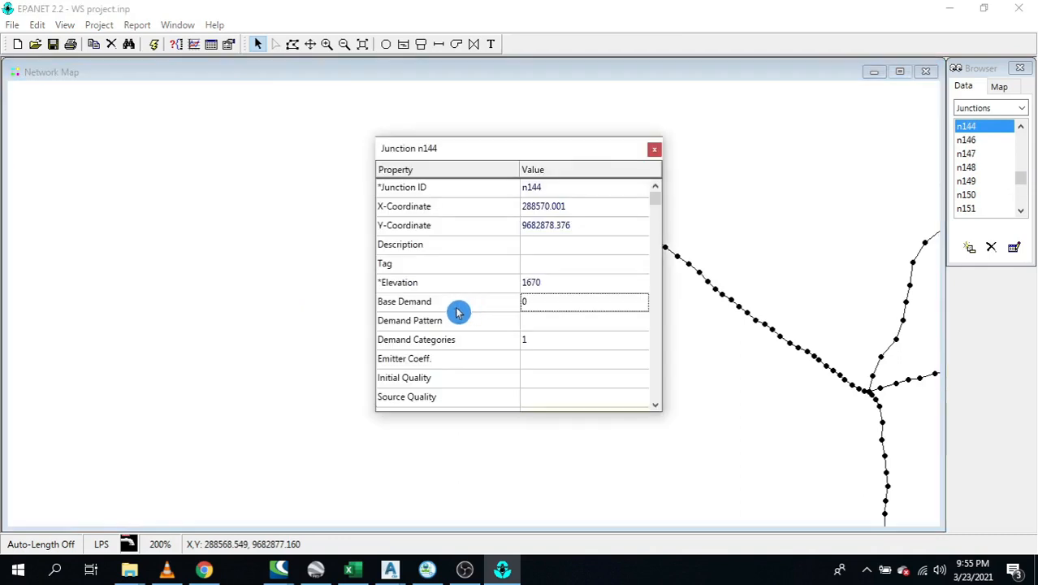
pyautogui.click(545, 300)
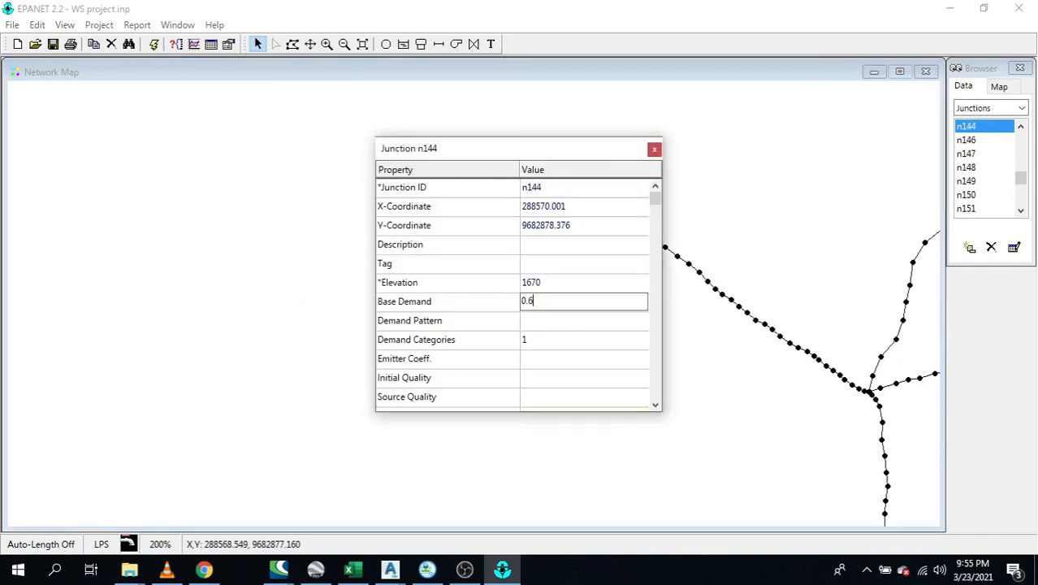
pyautogui.click(654, 149)
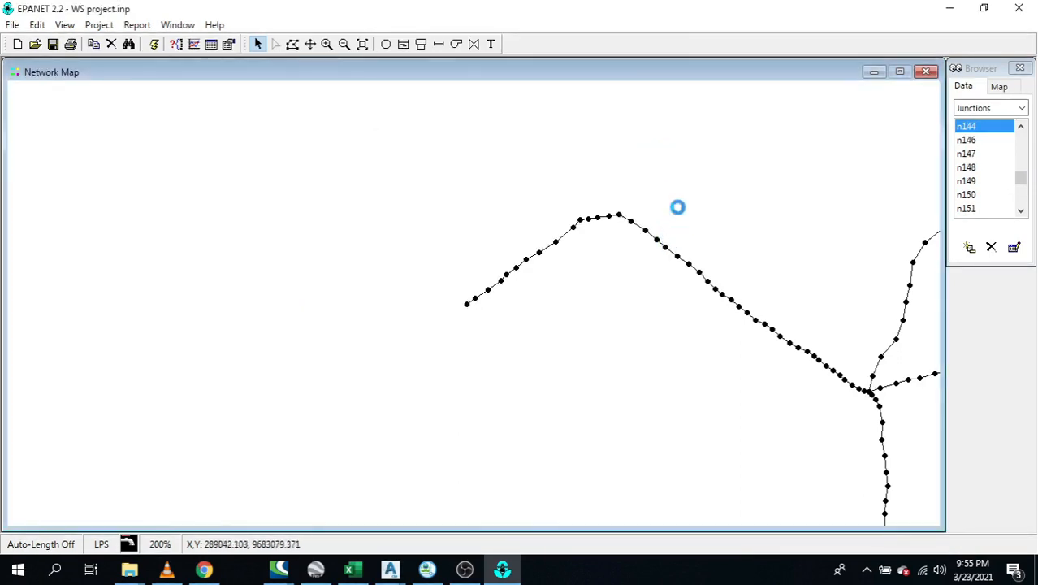
# Set the base demand of junction n79, at the far western end of the southern pipeline, to 1
pyautogui.scroll(-1, 677, 207)
pyautogui.scroll(1, 48, 497)
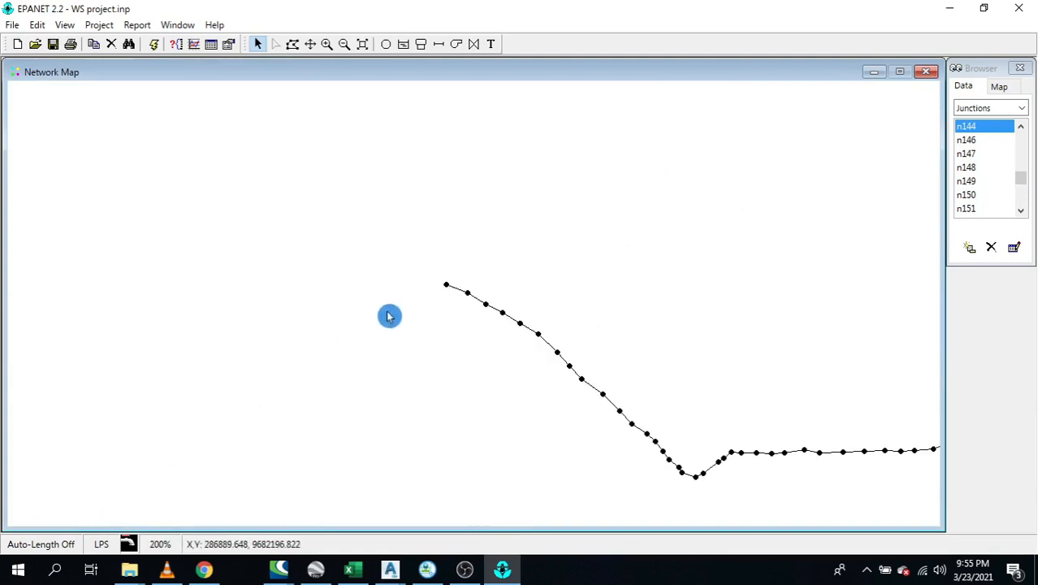
pyautogui.doubleClick(445, 291)
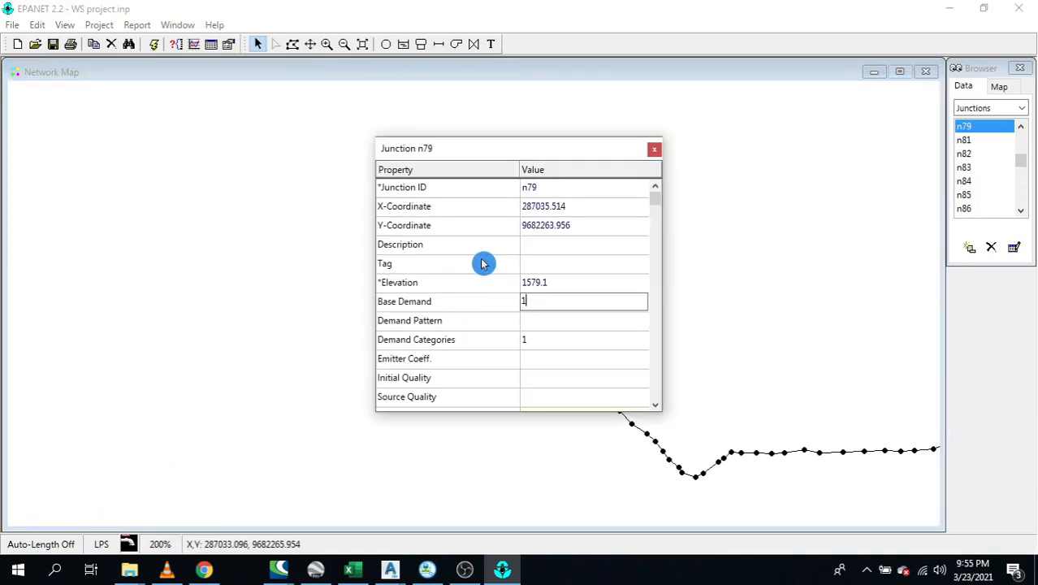
pyautogui.click(655, 149)
pyautogui.scroll(-1, 411, 270)
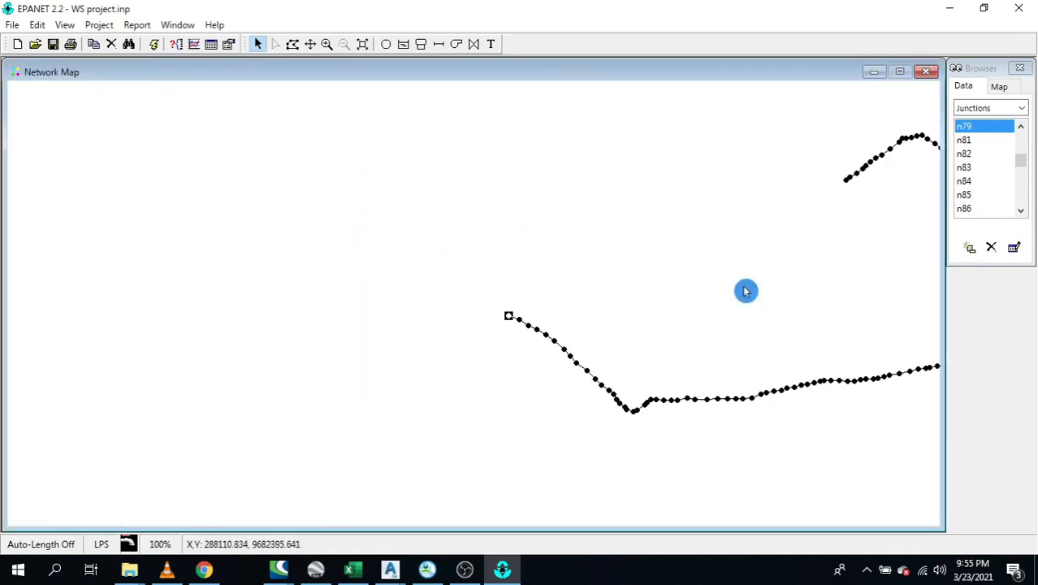
# Examine the diameter and roughness of pipe p90 on the vertical section below the common junction
pyautogui.scroll(1, 316, 176)
pyautogui.scroll(-1, 306, 181)
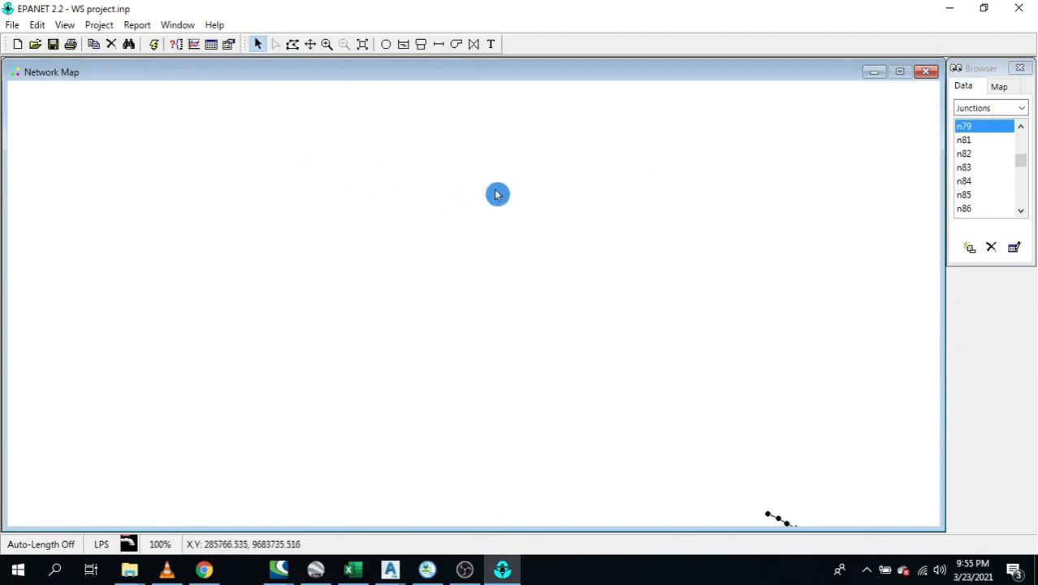
pyautogui.click(361, 44)
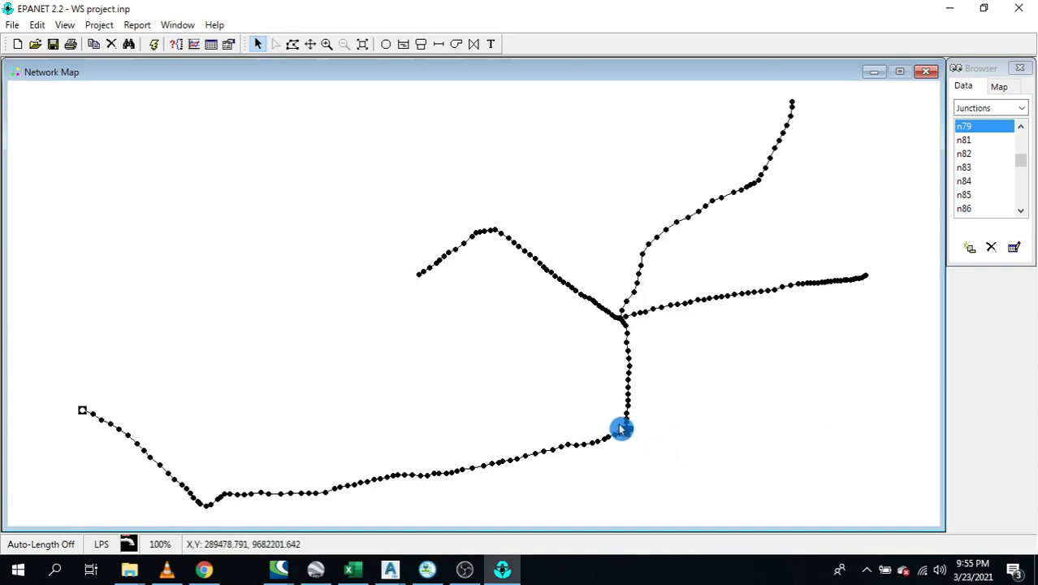
pyautogui.scroll(1, 620, 373)
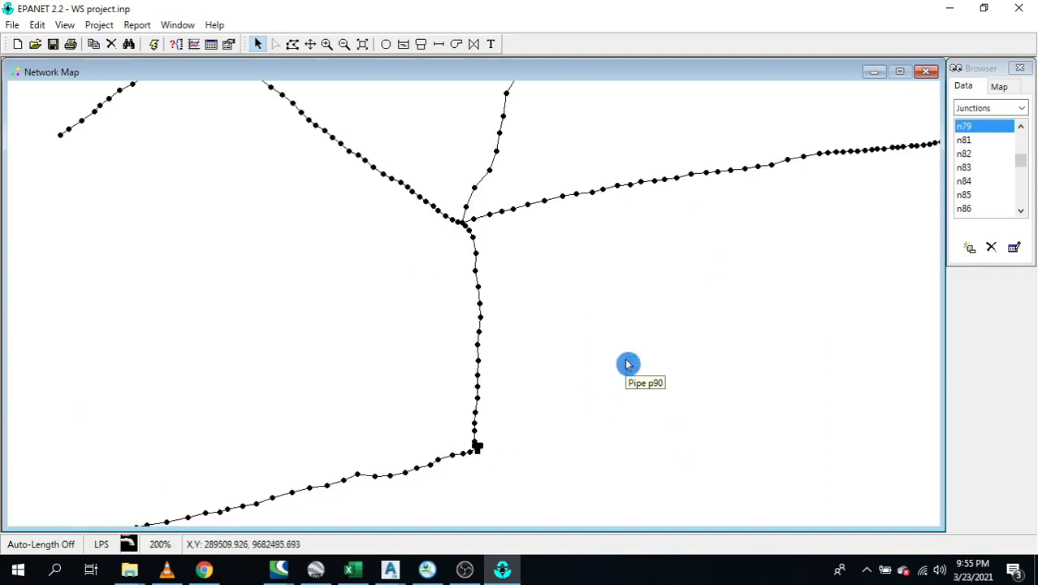
pyautogui.scroll(1, 481, 320)
pyautogui.doubleClick(472, 299)
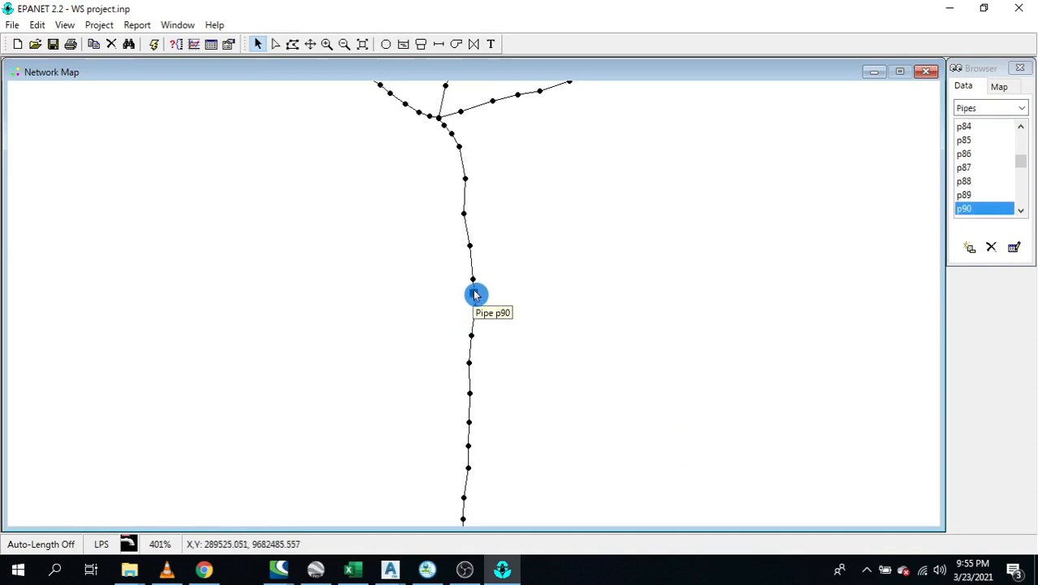
pyautogui.click(477, 305)
pyautogui.click(528, 300)
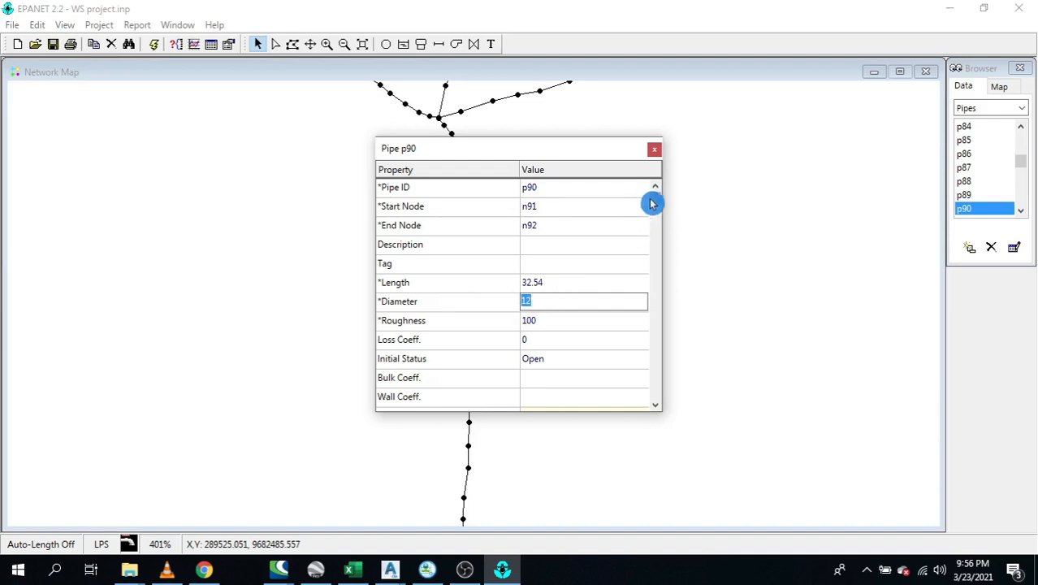
pyautogui.click(558, 325)
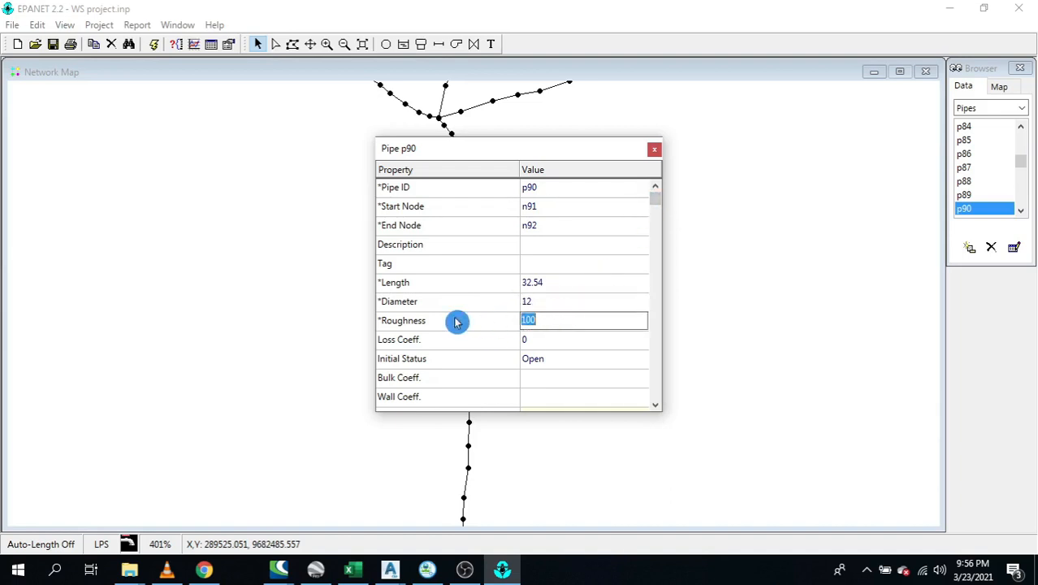
pyautogui.click(654, 150)
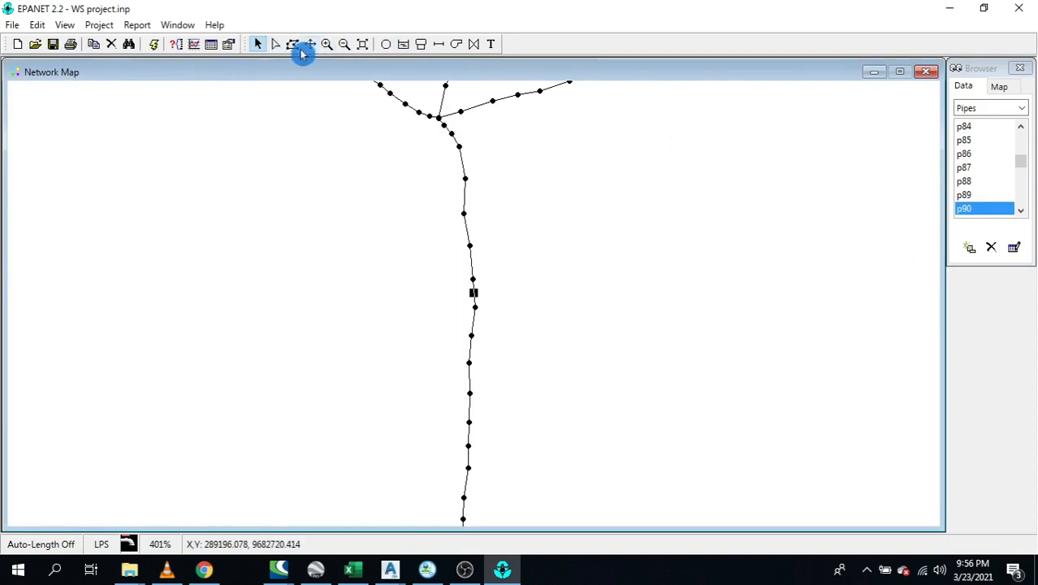
# Select the whole network and replace the roughness of all pipes through a group edit
pyautogui.click(362, 44)
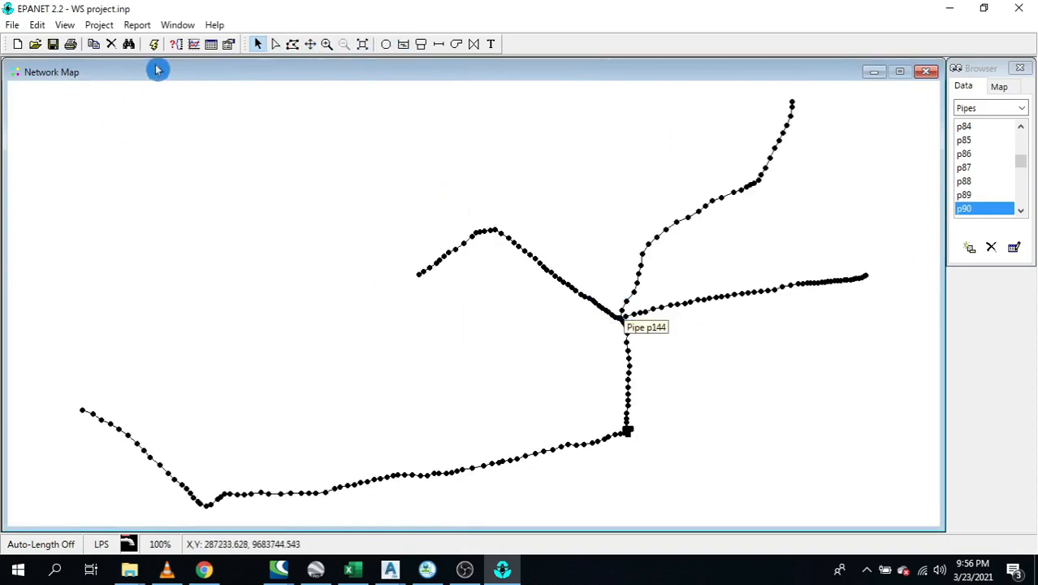
pyautogui.click(37, 24)
pyautogui.click(93, 120)
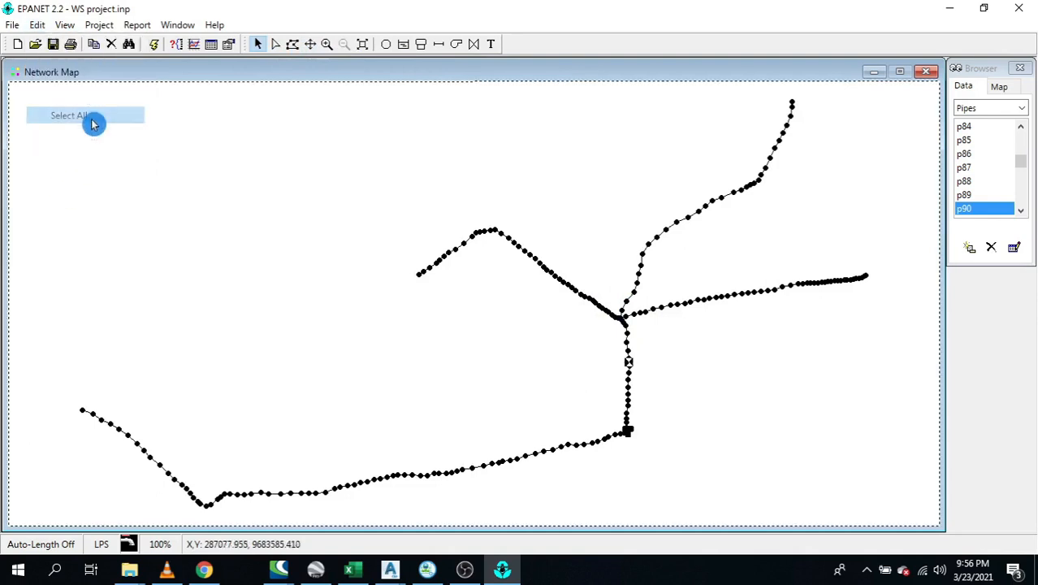
pyautogui.click(38, 24)
pyautogui.click(66, 142)
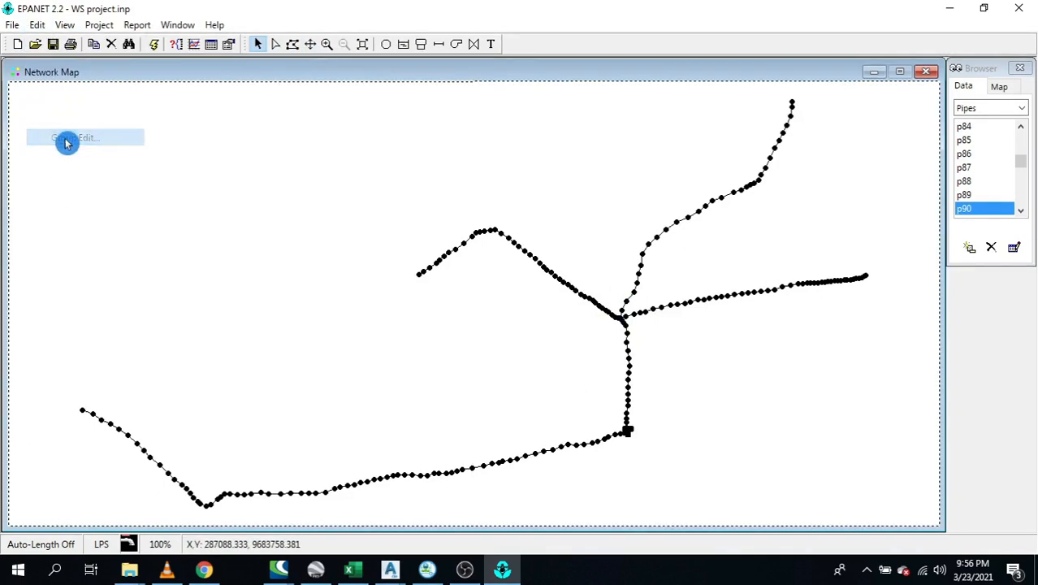
pyautogui.click(492, 236)
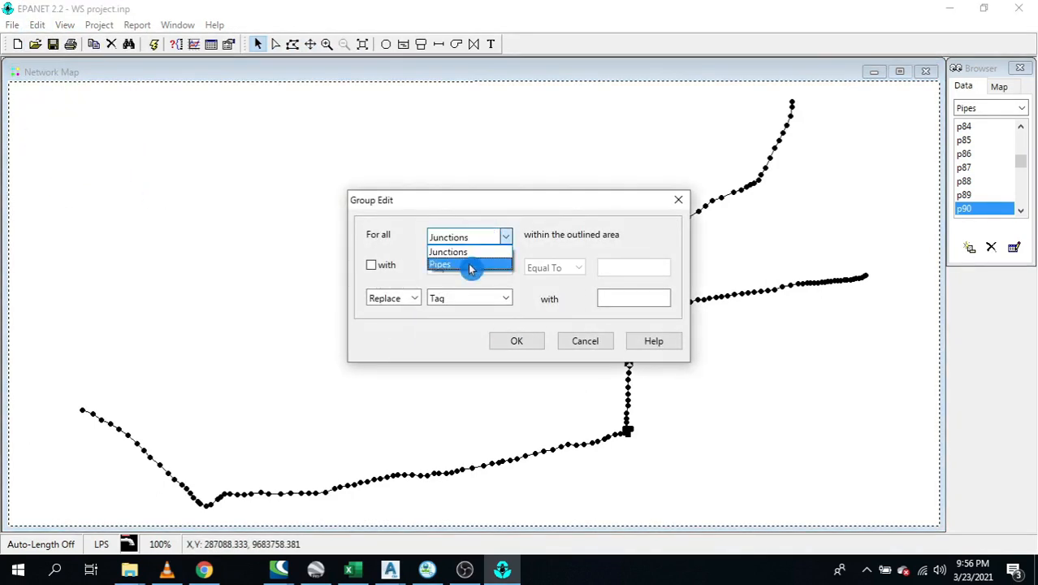
pyautogui.click(470, 265)
pyautogui.click(469, 297)
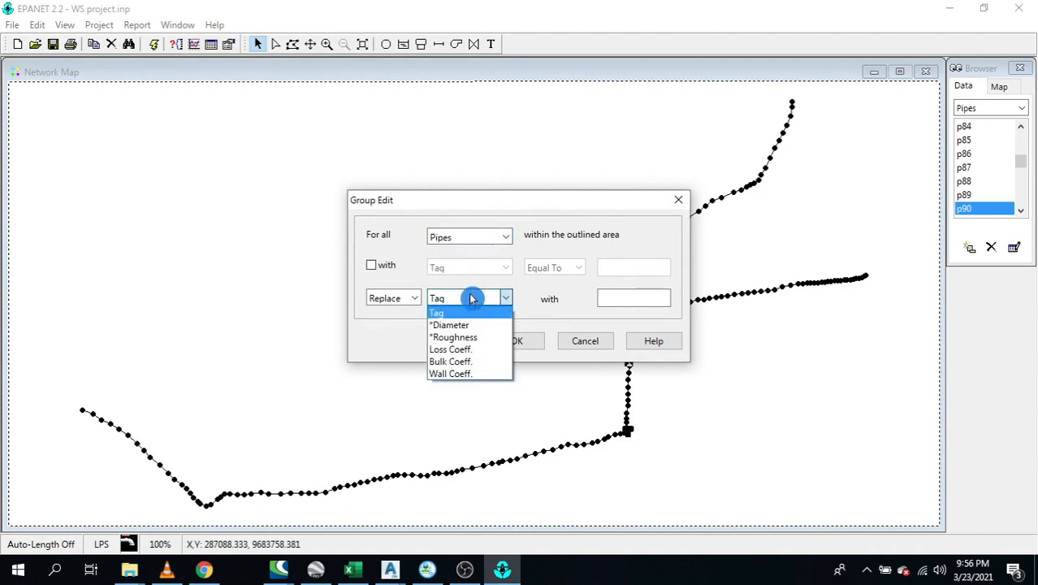
pyautogui.click(469, 337)
pyautogui.click(634, 302)
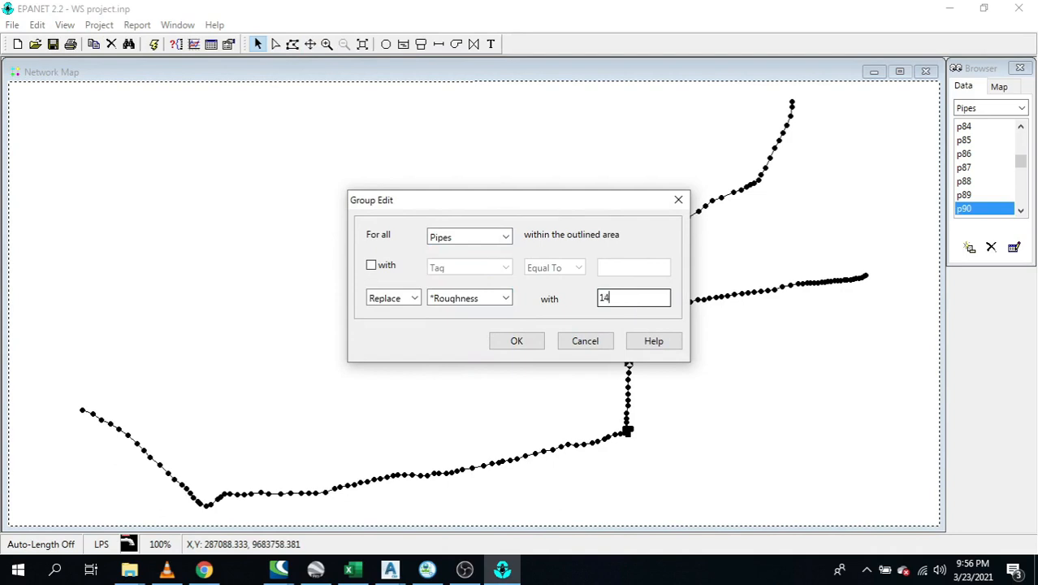
pyautogui.click(519, 341)
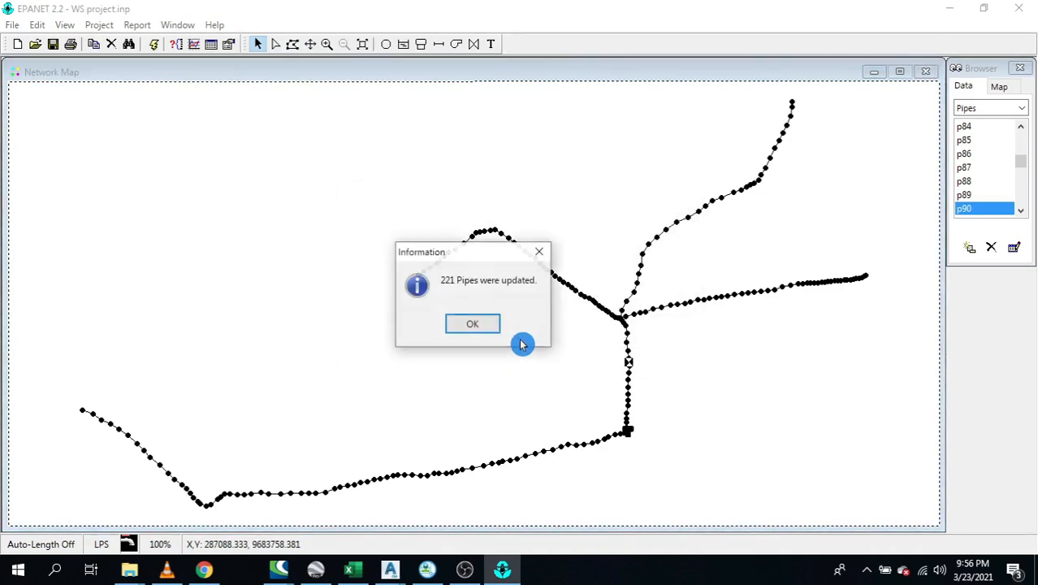
pyautogui.click(472, 324)
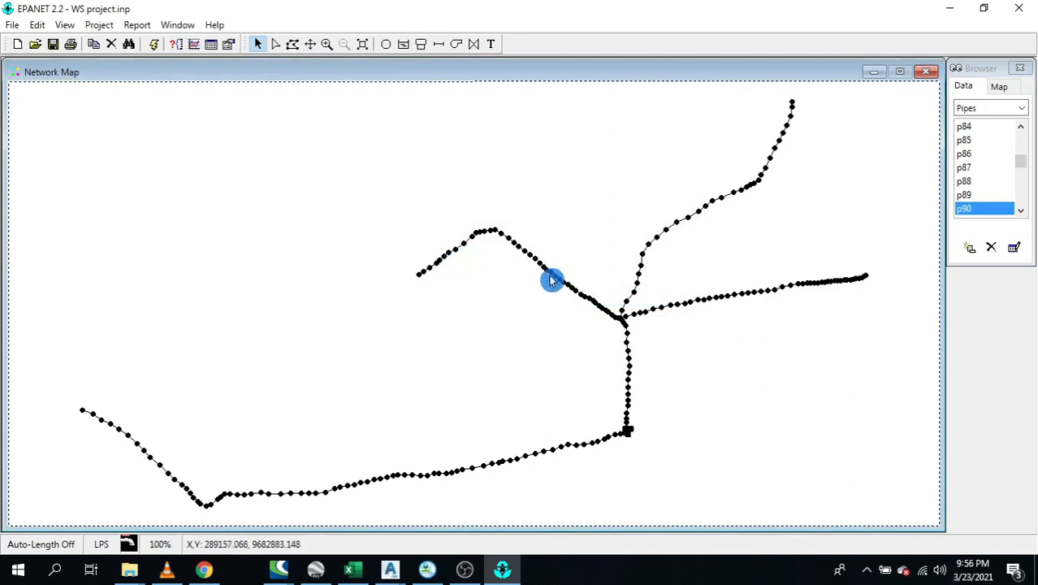
# Replace the diameter of all pipes in the selected network through a group edit
pyautogui.click(35, 26)
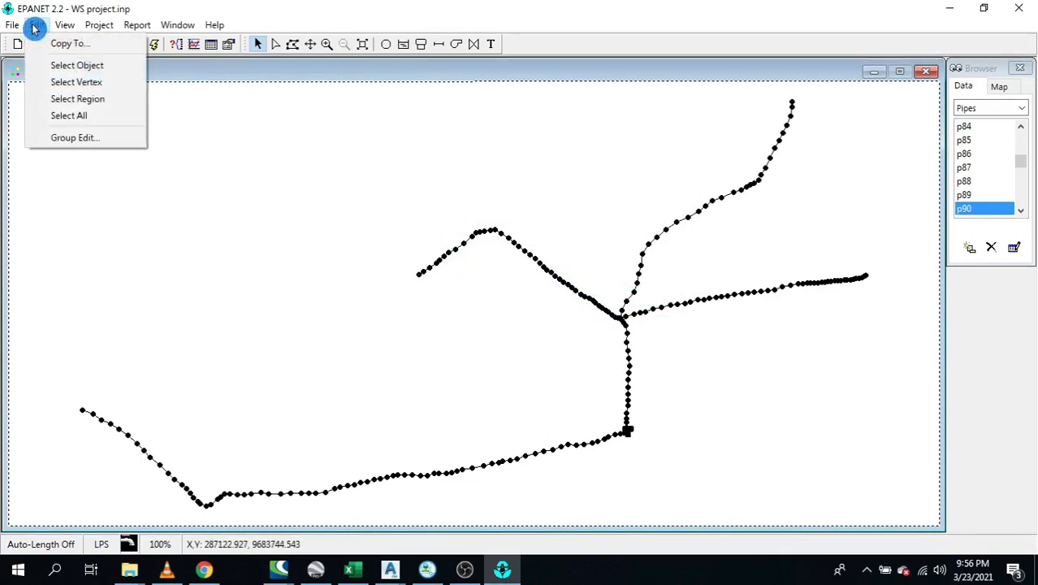
pyautogui.click(94, 144)
pyautogui.click(483, 237)
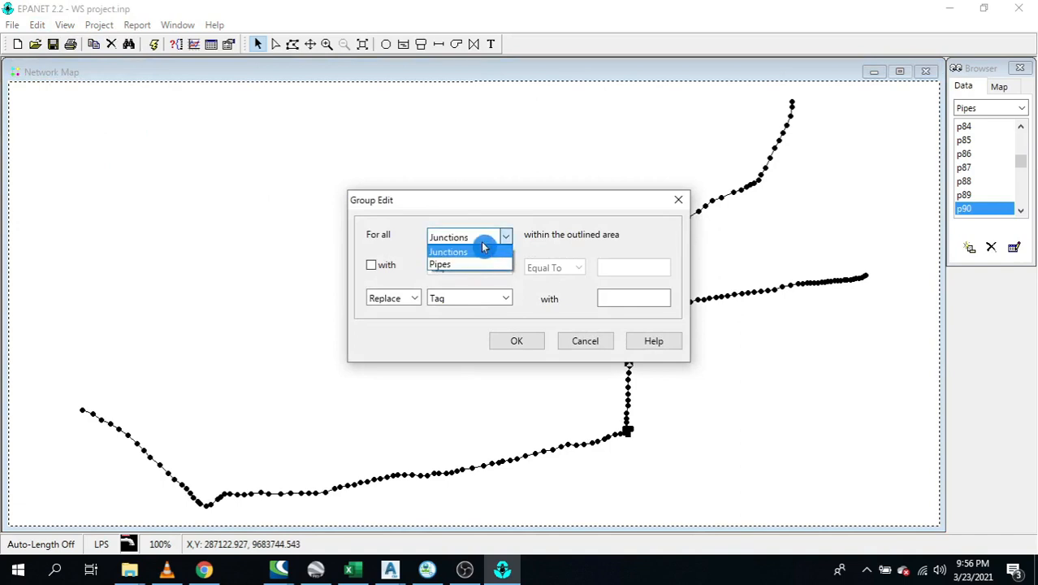
pyautogui.click(476, 264)
pyautogui.click(475, 298)
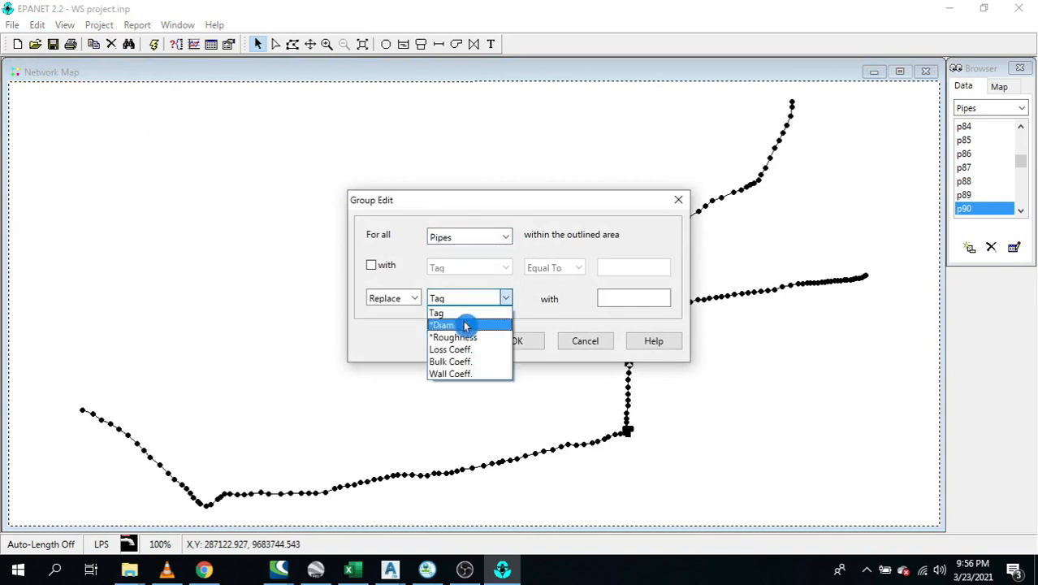
pyautogui.click(465, 325)
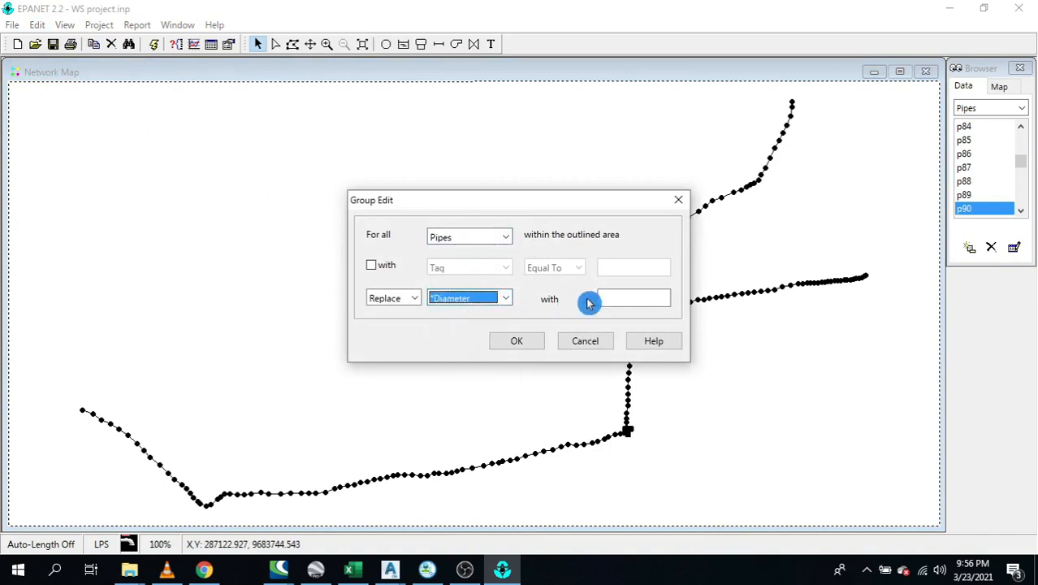
pyautogui.click(632, 300)
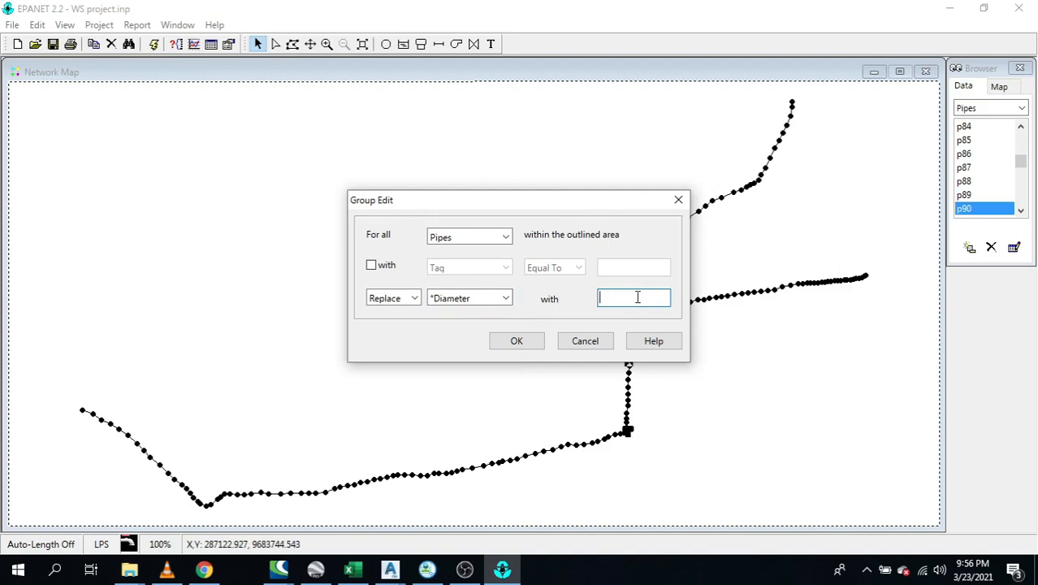
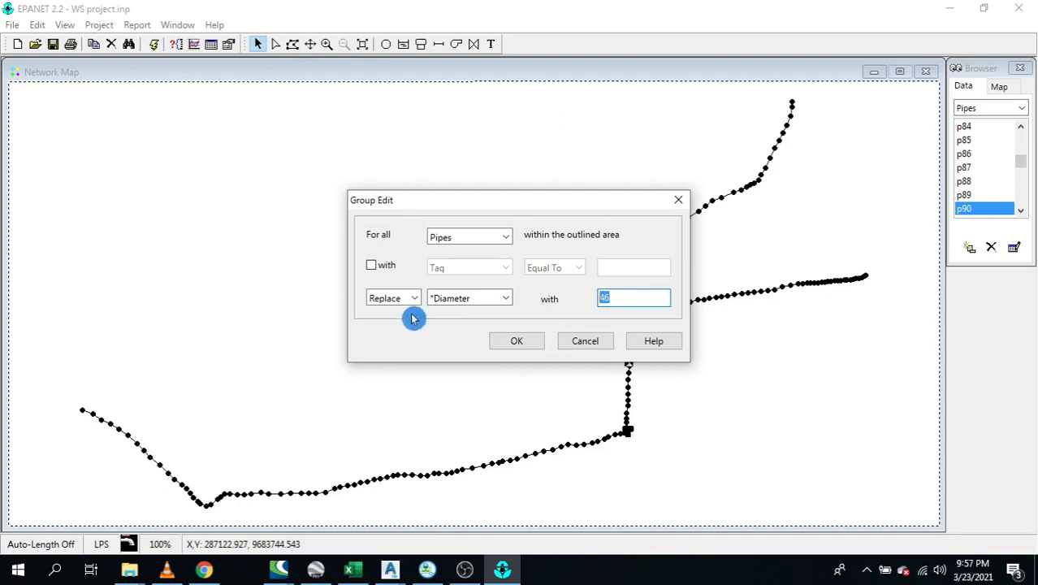
pyautogui.click(524, 346)
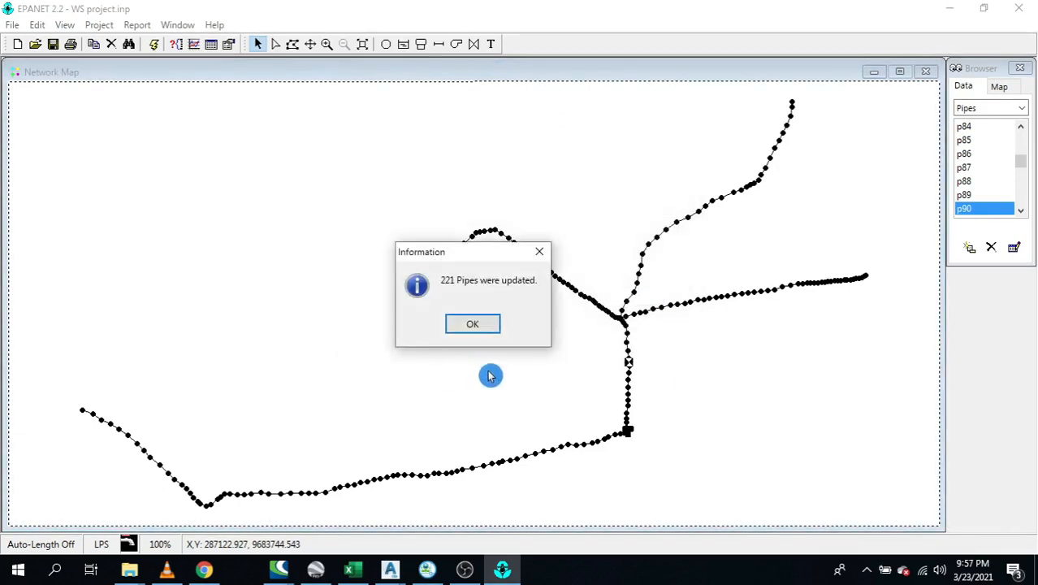
pyautogui.click(478, 324)
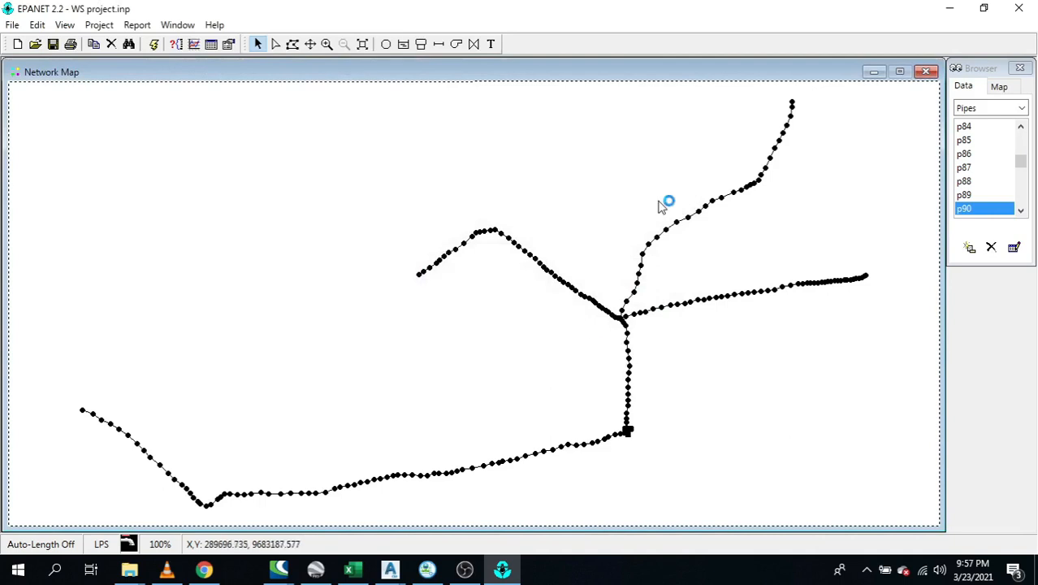
# Run the hydraulic analysis of the network and accept the run status
pyautogui.scroll(1, 620, 418)
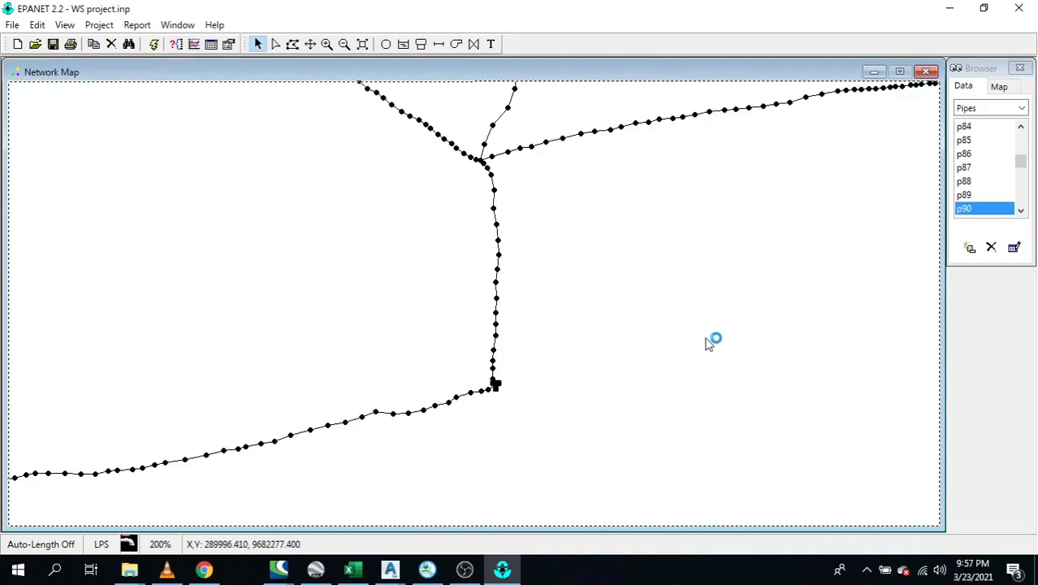
pyautogui.scroll(-1, 706, 340)
pyautogui.scroll(-1, 297, 129)
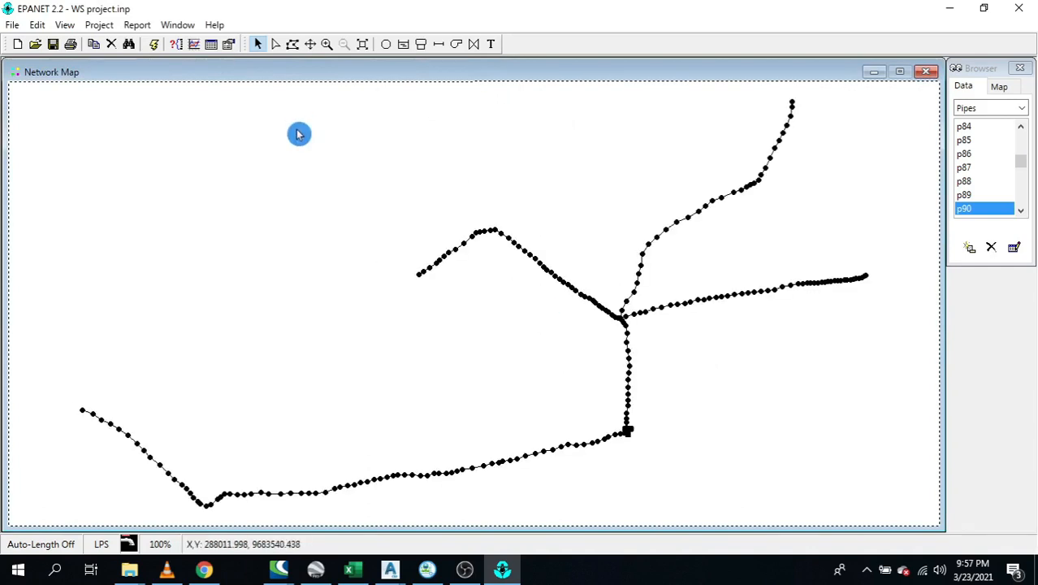
pyautogui.click(510, 304)
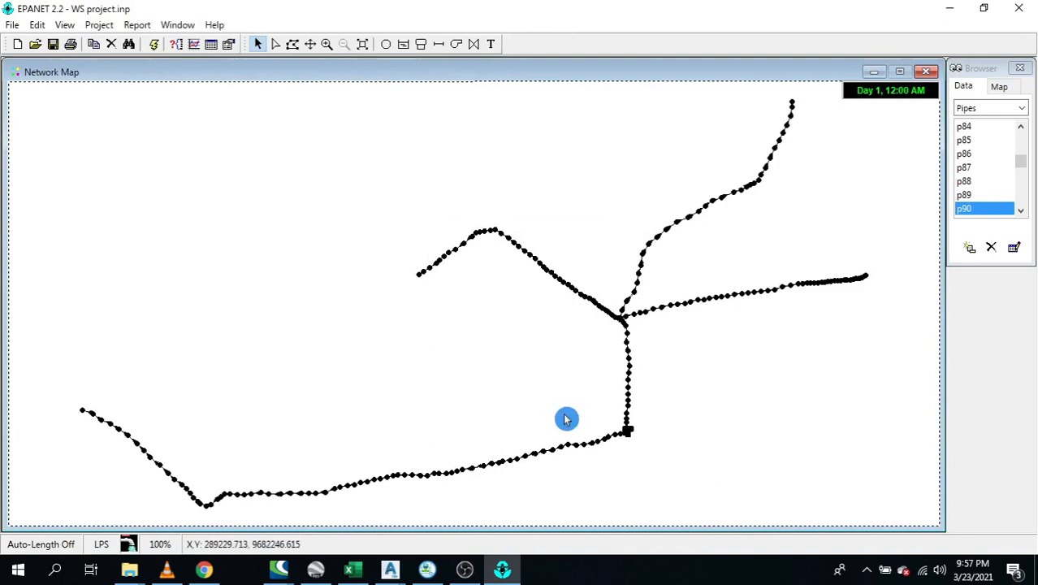
# Display the node elevations on the map along the southern pipeline
pyautogui.scroll(1, 566, 419)
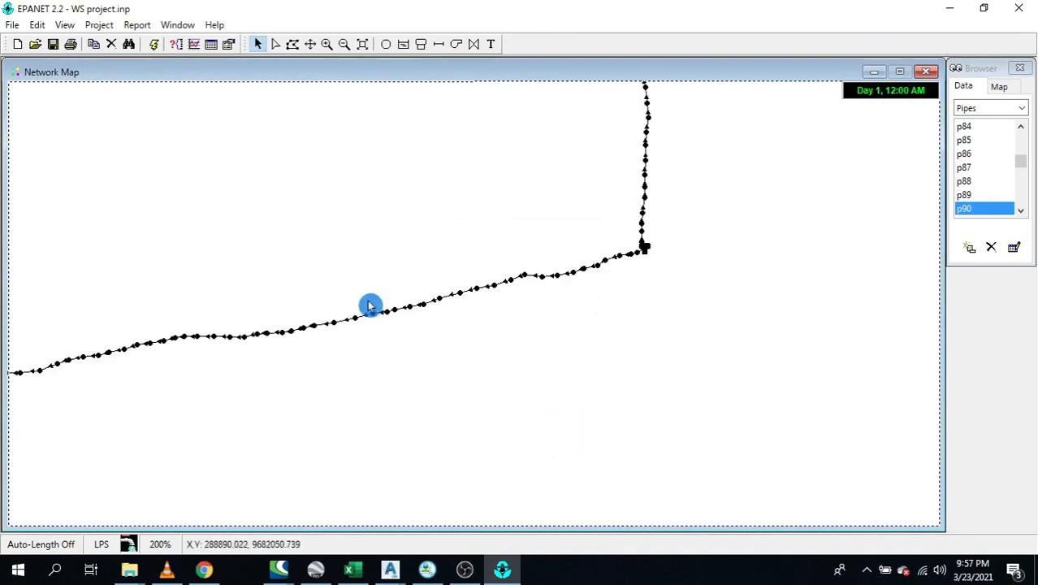
pyautogui.scroll(1, 370, 303)
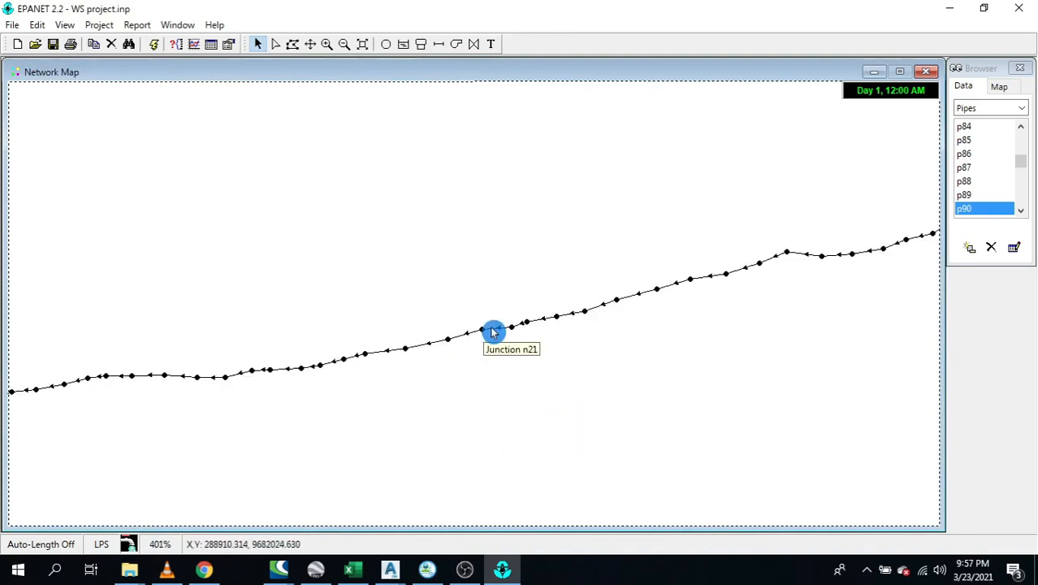
pyautogui.scroll(2, 493, 332)
pyautogui.click(1000, 86)
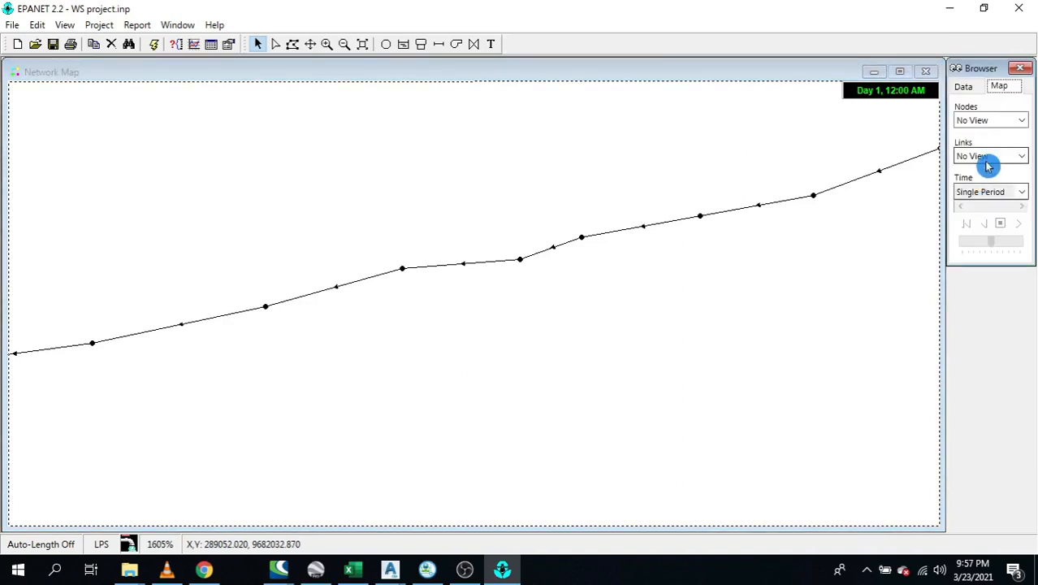
pyautogui.click(991, 120)
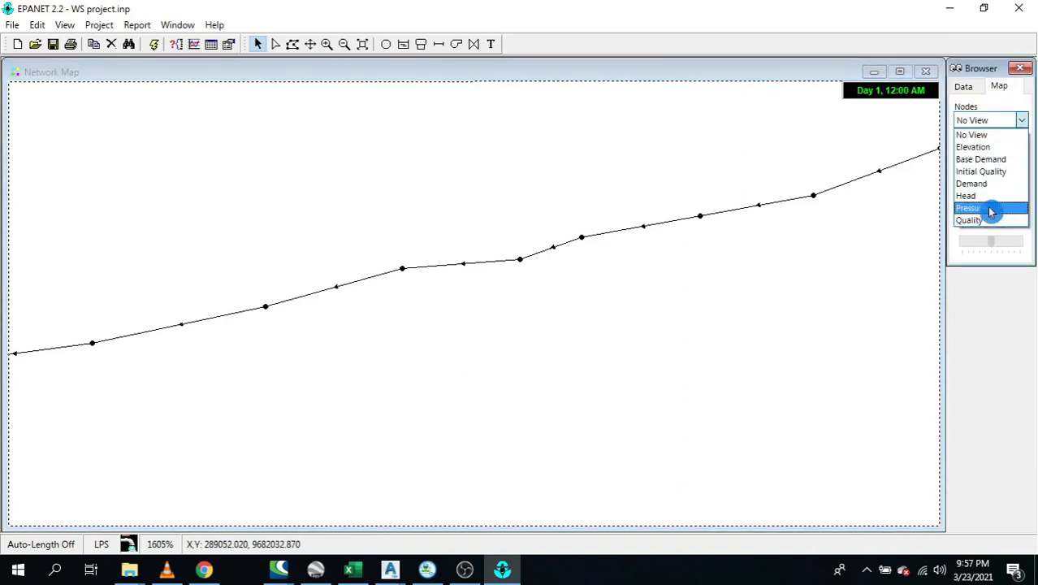
pyautogui.click(995, 147)
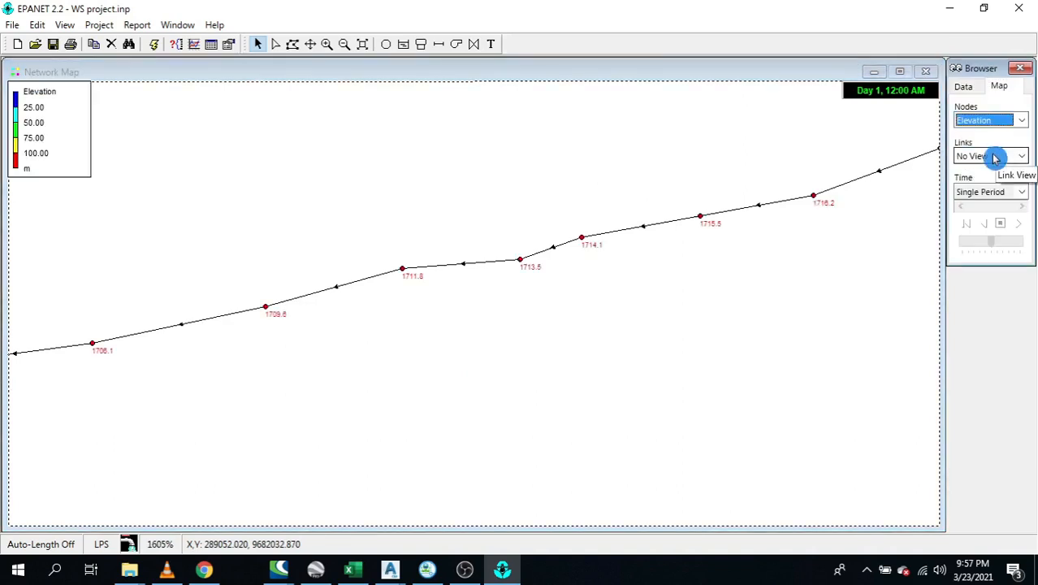
# Set the map to show pressure at the nodes and velocity on the links
pyautogui.click(990, 120)
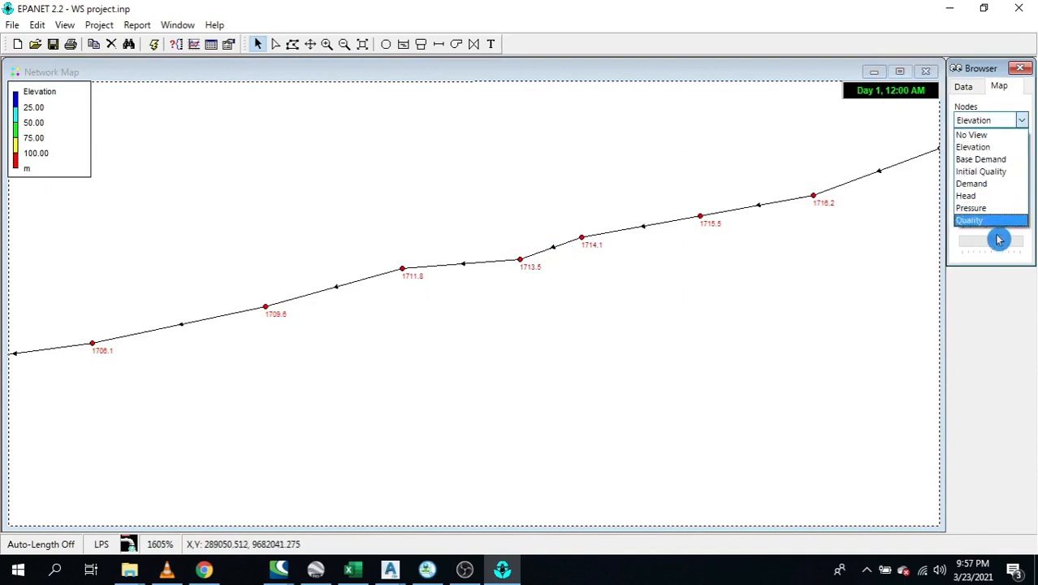
pyautogui.click(1002, 209)
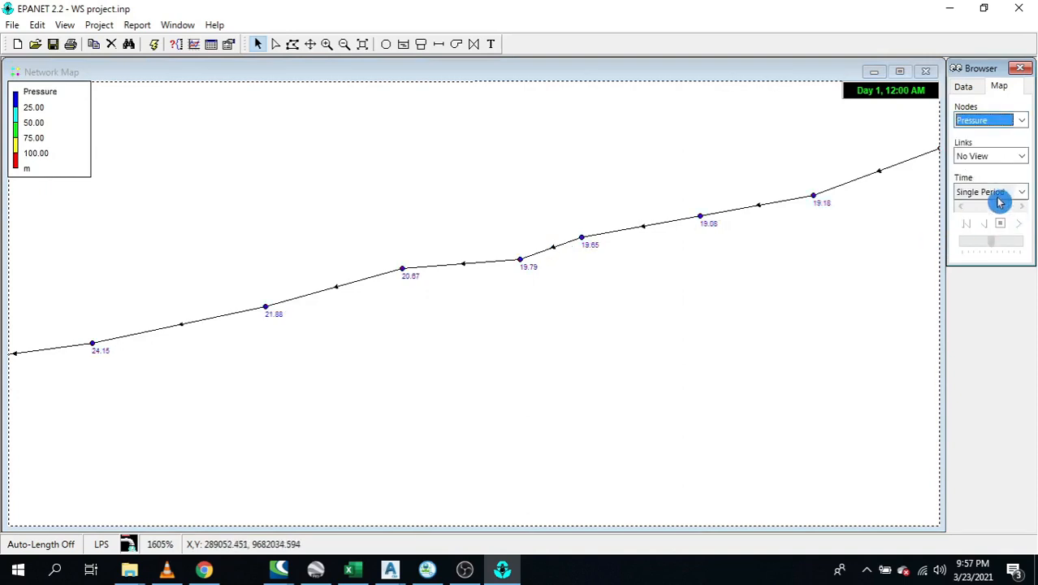
pyautogui.click(1000, 158)
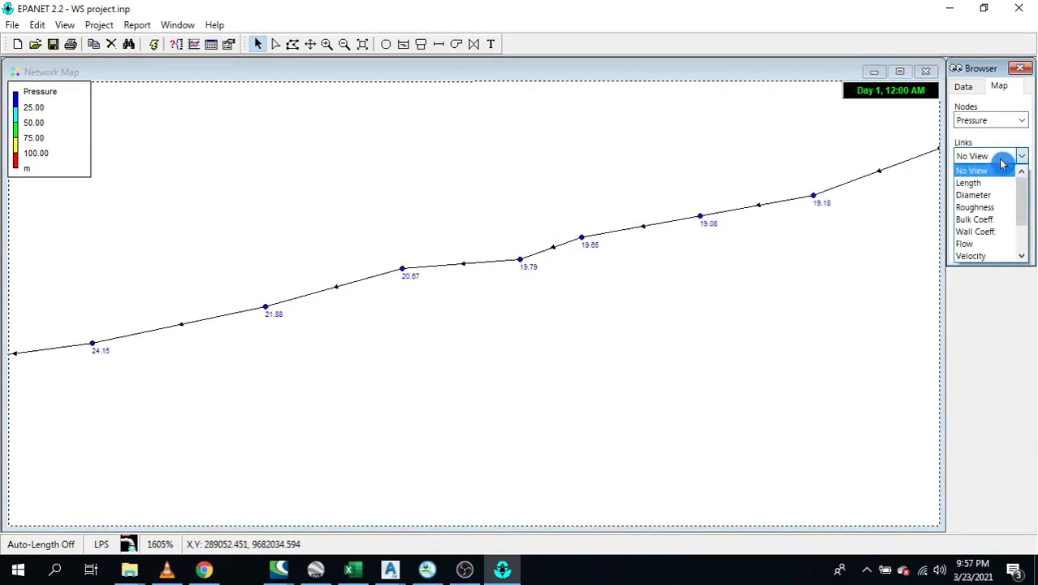
pyautogui.click(987, 256)
pyautogui.scroll(-2, 796, 385)
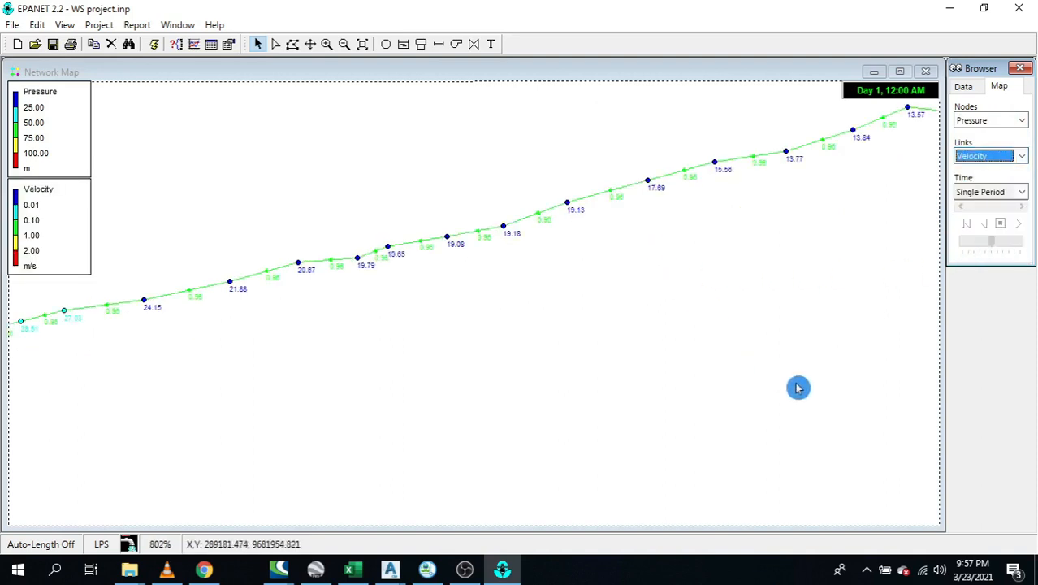
# Examine the node pressures and pipe velocities along the southern pipeline as far as its western end node
pyautogui.scroll(-2, 359, 290)
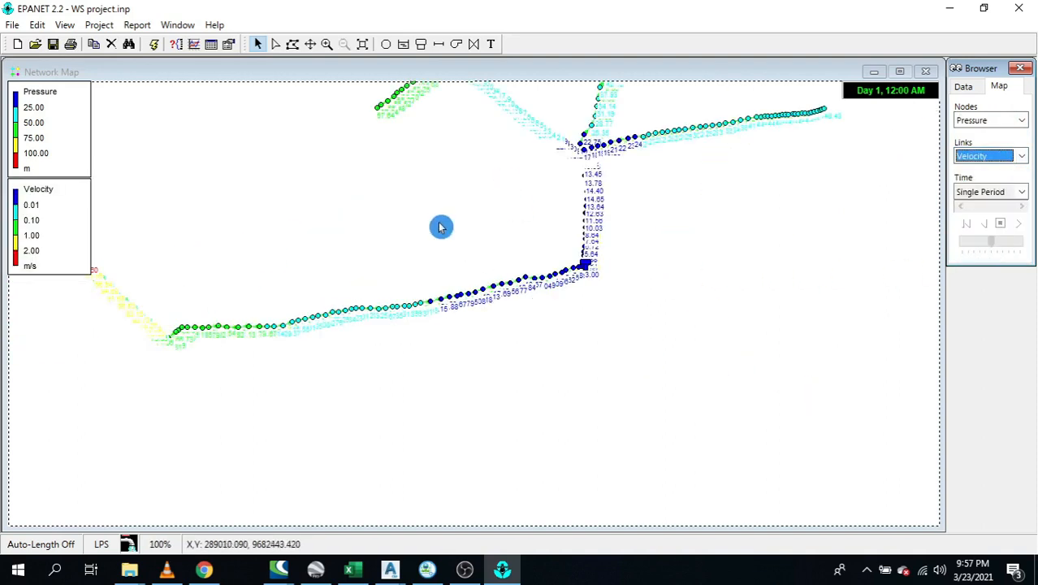
pyautogui.scroll(1, 118, 290)
pyautogui.scroll(1, 241, 310)
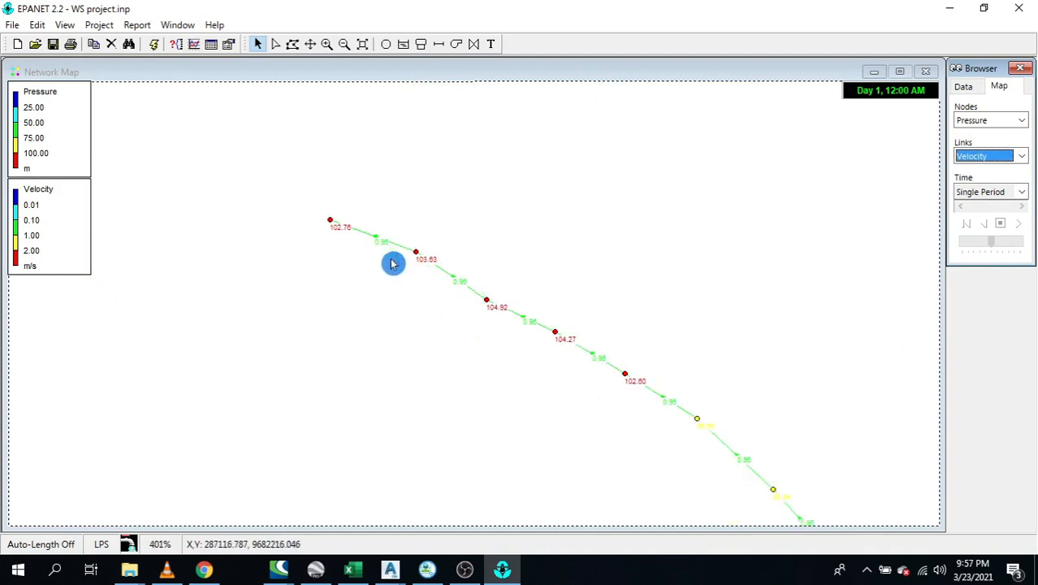
pyautogui.scroll(2, 392, 262)
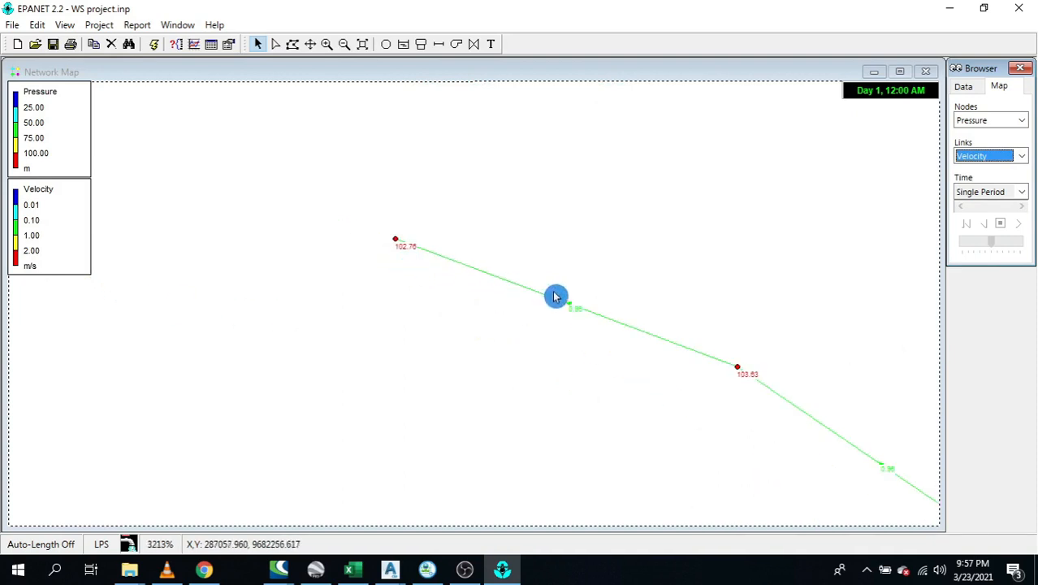
pyautogui.scroll(1, 559, 299)
pyautogui.scroll(-1, 445, 220)
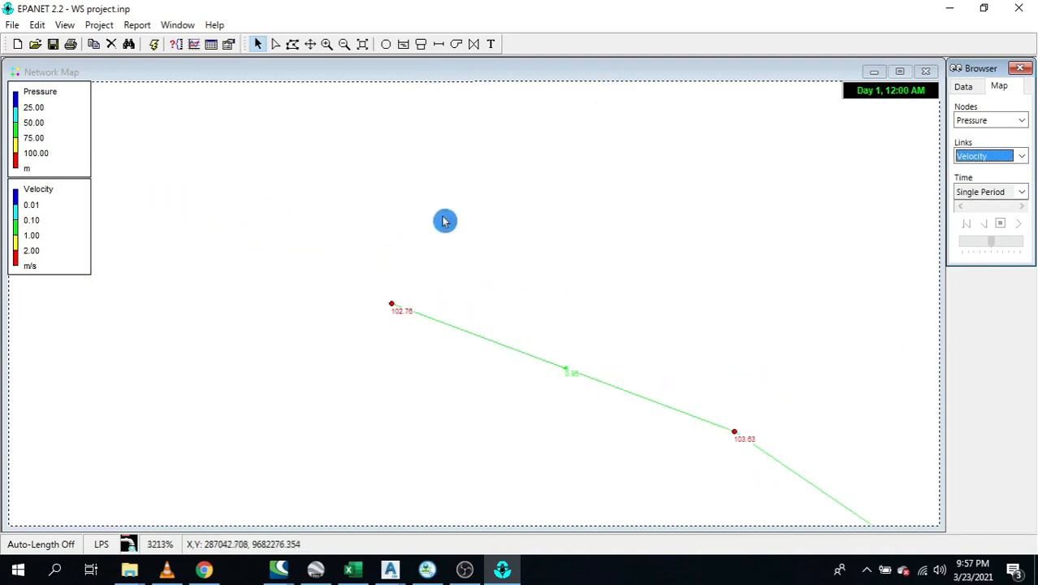
pyautogui.scroll(-2, 560, 216)
pyautogui.scroll(-2, 560, 216)
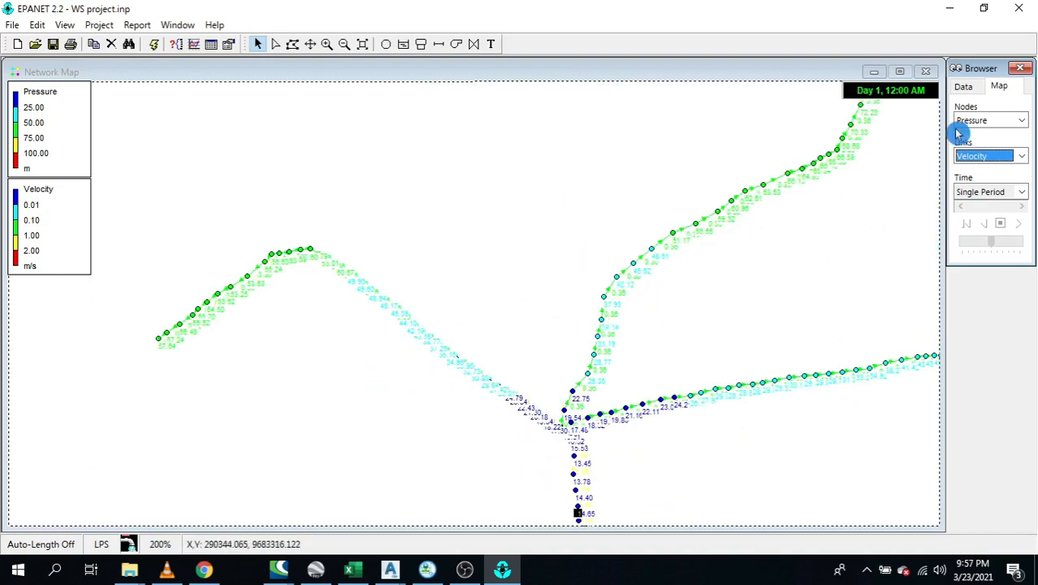
# Check the pressures and velocities along the northeastern branch up to its end node
pyautogui.scroll(1, 911, 124)
pyautogui.scroll(1, 527, 264)
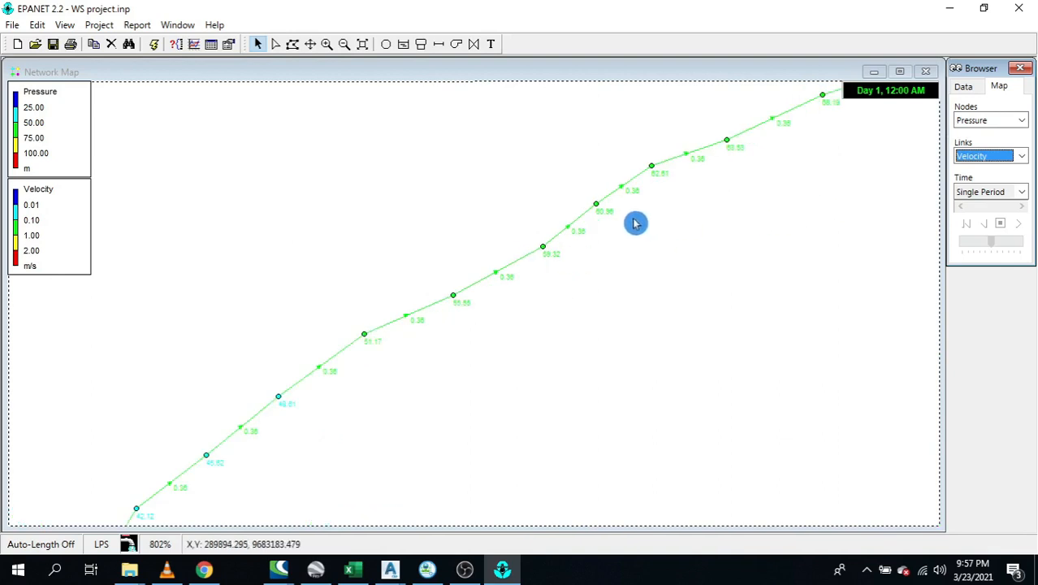
pyautogui.scroll(-3, 743, 224)
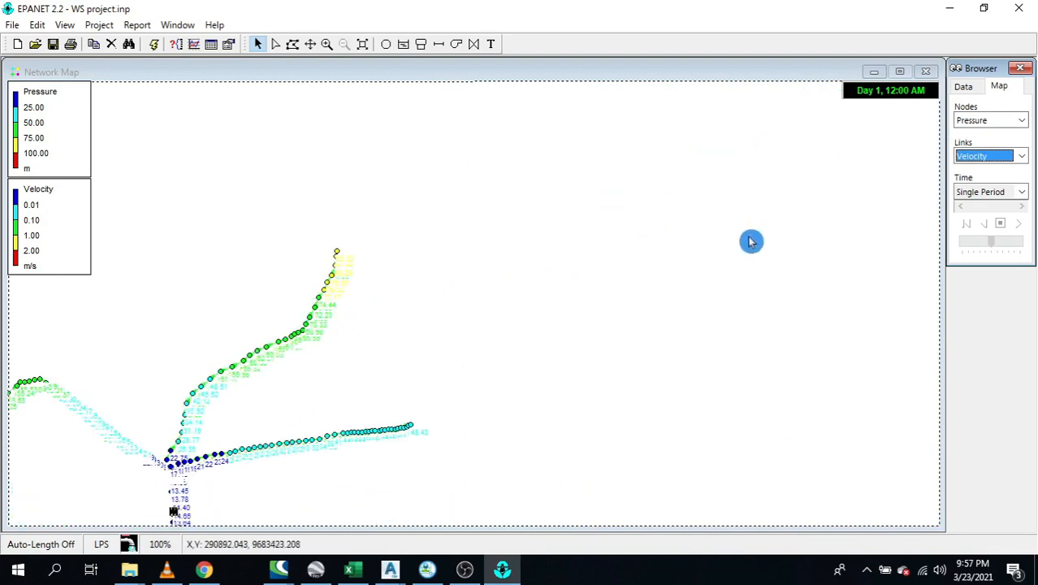
pyautogui.scroll(1, 335, 272)
pyautogui.scroll(1, 458, 307)
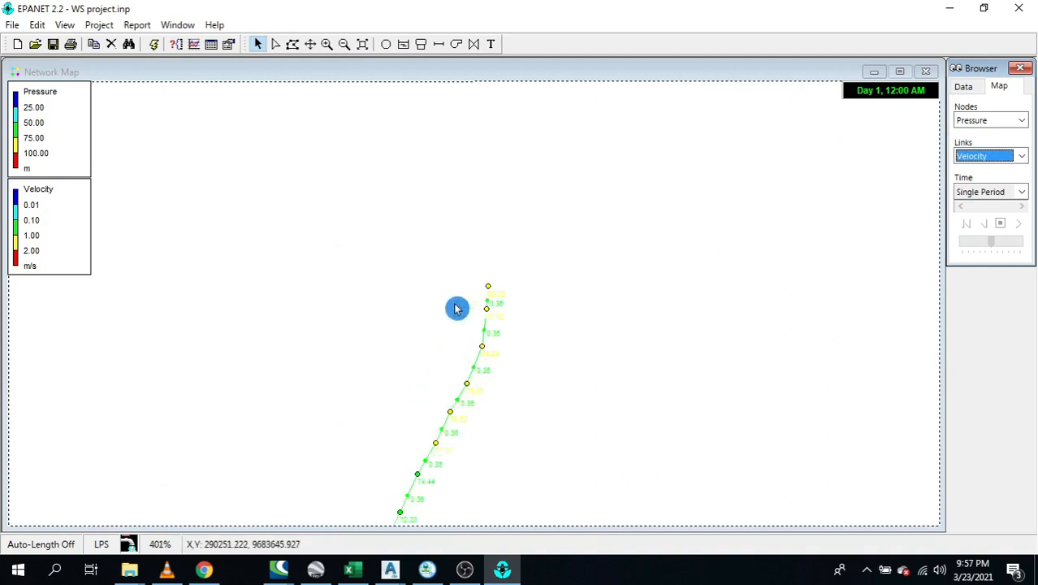
pyautogui.scroll(3, 524, 293)
pyautogui.scroll(2, 464, 280)
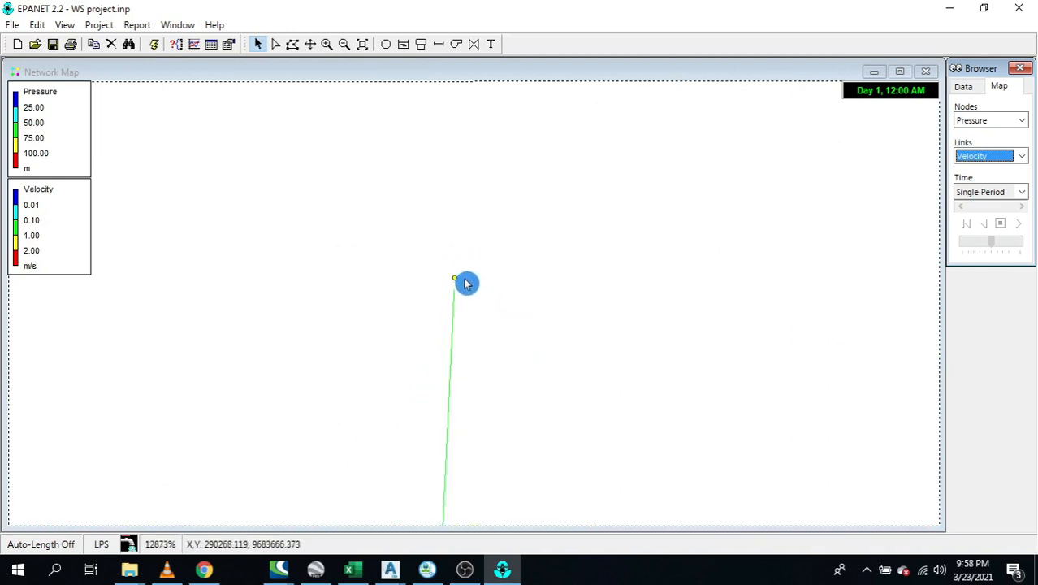
pyautogui.scroll(-6, 479, 295)
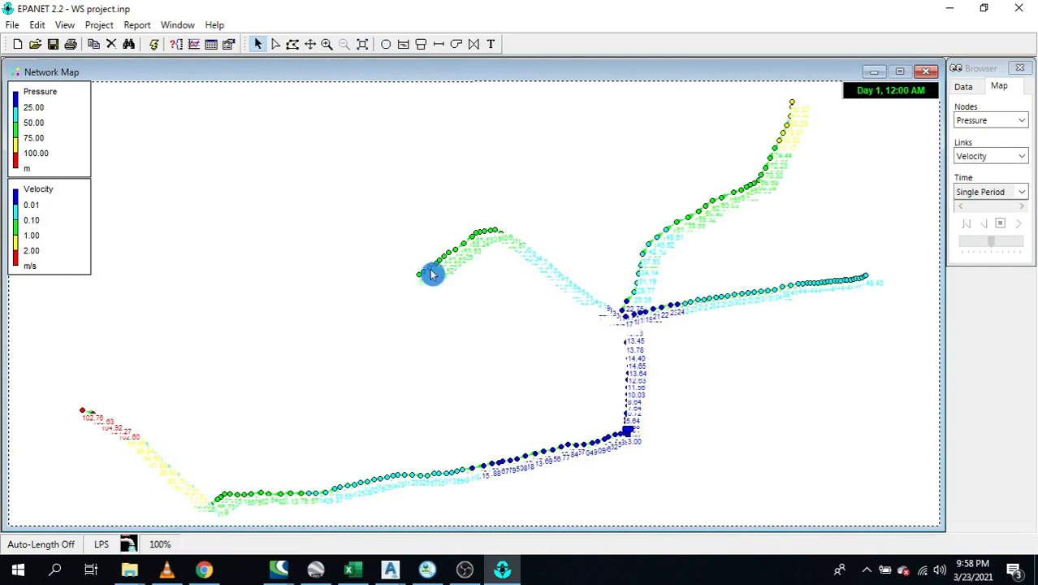
# Inspect pressures and velocities on the northwestern branch and along the north-south main down to the tank
pyautogui.scroll(3, 431, 274)
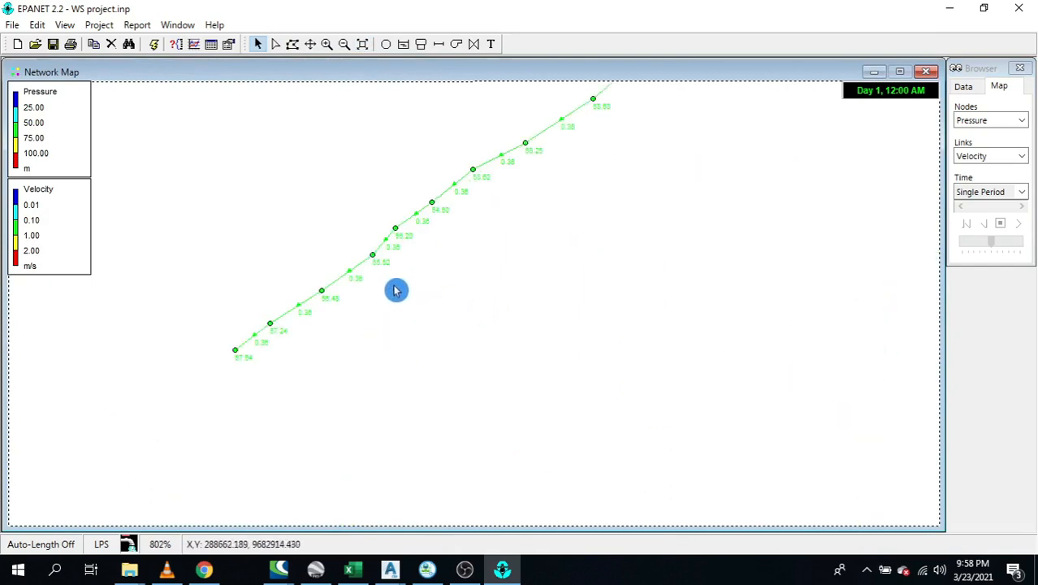
pyautogui.scroll(-2, 609, 283)
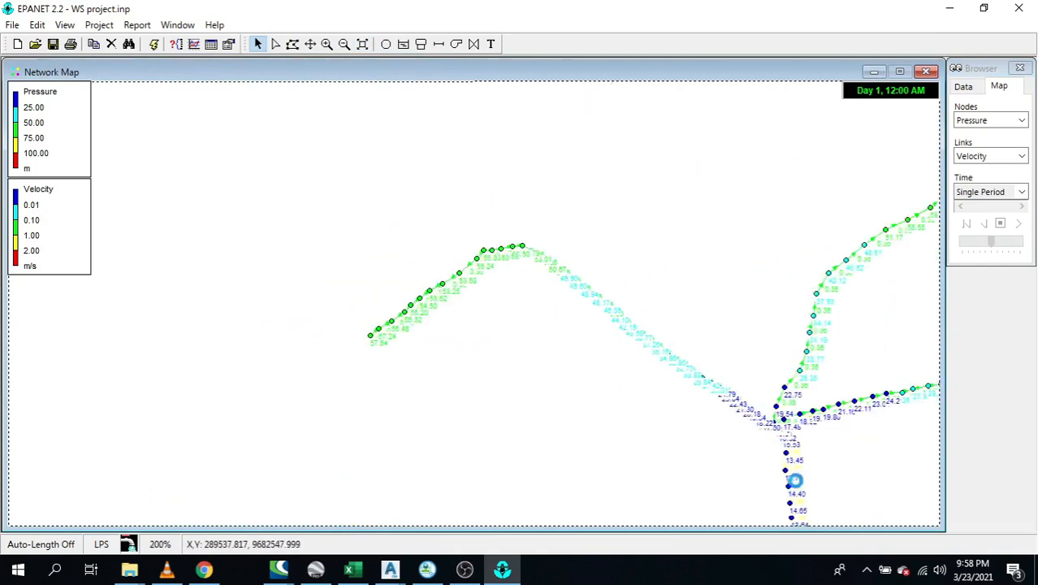
pyautogui.scroll(3, 794, 482)
pyautogui.scroll(1, 483, 358)
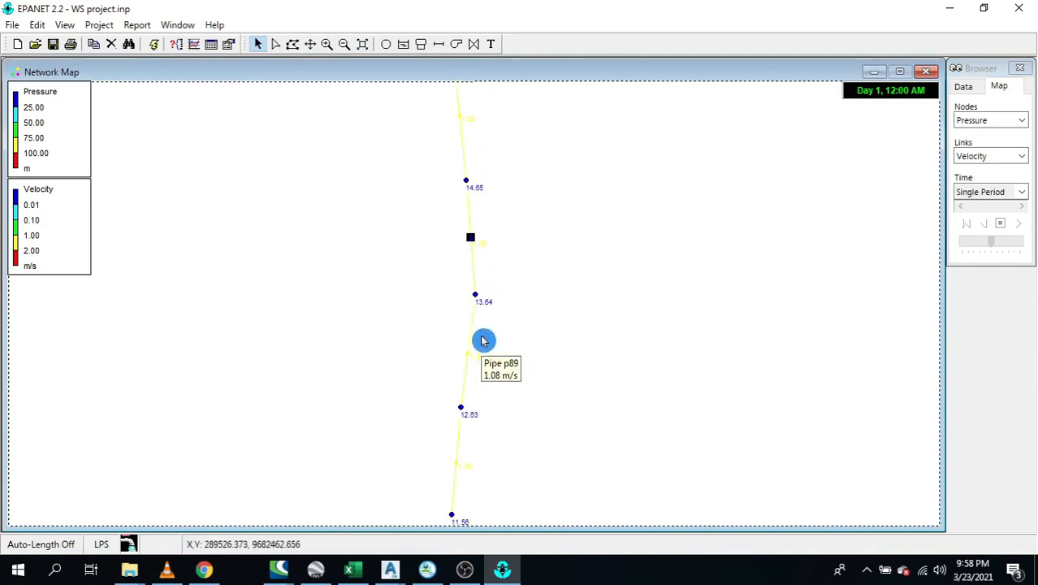
pyautogui.click(481, 237)
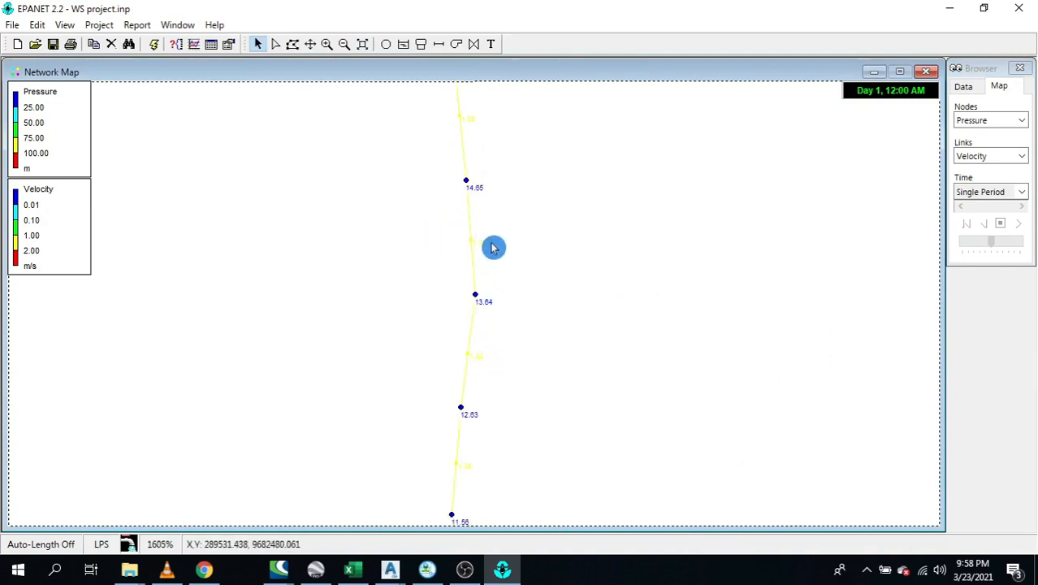
pyautogui.scroll(-2, 593, 256)
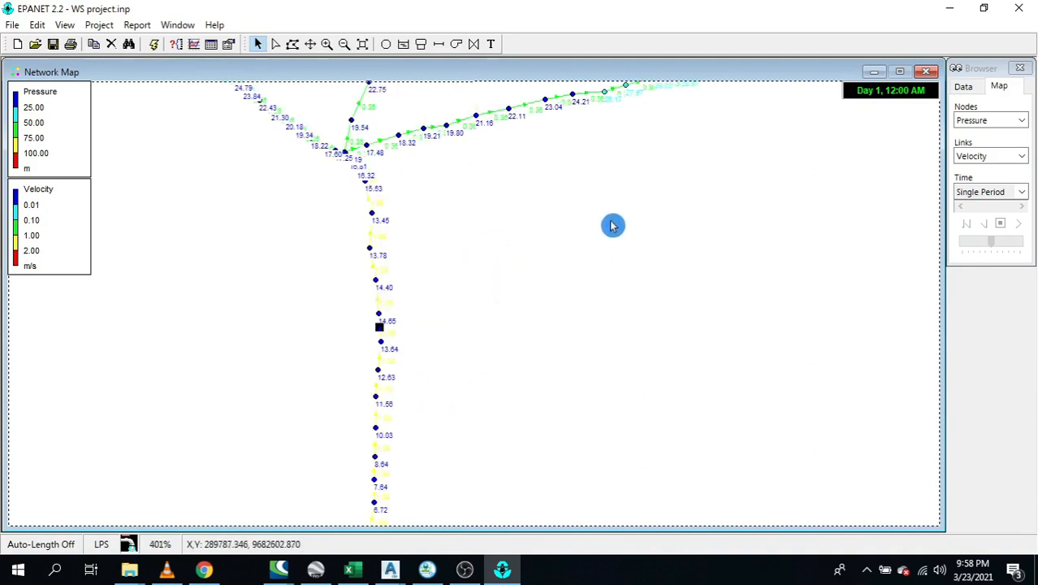
pyautogui.scroll(-1, 416, 203)
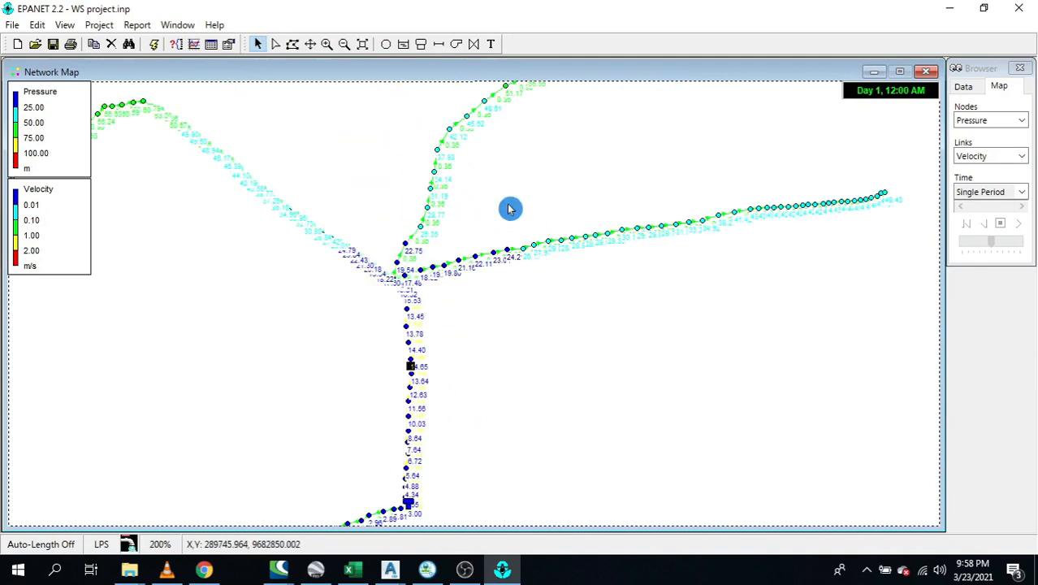
pyautogui.scroll(1, 399, 482)
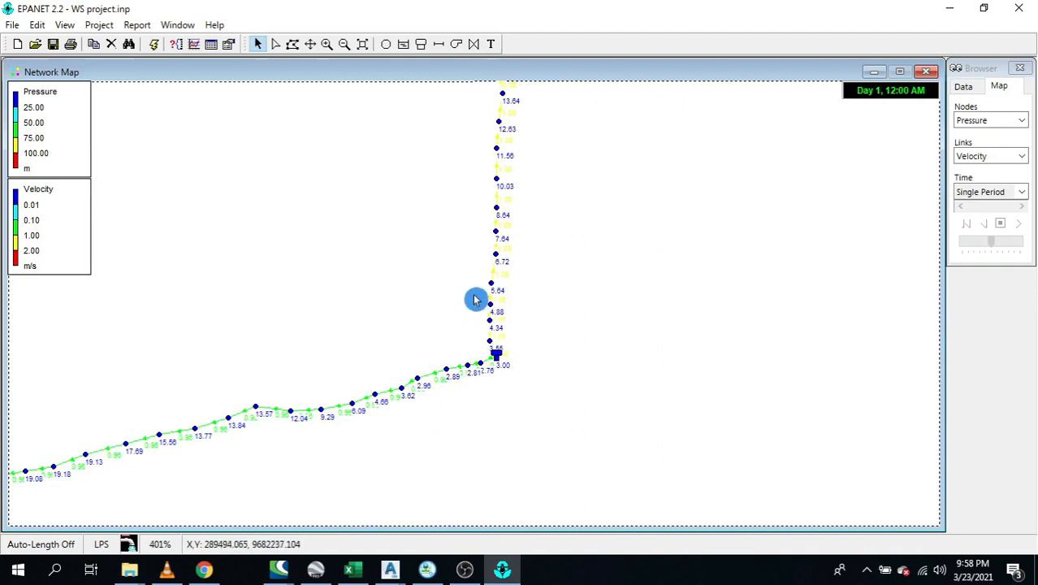
pyautogui.scroll(1, 475, 297)
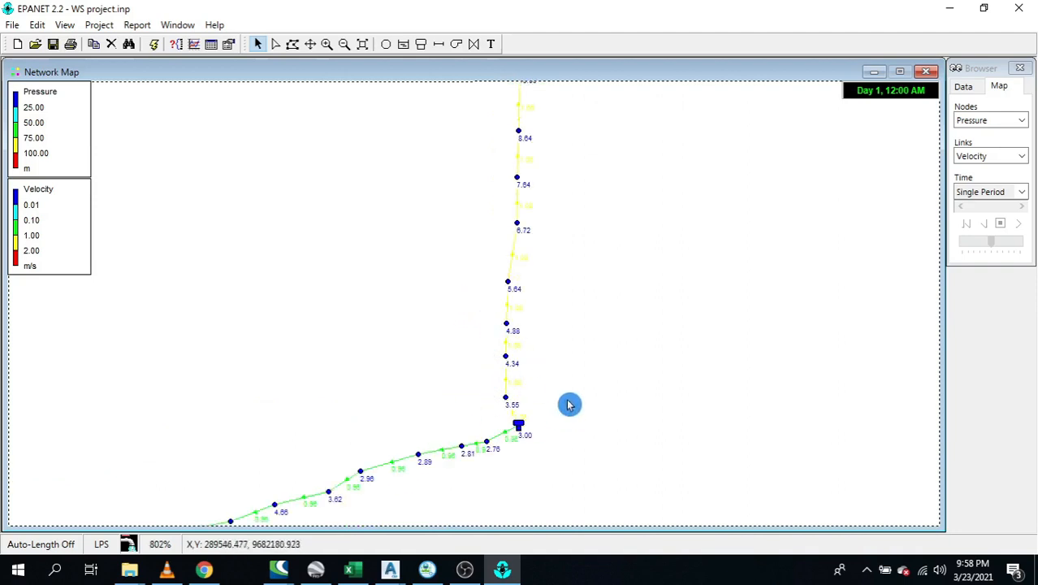
pyautogui.scroll(-2, 568, 438)
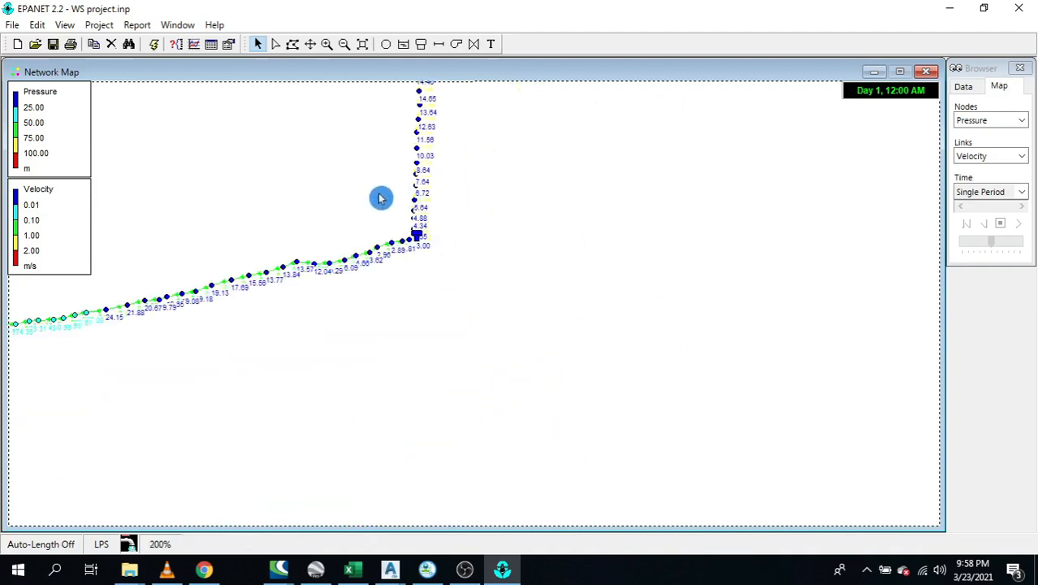
pyautogui.scroll(-1, 378, 220)
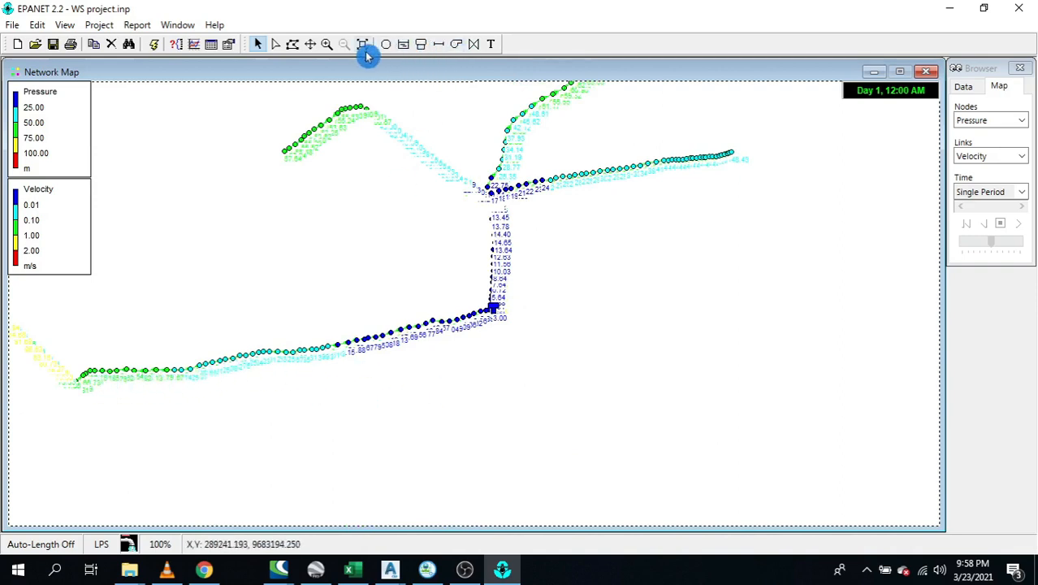
# Compare the pressures at the end nodes of the northwestern branch and the southern pipeline's western stretch
pyautogui.moveTo(319, 192); pyautogui.dragTo(470, 266)
pyautogui.scroll(1, 477, 212)
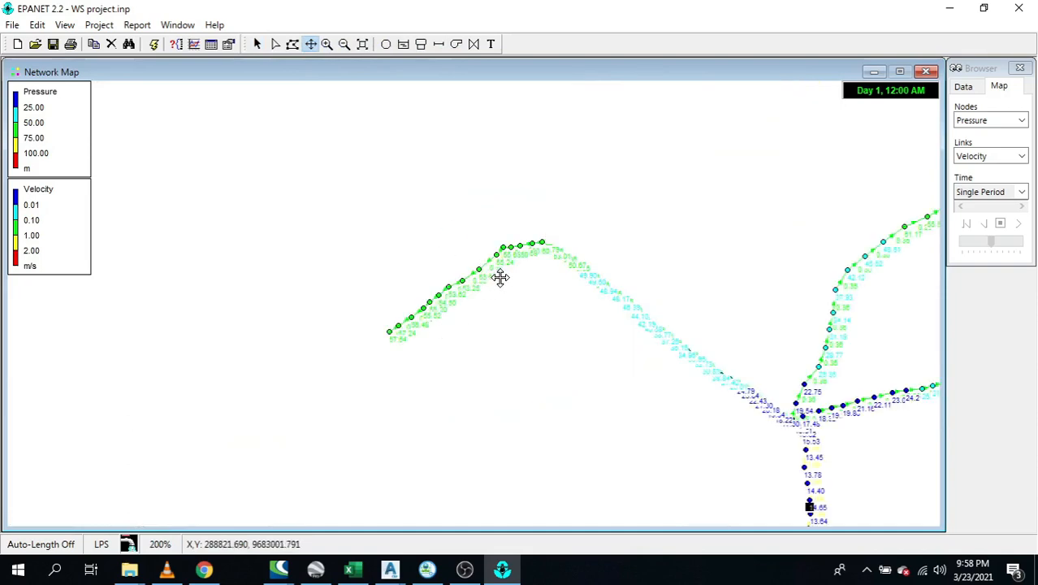
pyautogui.scroll(2, 402, 337)
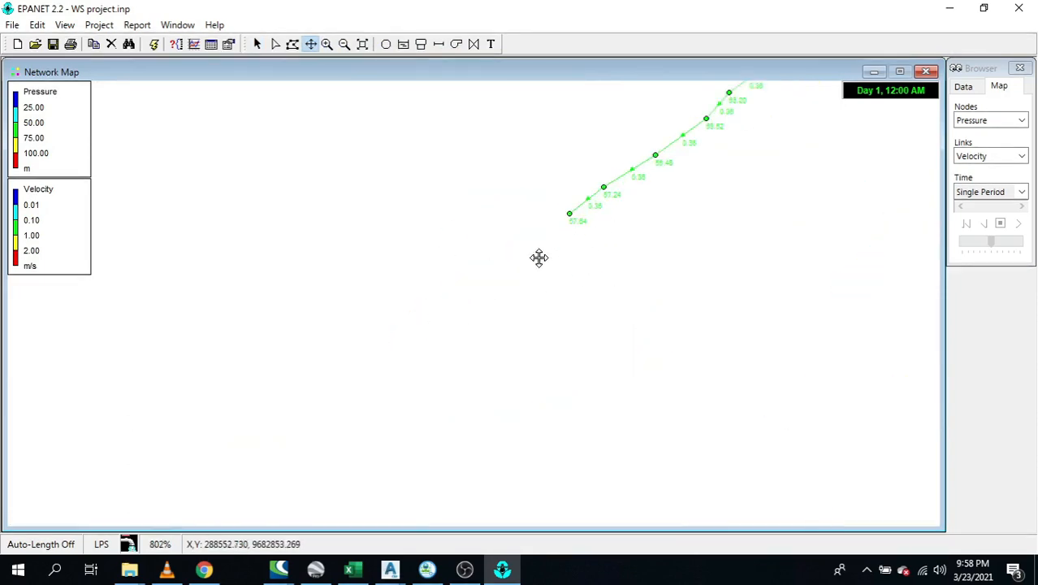
pyautogui.scroll(-3, 539, 258)
pyautogui.moveTo(464, 375); pyautogui.dragTo(737, 272)
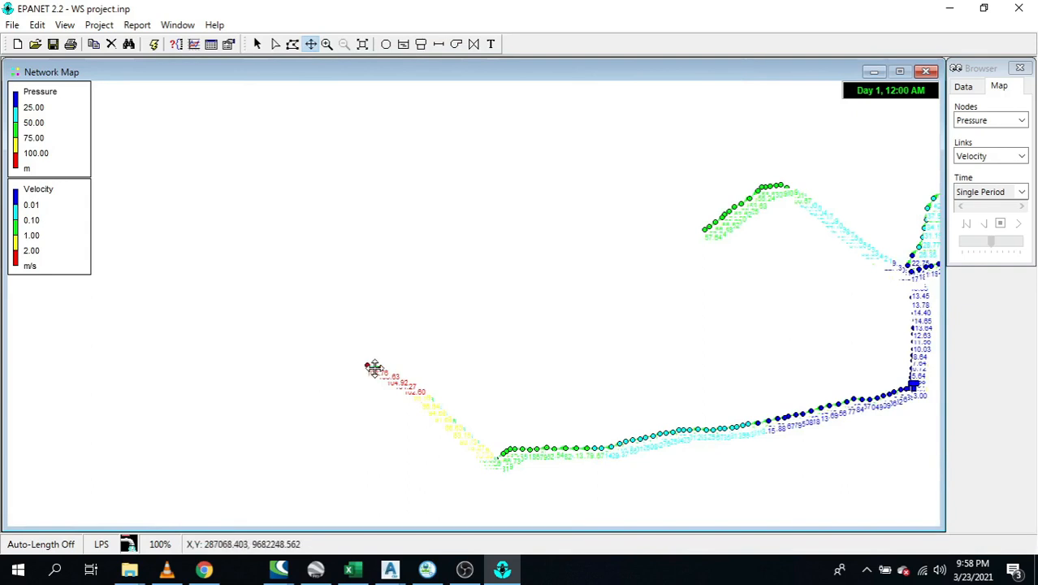
pyautogui.scroll(2, 373, 368)
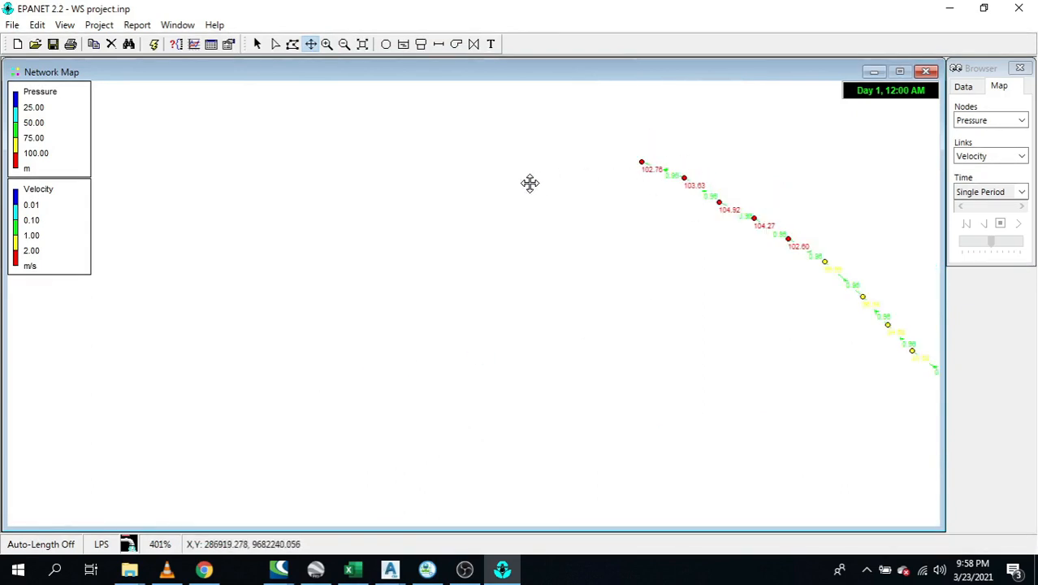
pyautogui.scroll(-1, 493, 174)
pyautogui.moveTo(795, 310); pyautogui.dragTo(540, 247)
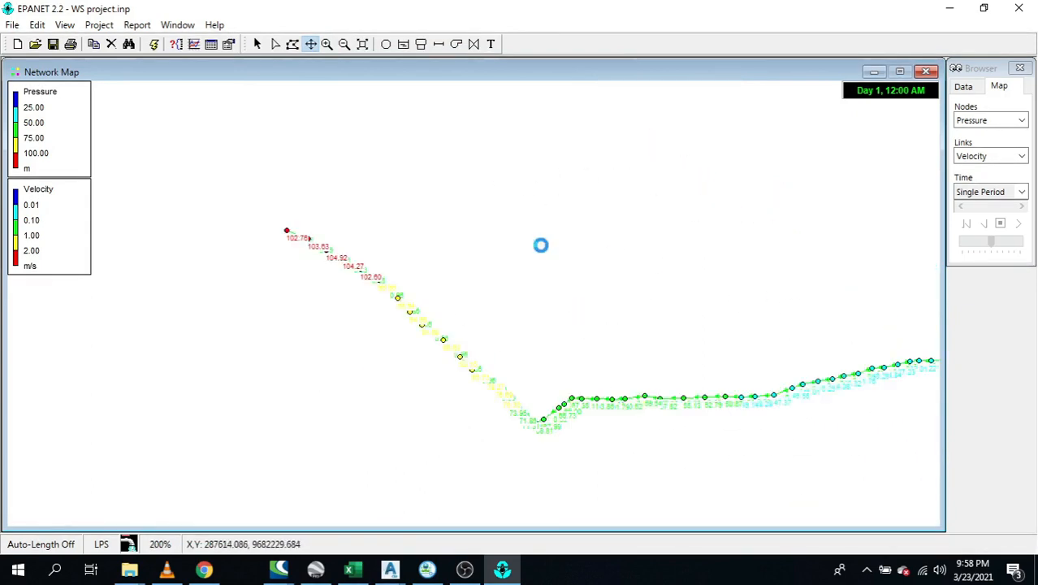
pyautogui.scroll(-1, 540, 246)
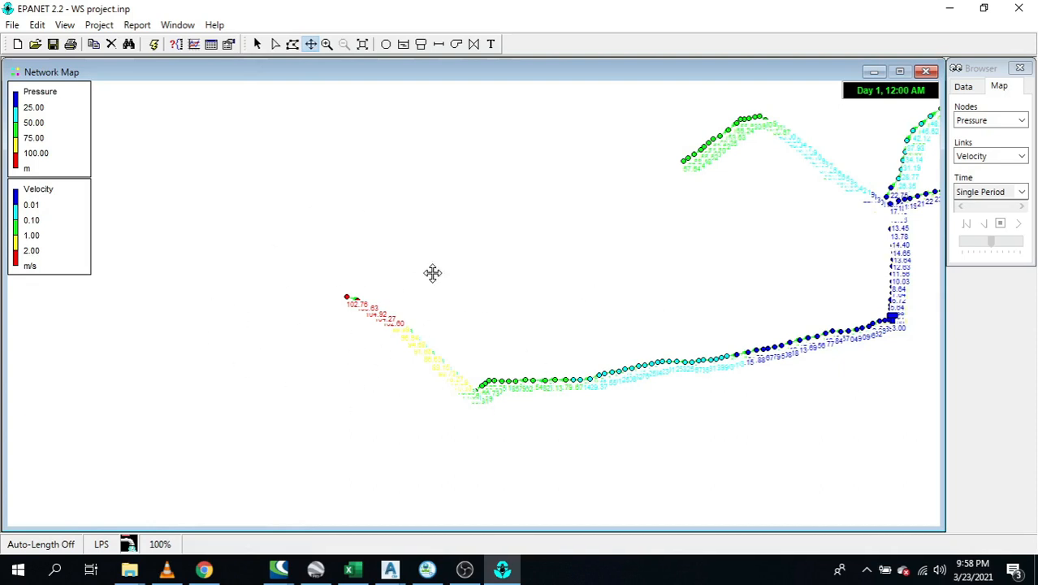
# Outline a selection region around the western part of the southern pipeline, including its high-pressure end nodes
pyautogui.click(294, 46)
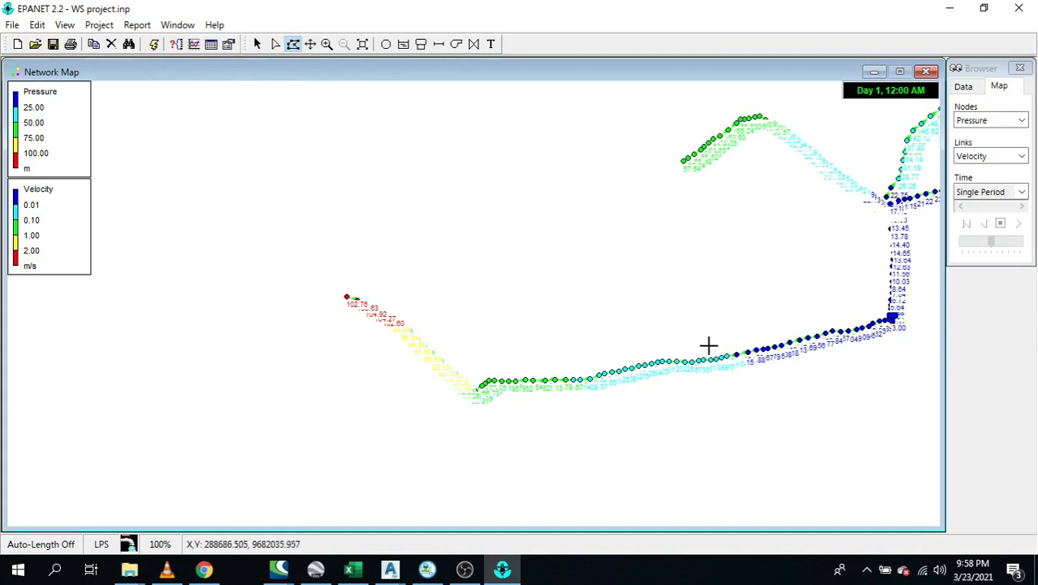
pyautogui.click(743, 407)
pyautogui.click(278, 460)
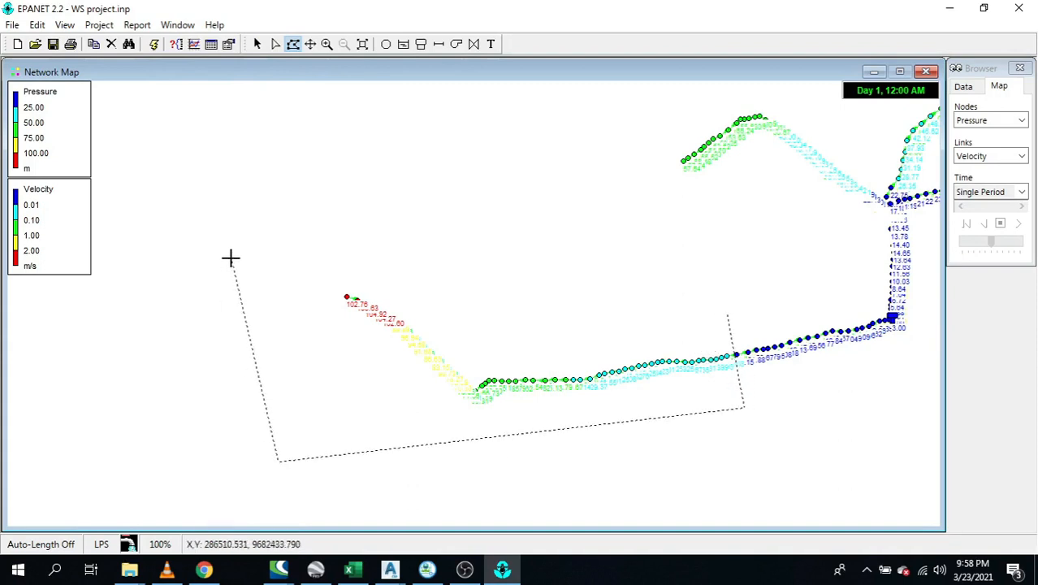
# Finish outlining the south-western branch and replace the diameter of all pipes within the outlined area with Group Edit
pyautogui.click(232, 259)
pyautogui.rightClick(727, 313)
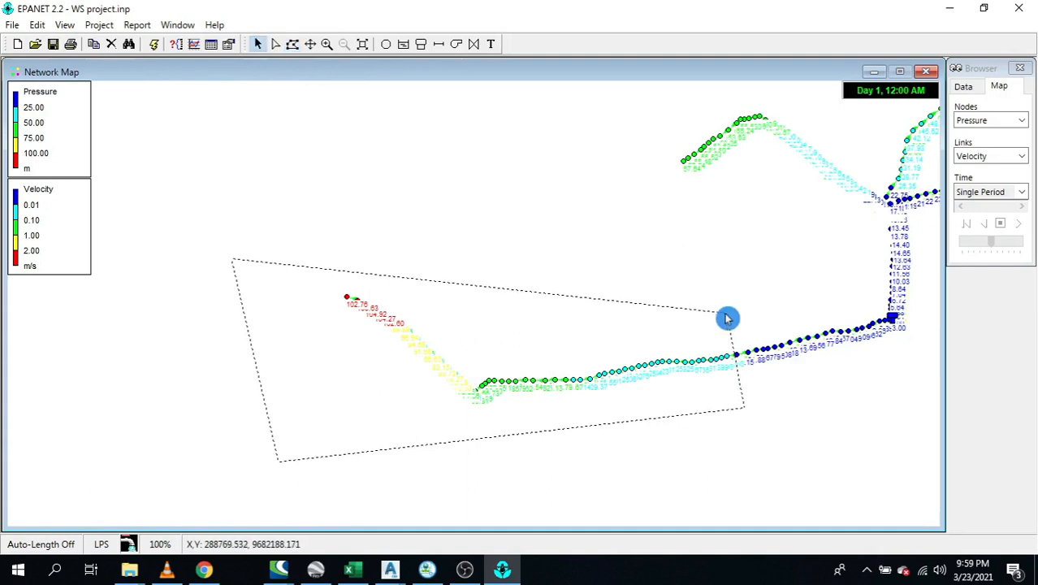
pyautogui.click(38, 24)
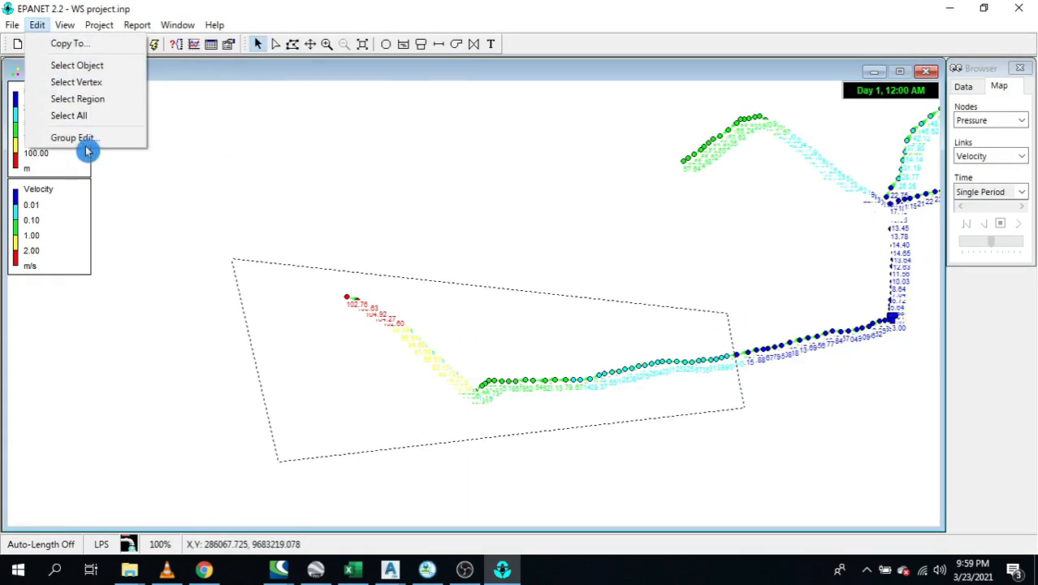
pyautogui.click(74, 137)
pyautogui.click(468, 237)
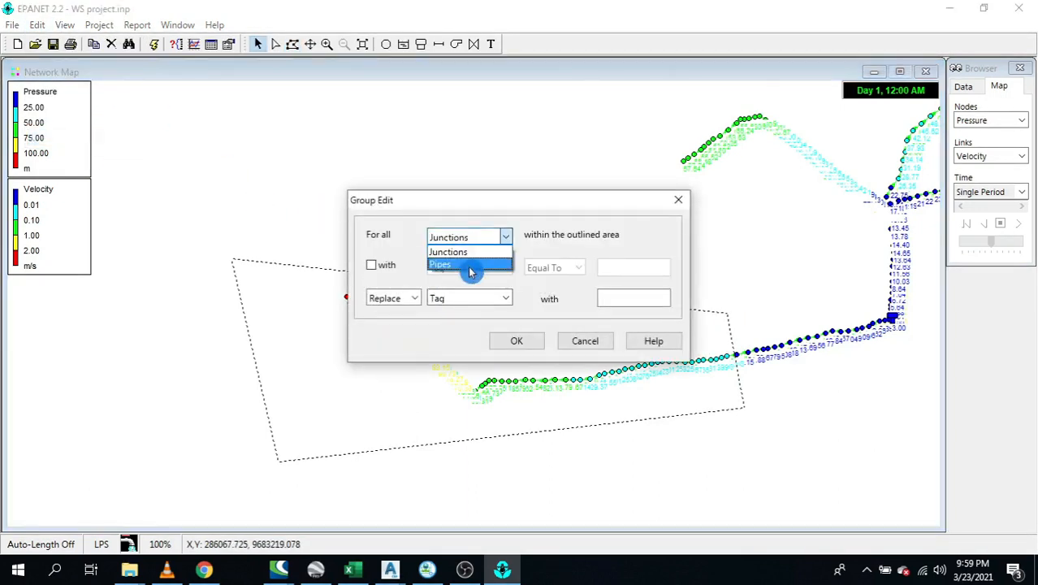
pyautogui.click(470, 262)
pyautogui.click(466, 300)
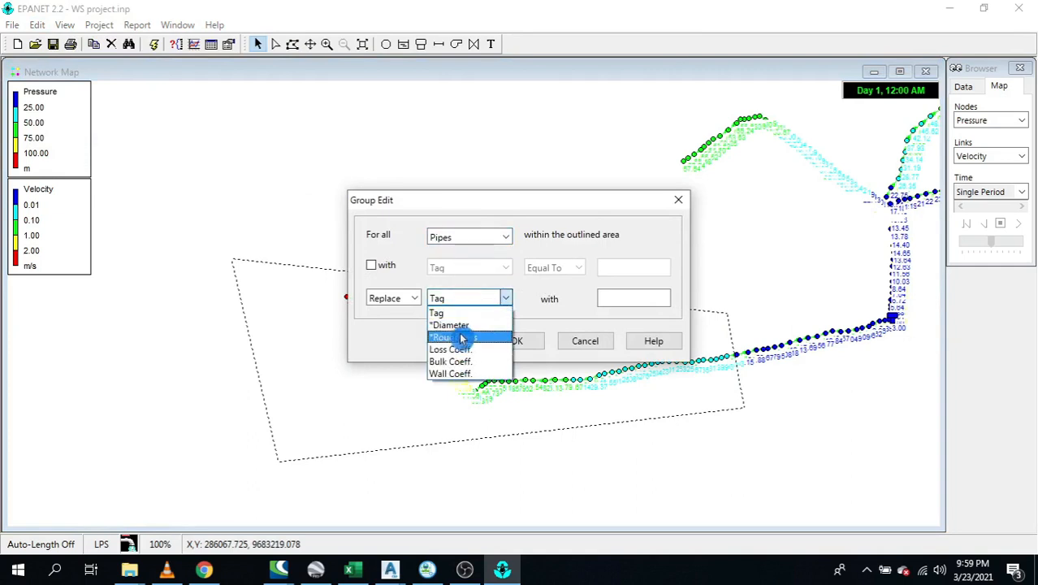
pyautogui.click(454, 325)
pyautogui.click(627, 299)
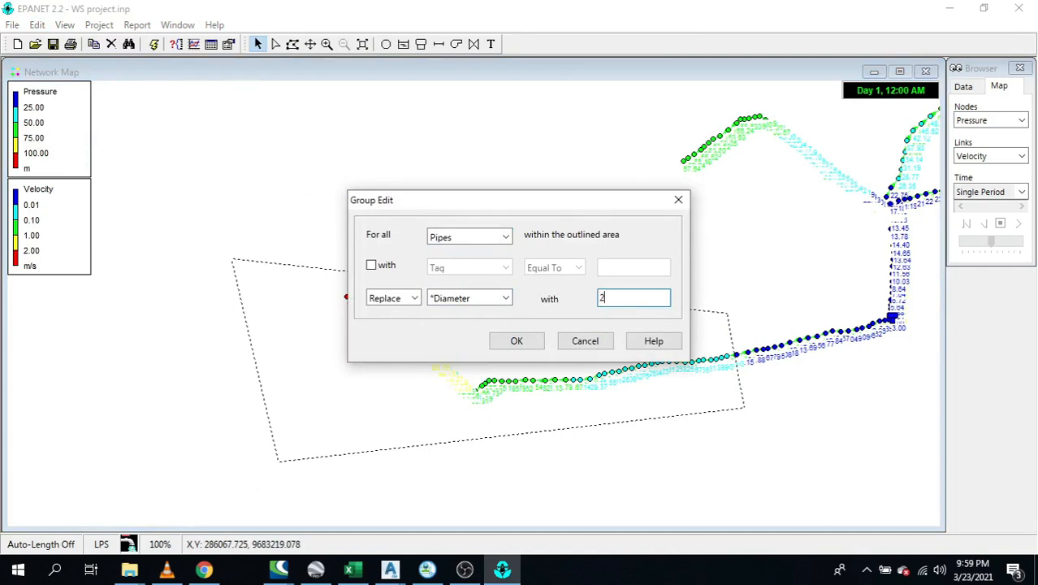
pyautogui.click(517, 348)
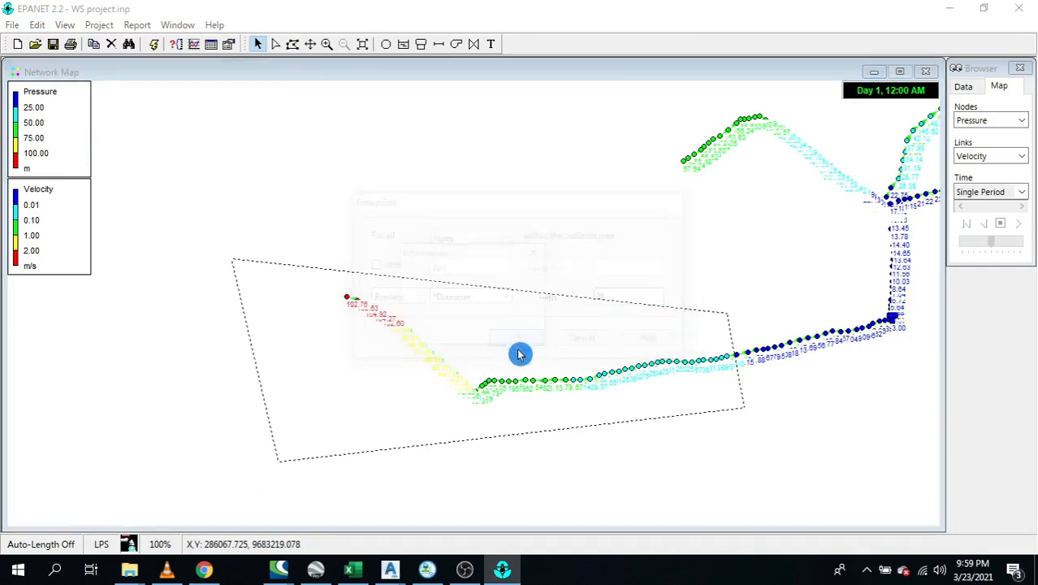
pyautogui.click(487, 326)
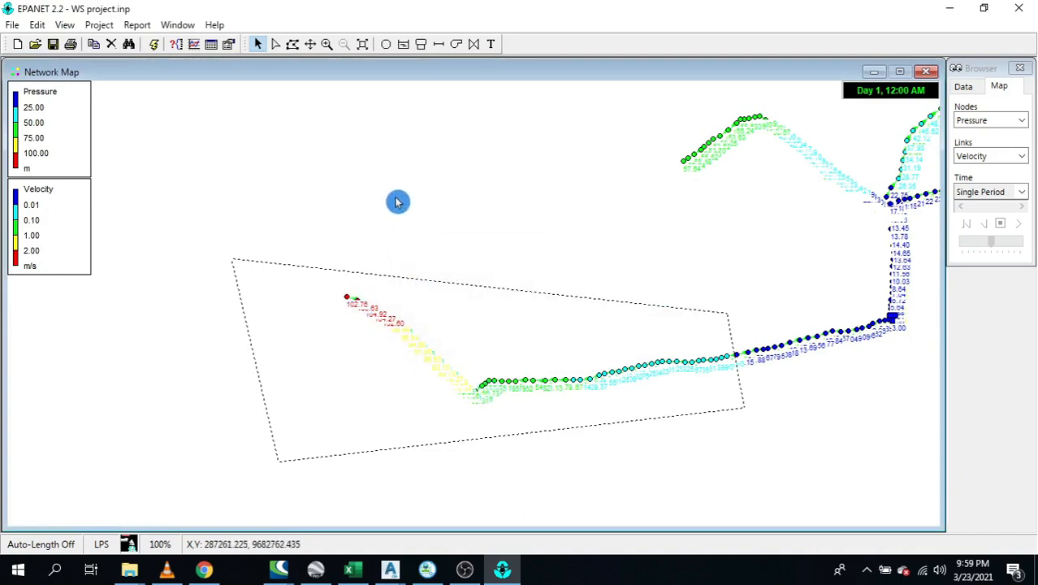
# Run the hydraulic analysis on the edited network and dismiss the run status and status report
pyautogui.click(392, 242)
pyautogui.scroll(1, 345, 305)
pyautogui.scroll(1, 455, 329)
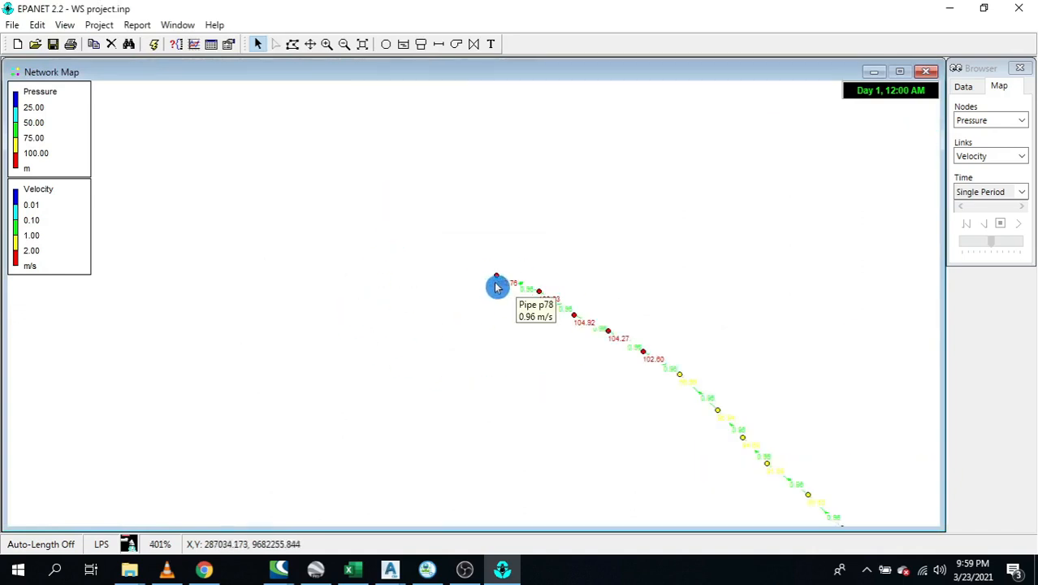
pyautogui.click(155, 44)
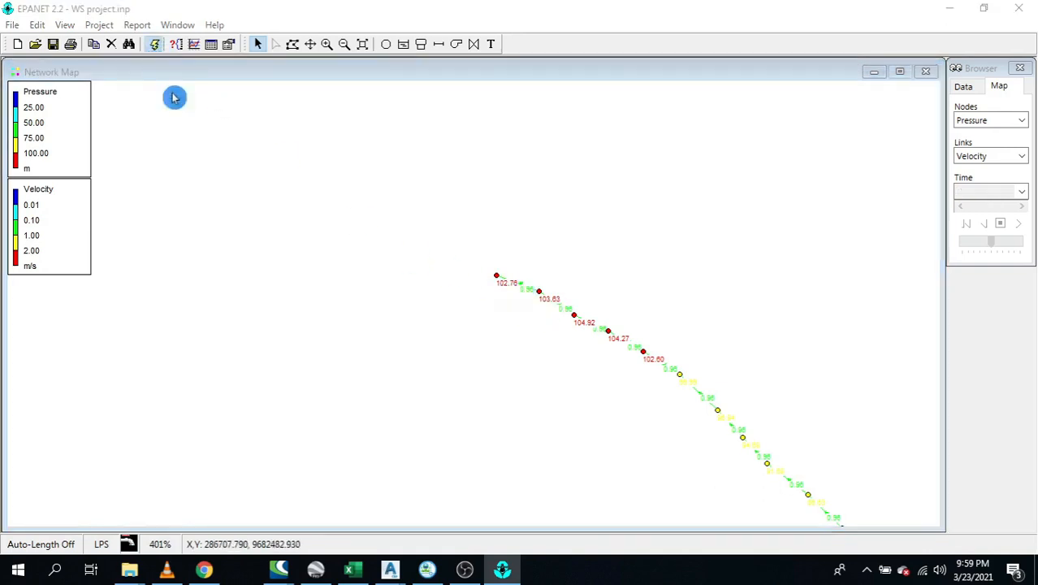
pyautogui.click(520, 305)
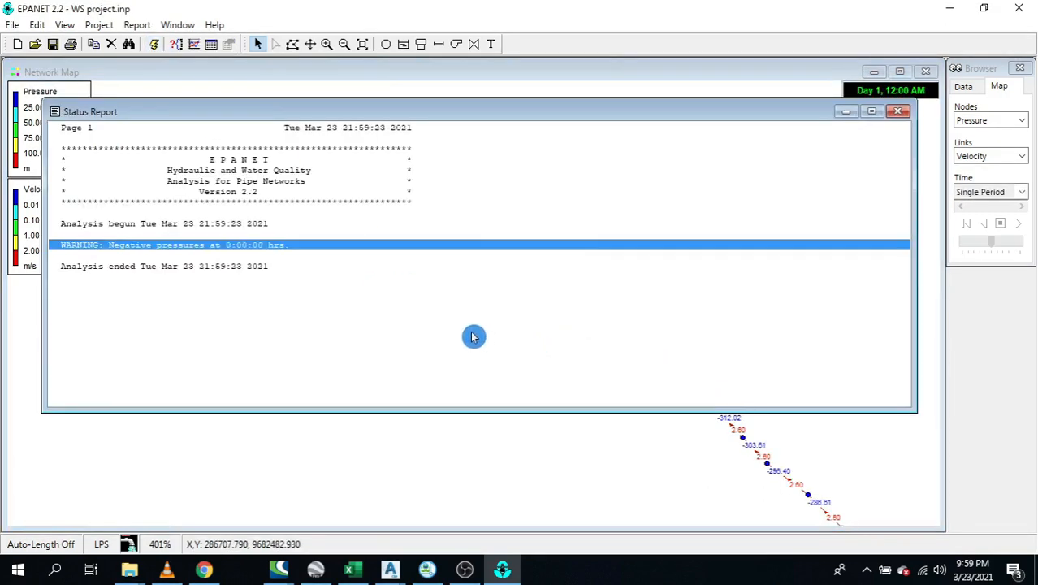
pyautogui.click(899, 113)
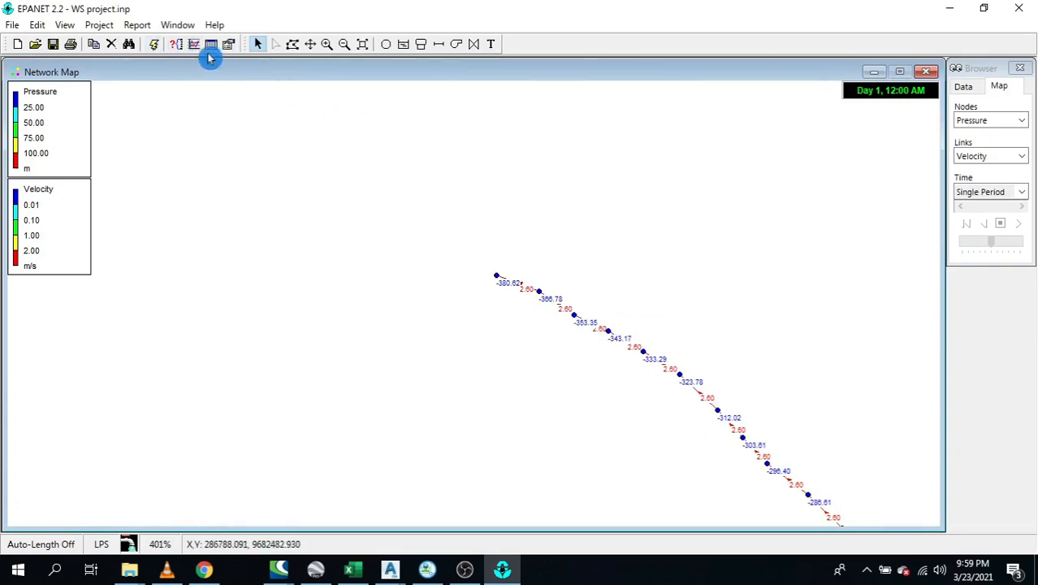
# Examine the node pressures and pipe velocities along the south-western branch, especially where the pipe diameter changes
pyautogui.scroll(-1, 203, 85)
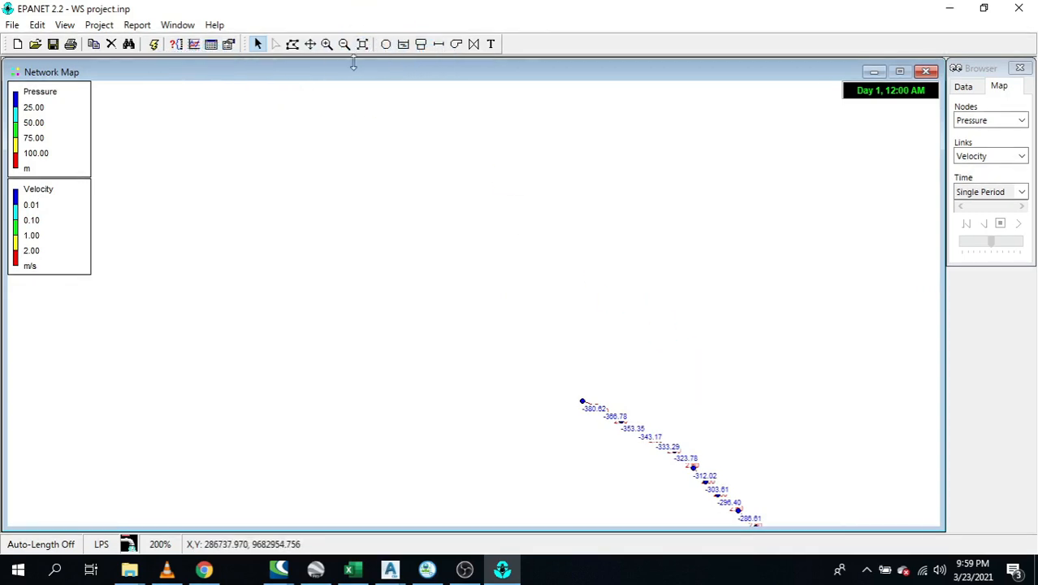
pyautogui.click(309, 44)
pyautogui.moveTo(799, 519); pyautogui.dragTo(526, 271)
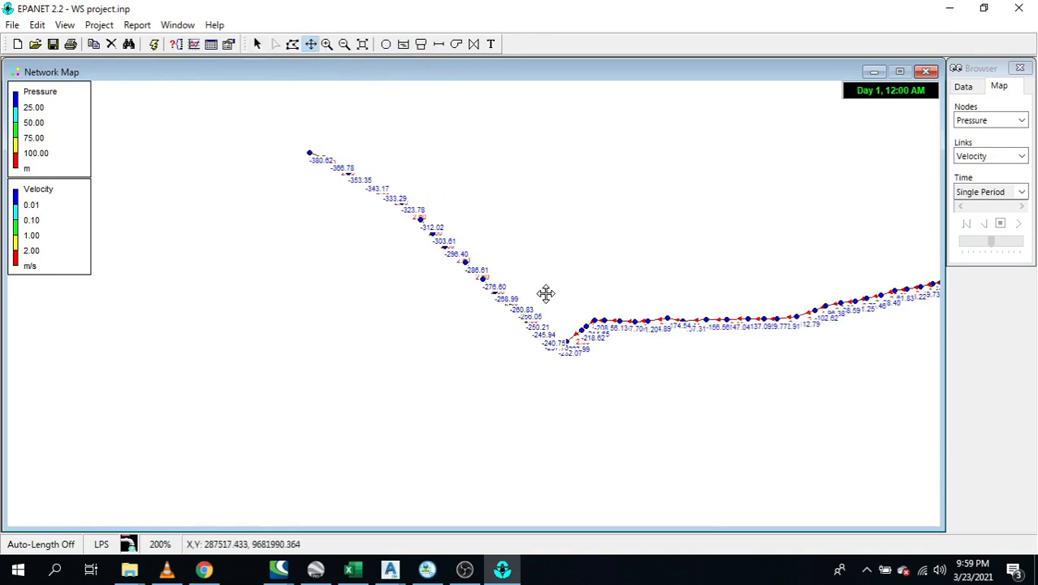
pyautogui.moveTo(834, 284); pyautogui.dragTo(625, 316)
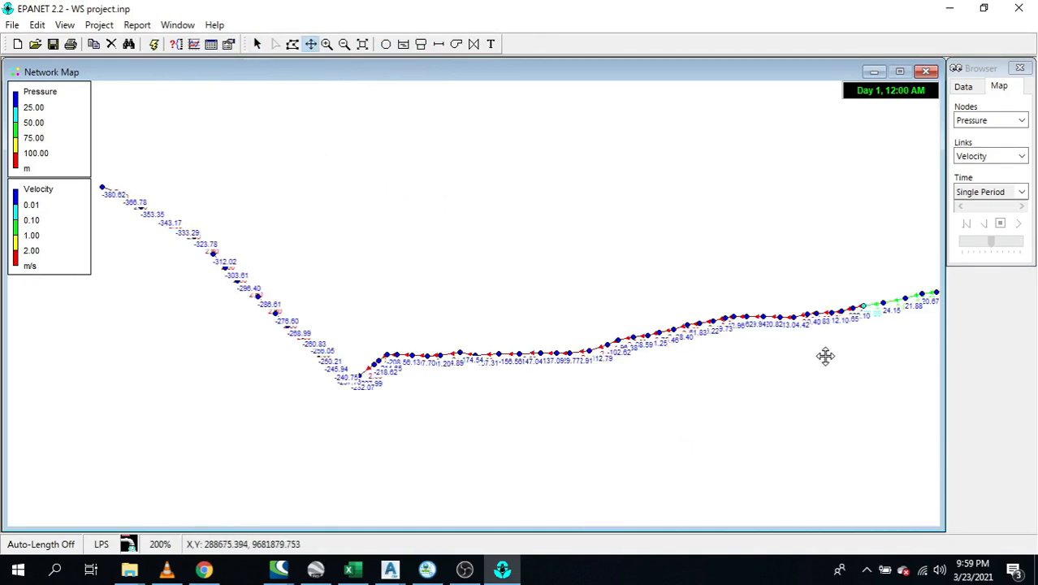
pyautogui.moveTo(749, 348); pyautogui.dragTo(725, 363)
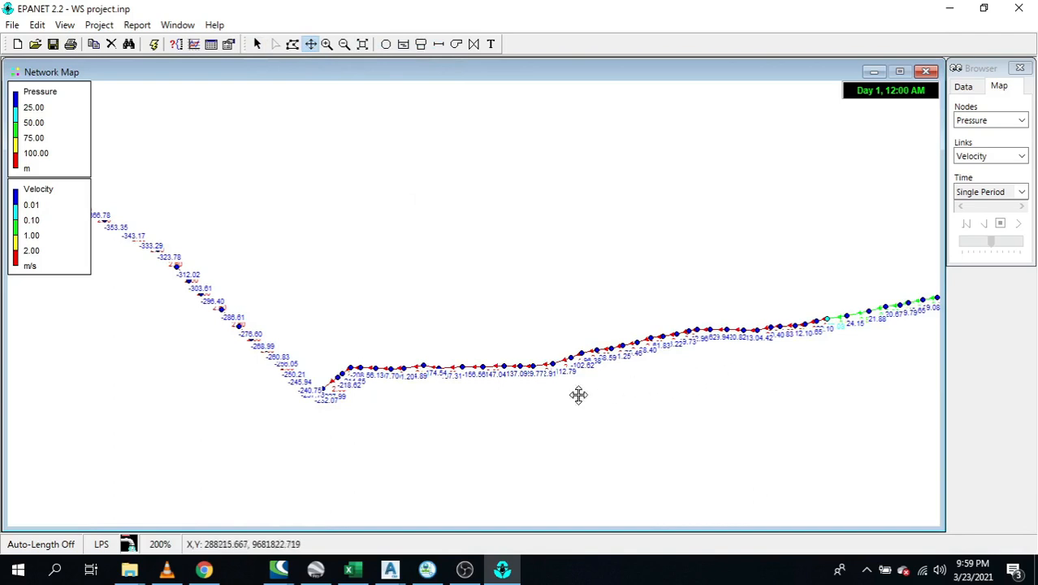
pyautogui.scroll(-2, 351, 423)
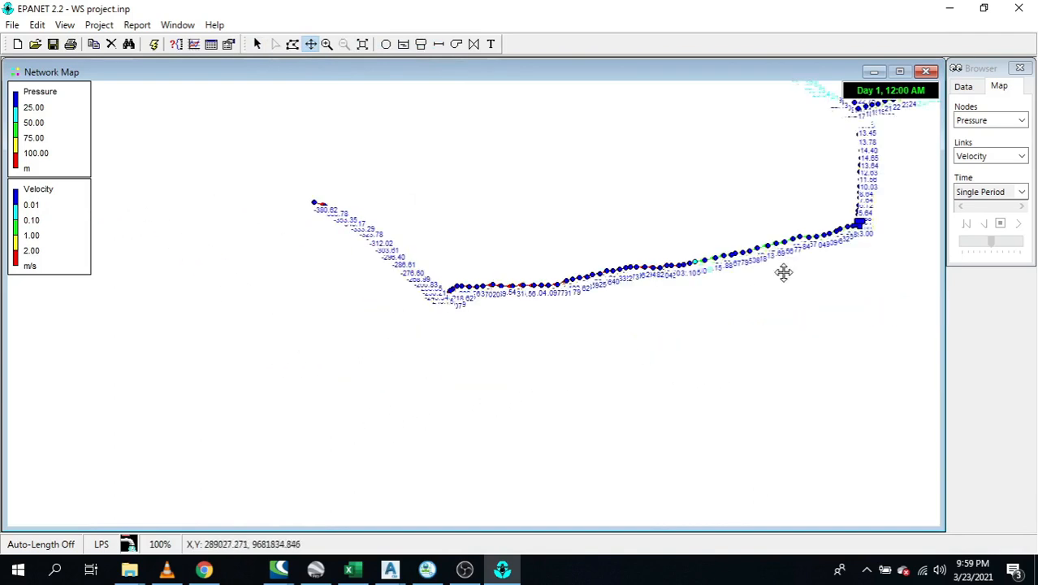
pyautogui.scroll(1, 849, 213)
pyautogui.moveTo(298, 423); pyautogui.dragTo(699, 399)
pyautogui.scroll(1, 563, 391)
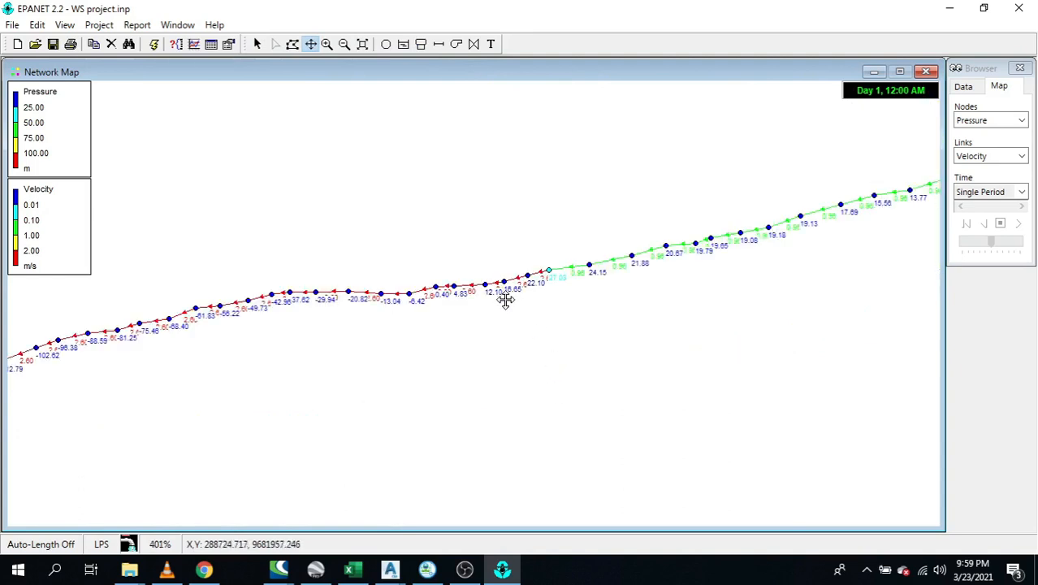
pyautogui.scroll(1, 479, 289)
pyautogui.scroll(1, 477, 288)
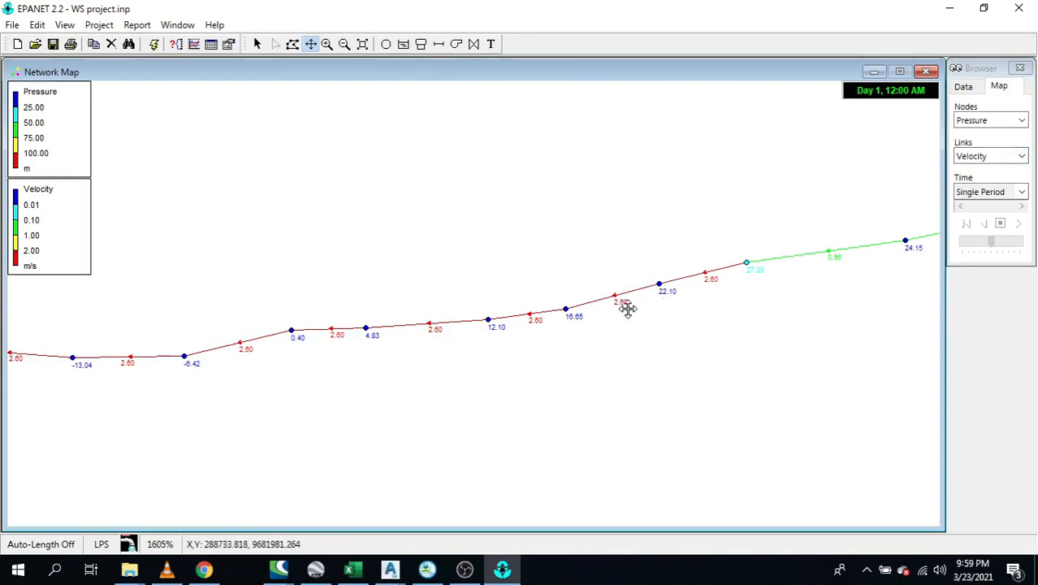
pyautogui.moveTo(281, 262); pyautogui.dragTo(606, 271)
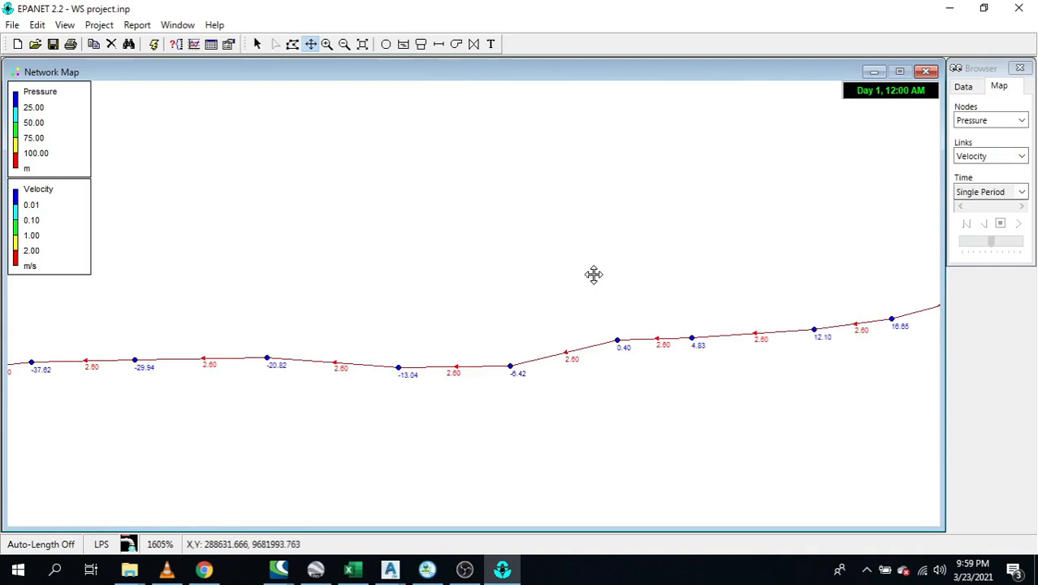
pyautogui.scroll(-1, 594, 275)
pyautogui.scroll(1, 724, 307)
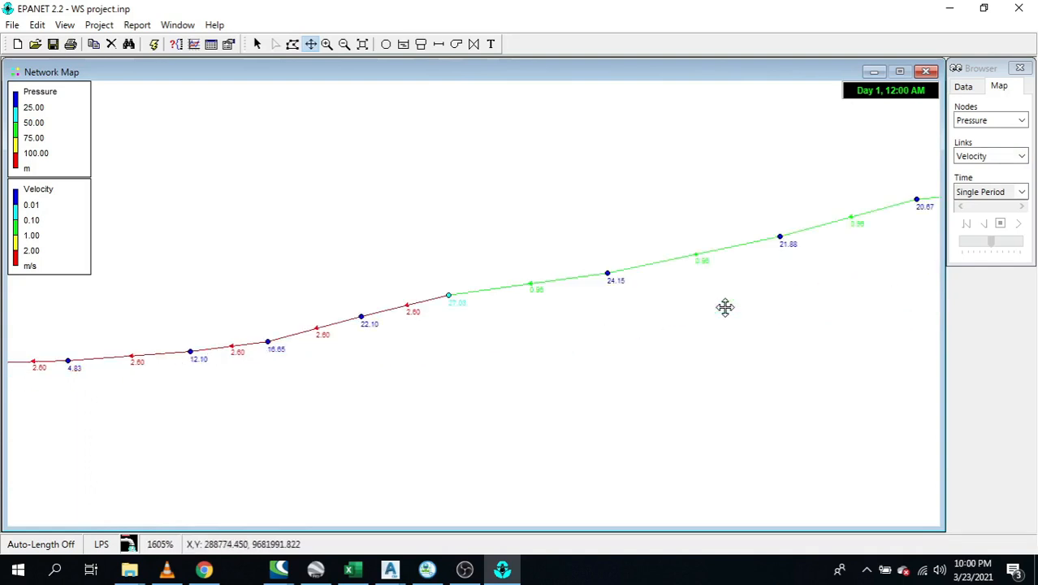
pyautogui.moveTo(391, 270); pyautogui.dragTo(718, 284)
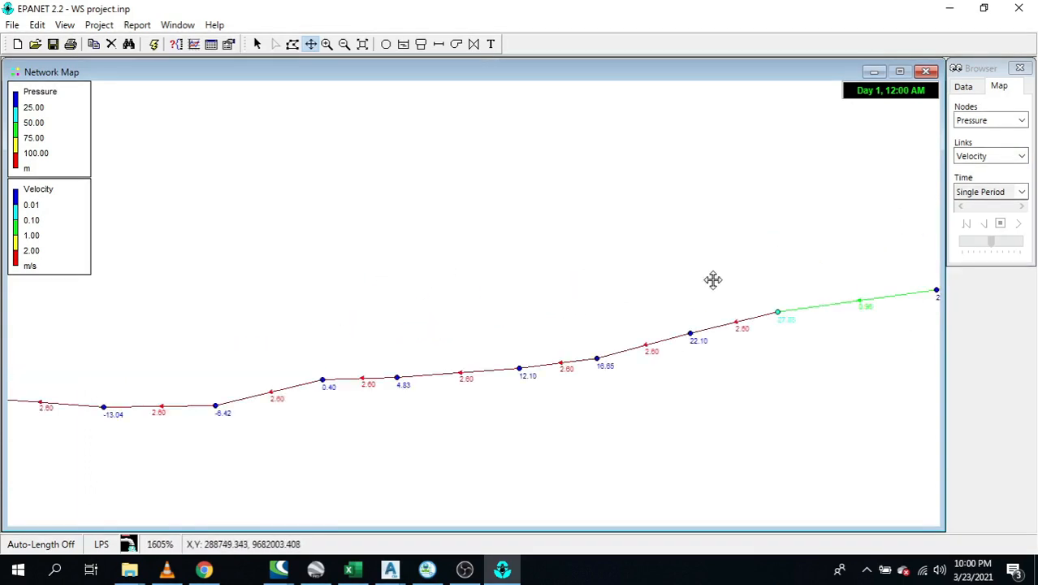
pyautogui.scroll(-1, 713, 281)
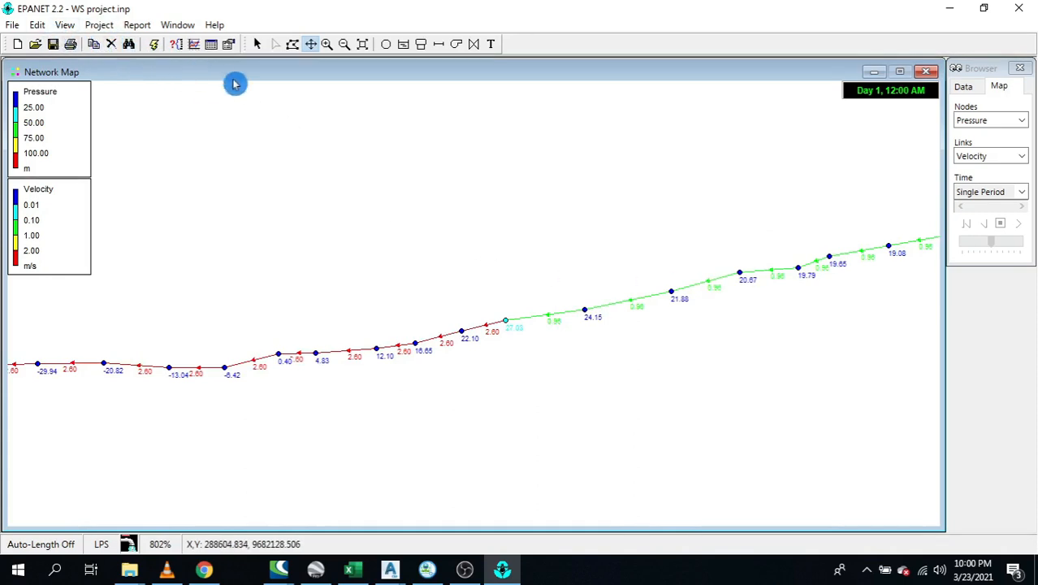
pyautogui.moveTo(309, 147); pyautogui.dragTo(378, 156)
pyautogui.scroll(-1, 378, 156)
pyautogui.moveTo(331, 220); pyautogui.dragTo(533, 168)
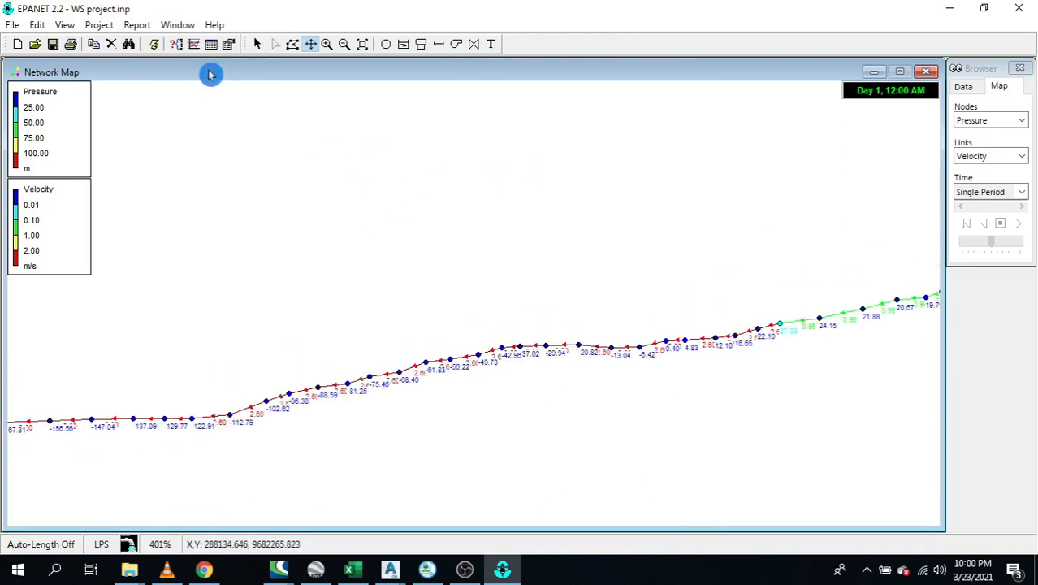
# Outline a four-sided region around the south-western branch, from its far end to just past the diameter change
pyautogui.scroll(-1, 317, 168)
pyautogui.moveTo(330, 225); pyautogui.dragTo(475, 215)
pyautogui.scroll(-1, 477, 214)
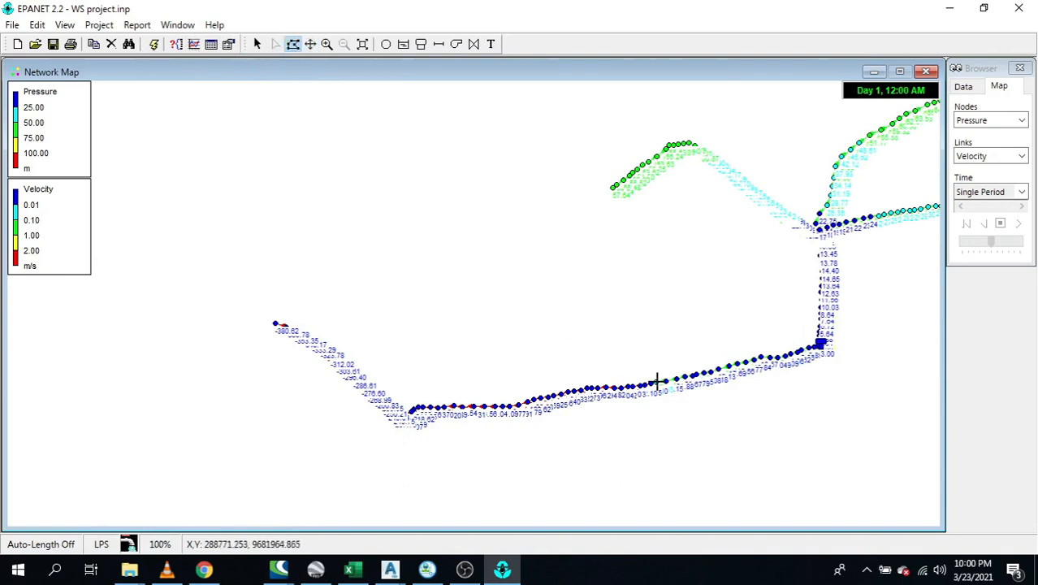
pyautogui.click(711, 460)
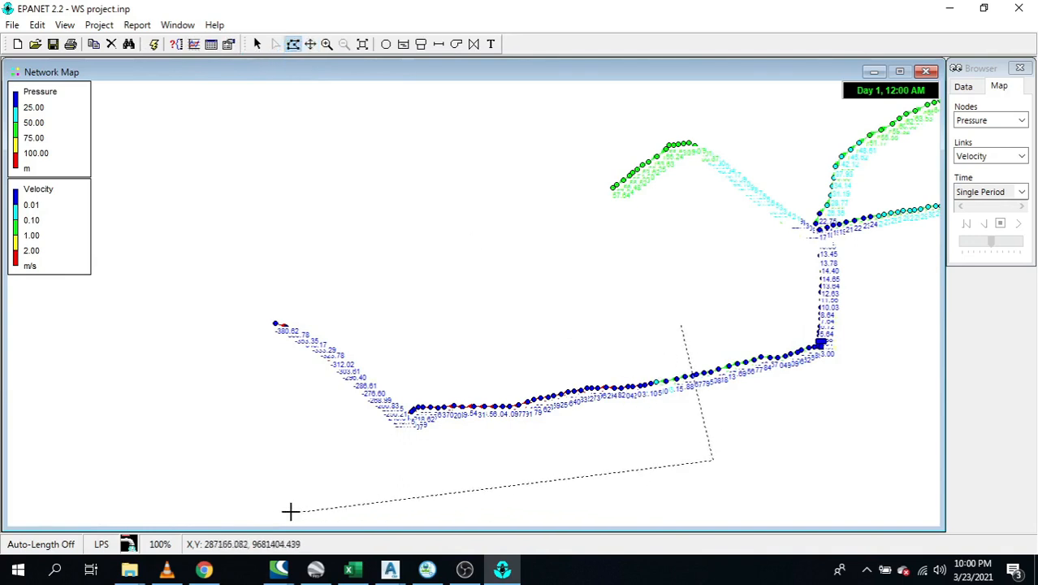
pyautogui.click(246, 500)
pyautogui.click(190, 244)
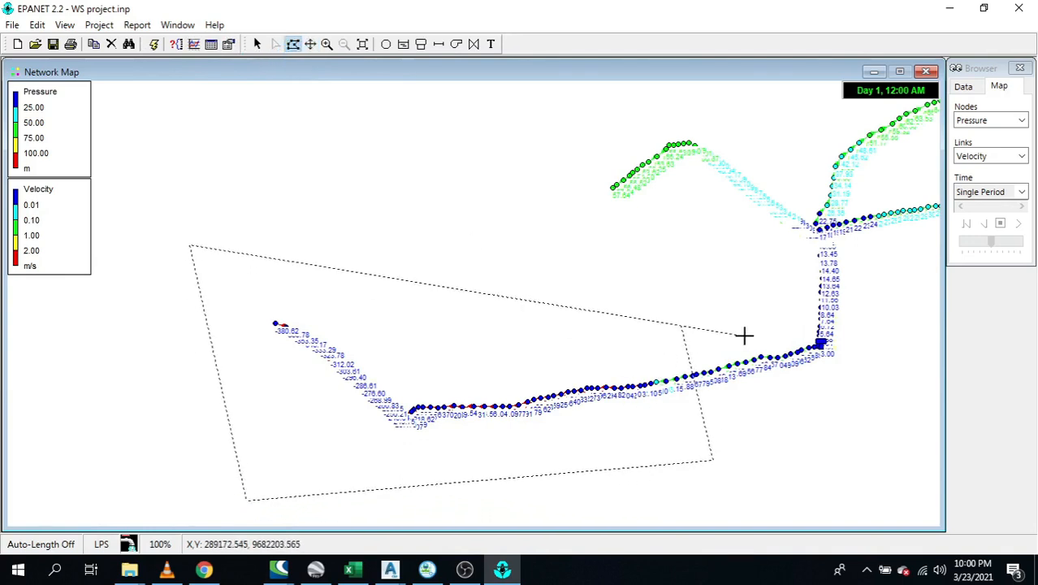
pyautogui.rightClick(682, 325)
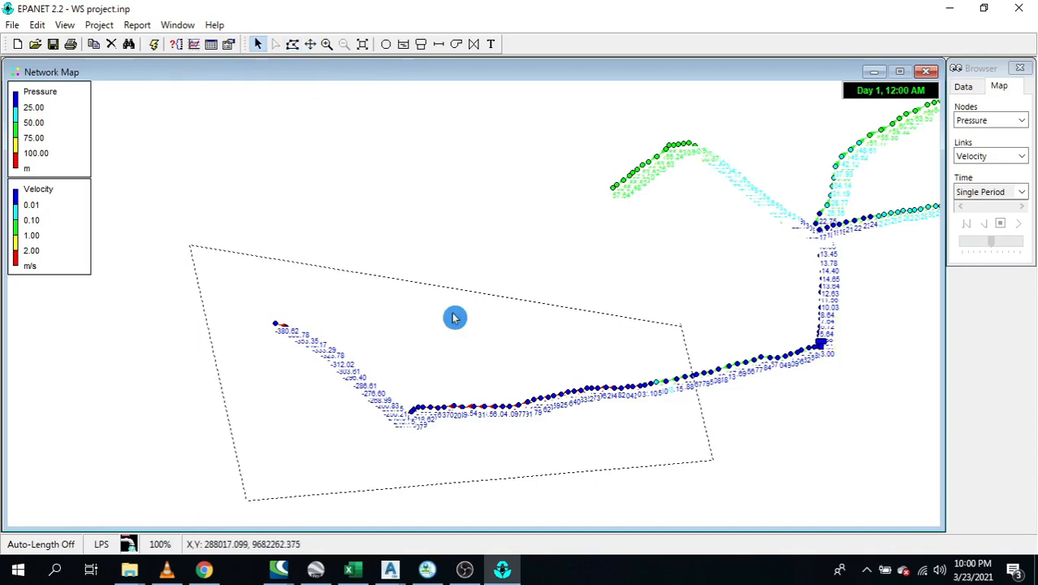
# Use Group Edit to replace the diameter of all pipes within the outlined area with 46
pyautogui.click(38, 25)
pyautogui.click(98, 139)
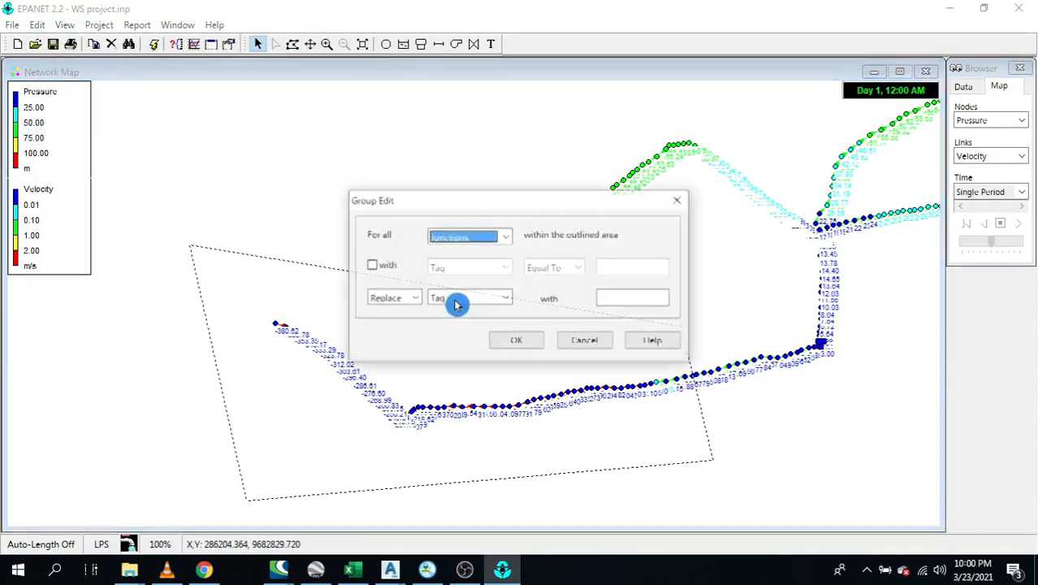
pyautogui.click(475, 301)
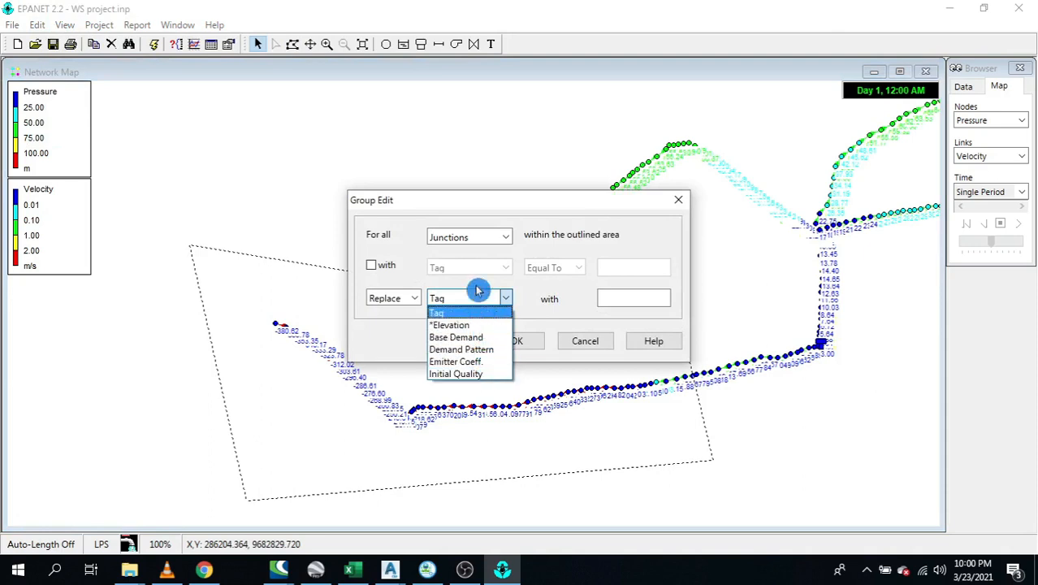
pyautogui.click(475, 237)
pyautogui.click(475, 237)
pyautogui.click(471, 261)
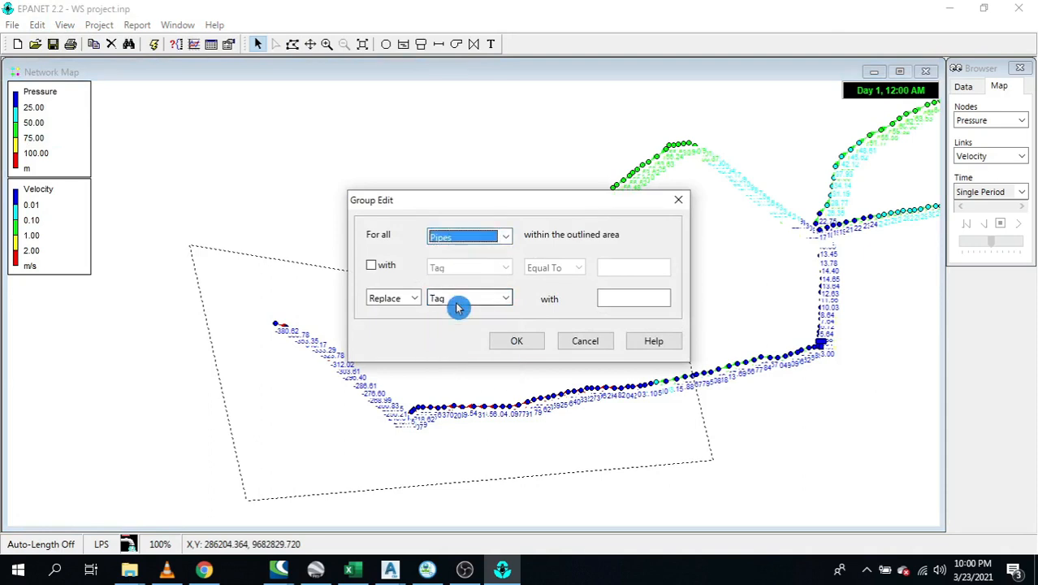
pyautogui.click(457, 306)
pyautogui.click(460, 325)
pyautogui.click(637, 295)
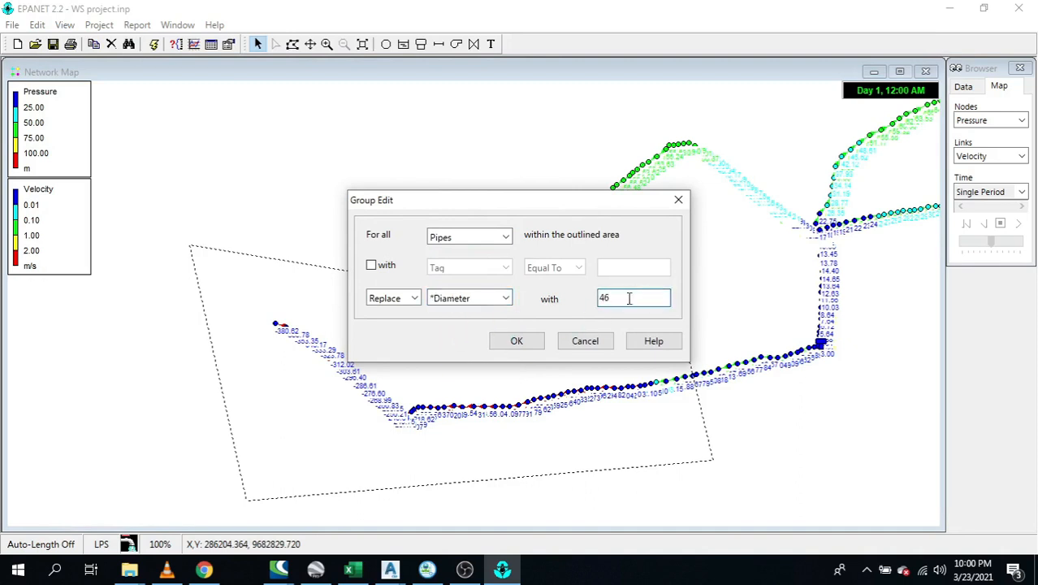
pyautogui.click(529, 341)
pyautogui.click(480, 321)
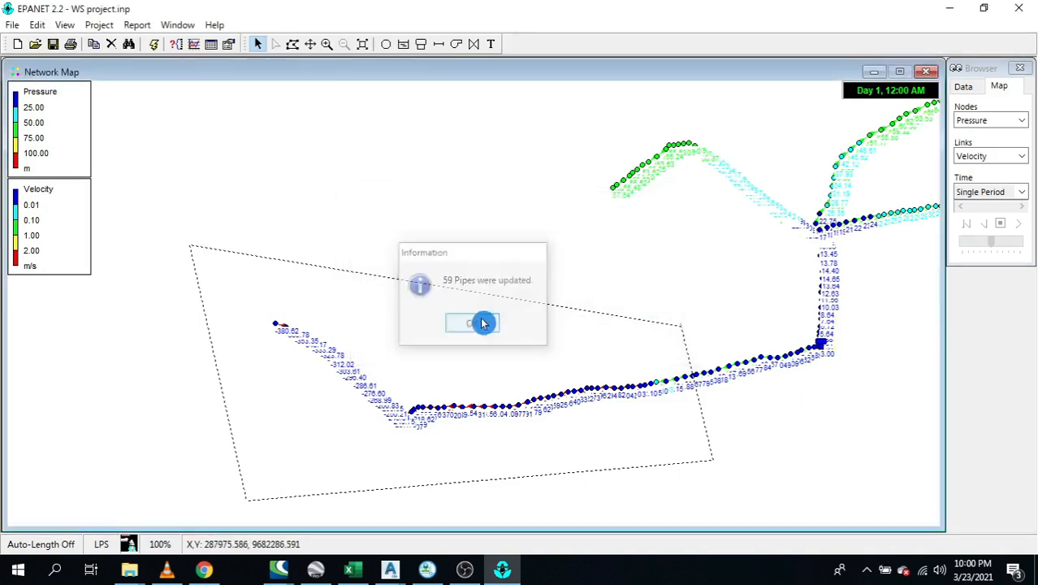
# Rerun the hydraulic analysis with the updated branch diameters and dismiss the run status
pyautogui.scroll(1, 686, 411)
pyautogui.click(582, 280)
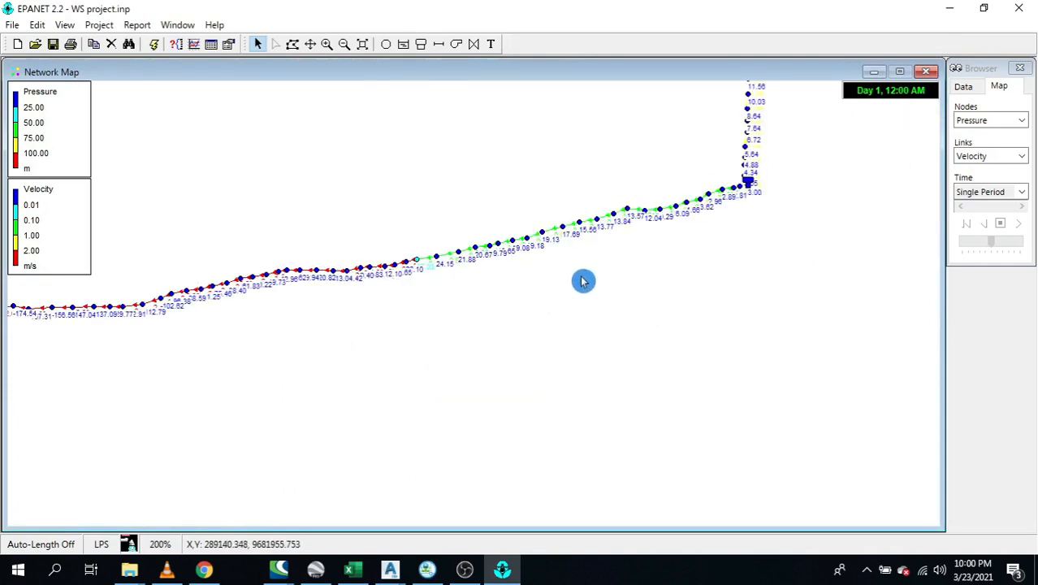
pyautogui.click(154, 44)
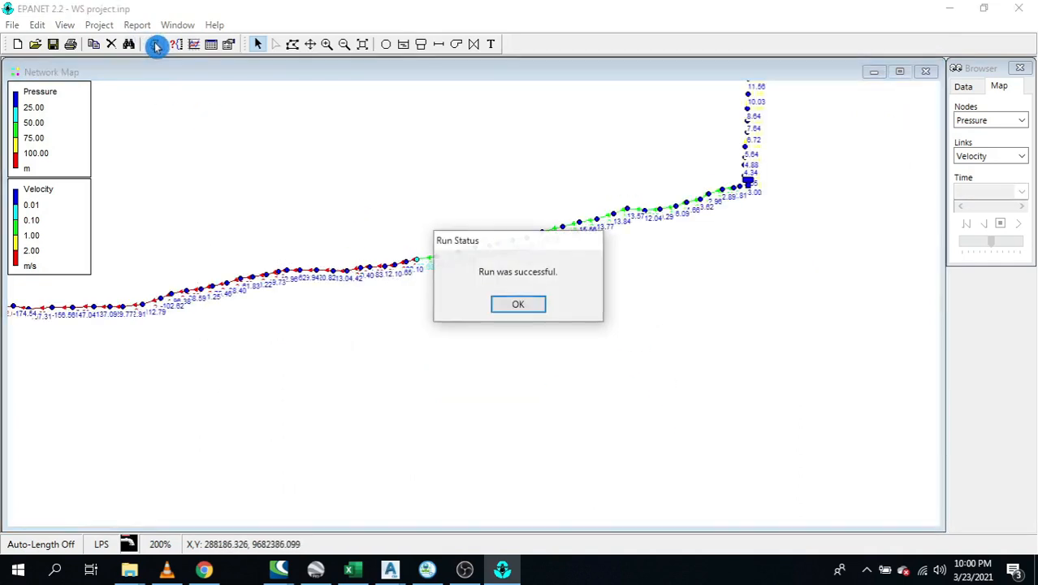
pyautogui.click(501, 306)
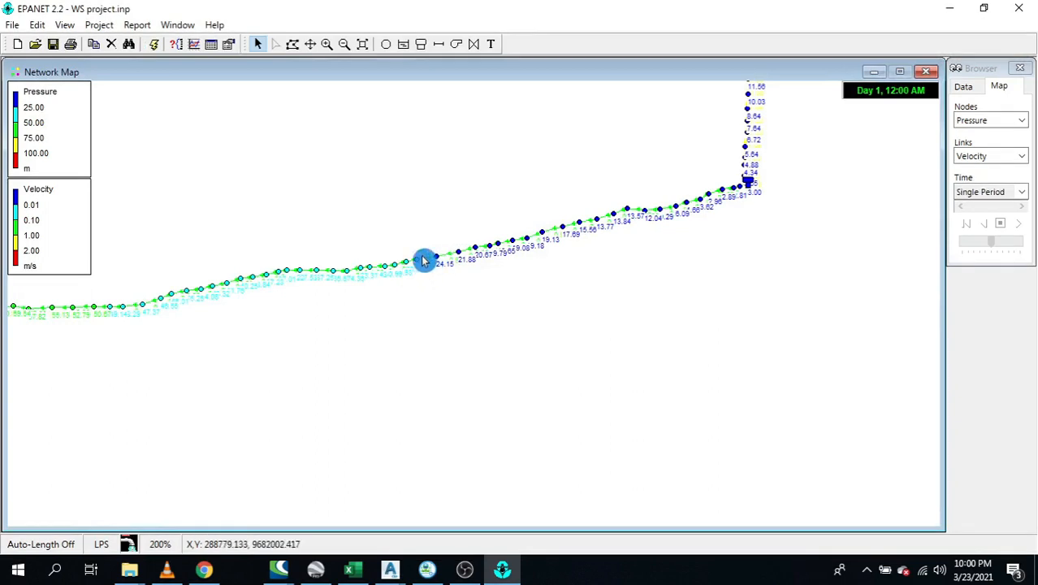
# Check the diameters in the properties of the adjacent pipes p20 and p21 on the south-western branch
pyautogui.scroll(2, 424, 259)
pyautogui.scroll(1, 524, 297)
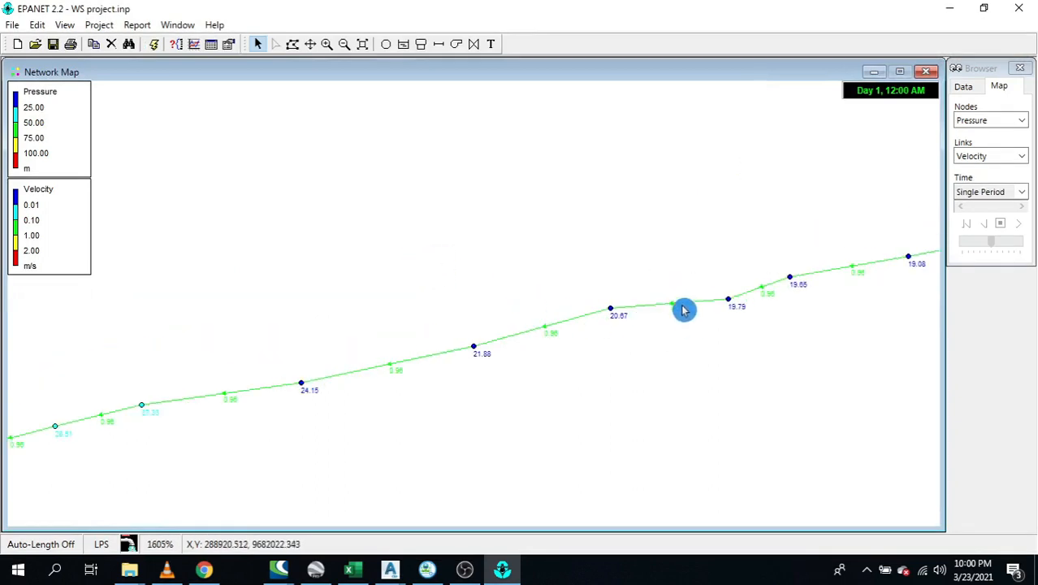
pyautogui.doubleClick(682, 308)
pyautogui.click(542, 320)
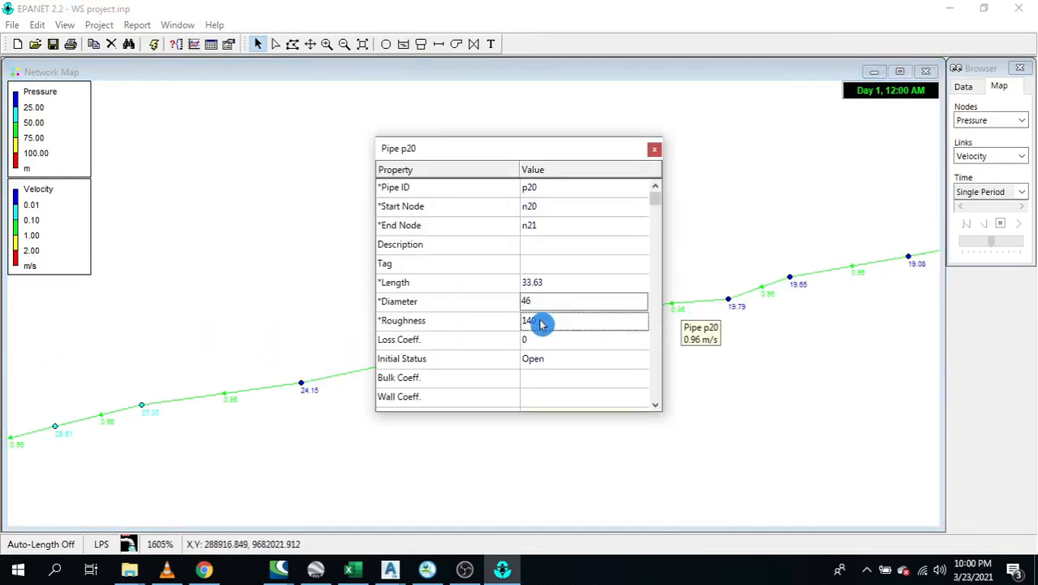
pyautogui.click(654, 153)
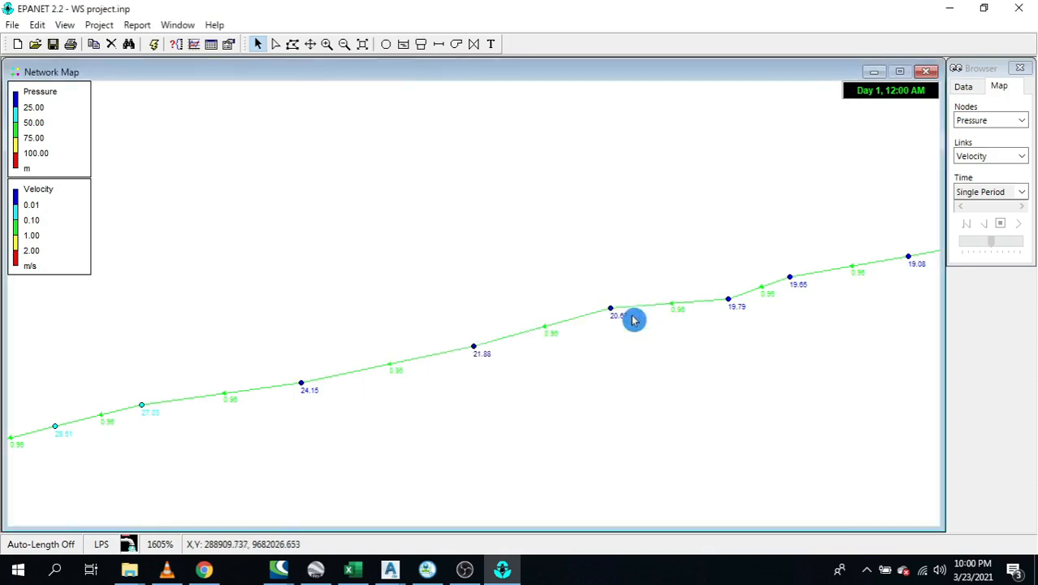
pyautogui.doubleClick(526, 340)
pyautogui.click(654, 151)
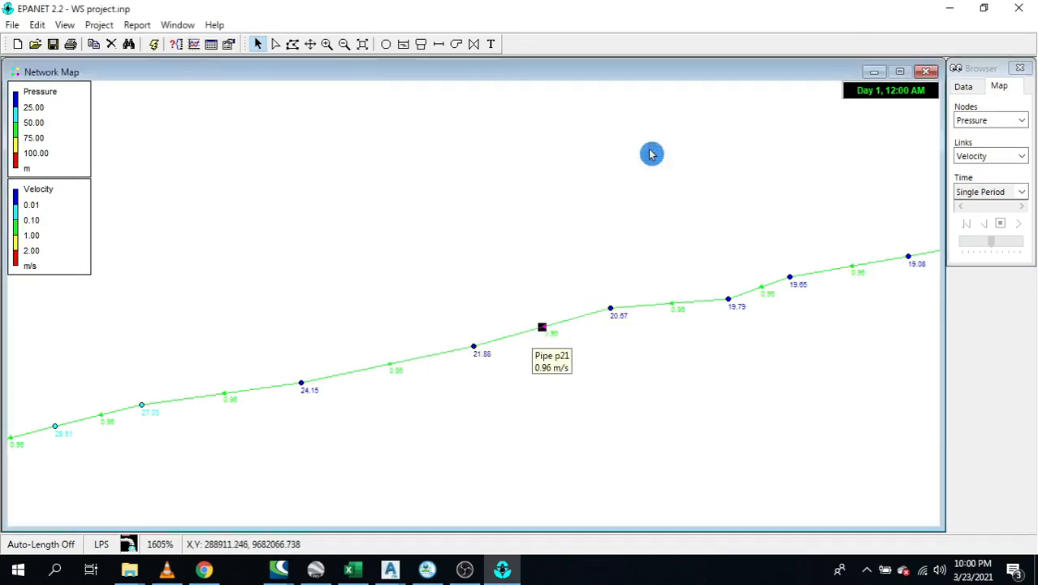
# Outline a four-sided region around the branch's far section, from its end node to the bend where it turns east
pyautogui.click(310, 44)
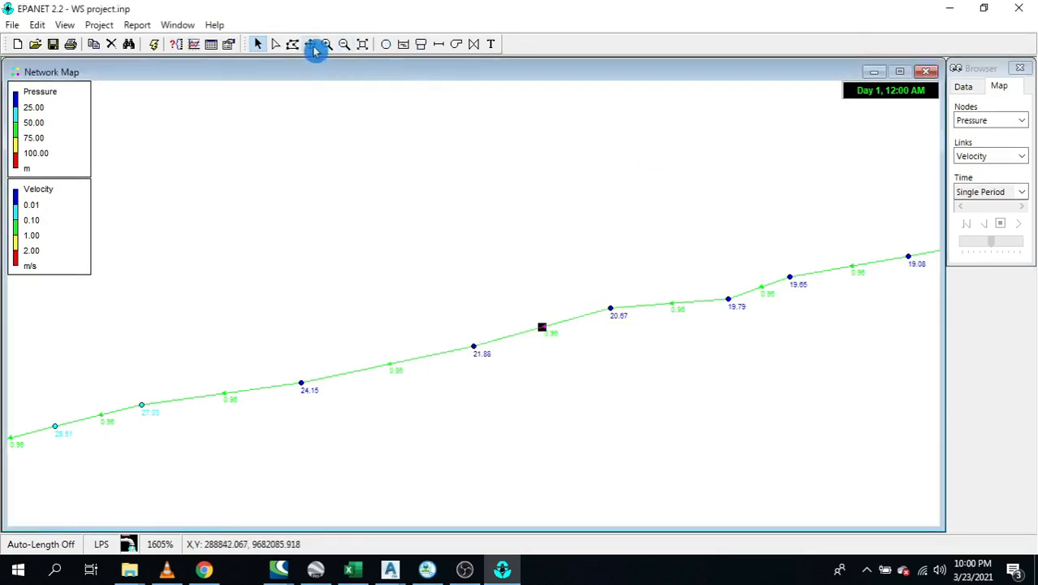
pyautogui.moveTo(274, 261); pyautogui.dragTo(747, 255)
pyautogui.scroll(-5, 660, 285)
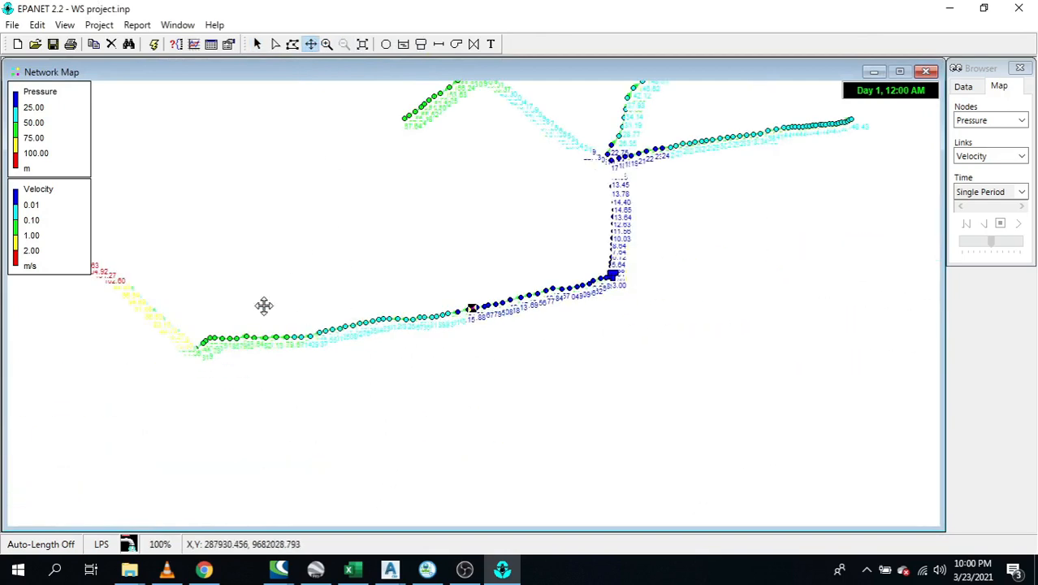
pyautogui.moveTo(264, 303); pyautogui.dragTo(644, 273)
pyautogui.scroll(1, 544, 295)
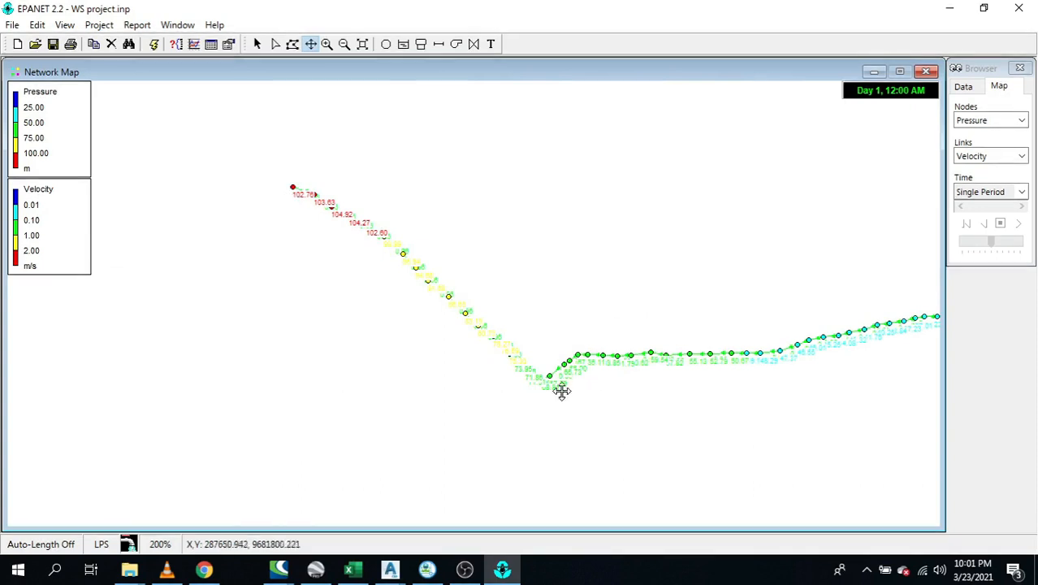
pyautogui.scroll(1, 542, 385)
pyautogui.moveTo(410, 333); pyautogui.dragTo(683, 467)
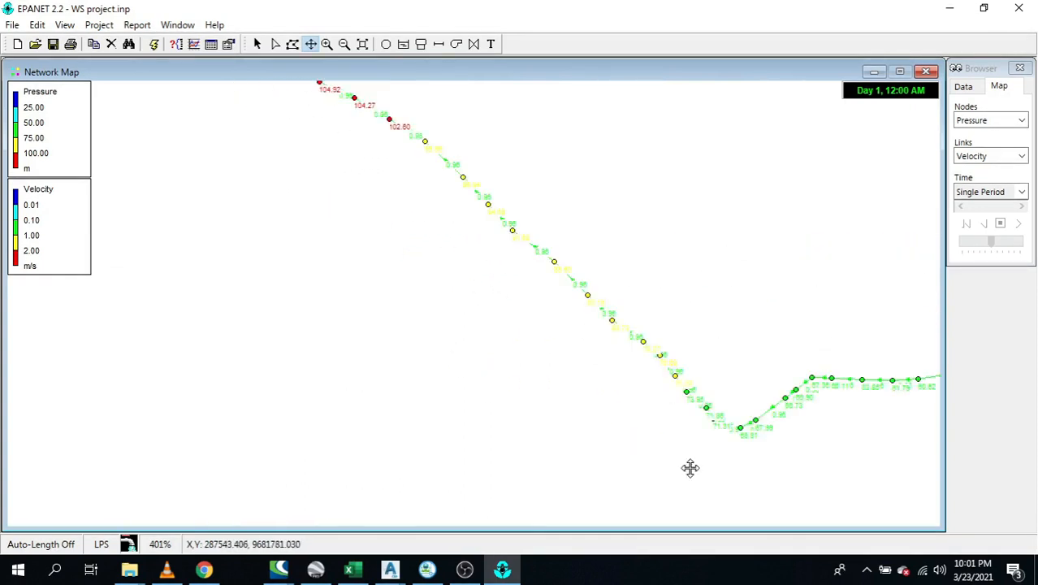
pyautogui.scroll(-1, 691, 462)
pyautogui.moveTo(507, 362); pyautogui.dragTo(607, 414)
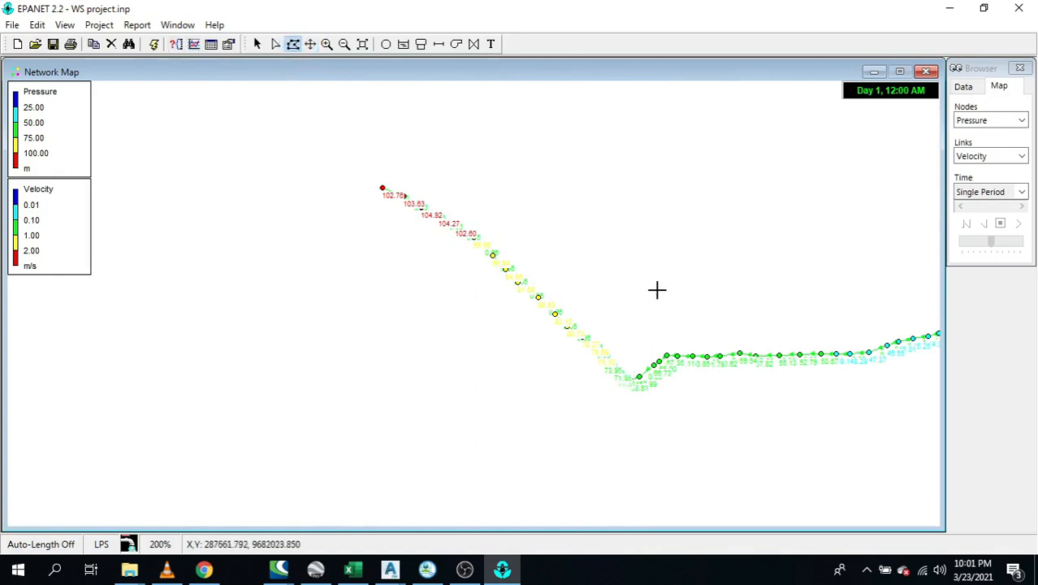
pyautogui.click(256, 299)
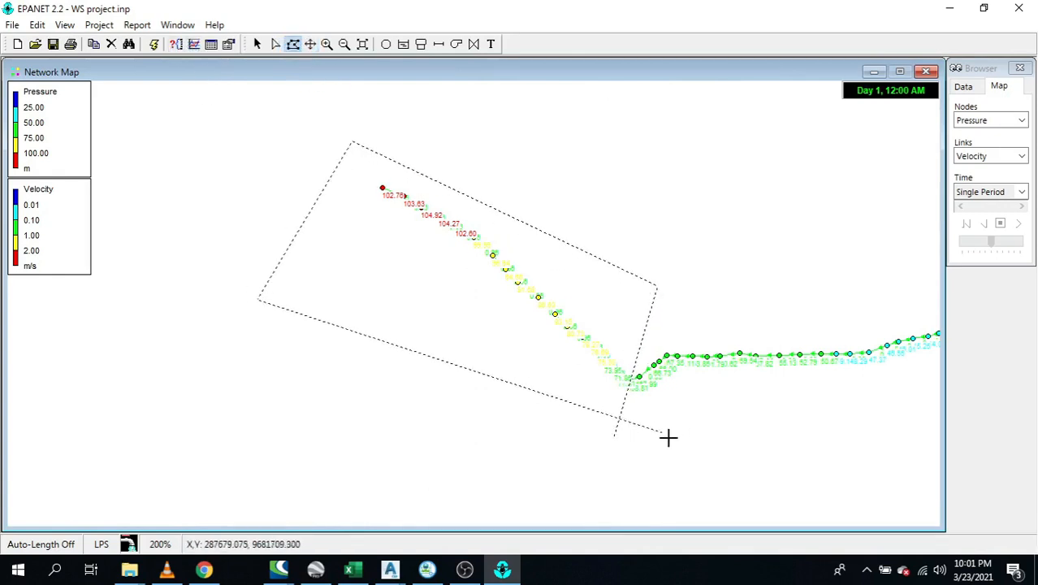
pyautogui.rightClick(614, 437)
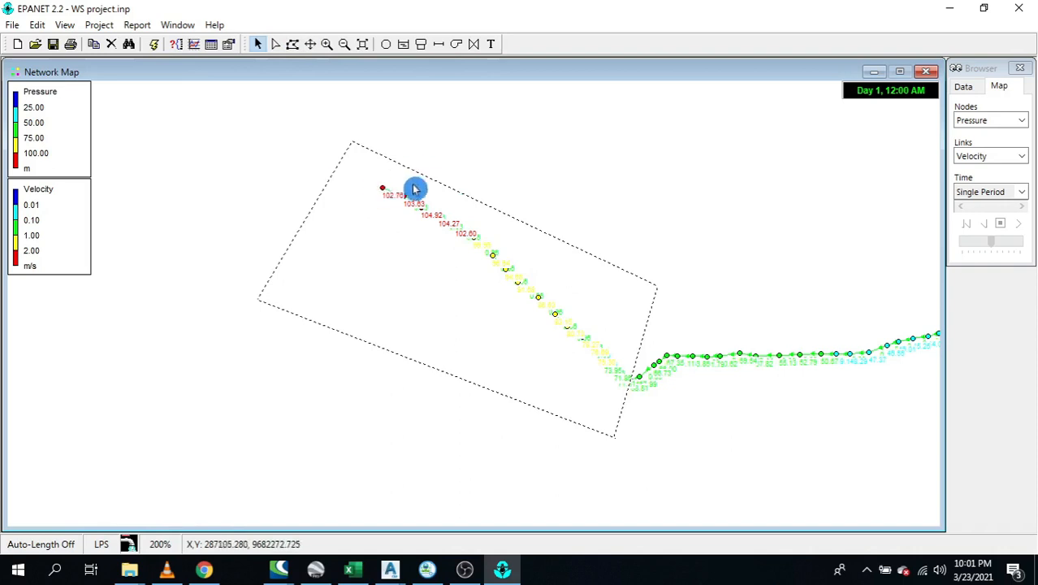
# Use Group Edit to try a smaller diameter for all pipes within the outlined area
pyautogui.click(37, 25)
pyautogui.click(85, 136)
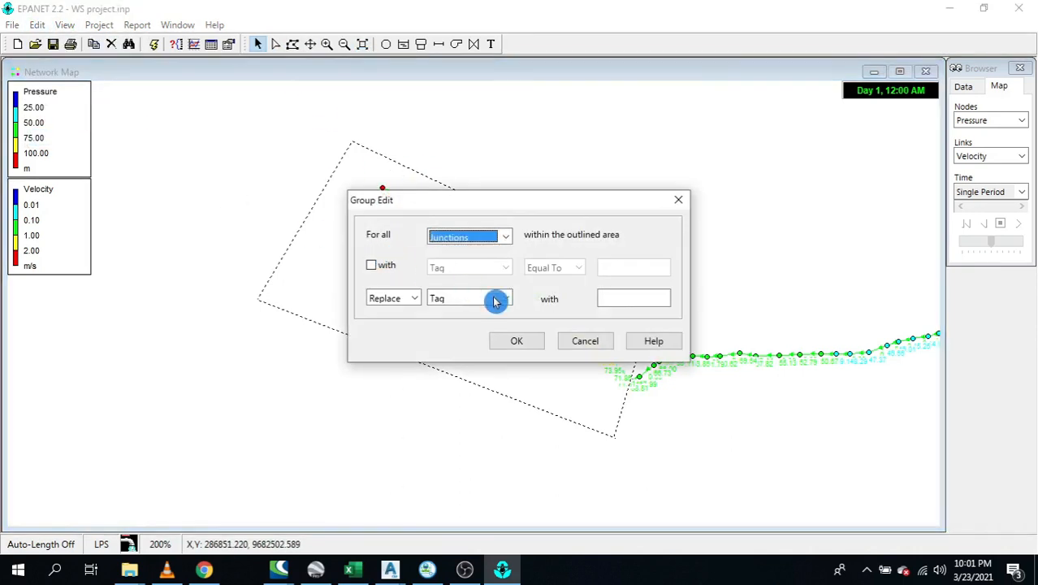
pyautogui.click(485, 298)
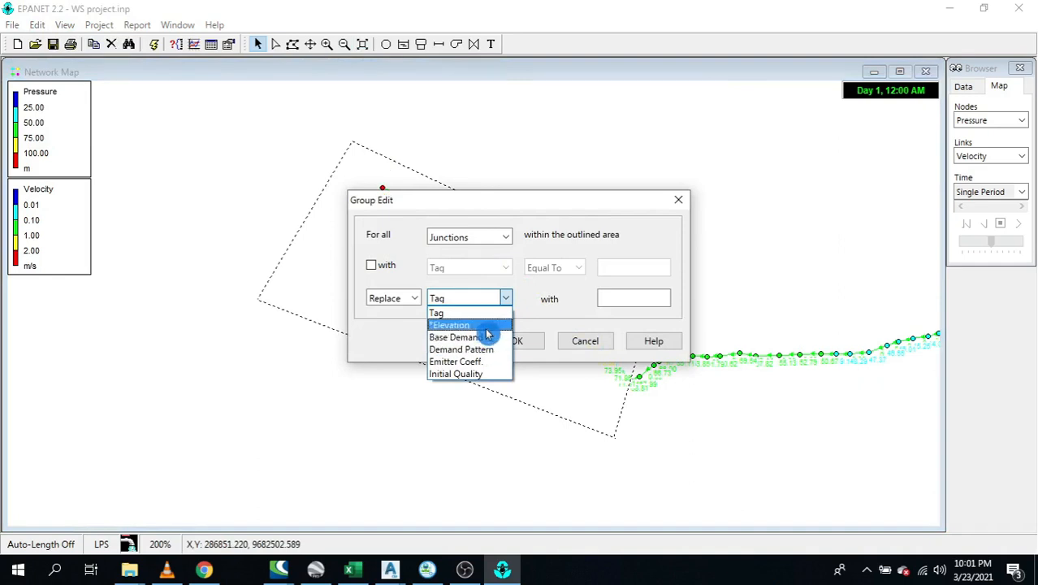
pyautogui.click(455, 238)
pyautogui.click(471, 299)
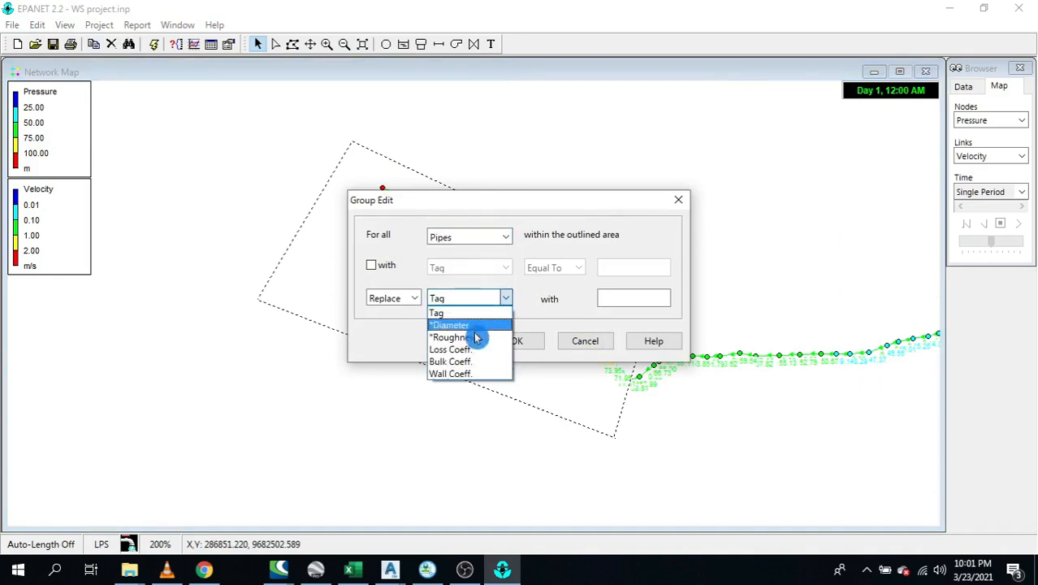
pyautogui.click(473, 323)
pyautogui.click(612, 297)
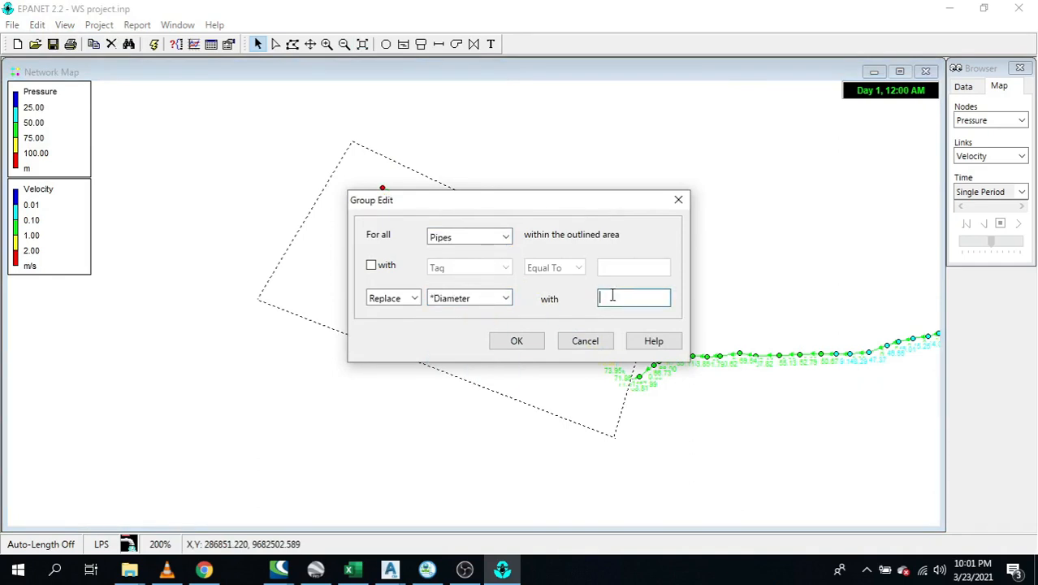
pyautogui.click(516, 341)
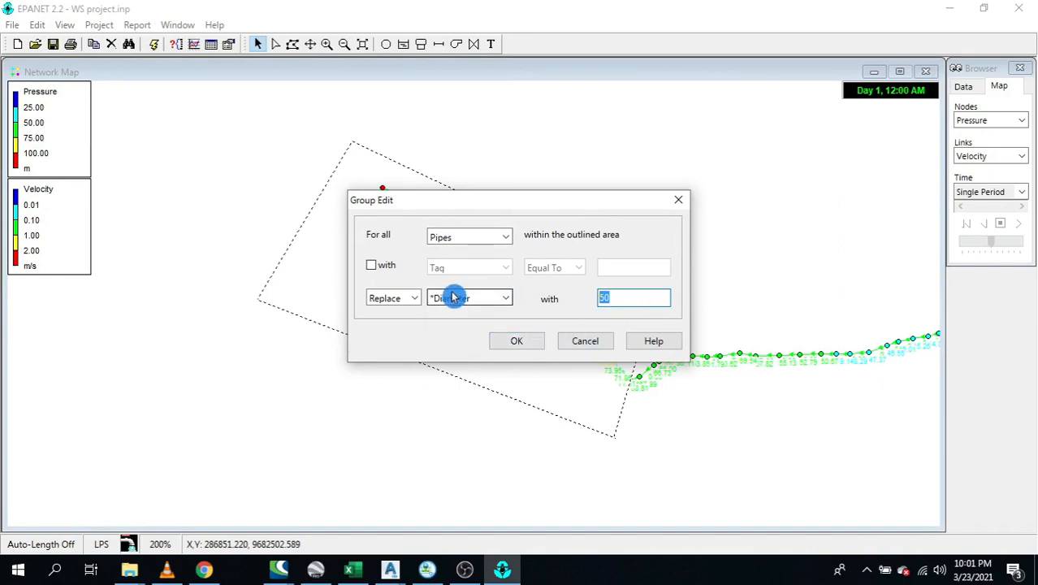
pyautogui.click(515, 342)
pyautogui.click(488, 321)
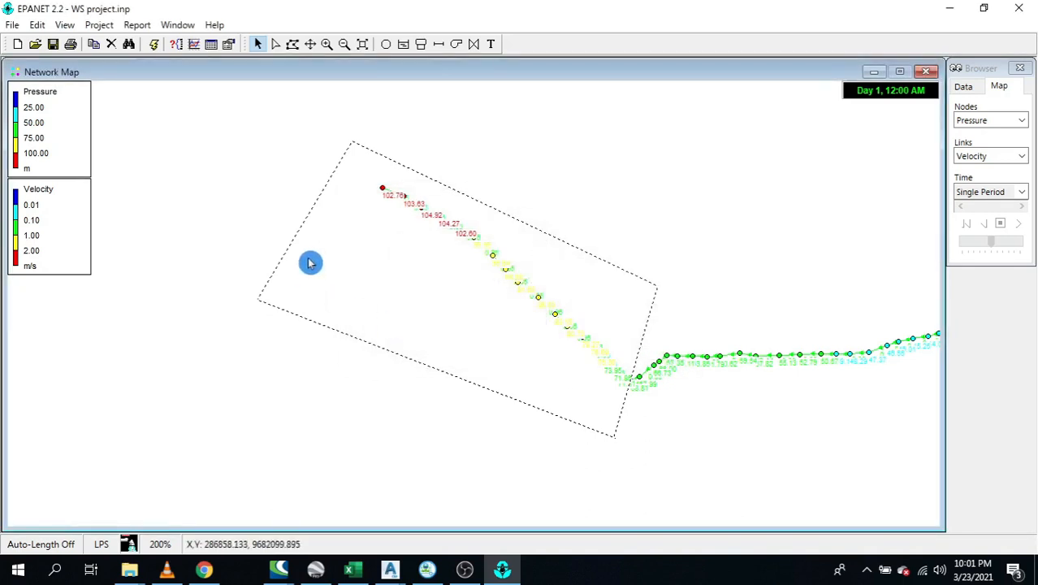
# Run the hydraulic analysis with the trial diameter, then dismiss the run status and close the status report
pyautogui.click(160, 48)
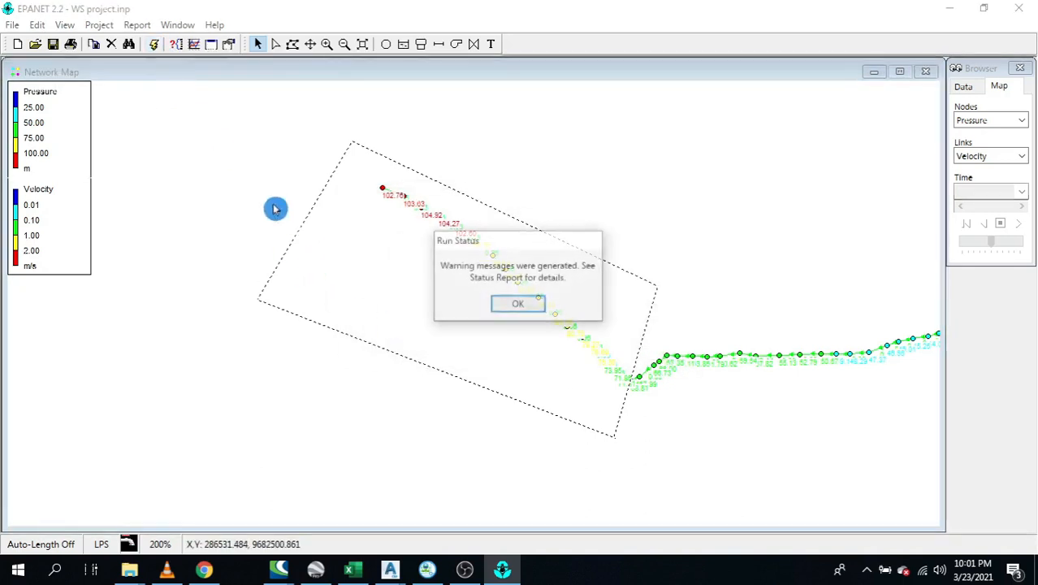
pyautogui.click(506, 307)
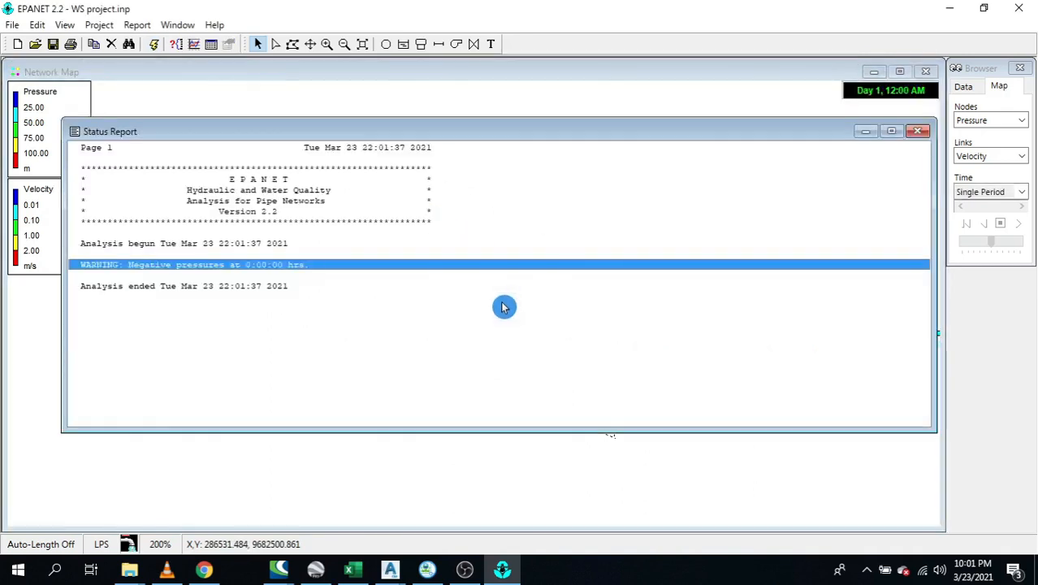
pyautogui.click(916, 131)
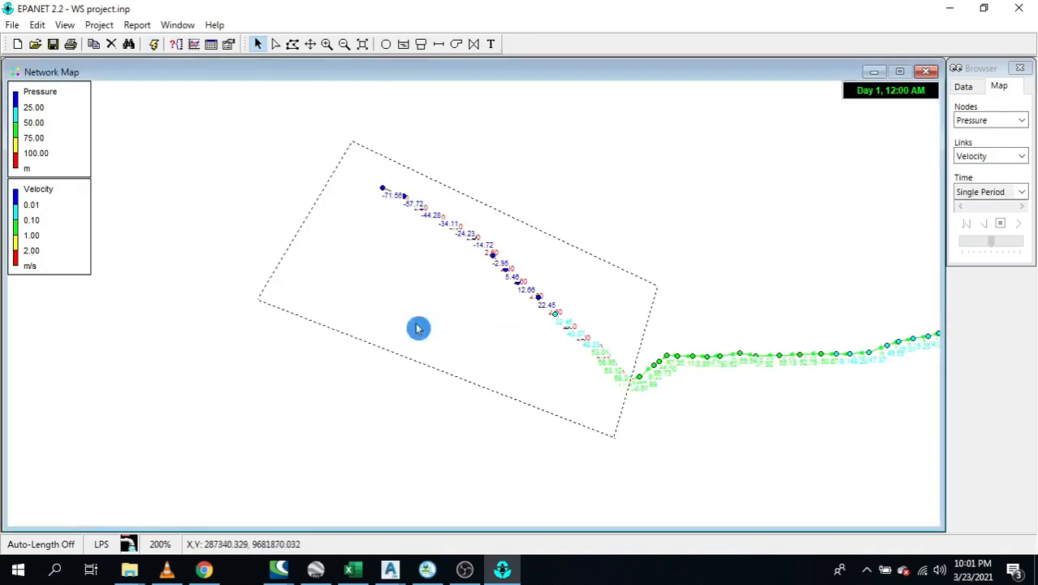
# Use Group Edit to replace the diameter of all pipes in the outlined area with 46, and rerun the hydraulic analysis
pyautogui.click(37, 26)
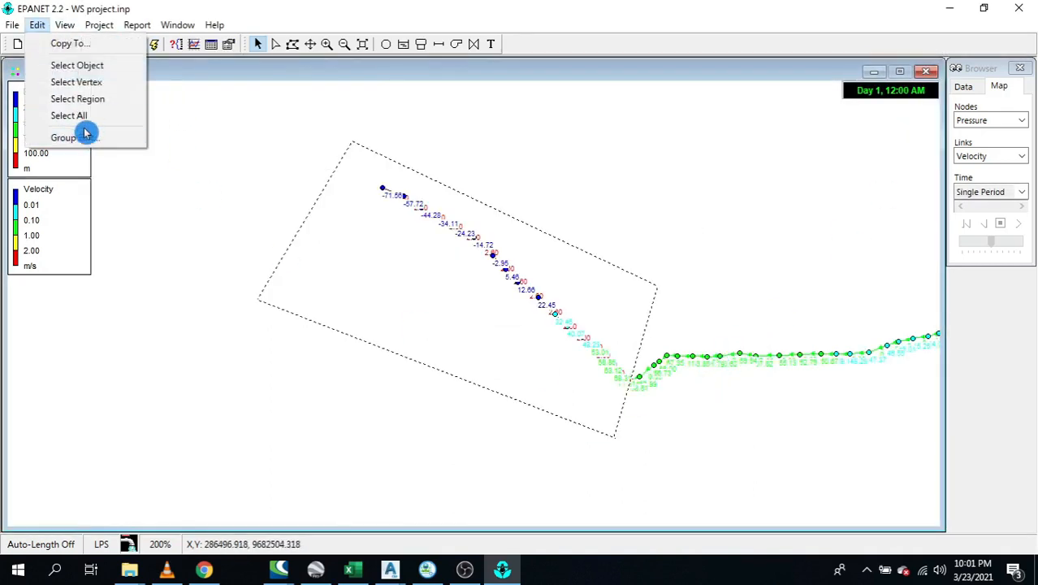
pyautogui.click(92, 139)
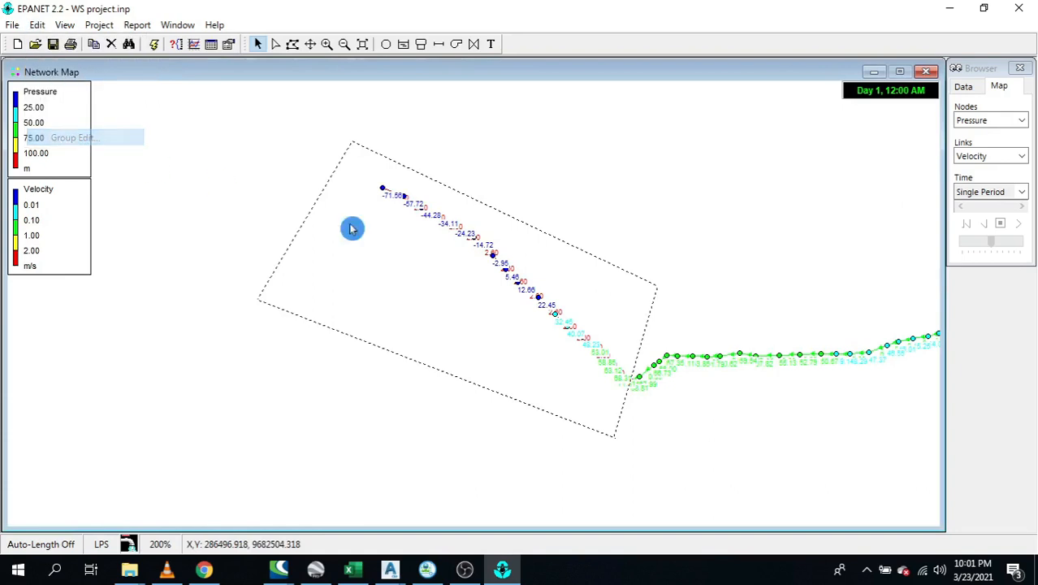
pyautogui.click(471, 236)
pyautogui.click(475, 260)
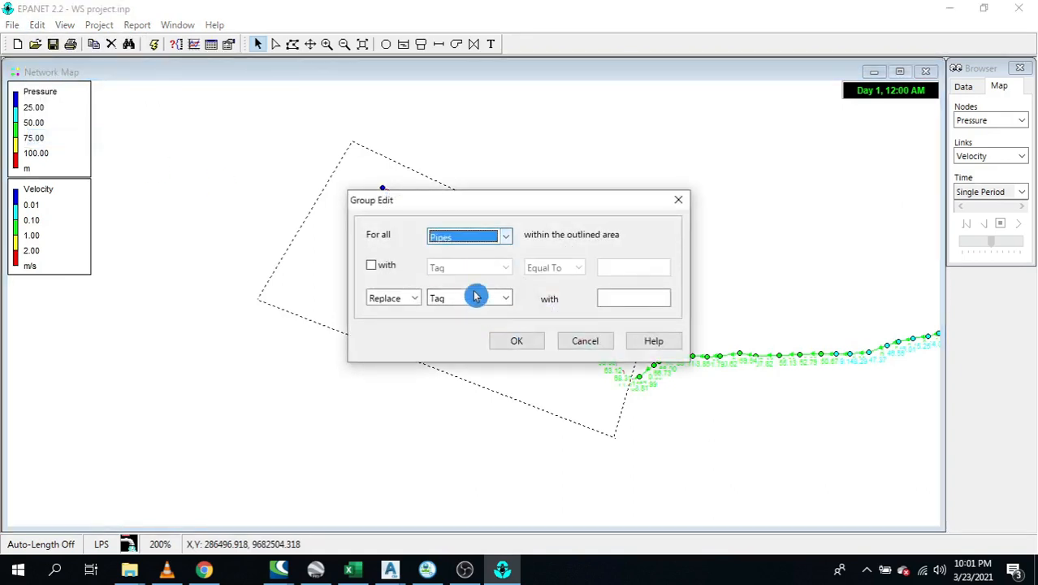
pyautogui.click(475, 298)
pyautogui.click(479, 325)
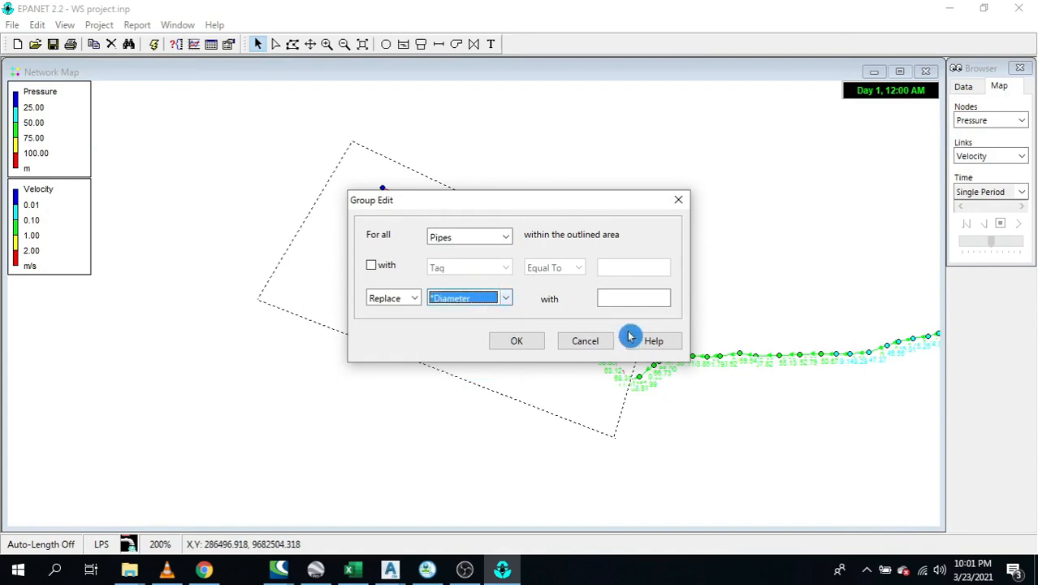
pyautogui.click(637, 299)
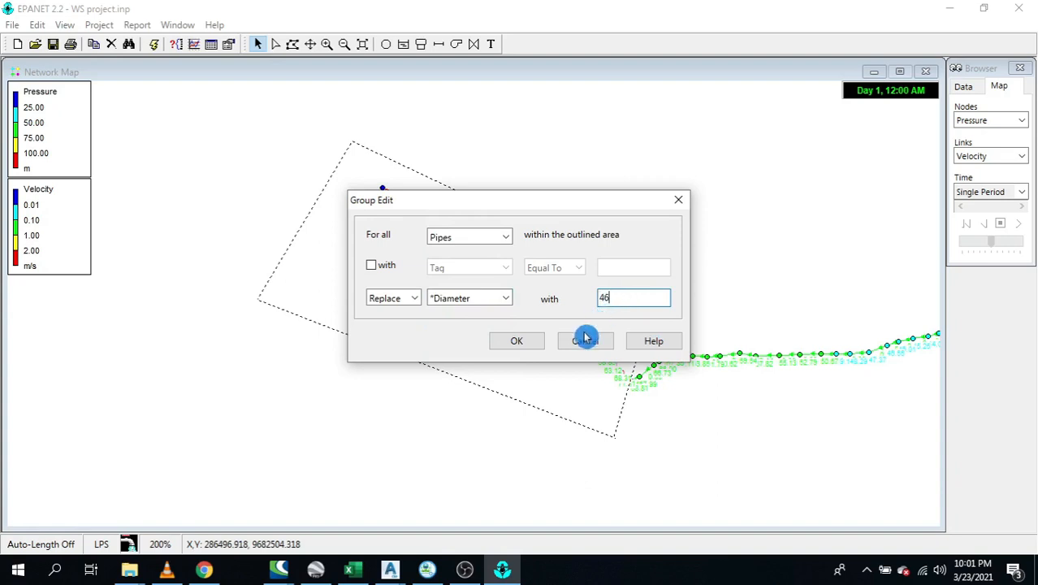
pyautogui.click(516, 345)
pyautogui.click(477, 338)
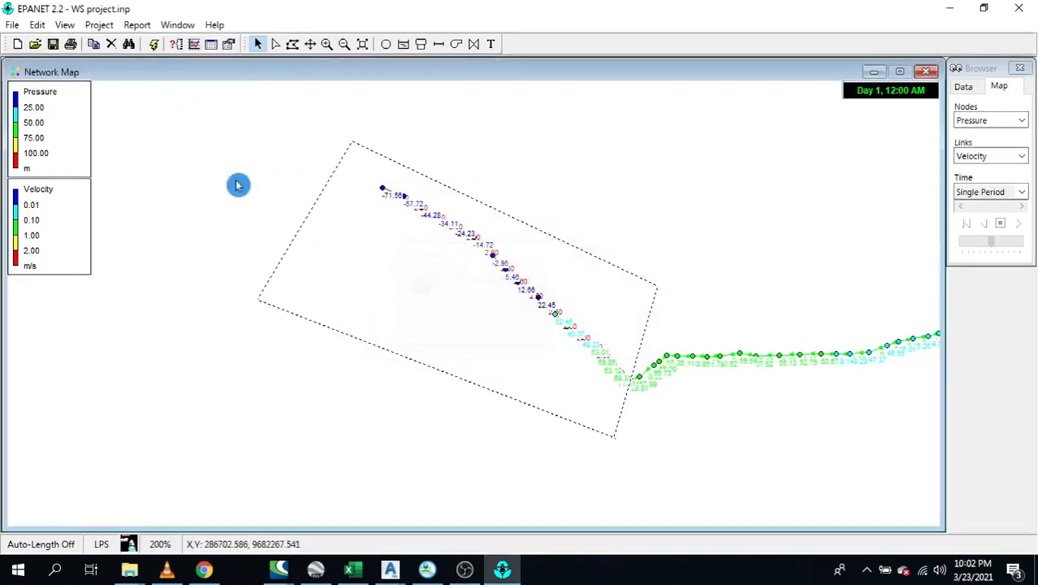
pyautogui.click(154, 44)
pyautogui.click(519, 303)
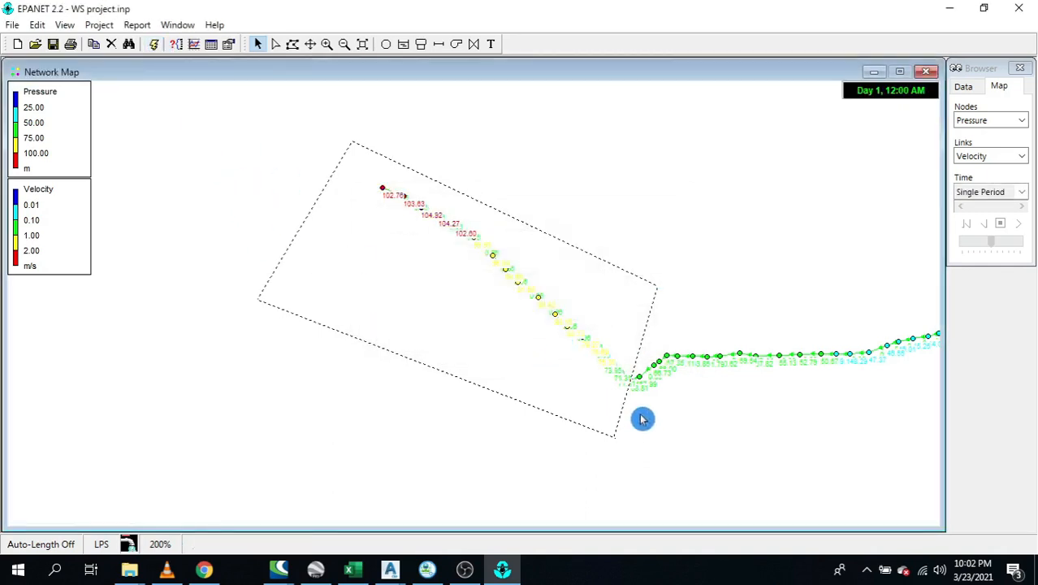
# Check the diameter in the properties of pipe p61 at the bend of the branch
pyautogui.scroll(3, 638, 414)
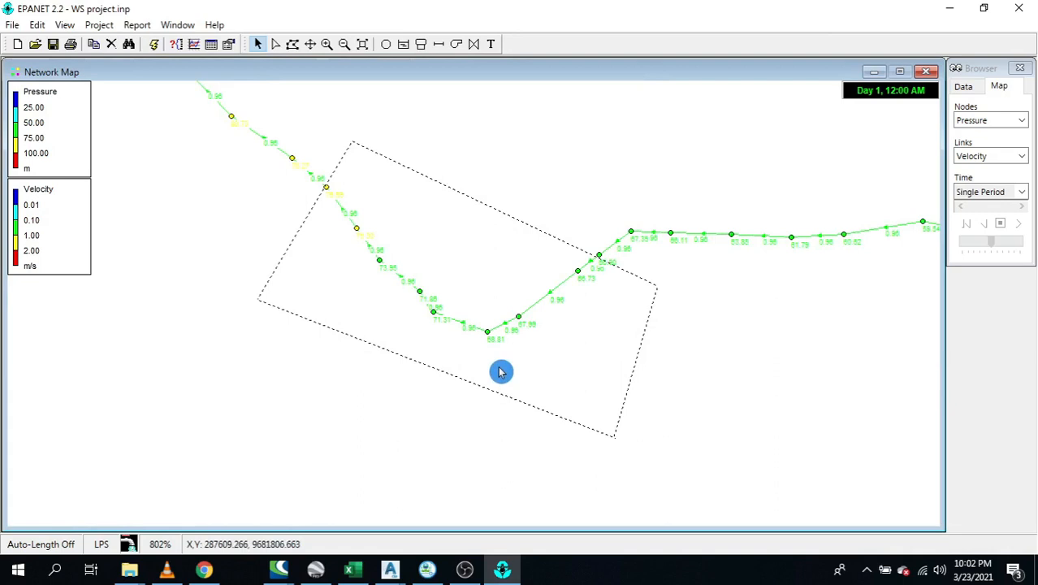
pyautogui.doubleClick(469, 330)
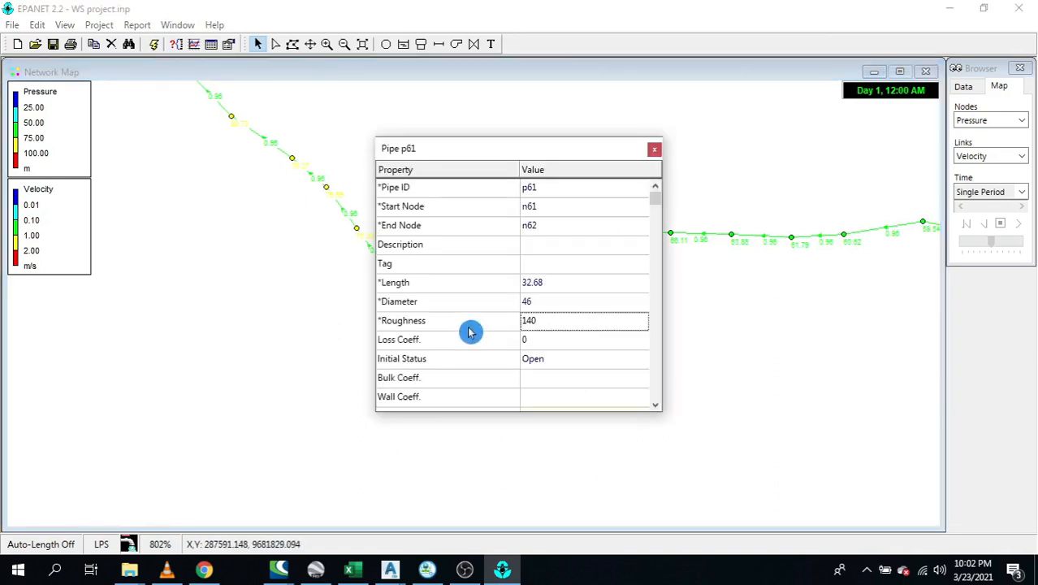
pyautogui.click(663, 150)
# Examine the node pressures and pipe velocities at the far end of the south-western branch
pyautogui.scroll(-3, 605, 301)
pyautogui.scroll(-2, 368, 197)
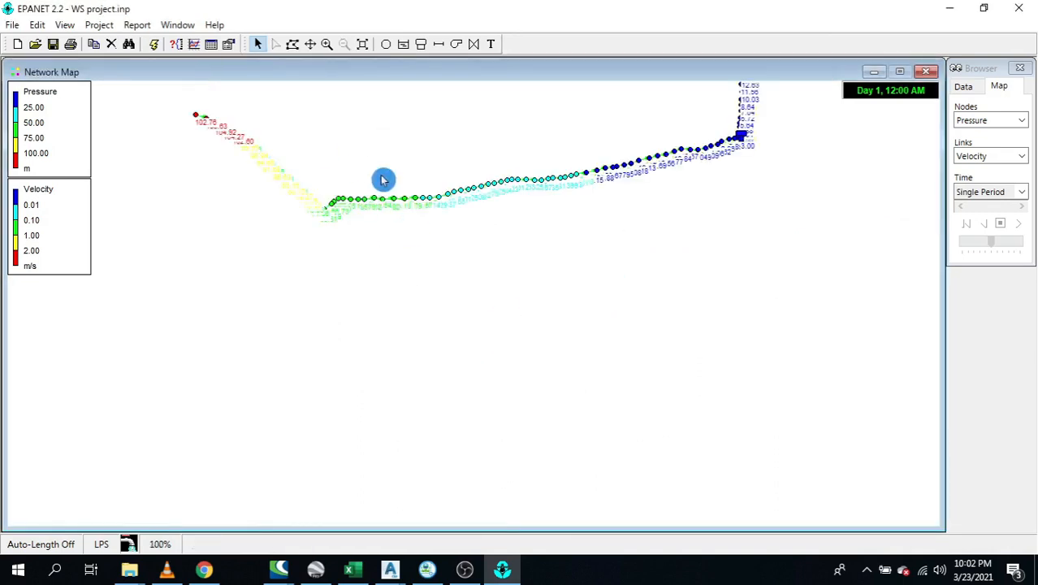
pyautogui.click(310, 44)
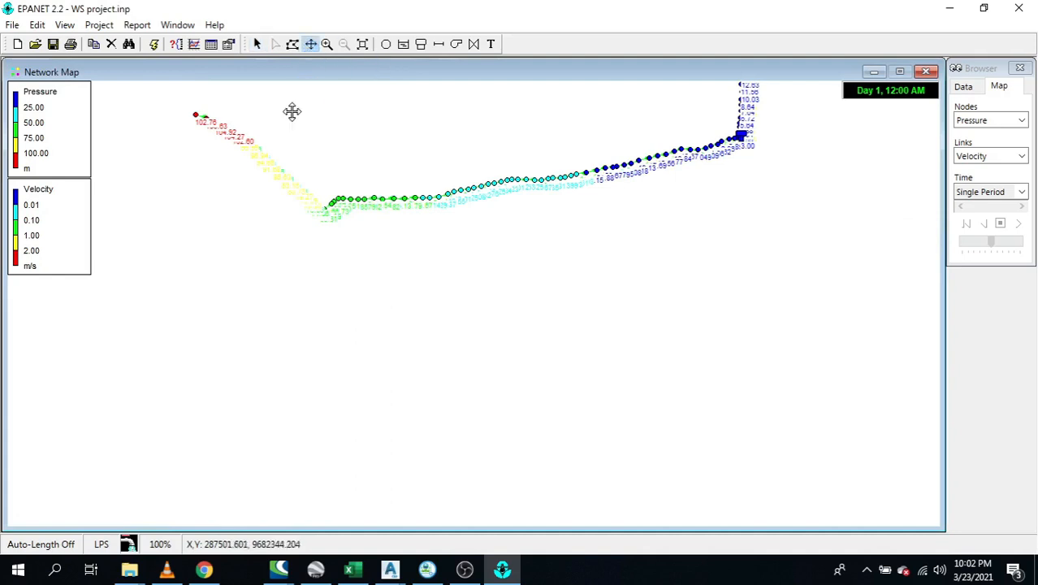
pyautogui.moveTo(272, 140); pyautogui.dragTo(471, 220)
pyautogui.scroll(1, 441, 216)
pyautogui.scroll(1, 441, 217)
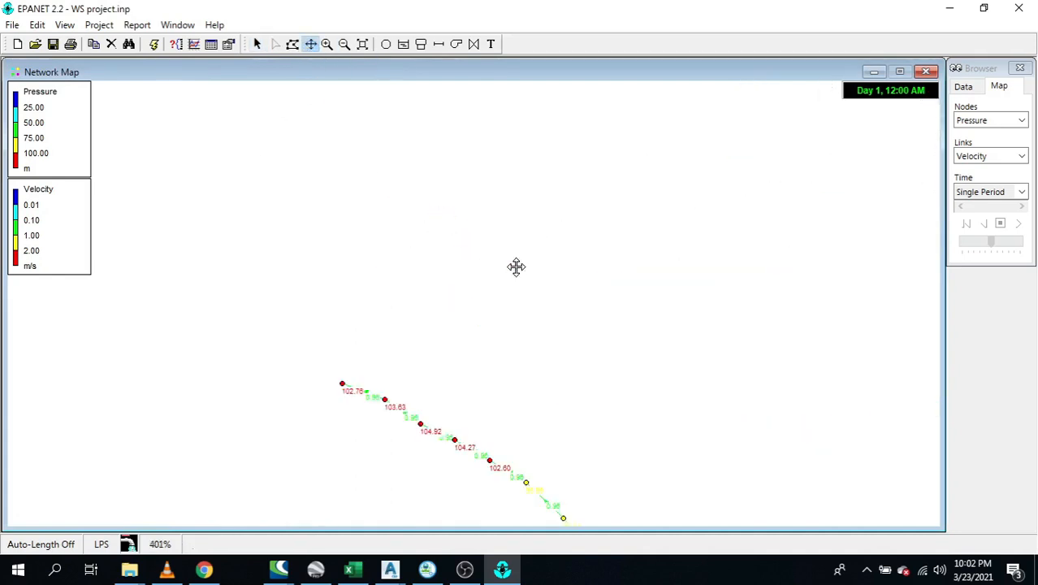
pyautogui.moveTo(495, 396); pyautogui.dragTo(593, 288)
pyautogui.scroll(2, 480, 306)
pyautogui.scroll(1, 480, 306)
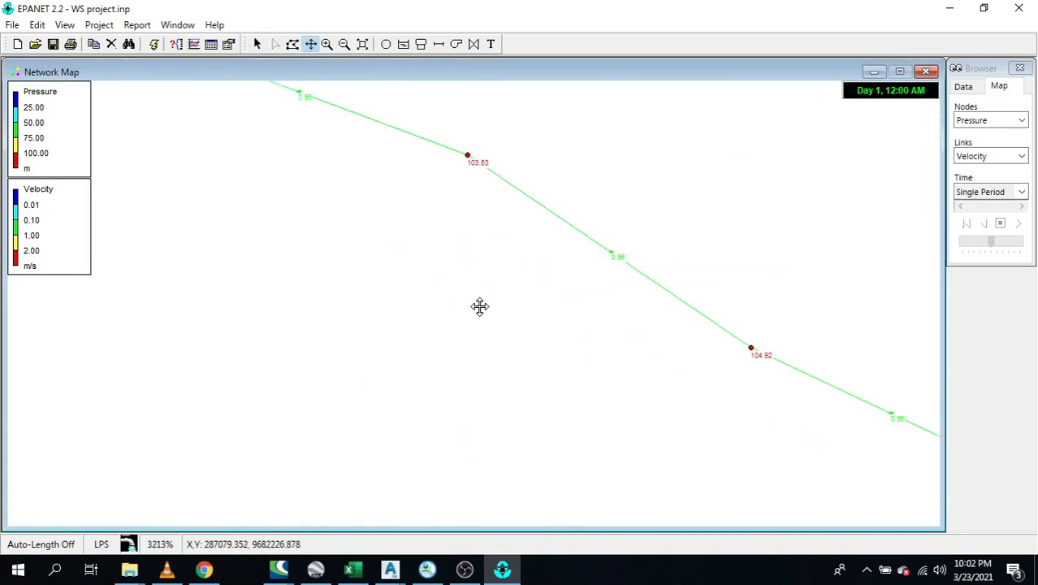
pyautogui.scroll(-1, 511, 318)
# Display flow instead of velocity on the map's links
pyautogui.click(1014, 250)
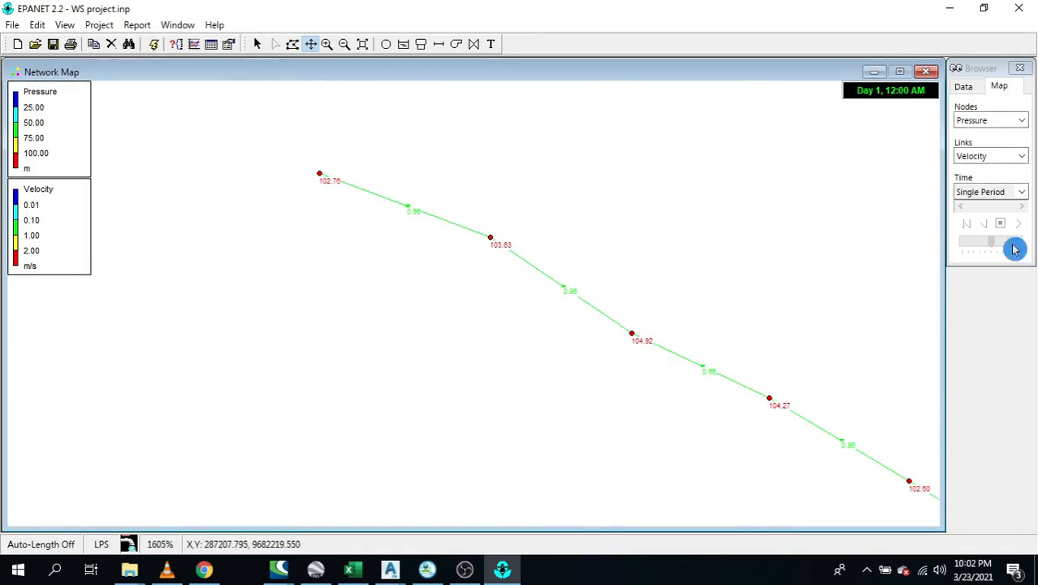
pyautogui.click(1008, 156)
pyautogui.click(989, 197)
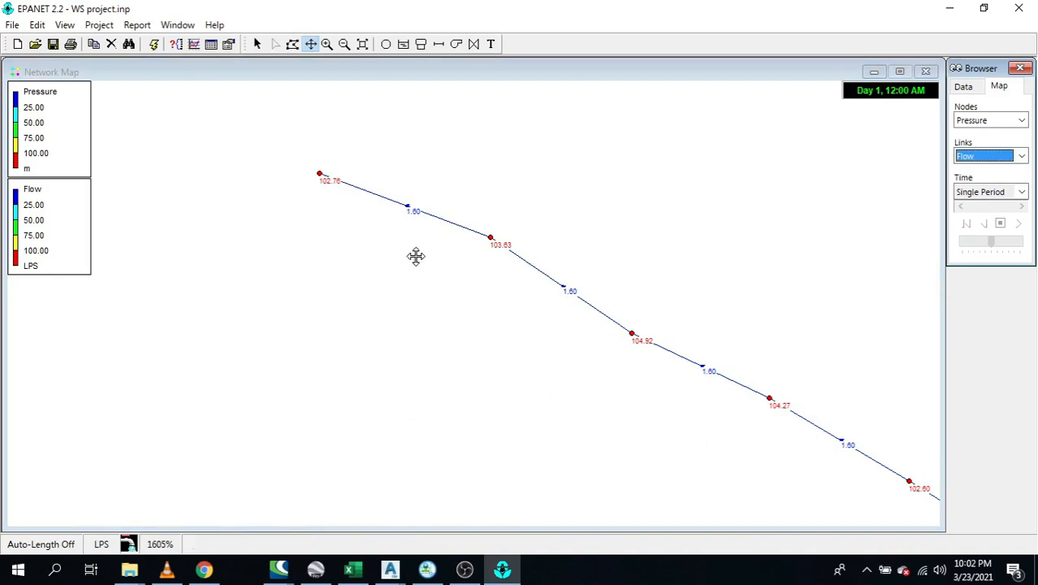
# Examine the node pressures and pipe flows along the north-western branch, from its far end to the junction with the other branches
pyautogui.scroll(-4, 574, 269)
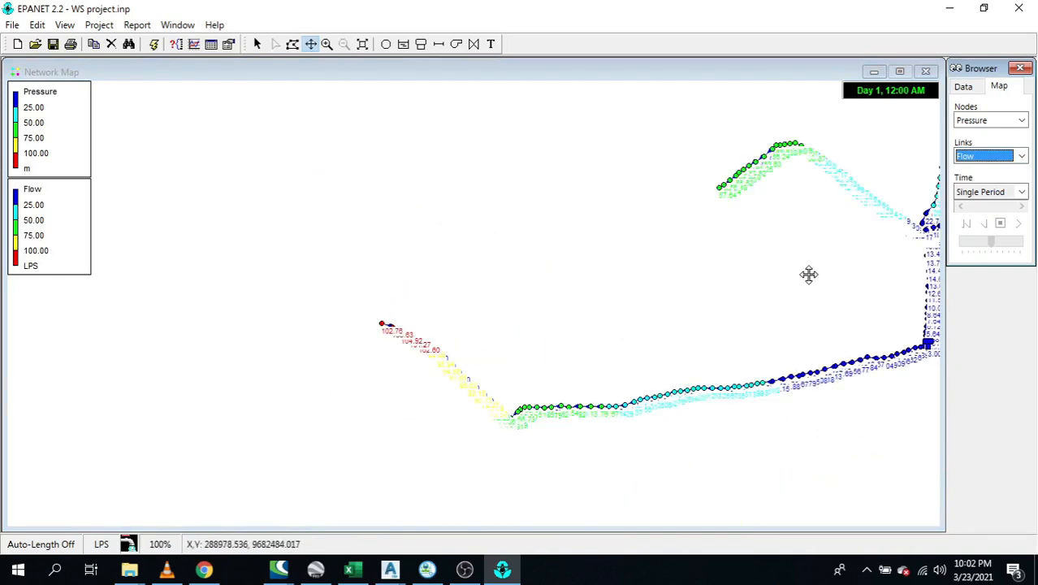
pyautogui.moveTo(809, 273); pyautogui.dragTo(722, 381)
pyautogui.moveTo(820, 290); pyautogui.dragTo(824, 327)
pyautogui.scroll(1, 692, 317)
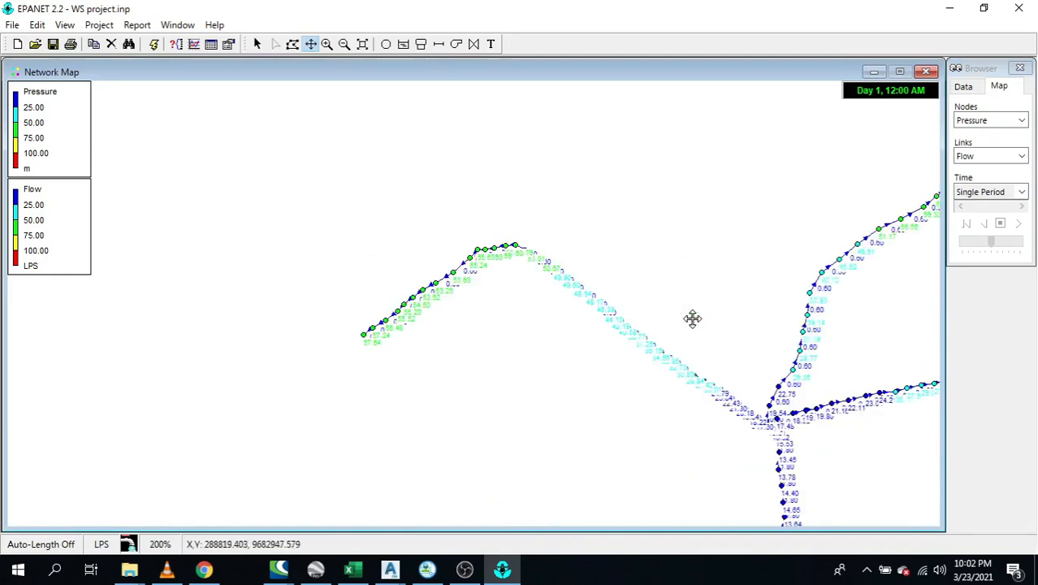
pyautogui.moveTo(709, 443); pyautogui.dragTo(649, 260)
pyautogui.moveTo(551, 234); pyautogui.dragTo(664, 372)
pyautogui.scroll(2, 452, 271)
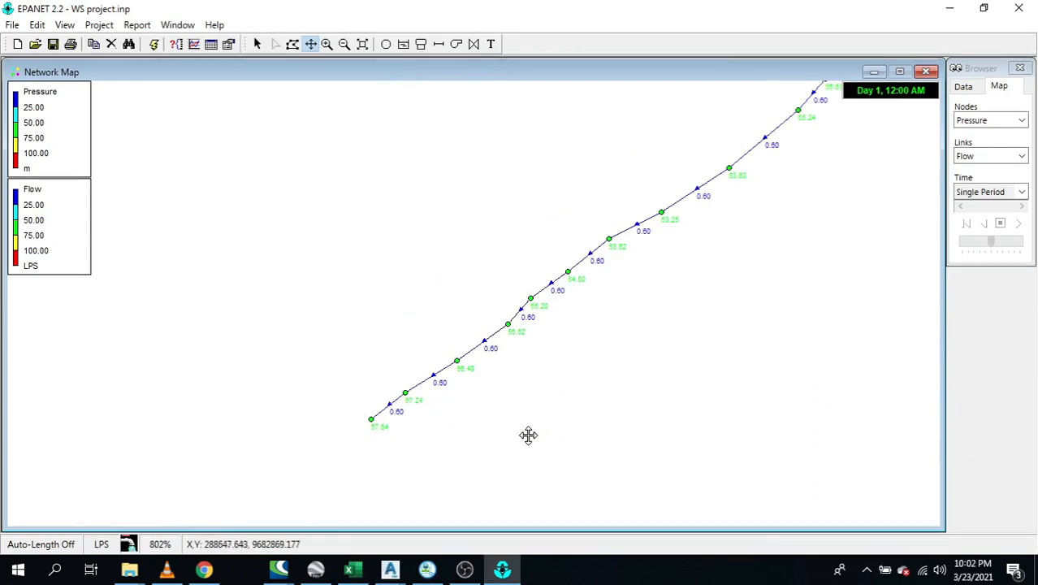
pyautogui.scroll(-1, 643, 408)
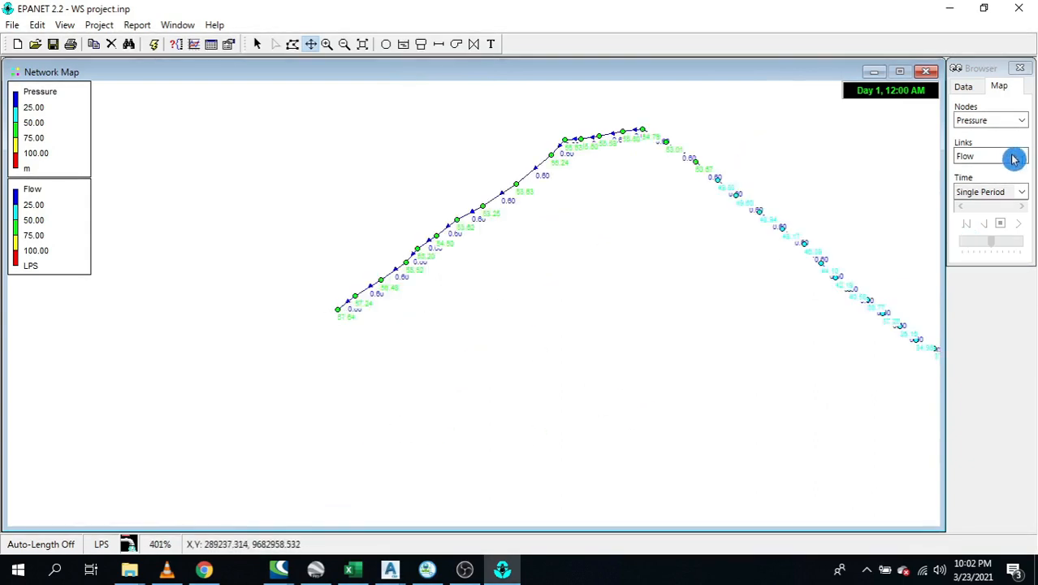
pyautogui.scroll(1, 415, 277)
pyautogui.scroll(1, 415, 277)
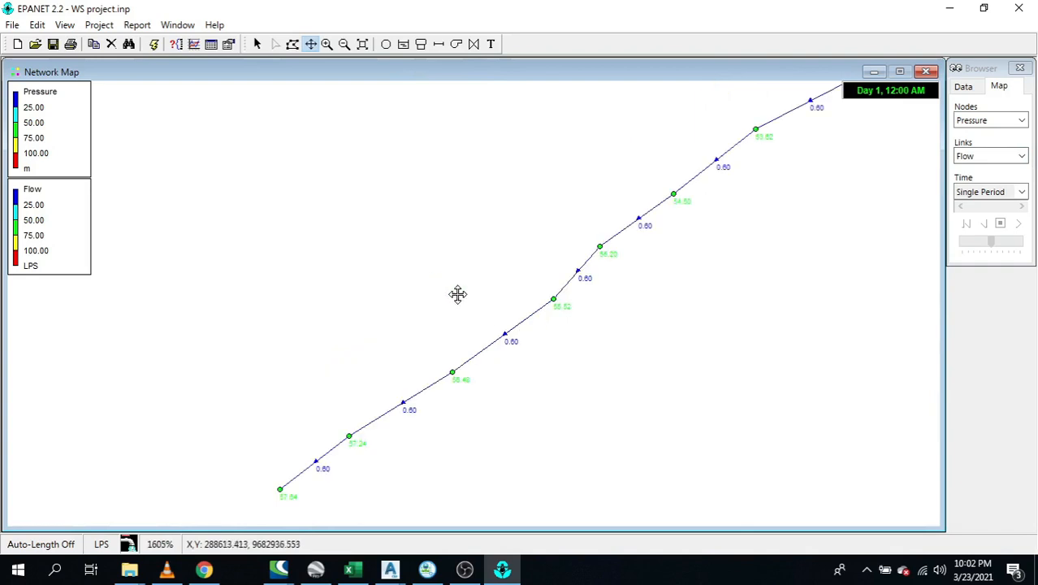
pyautogui.scroll(1, 571, 321)
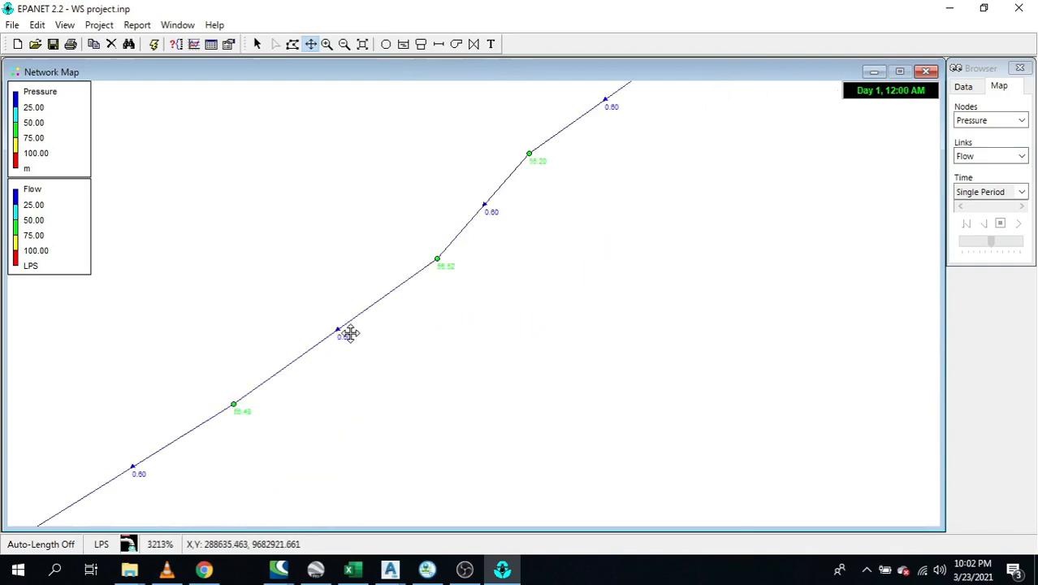
pyautogui.scroll(-4, 606, 368)
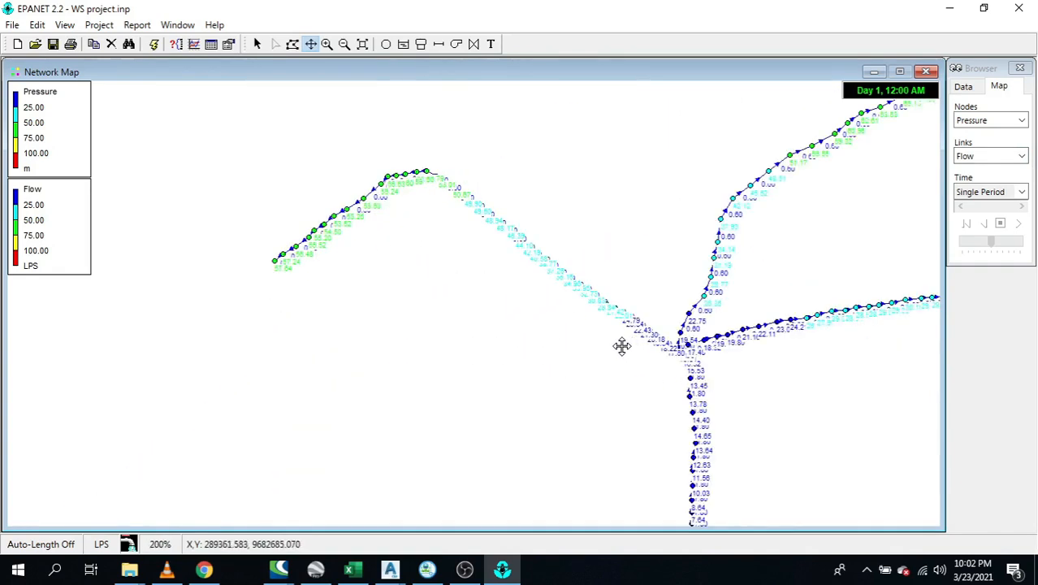
pyautogui.moveTo(473, 312); pyautogui.dragTo(521, 347)
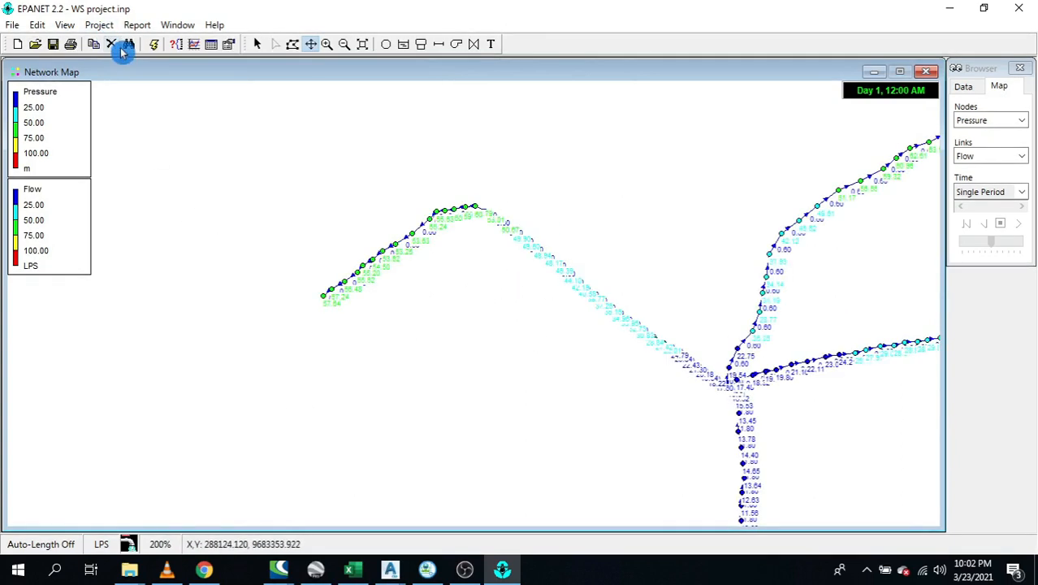
# Outline a four-sided region around the outer end of the north-western branch, up to its peak
pyautogui.click(293, 44)
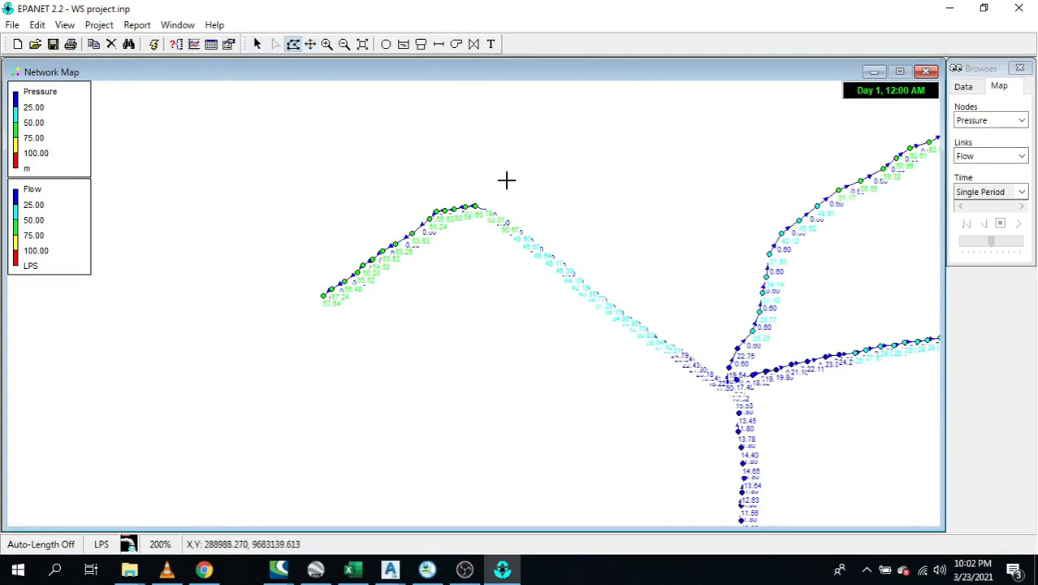
pyautogui.click(487, 316)
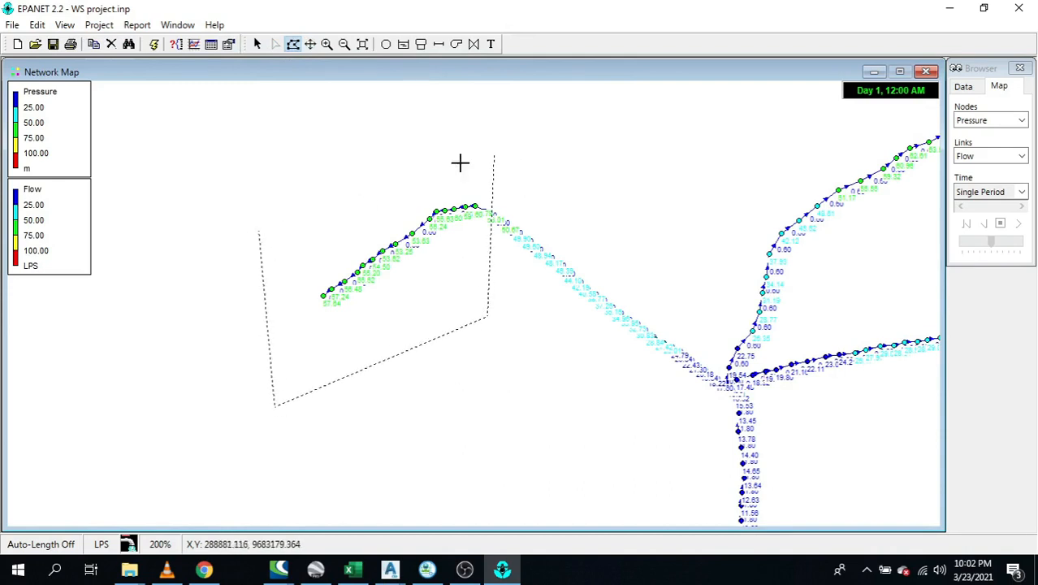
pyautogui.click(495, 154)
pyautogui.rightClick(494, 154)
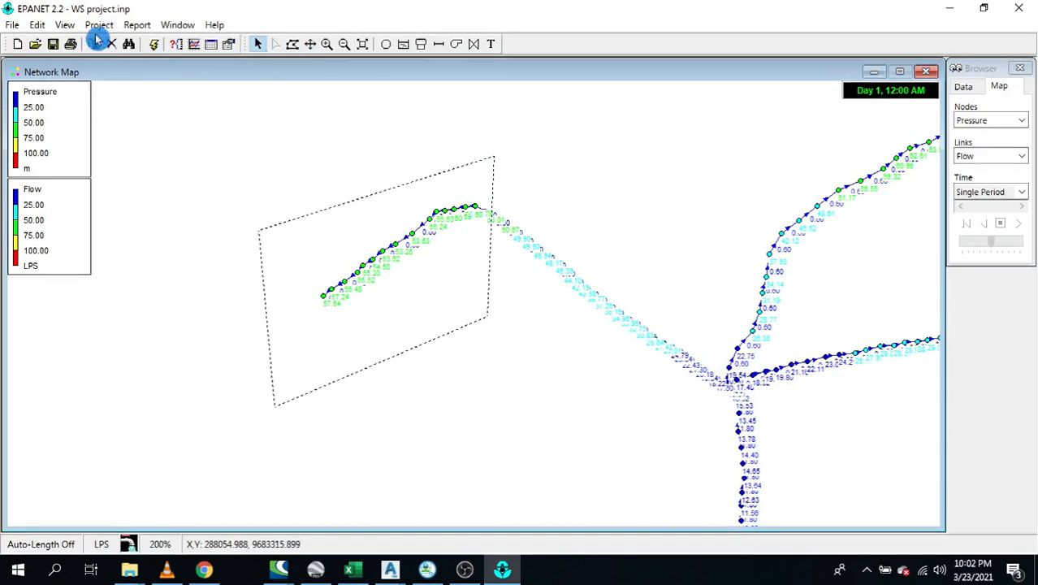
# Use Group Edit to replace the diameter of all pipes within the outlined end of the north-western branch with 28
pyautogui.click(37, 25)
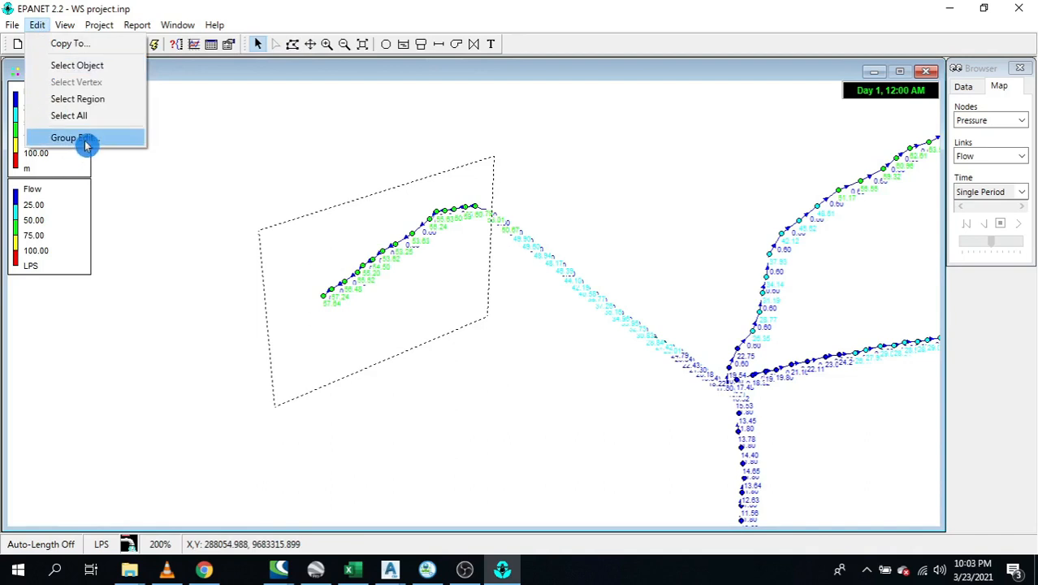
pyautogui.click(86, 140)
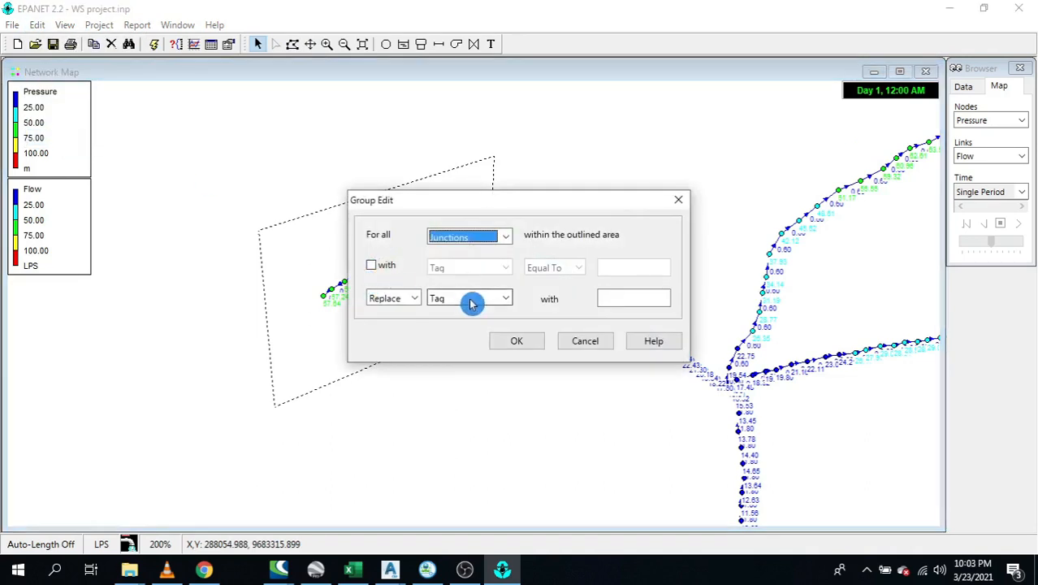
pyautogui.click(470, 298)
pyautogui.click(478, 237)
pyautogui.click(478, 237)
pyautogui.click(474, 262)
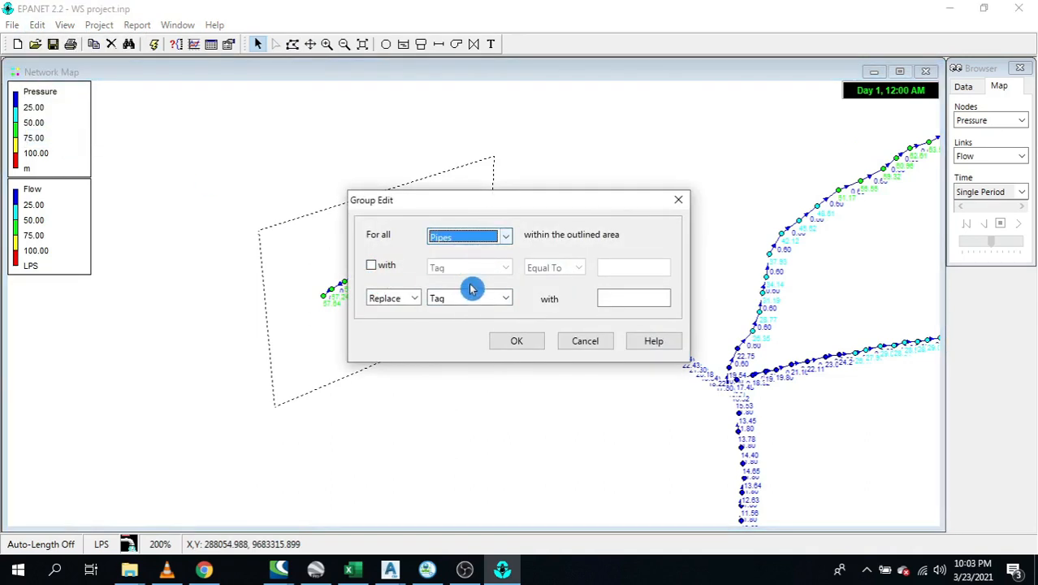
pyautogui.click(470, 299)
pyautogui.click(476, 328)
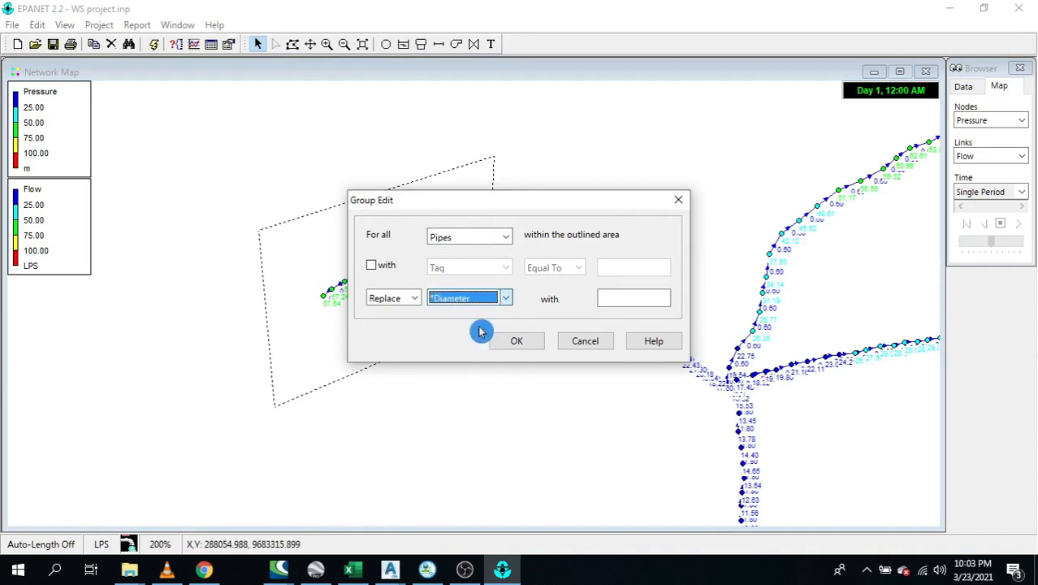
pyautogui.click(610, 300)
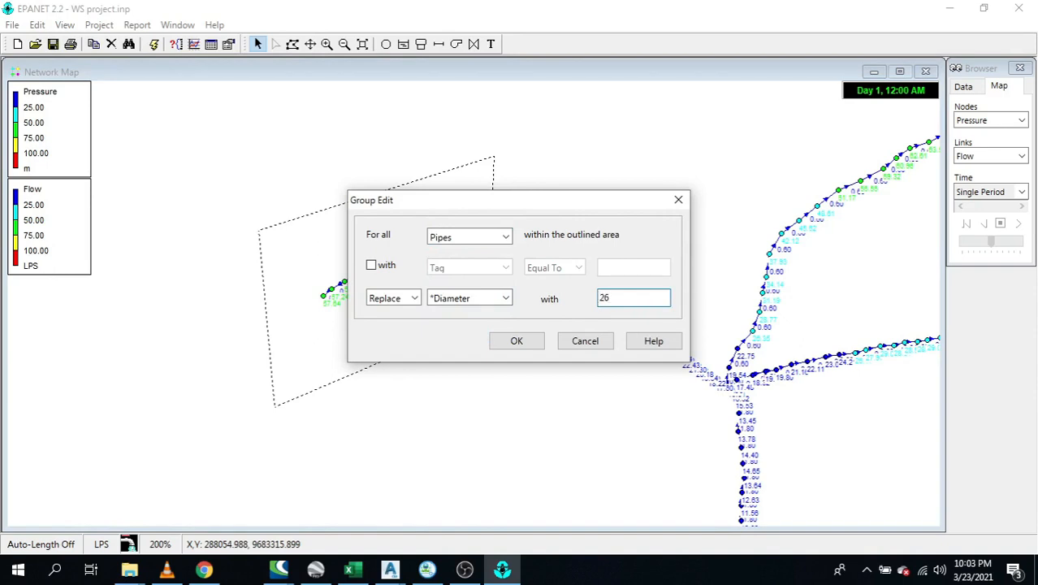
pyautogui.click(526, 345)
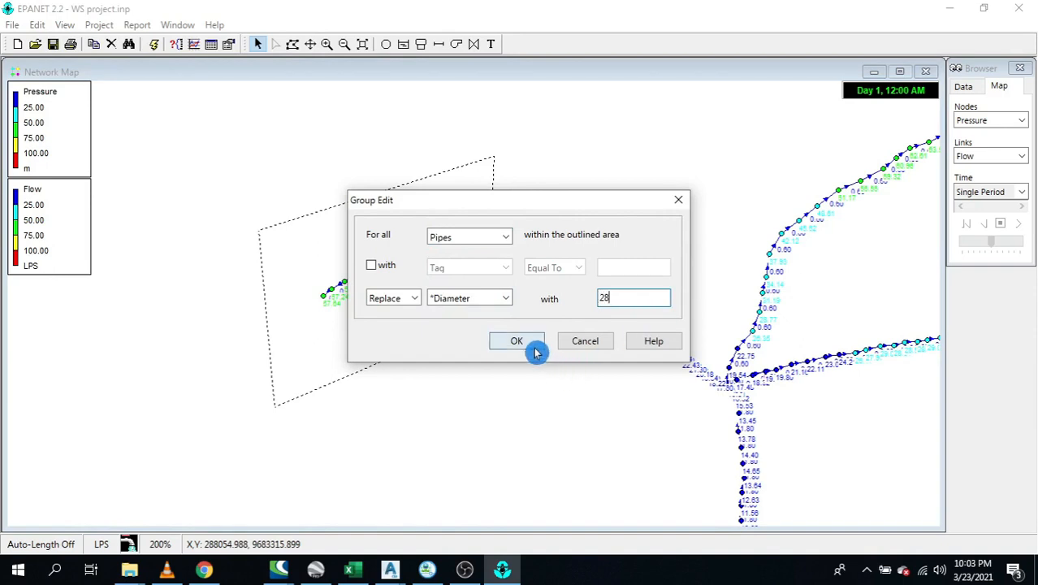
pyautogui.click(475, 322)
# Rerun the hydraulic analysis to update the pressures at the far end of the north-western branch
pyautogui.scroll(2, 327, 308)
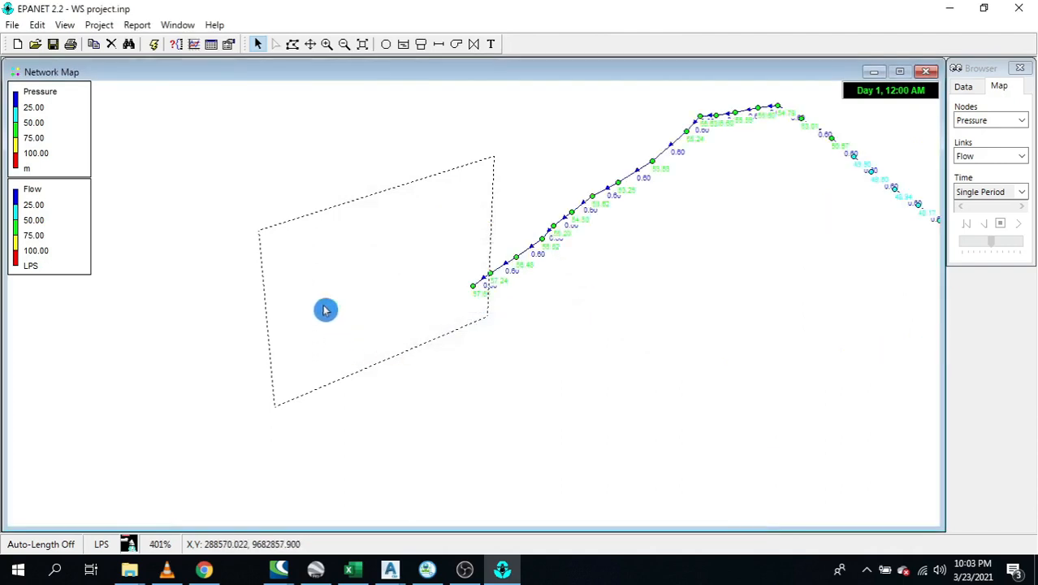
pyautogui.scroll(2, 538, 322)
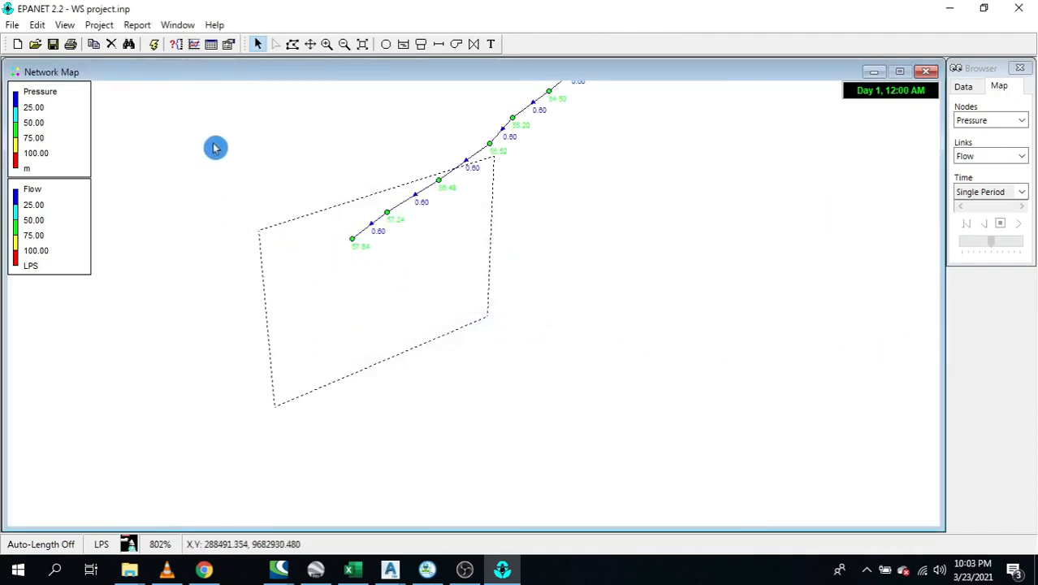
pyautogui.click(154, 45)
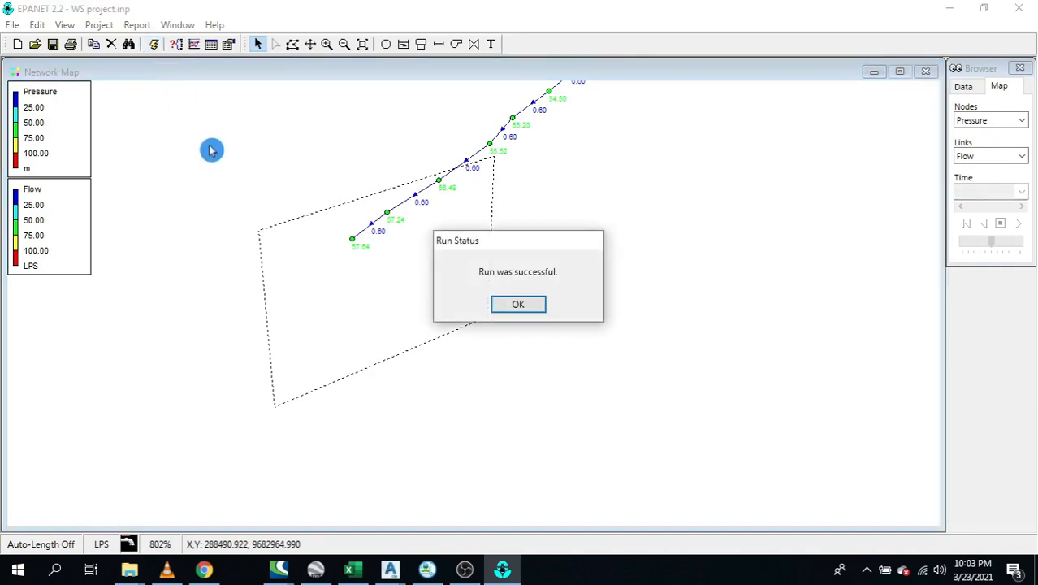
pyautogui.click(517, 307)
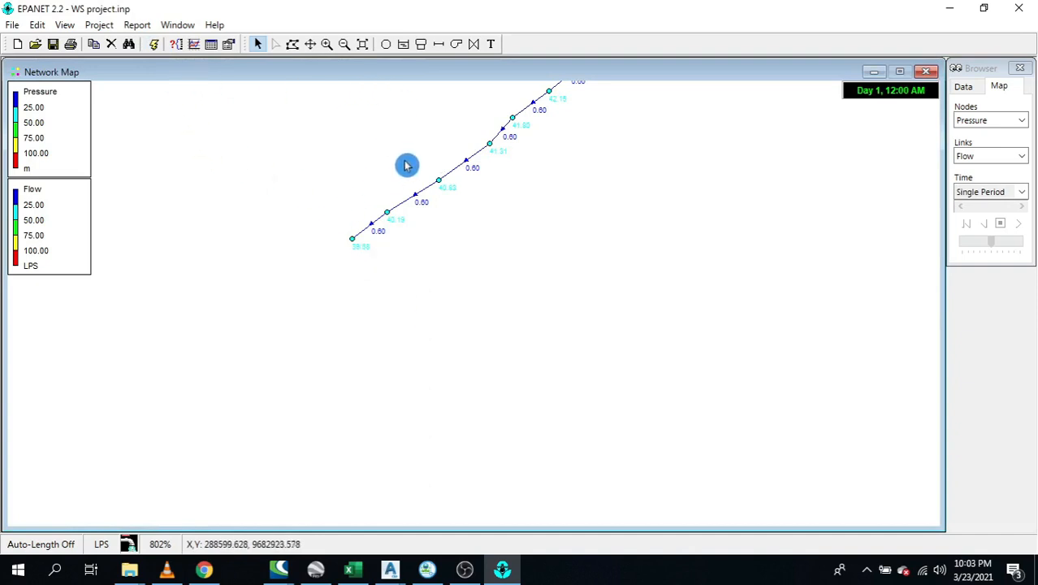
# Outline a four-sided region around the middle stretch of the north-western branch, spanning both sides of its peak
pyautogui.scroll(-1, 406, 167)
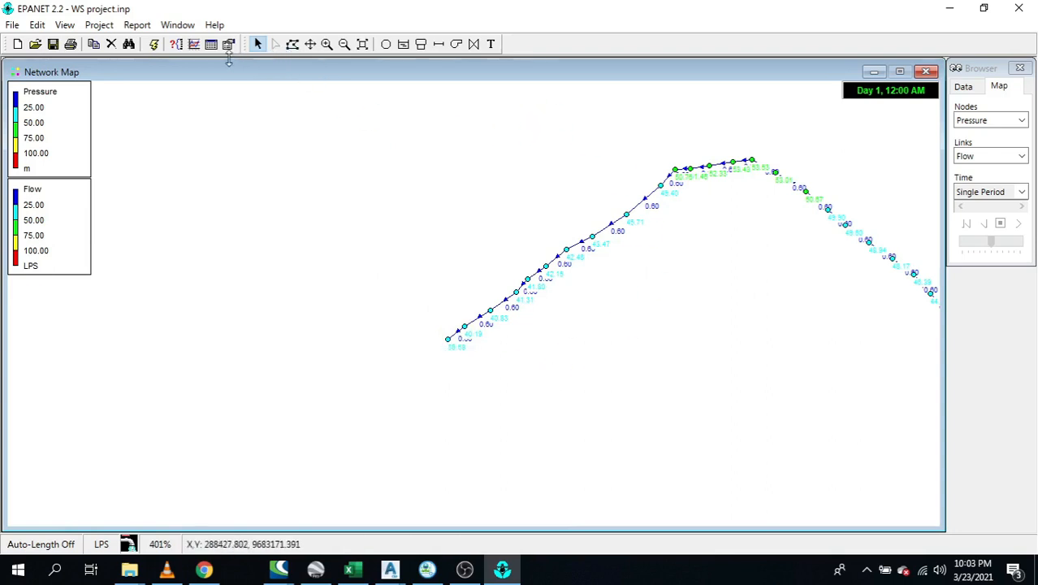
pyautogui.click(309, 45)
pyautogui.moveTo(720, 202); pyautogui.dragTo(545, 211)
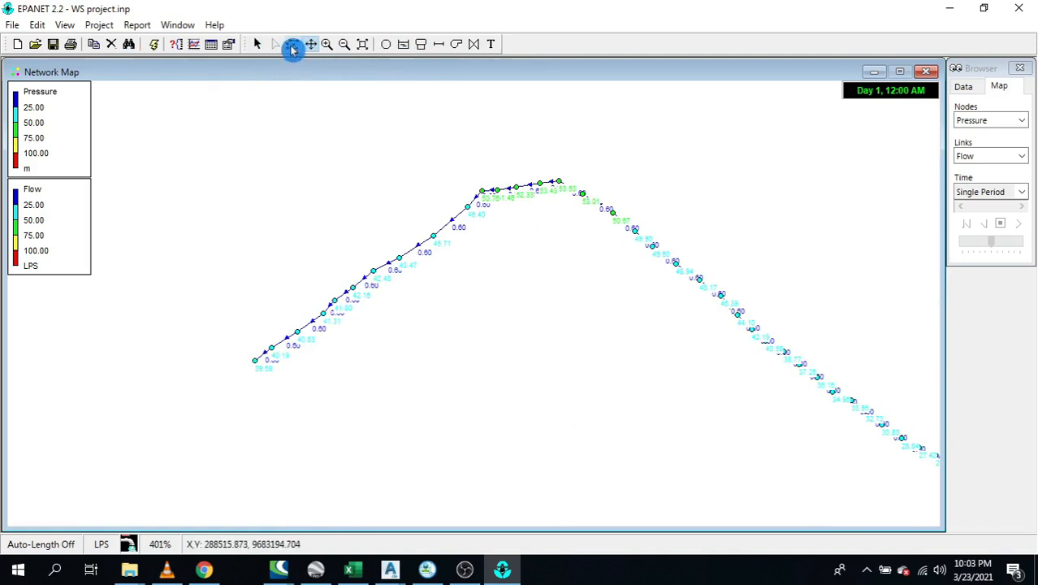
pyautogui.click(292, 44)
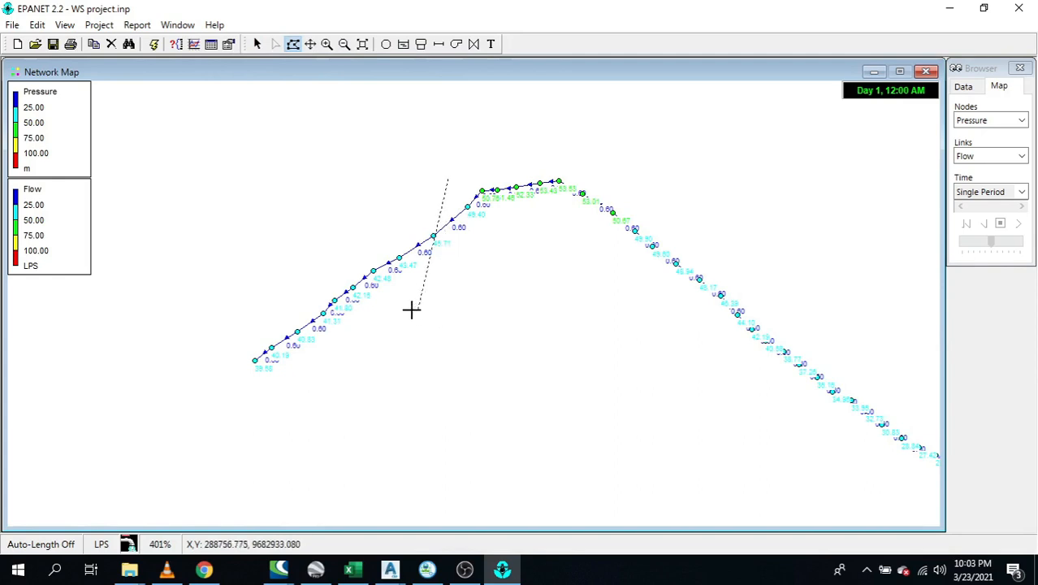
pyautogui.click(714, 344)
pyautogui.click(736, 177)
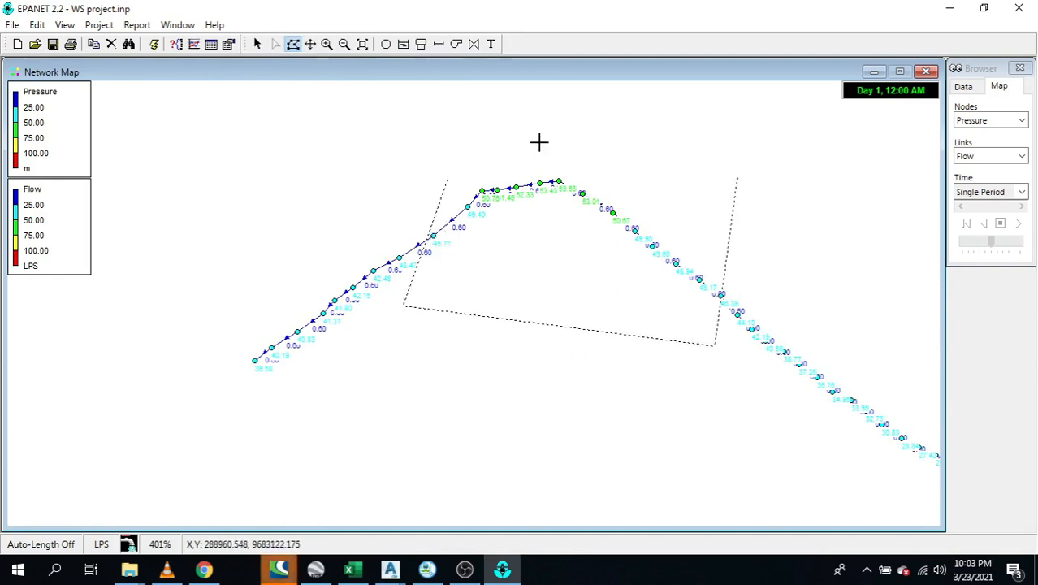
pyautogui.rightClick(451, 178)
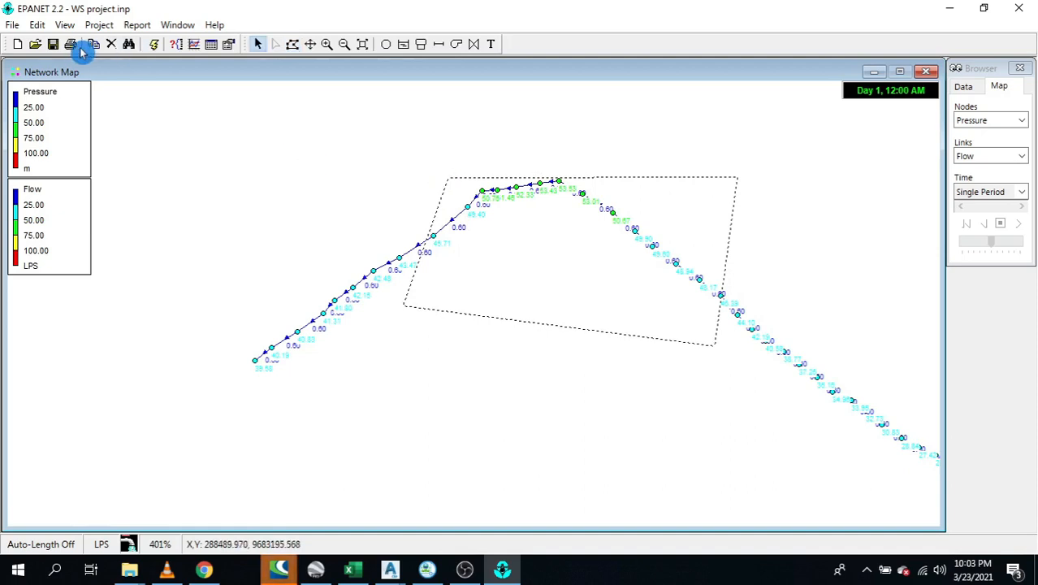
# Use Group Edit to replace the diameter of all pipes in the outlined middle stretch of the north-western branch with 28
pyautogui.click(37, 25)
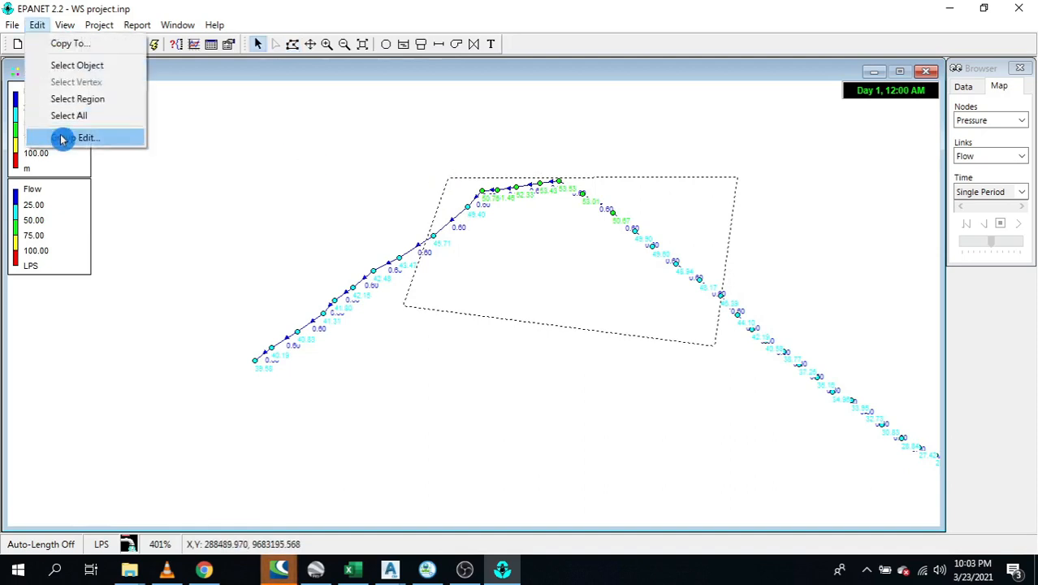
pyautogui.click(63, 140)
pyautogui.click(480, 238)
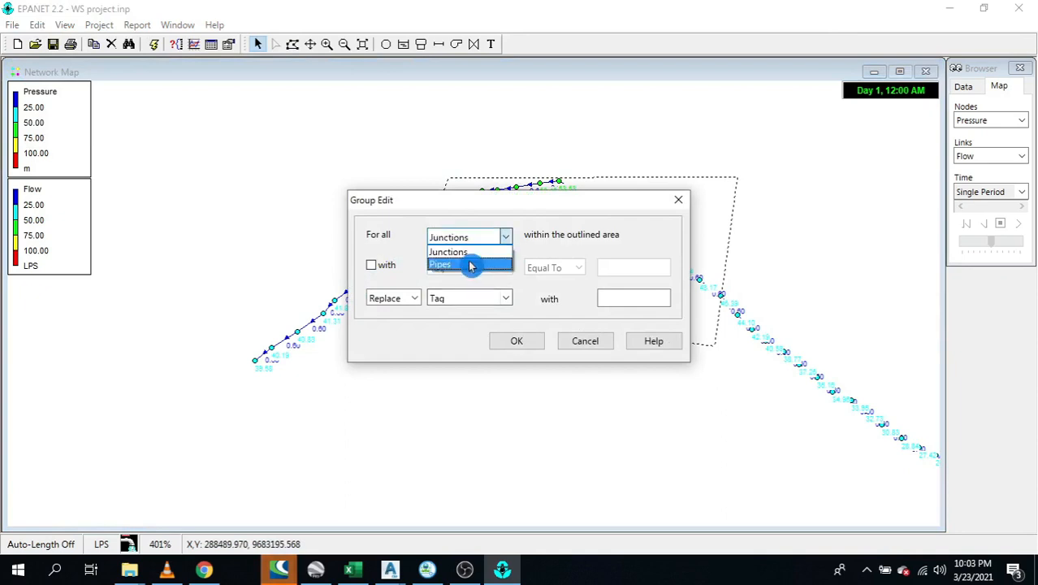
pyautogui.click(470, 264)
pyautogui.click(476, 298)
pyautogui.click(479, 325)
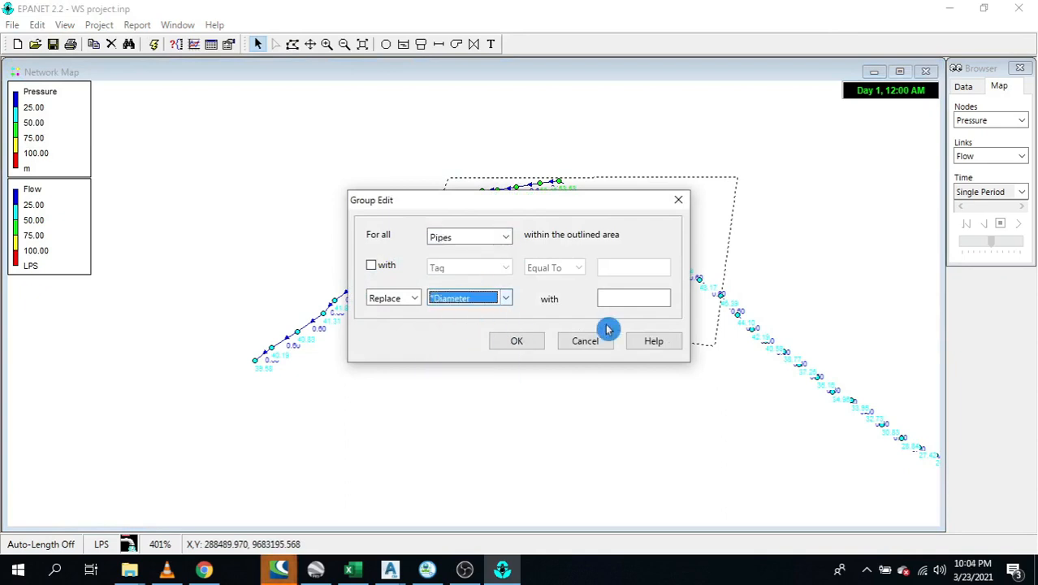
pyautogui.click(623, 301)
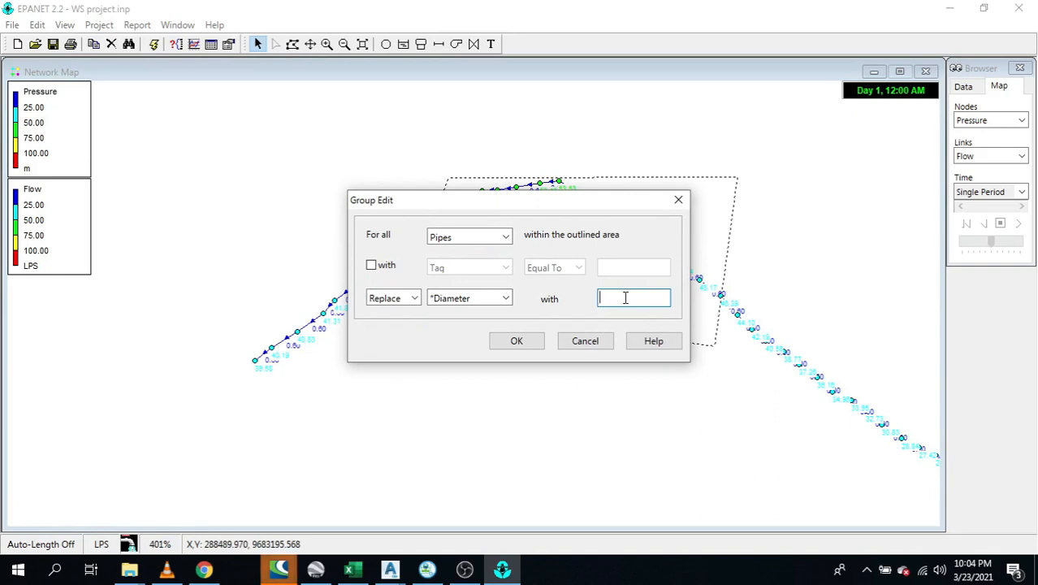
pyautogui.click(518, 343)
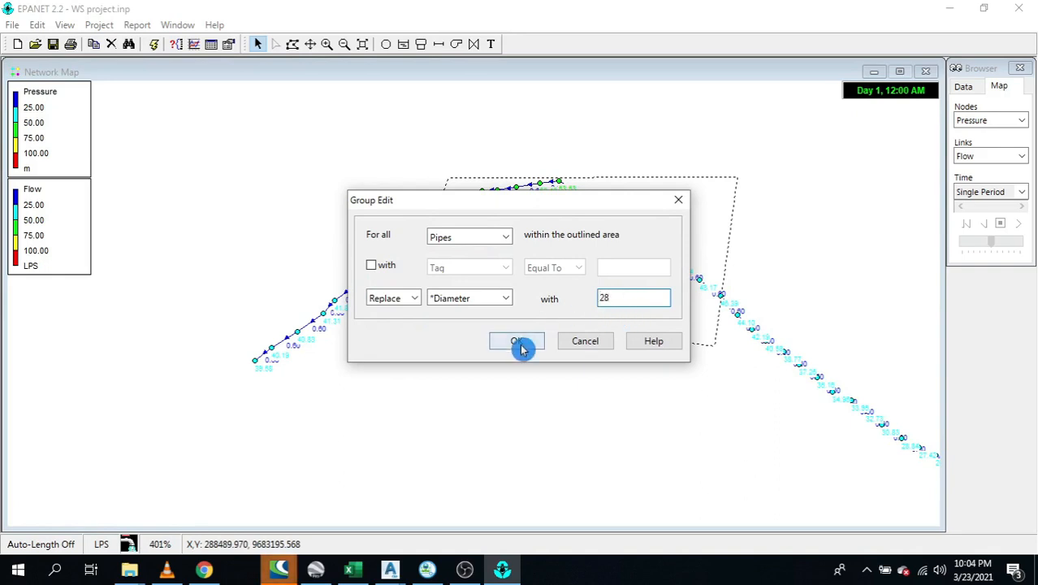
pyautogui.click(460, 329)
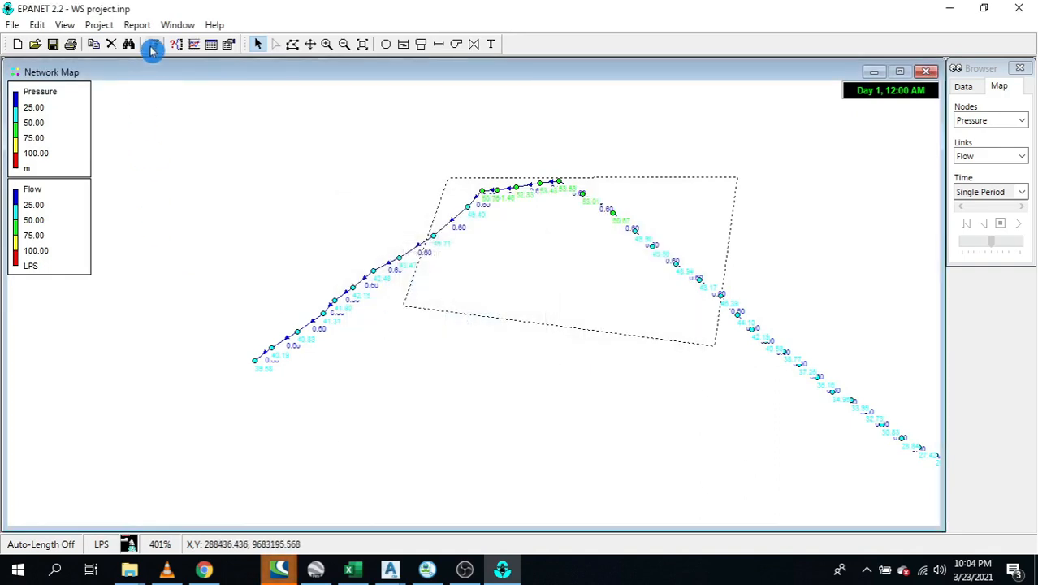
# Rerun the hydraulic analysis with the resized middle stretch and clear the region outline from the map
pyautogui.click(153, 45)
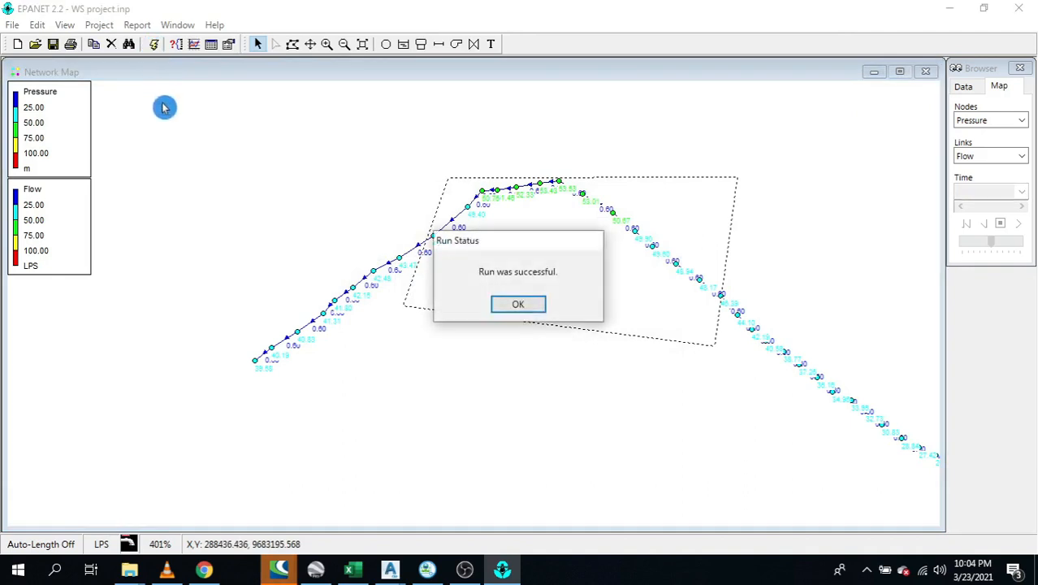
pyautogui.click(509, 307)
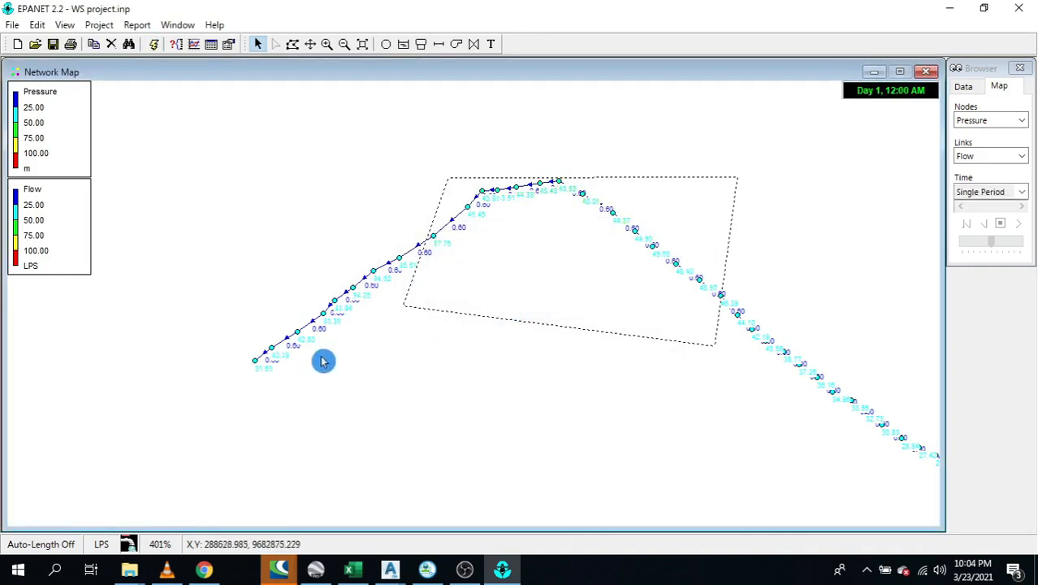
pyautogui.click(732, 417)
pyautogui.click(309, 43)
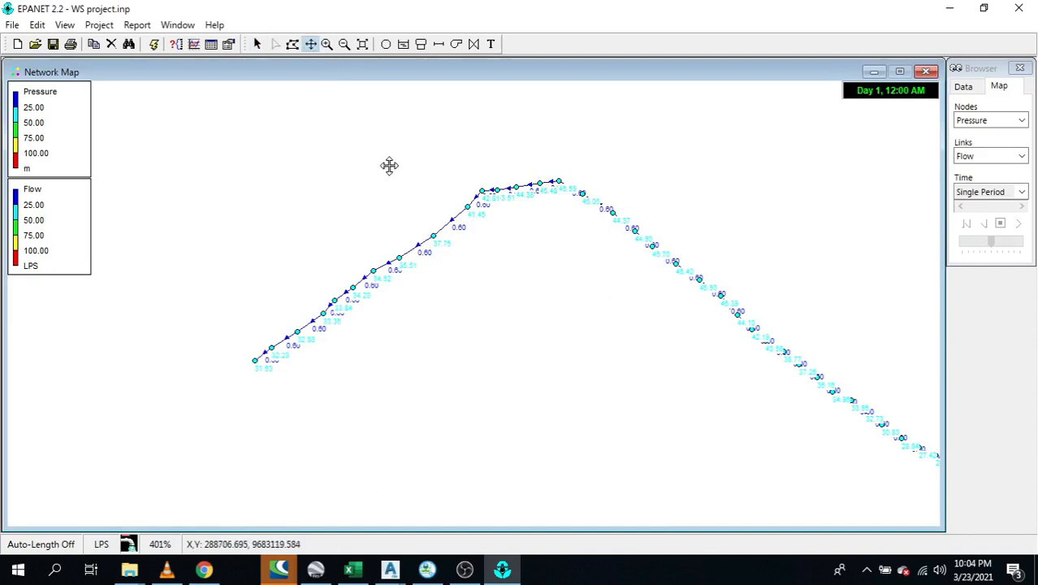
# Outline a four-sided region around the stretch of the north-western branch descending south-east from its peak
pyautogui.moveTo(670, 354); pyautogui.dragTo(489, 311)
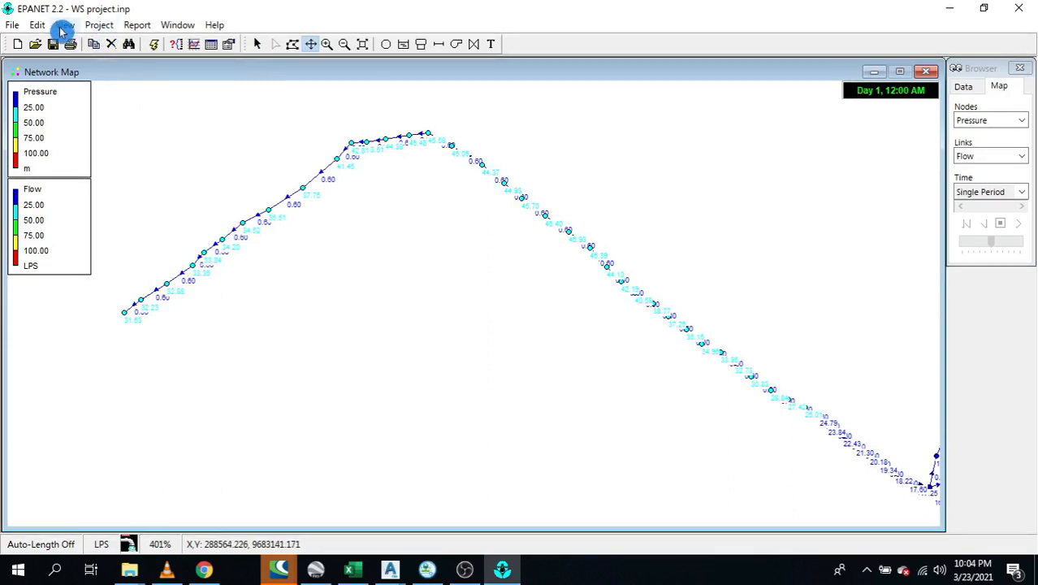
pyautogui.click(292, 47)
pyautogui.click(465, 128)
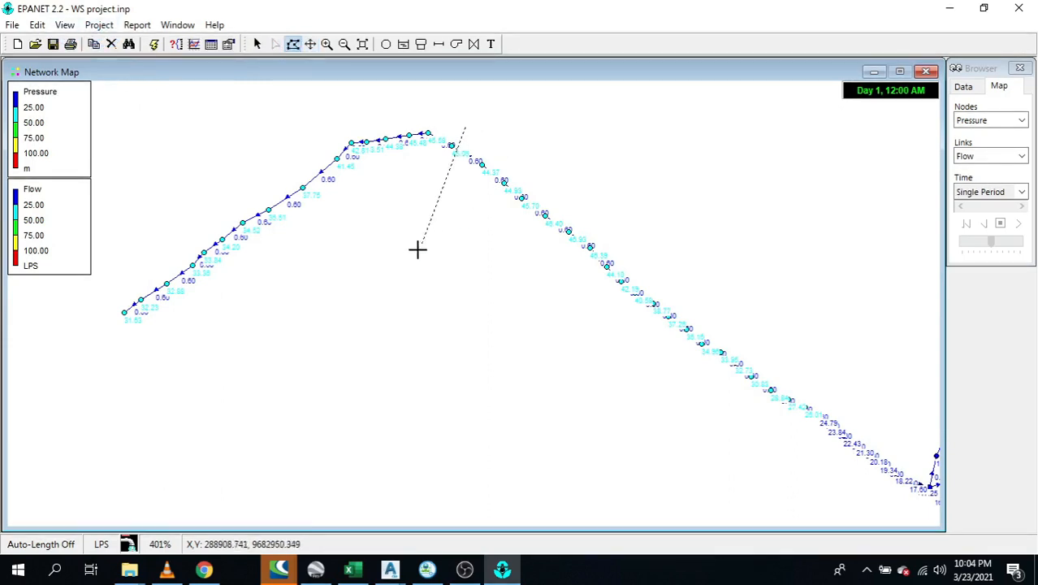
pyautogui.click(414, 257)
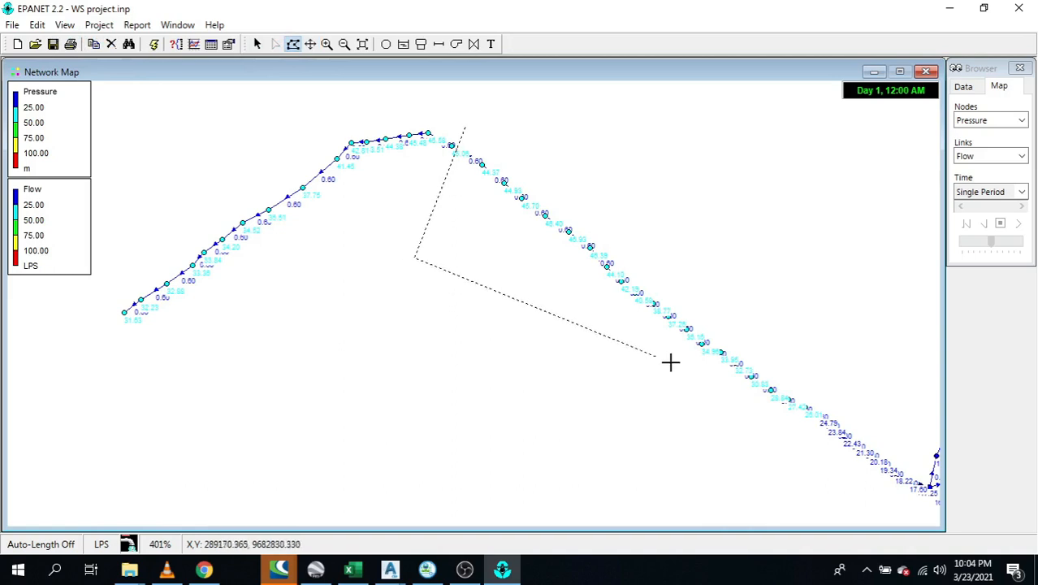
pyautogui.click(699, 262)
pyautogui.rightClick(464, 127)
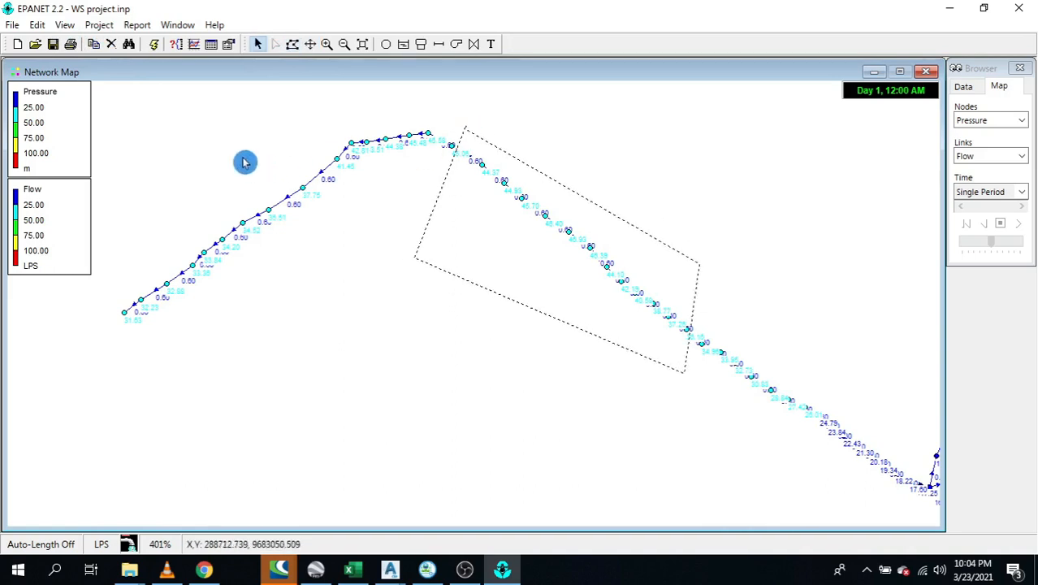
# Use Group Edit to replace the diameter of all pipes in the outlined stretch south-east of the peak with 28
pyautogui.click(43, 30)
pyautogui.click(82, 135)
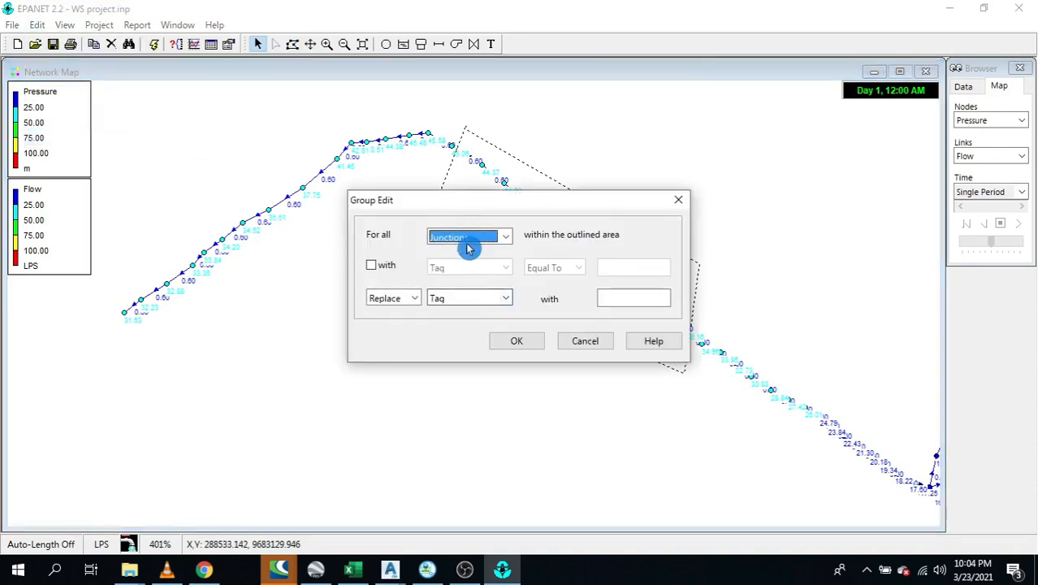
pyautogui.click(468, 249)
pyautogui.click(450, 261)
pyautogui.click(470, 298)
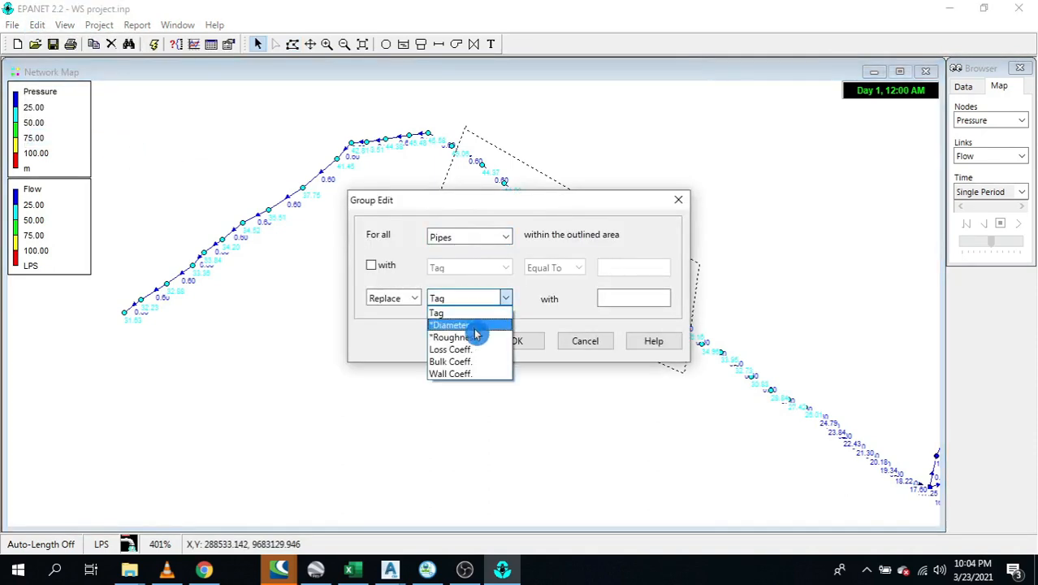
pyautogui.click(475, 325)
pyautogui.click(642, 298)
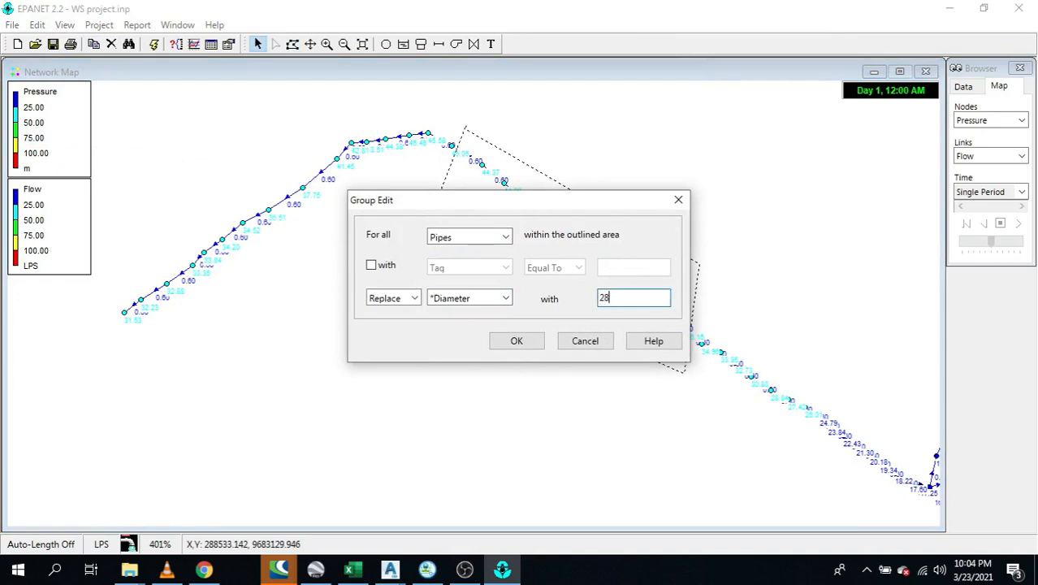
pyautogui.click(511, 342)
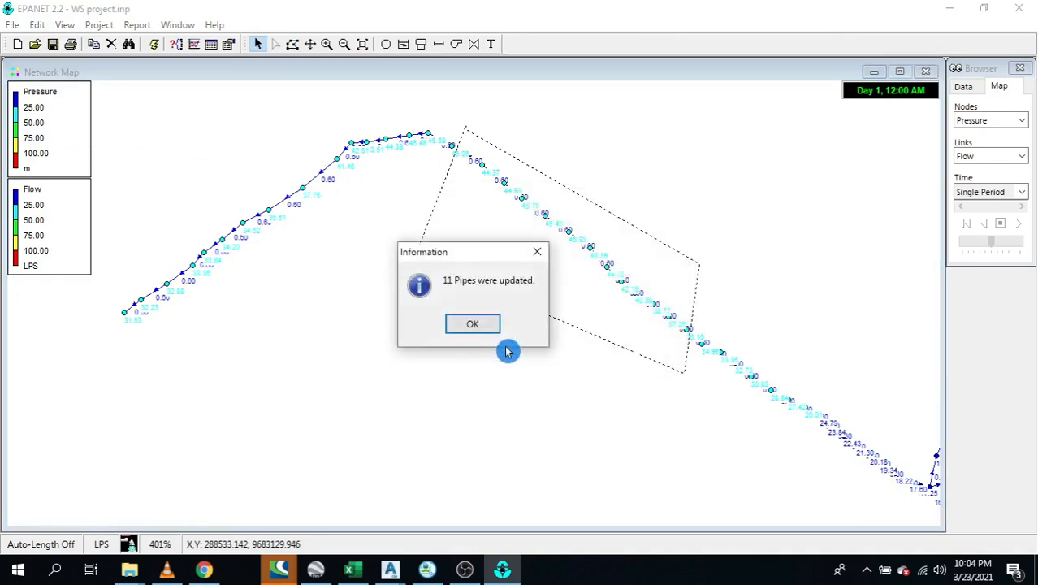
pyautogui.click(479, 324)
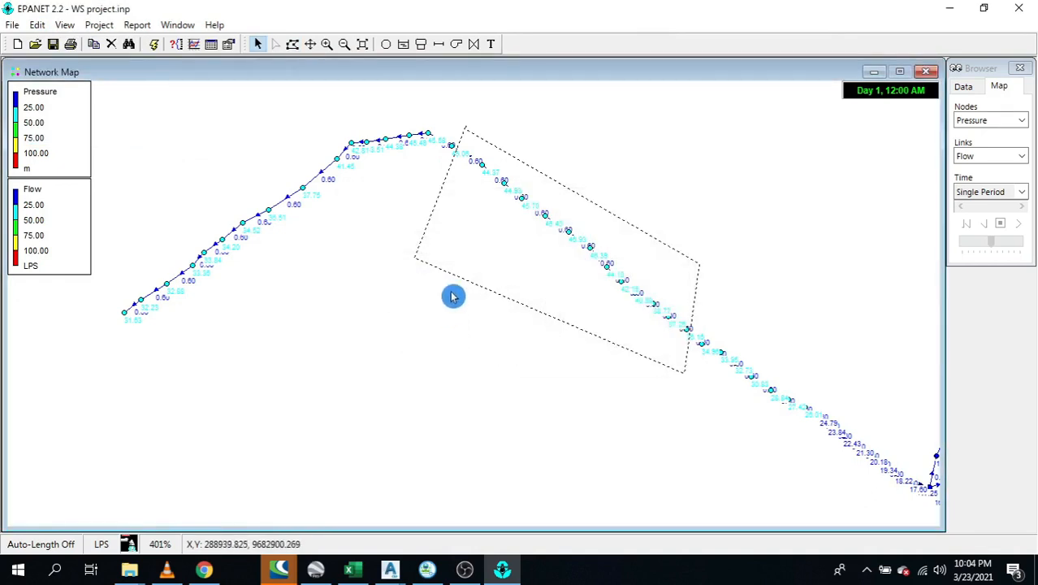
# Rerun the hydraulic analysis and check the resulting pressure at the north-western branch's end node
pyautogui.click(156, 46)
pyautogui.click(508, 304)
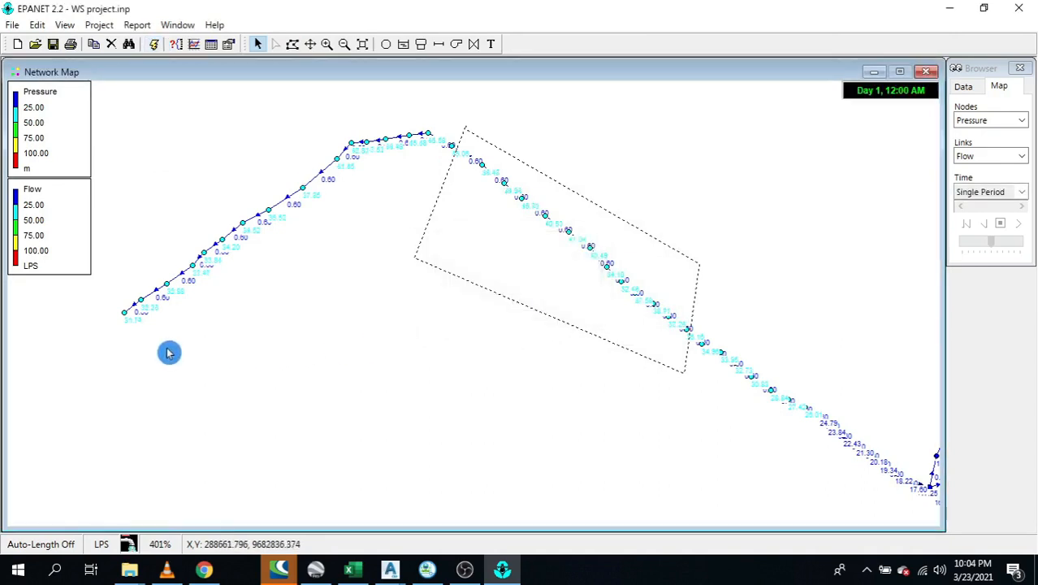
pyautogui.scroll(1, 121, 318)
pyautogui.scroll(1, 471, 292)
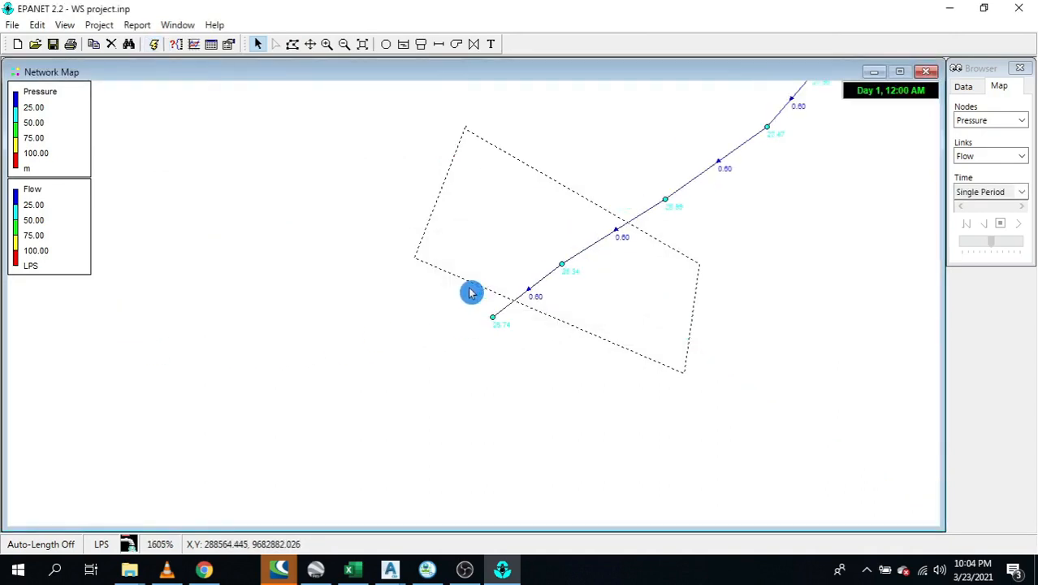
pyautogui.click(586, 364)
pyautogui.scroll(1, 413, 255)
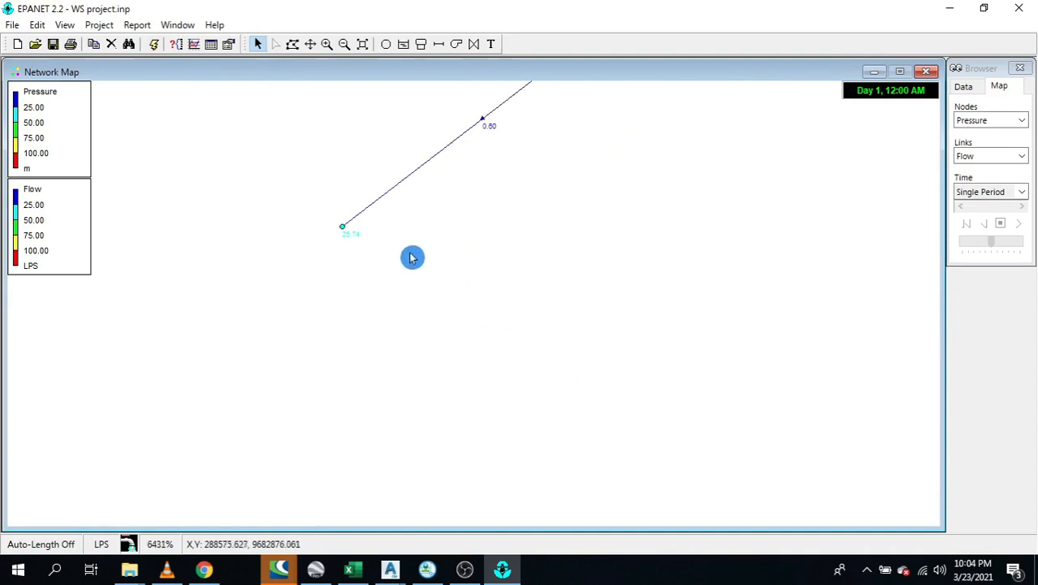
pyautogui.scroll(1, 356, 234)
pyautogui.scroll(1, 600, 392)
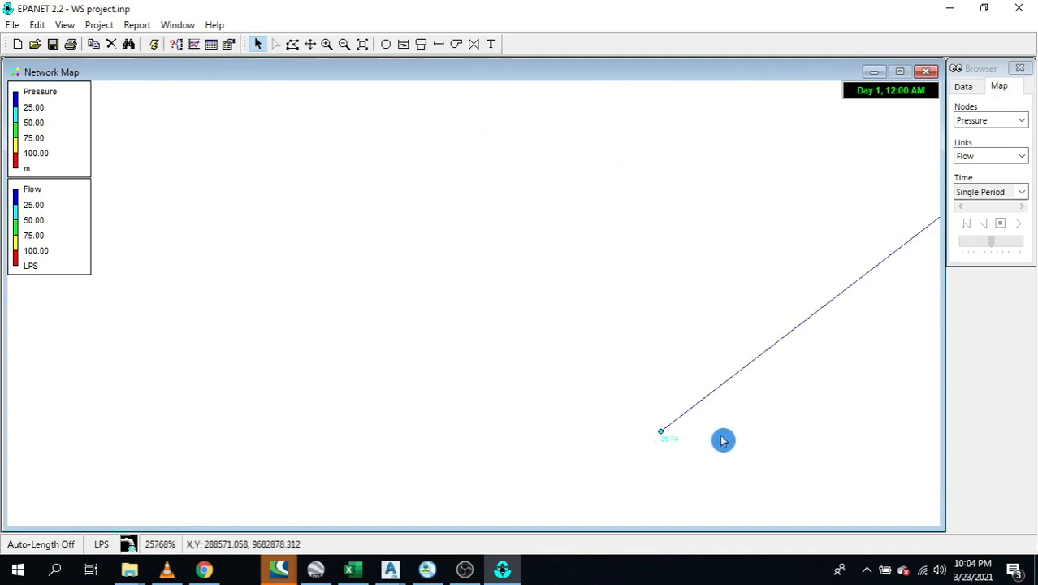
# Set the font size of the map notation to 10 so the node and link values are easier to read
pyautogui.rightClick(317, 230)
pyautogui.click(347, 311)
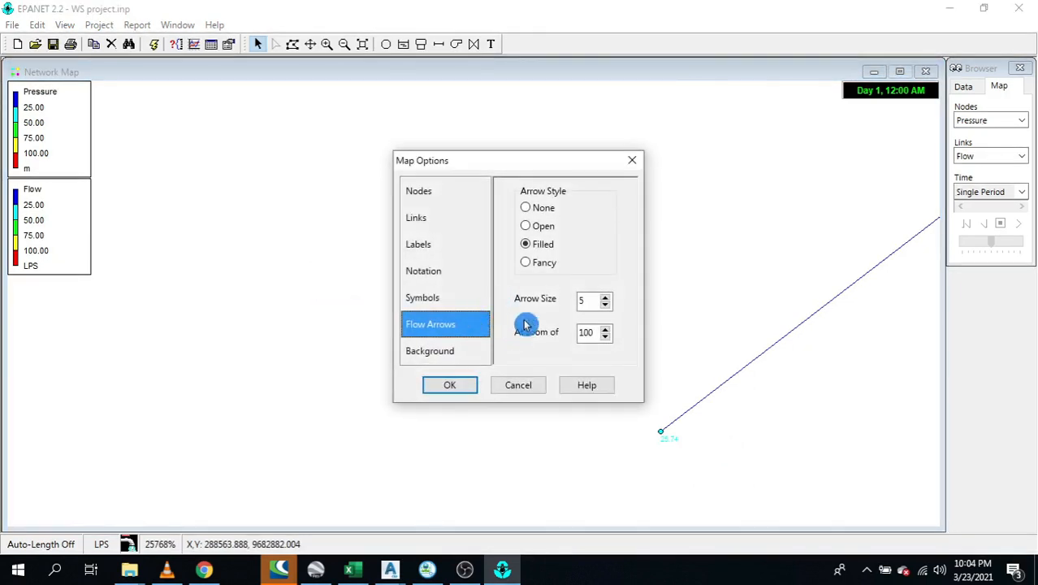
pyautogui.click(458, 277)
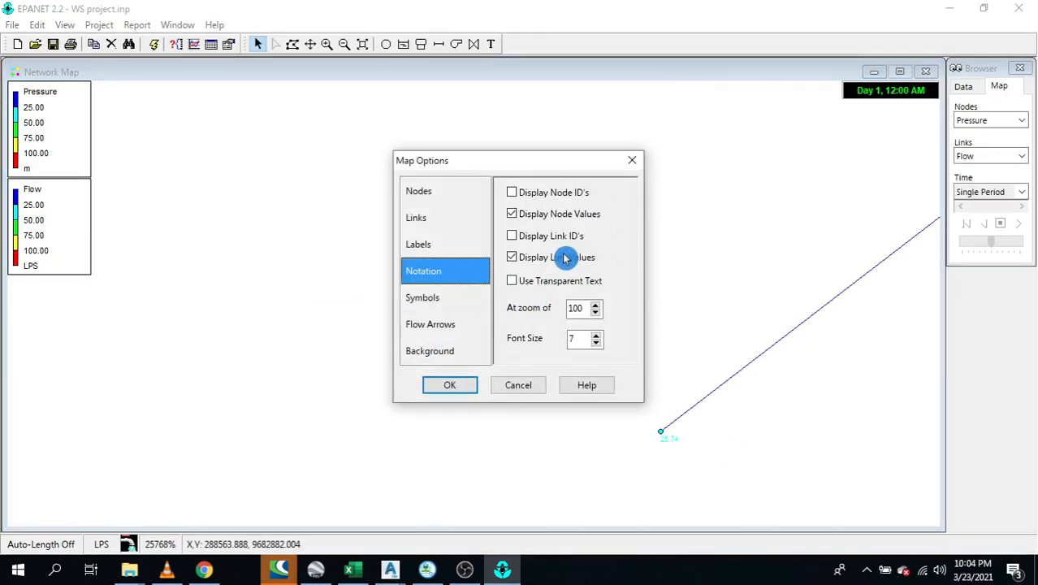
pyautogui.click(597, 336)
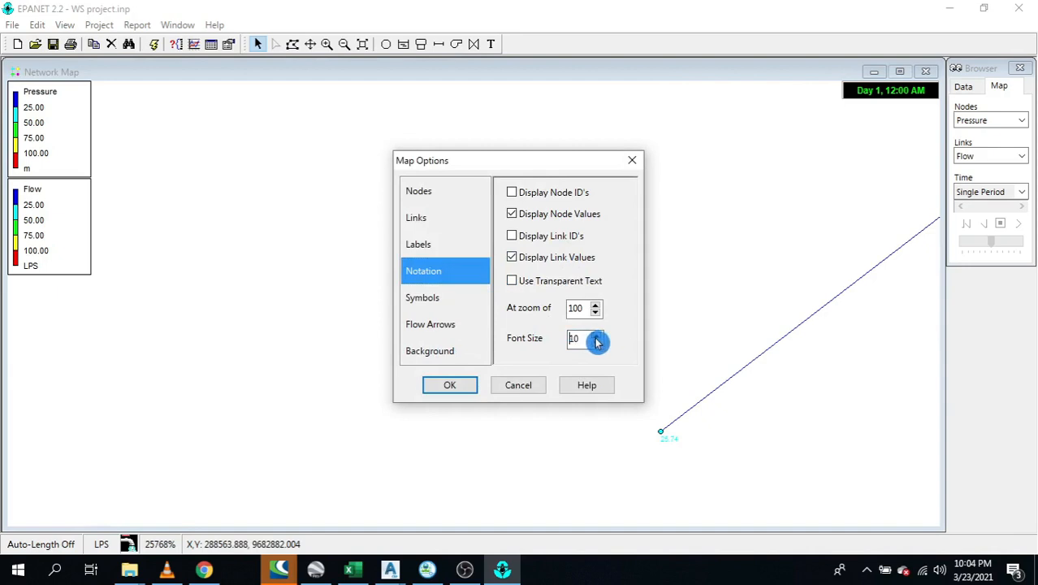
pyautogui.click(471, 385)
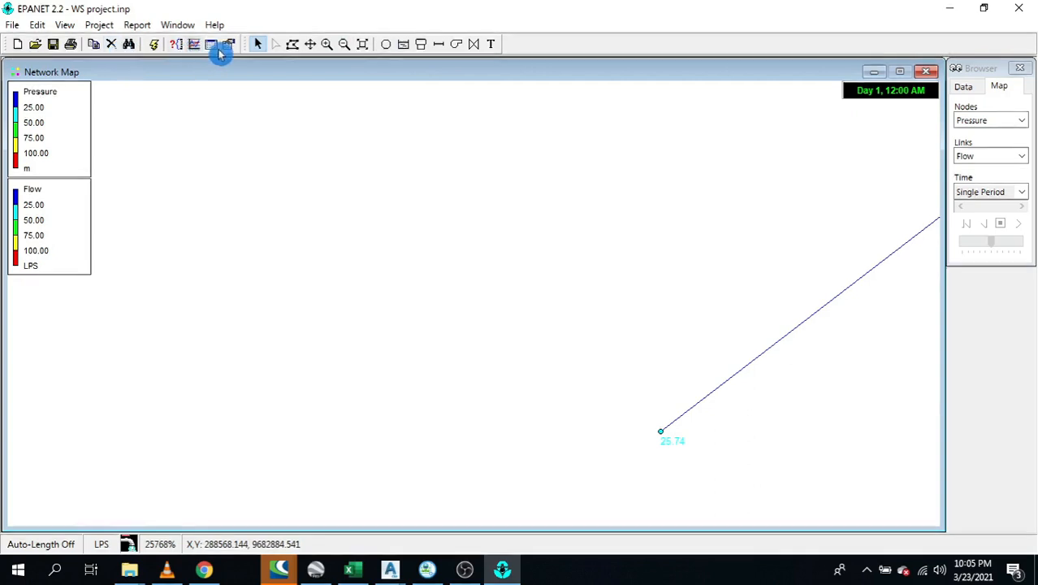
# Examine the pressures and flows from the north-western branch's end node back towards the network junction
pyautogui.click(310, 44)
pyautogui.moveTo(776, 395); pyautogui.dragTo(462, 269)
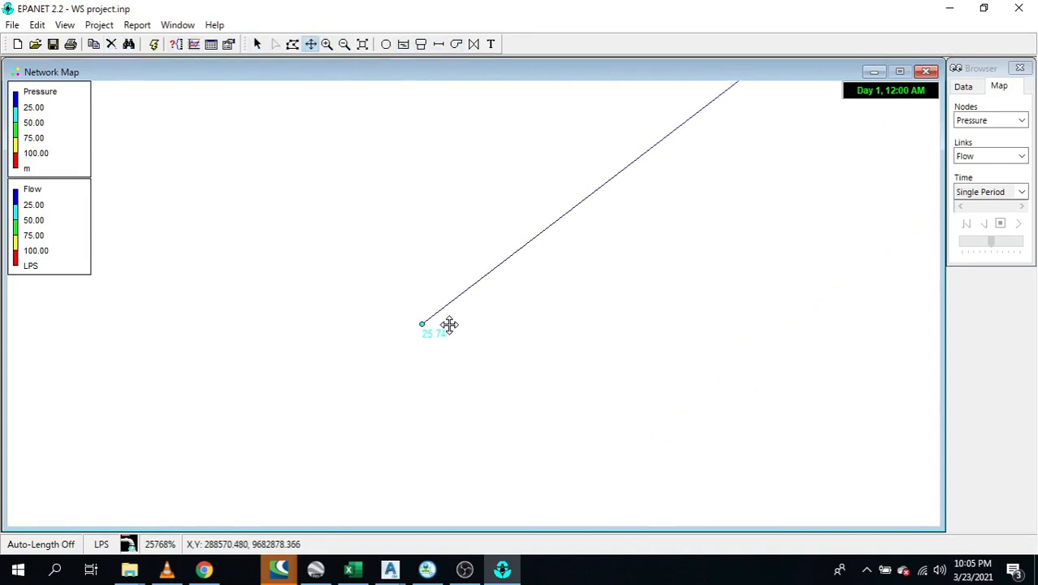
pyautogui.moveTo(449, 325); pyautogui.dragTo(446, 304)
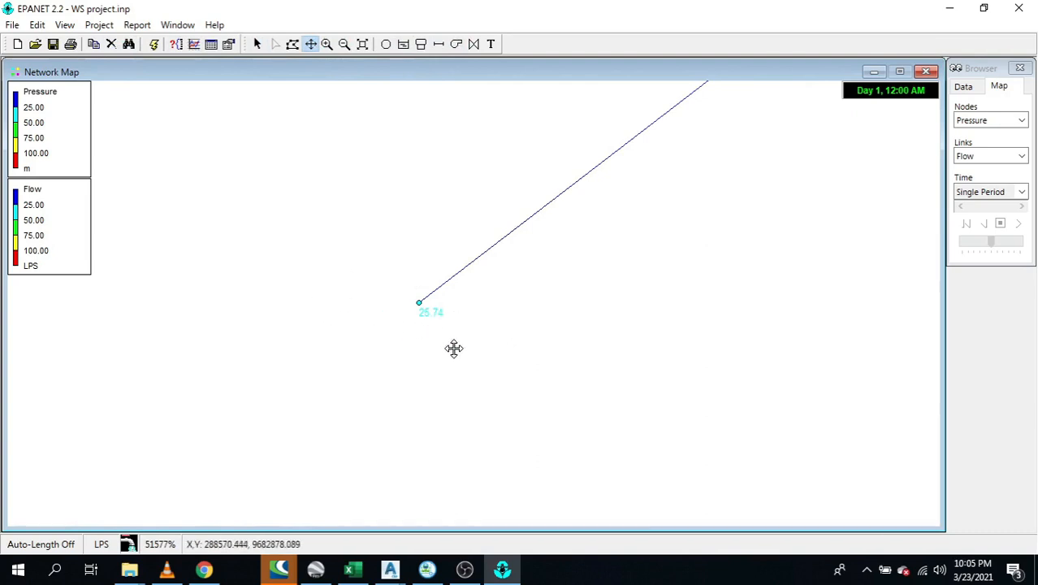
pyautogui.scroll(-3, 402, 377)
pyautogui.moveTo(760, 240); pyautogui.dragTo(473, 348)
pyautogui.scroll(-1, 467, 348)
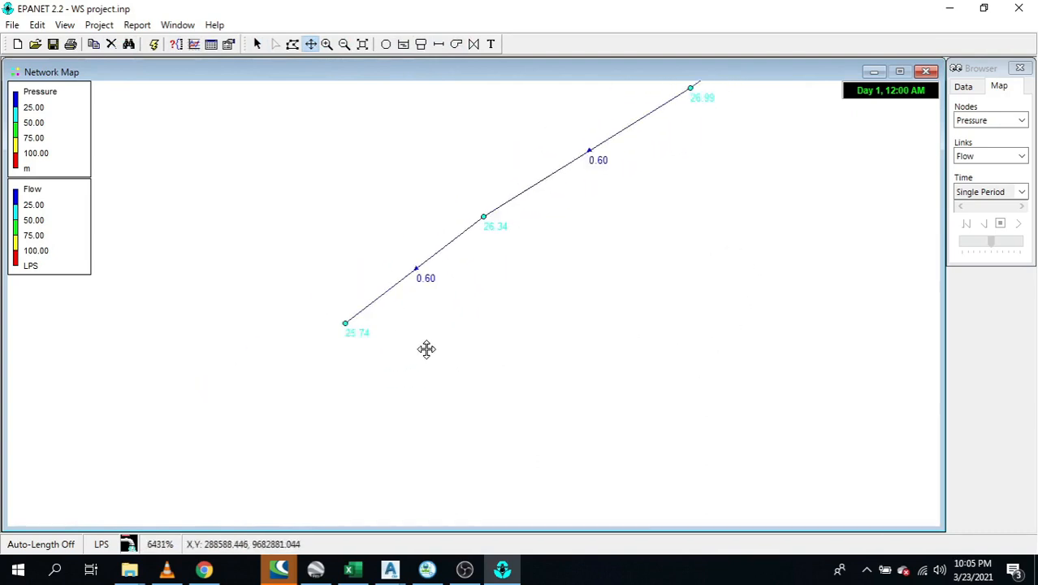
pyautogui.scroll(-3, 426, 349)
pyautogui.moveTo(799, 233); pyautogui.dragTo(531, 342)
pyautogui.scroll(-3, 557, 348)
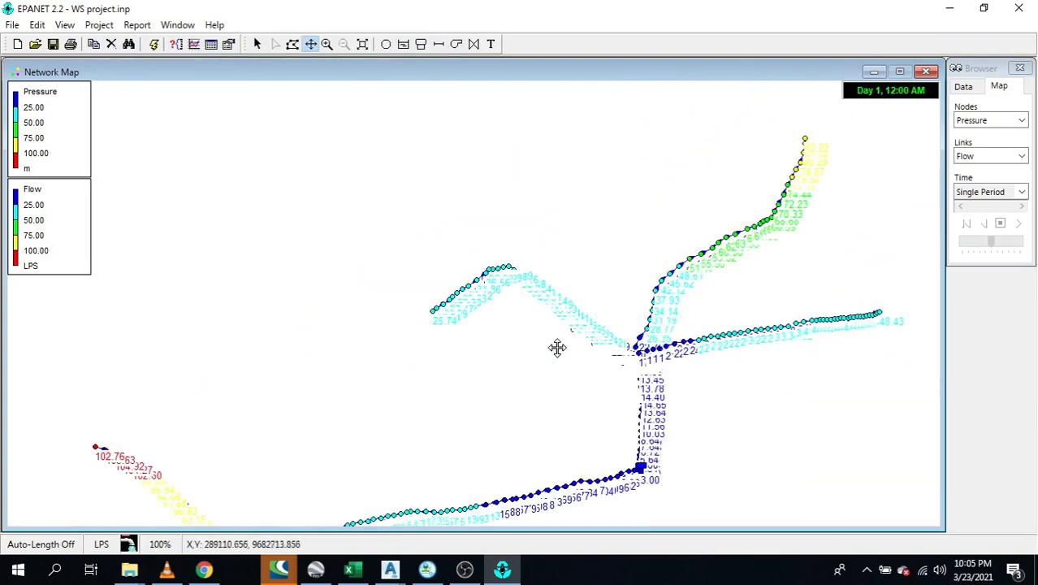
# Examine the pressures along the north-eastern branch up to its end node
pyautogui.moveTo(784, 282); pyautogui.dragTo(663, 329)
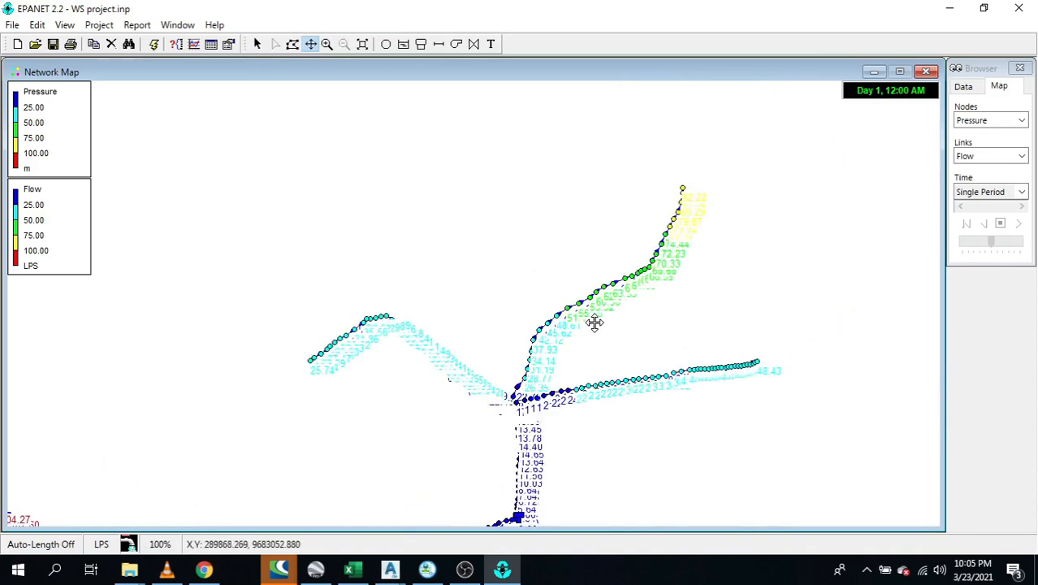
pyautogui.scroll(1, 594, 321)
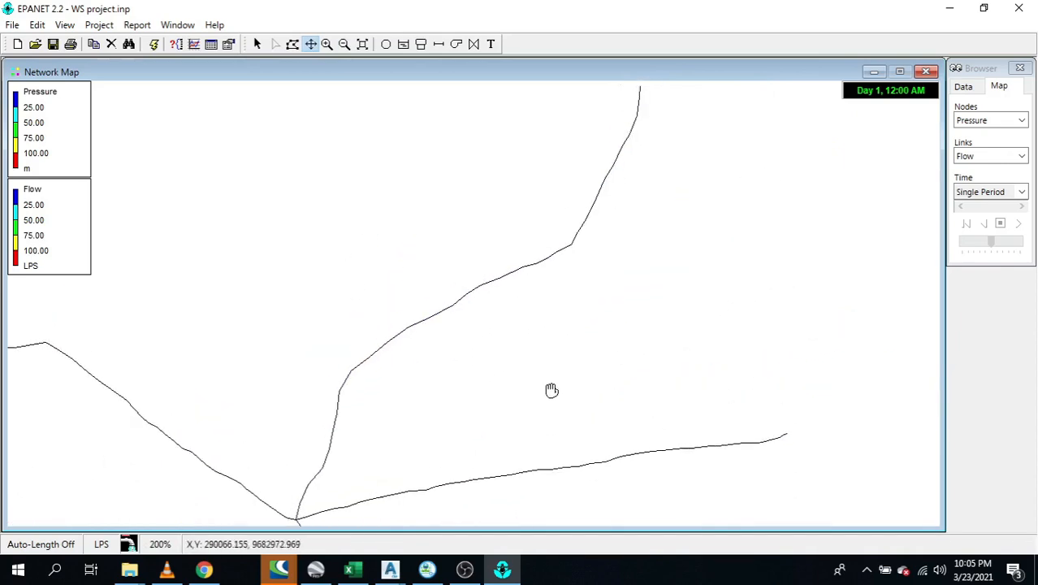
pyautogui.scroll(-1, 568, 352)
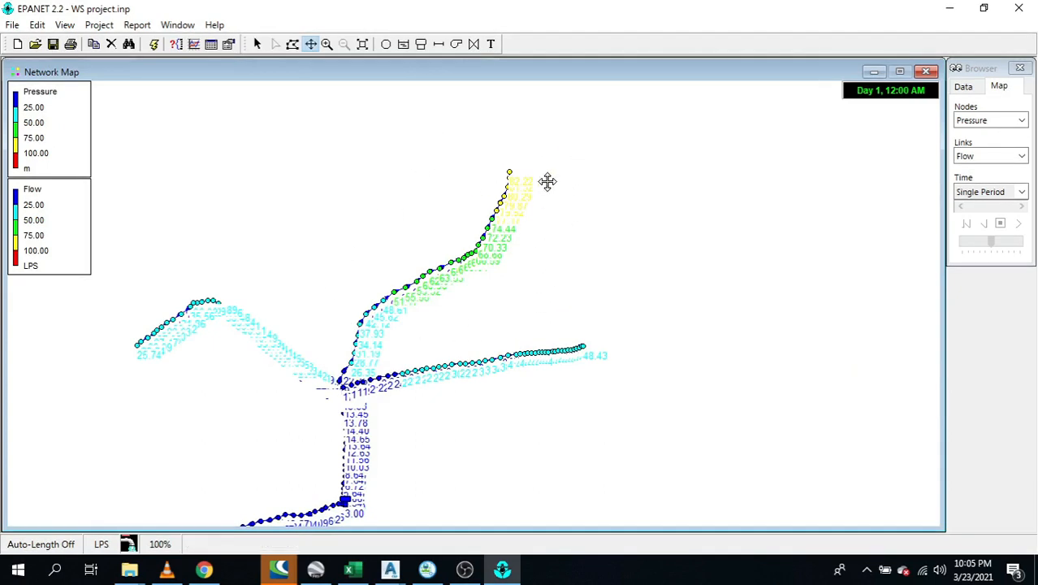
pyautogui.scroll(1, 512, 158)
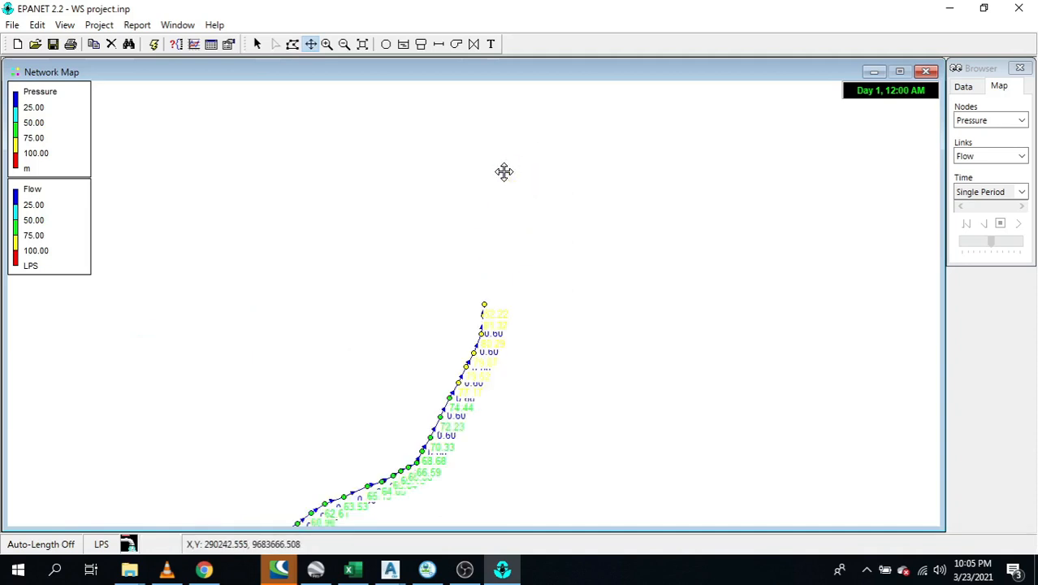
pyautogui.scroll(4, 486, 312)
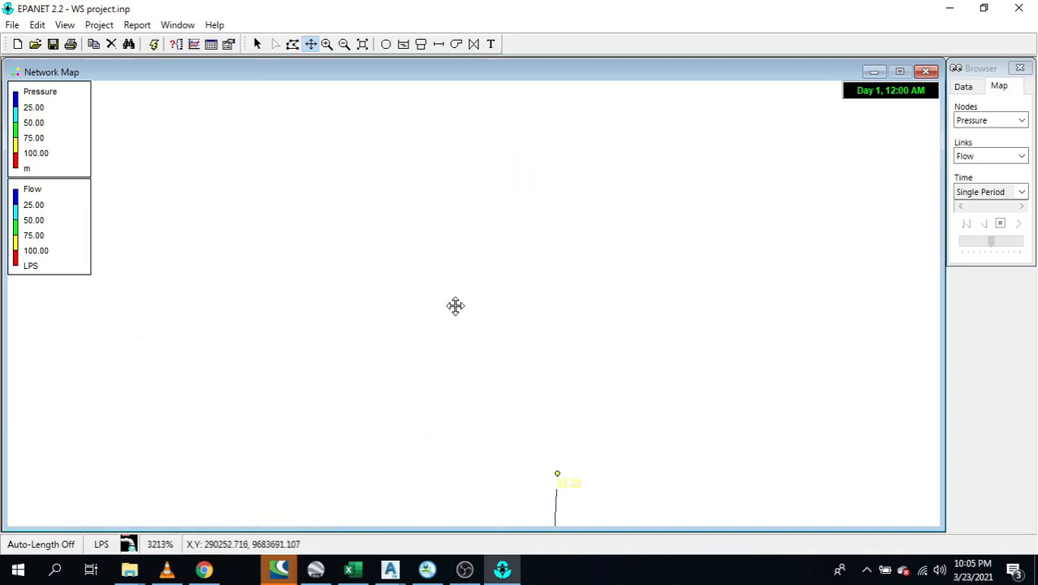
pyautogui.scroll(1, 585, 488)
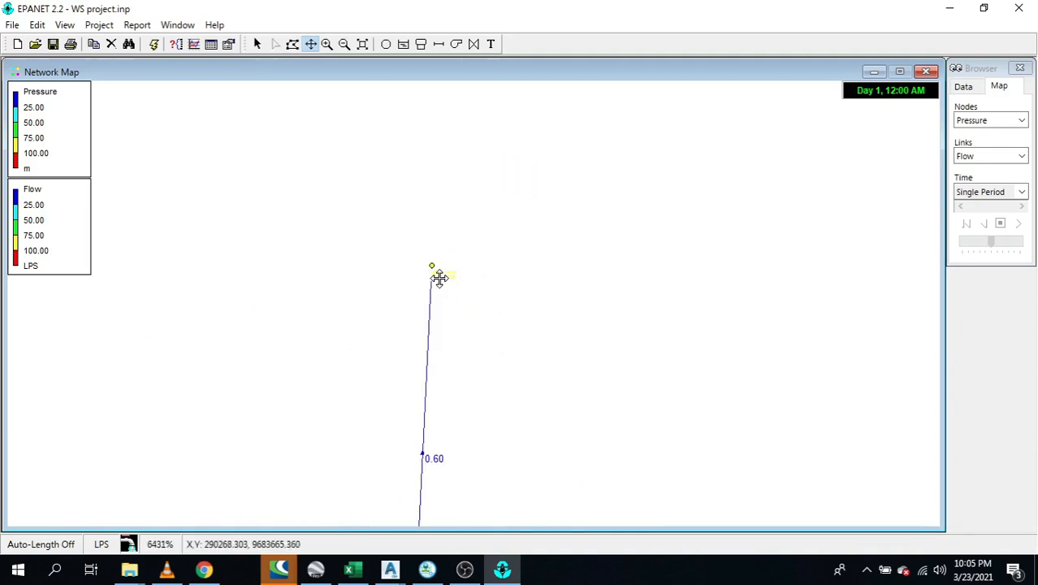
pyautogui.scroll(-5, 439, 278)
pyautogui.moveTo(474, 404); pyautogui.dragTo(616, 141)
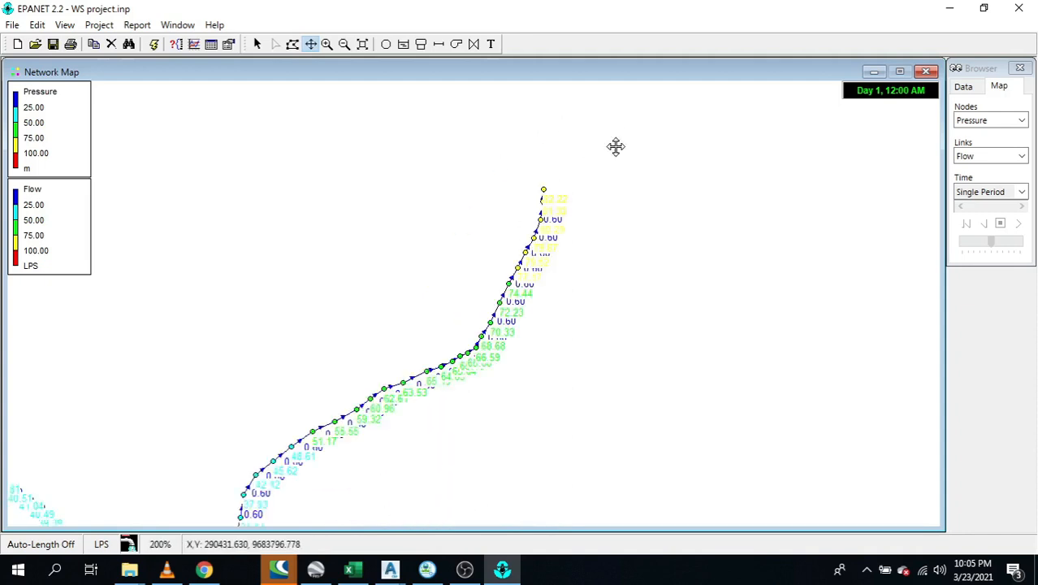
pyautogui.scroll(-1, 583, 388)
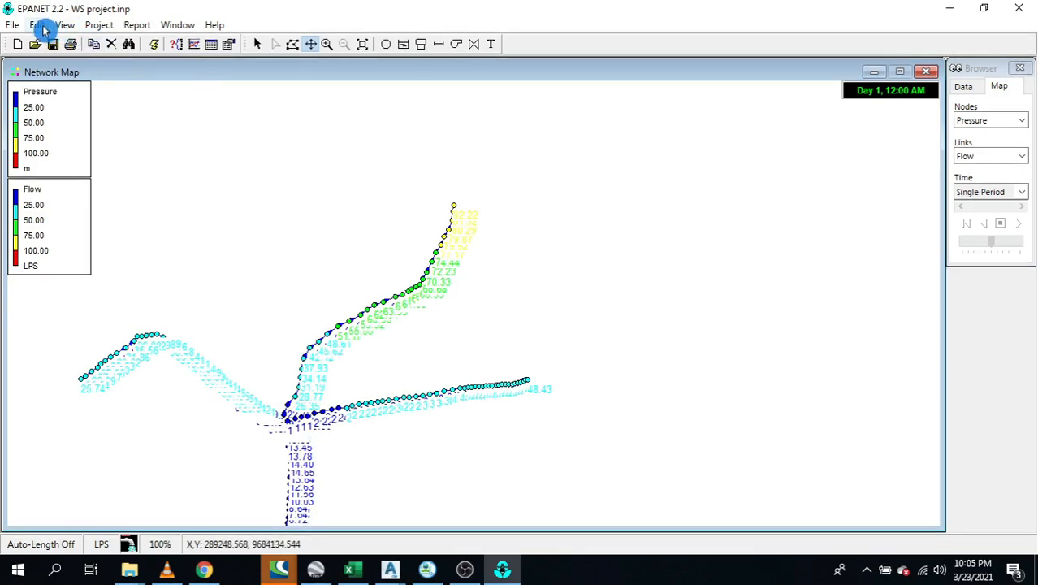
# Outline a four-sided region around the upper stretch of the north-eastern branch, including its end node
pyautogui.click(292, 43)
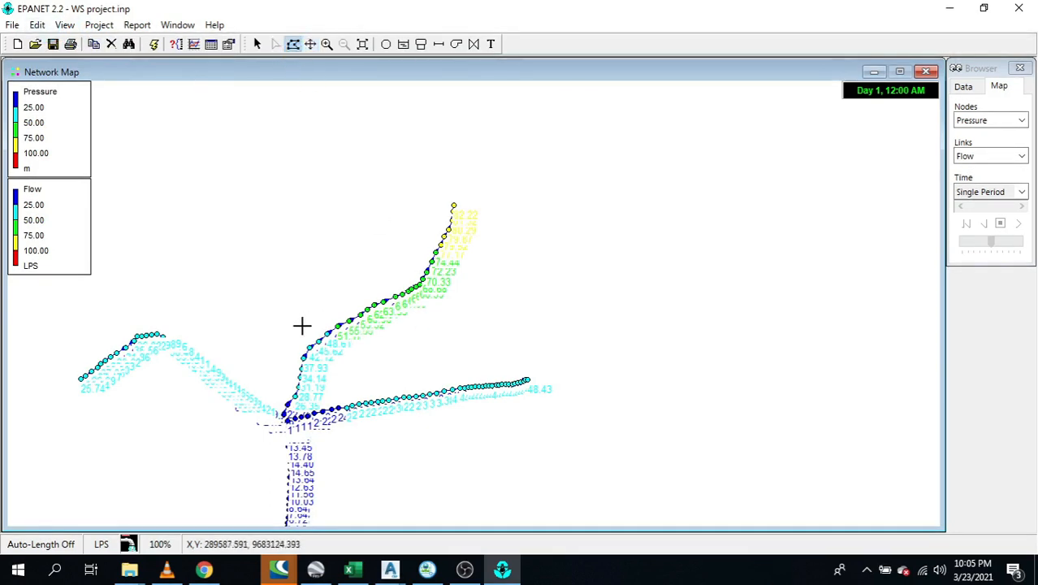
pyautogui.click(286, 328)
pyautogui.click(386, 375)
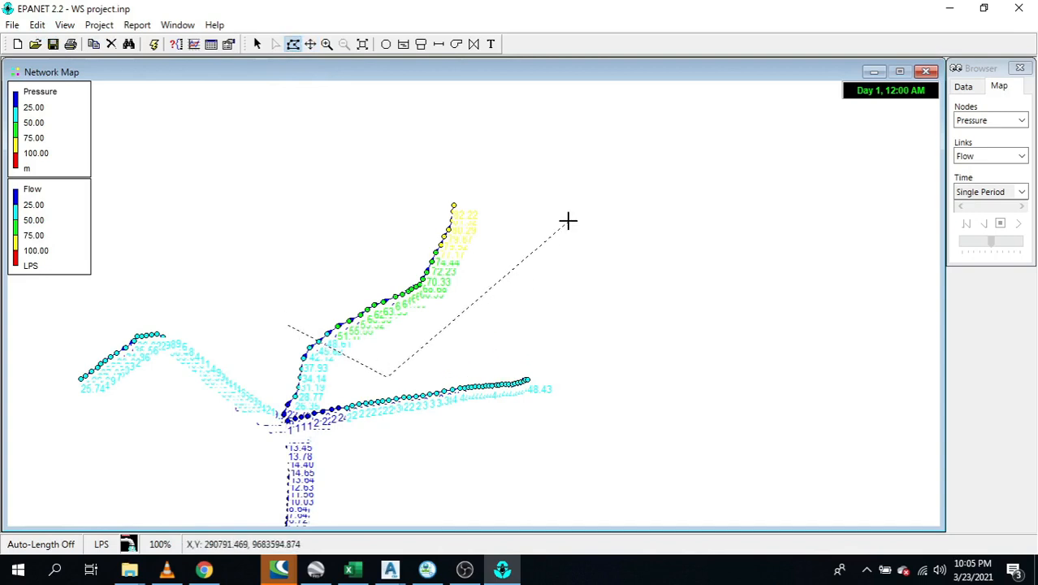
pyautogui.click(447, 161)
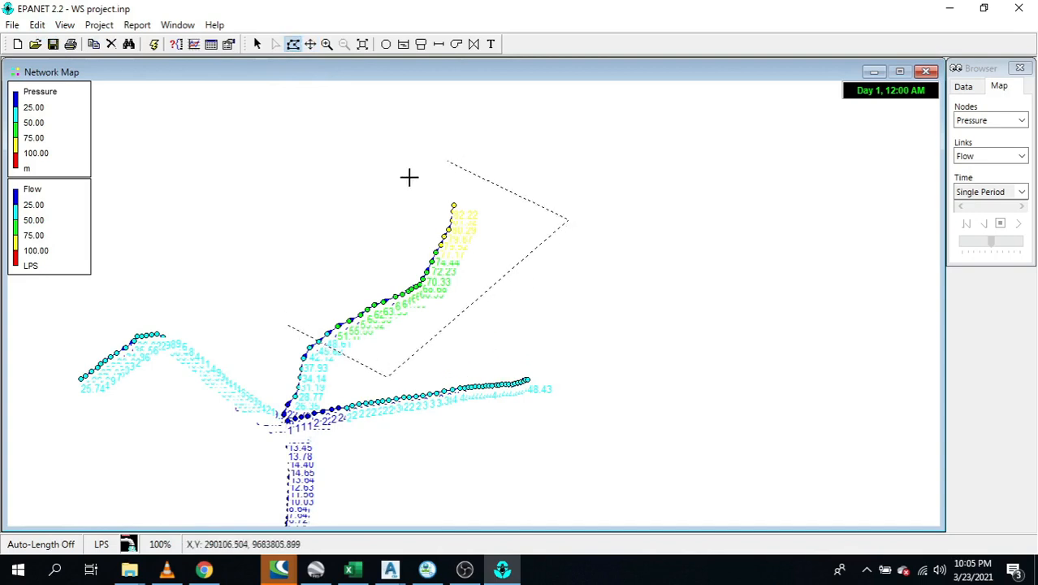
pyautogui.rightClick(287, 328)
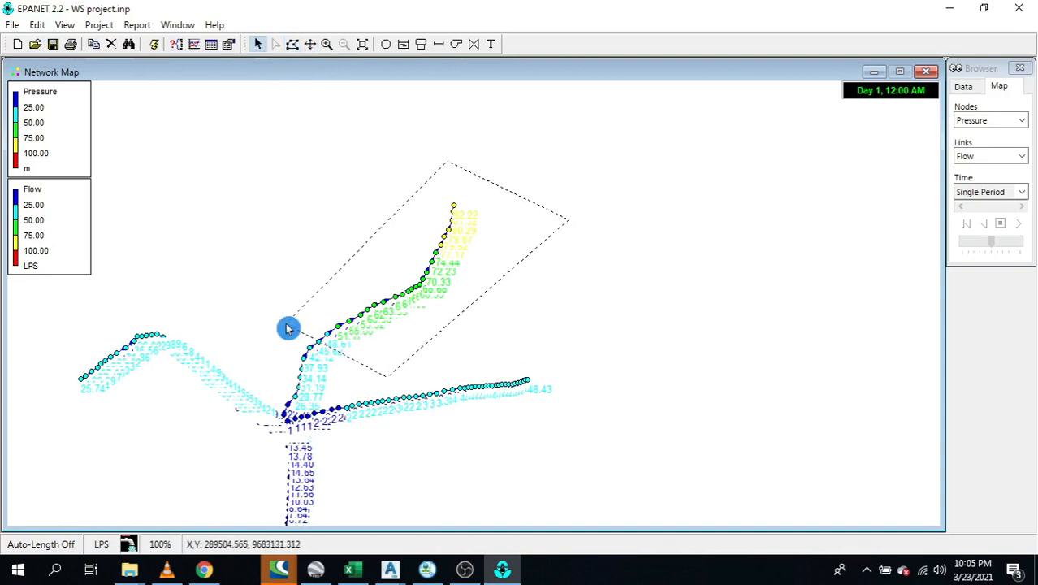
# Replace the diameter of all pipes in the outlined upper stretch of the north-eastern branch with 28 and rerun the analysis
pyautogui.click(37, 25)
pyautogui.click(85, 138)
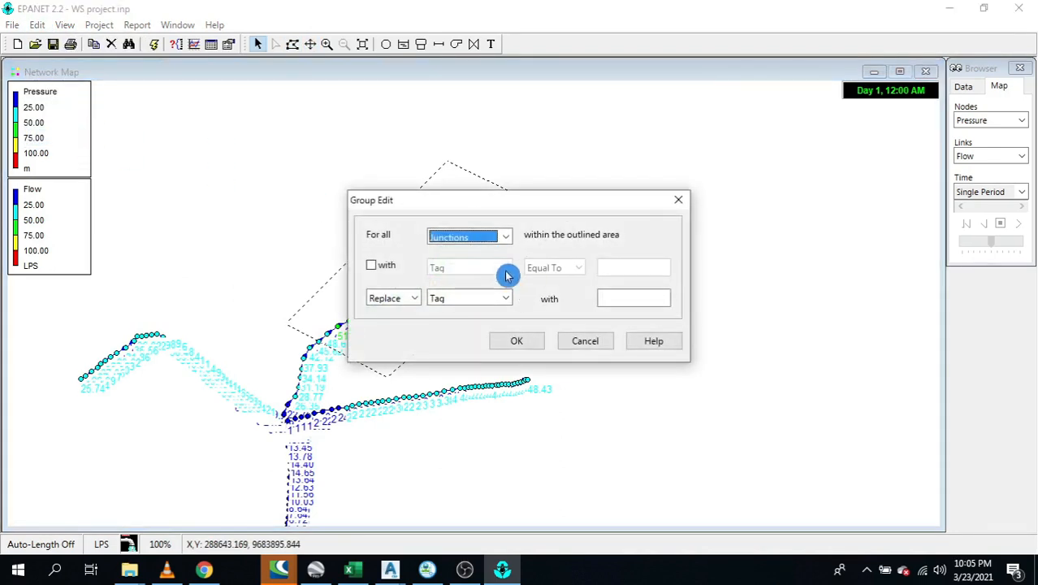
pyautogui.click(481, 237)
pyautogui.click(475, 263)
pyautogui.click(480, 300)
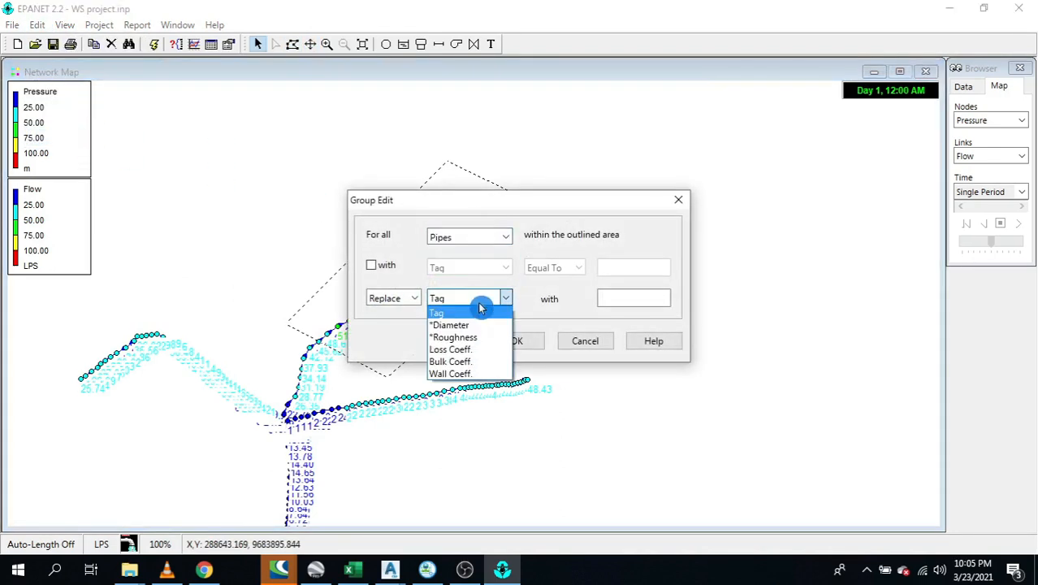
pyautogui.click(455, 324)
pyautogui.click(626, 297)
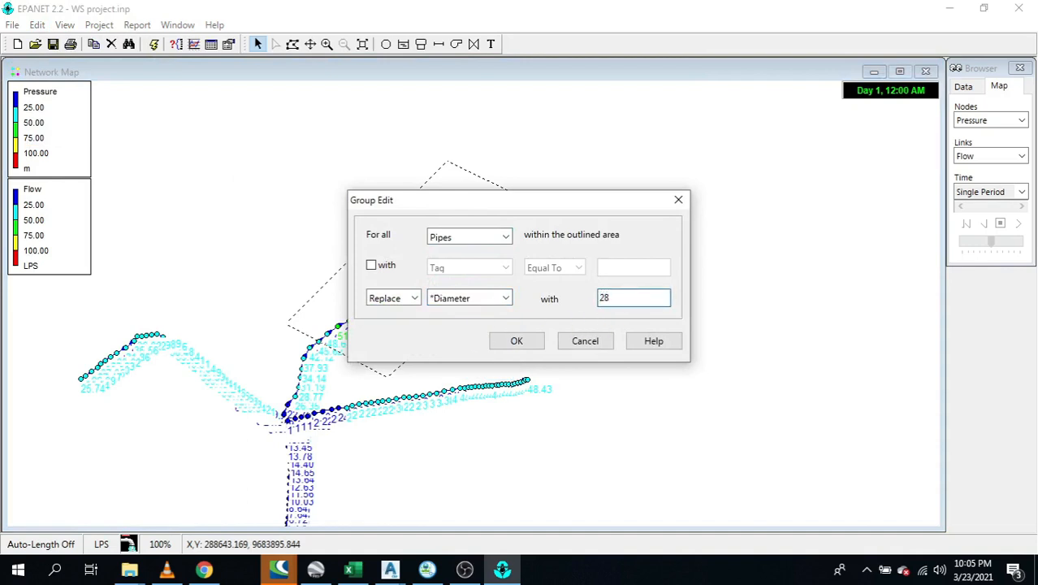
pyautogui.write('28')
pyautogui.click(517, 340)
pyautogui.click(475, 324)
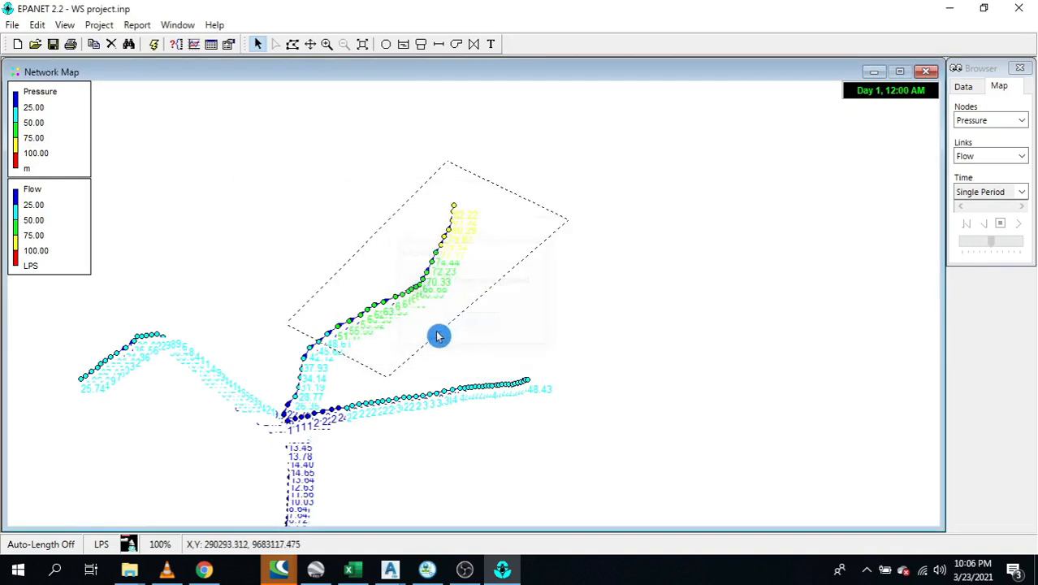
pyautogui.click(153, 44)
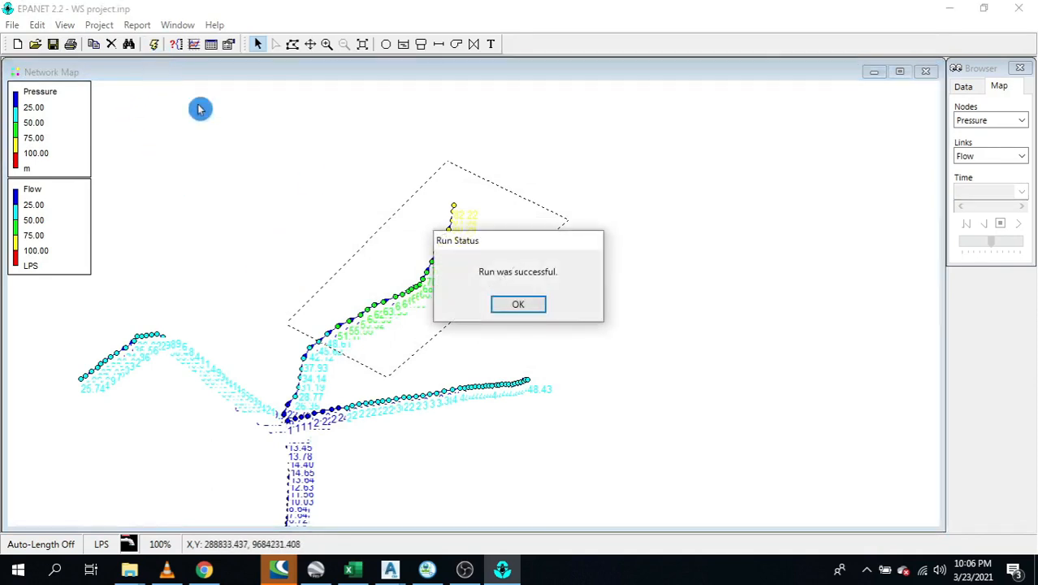
pyautogui.click(516, 305)
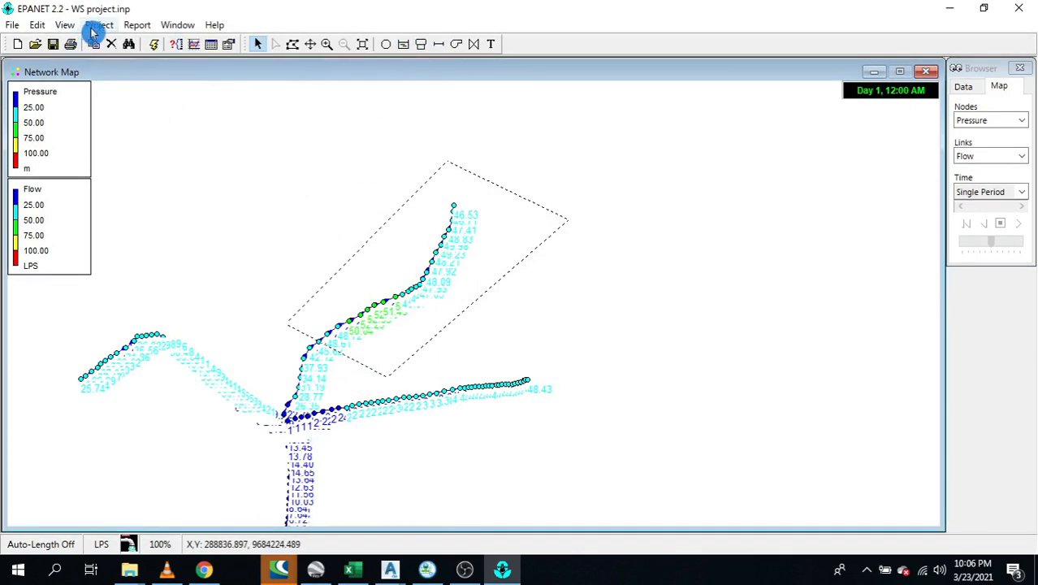
# Outline a four-sided region around the lower and middle stretch of the north-eastern branch, starting just above the network junction
pyautogui.click(293, 44)
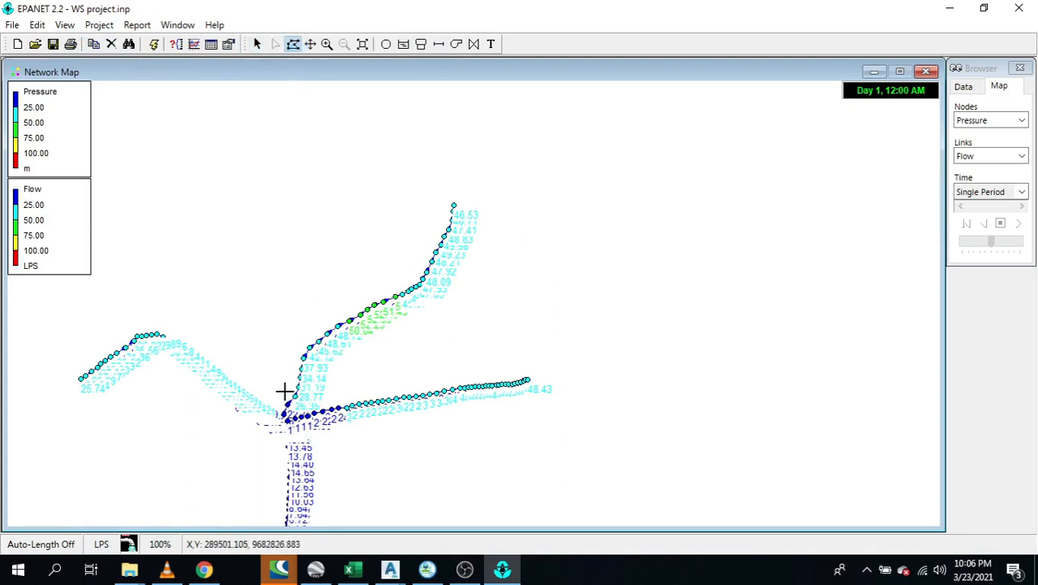
pyautogui.click(328, 403)
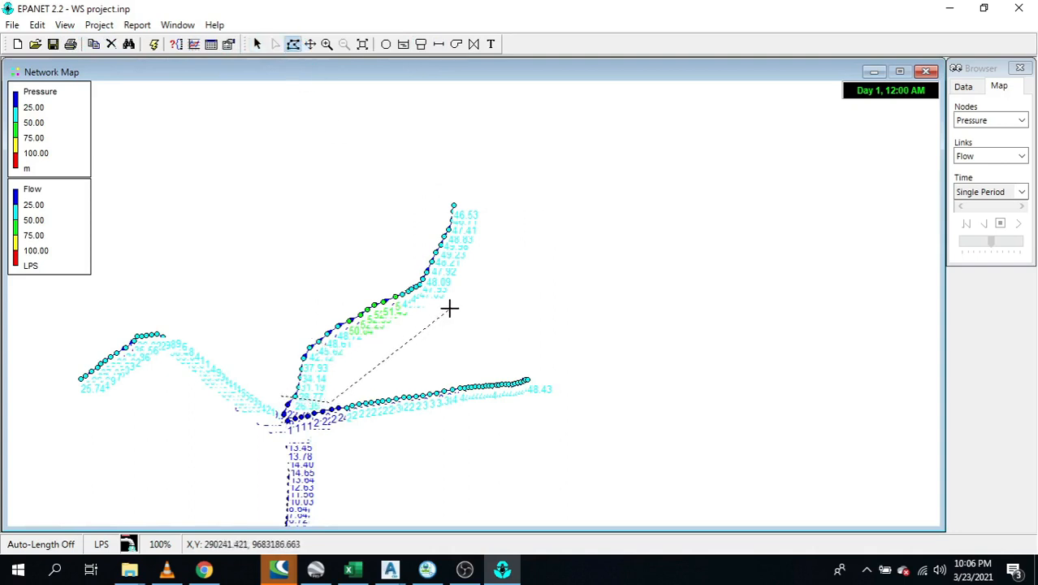
pyautogui.click(358, 236)
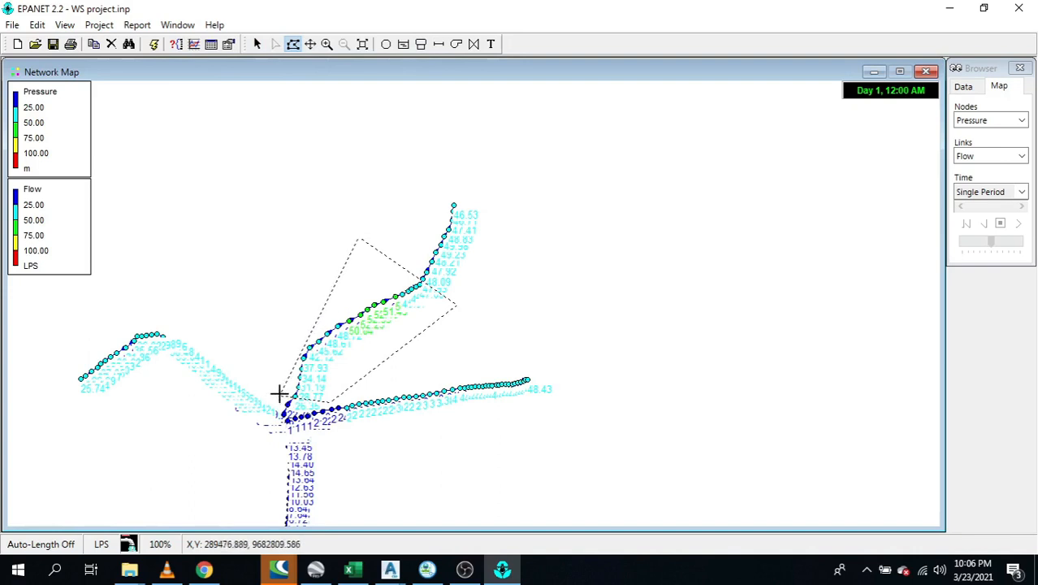
pyautogui.rightClick(280, 397)
# Group-edit the pipes in the outlined lower and middle stretch to a diameter of 28 and run the analysis again
pyautogui.click(38, 25)
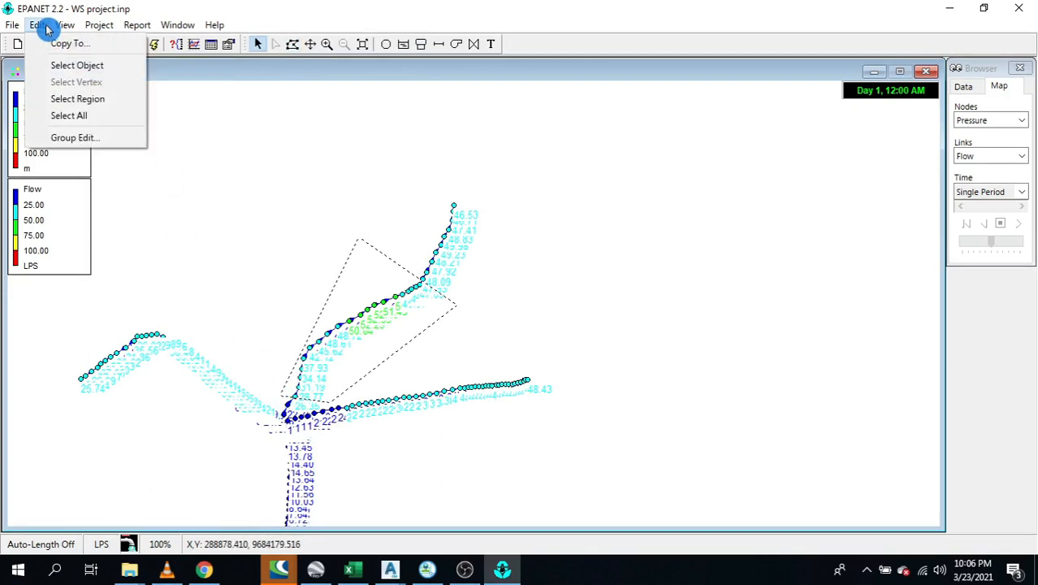
pyautogui.click(81, 138)
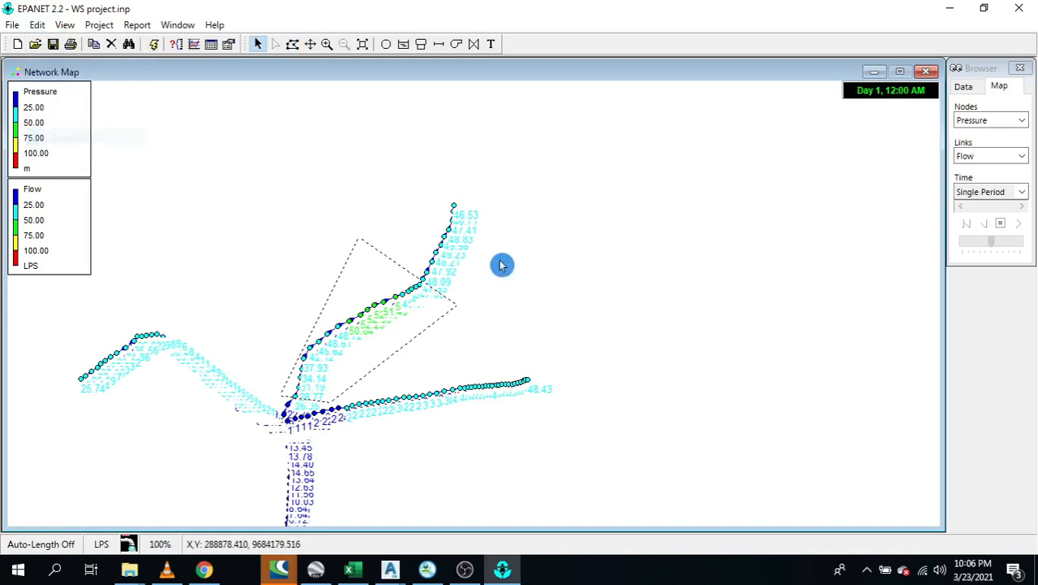
pyautogui.click(475, 237)
pyautogui.click(473, 266)
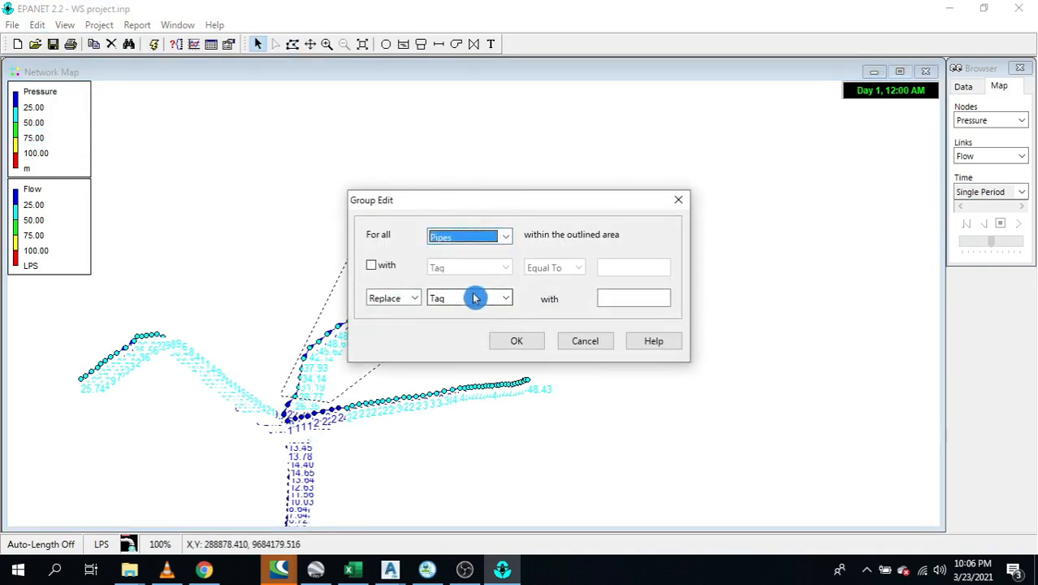
pyautogui.click(472, 298)
pyautogui.click(474, 327)
pyautogui.click(622, 298)
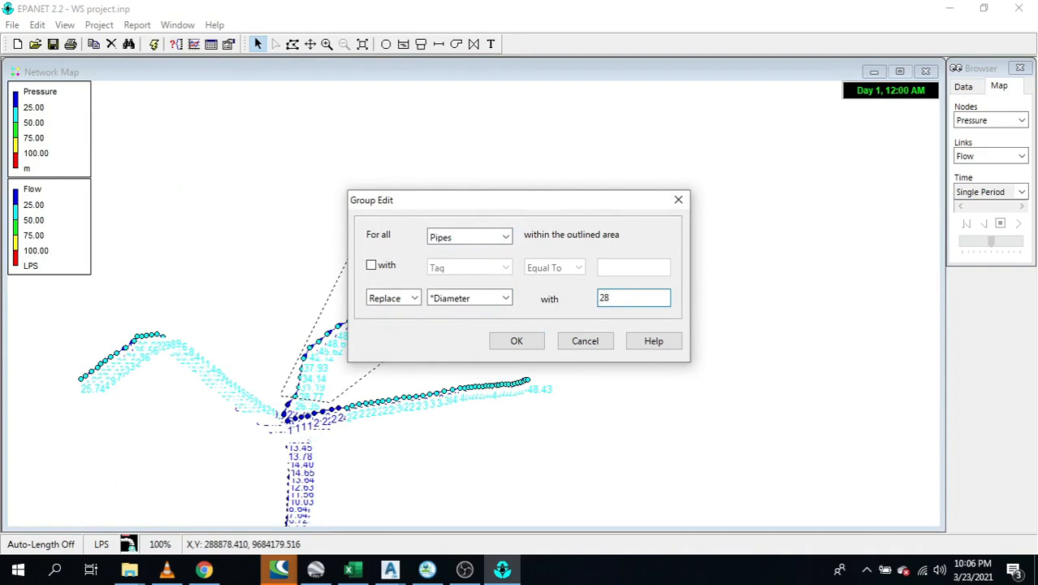
pyautogui.click(503, 341)
pyautogui.click(472, 323)
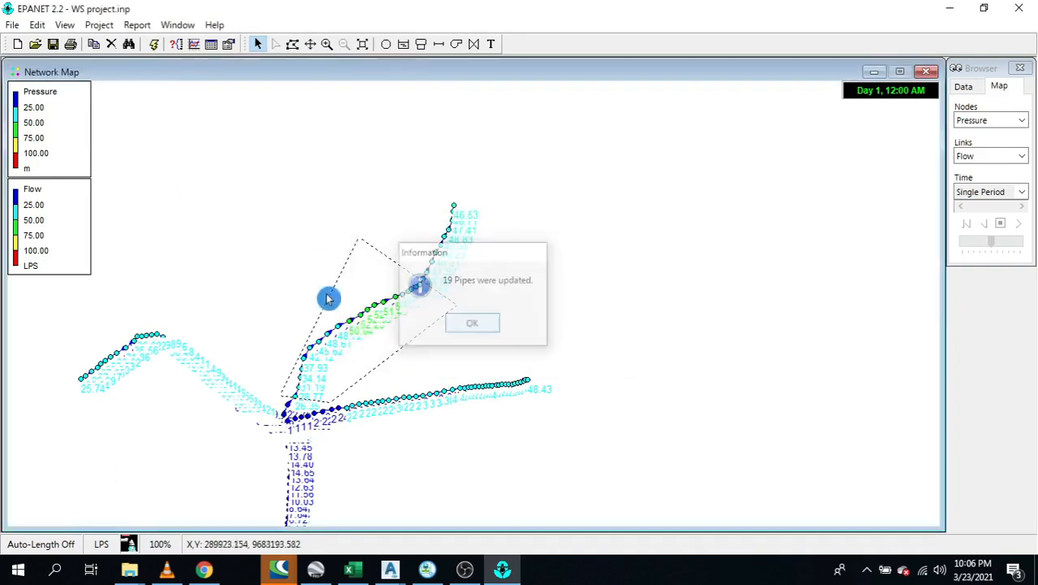
pyautogui.click(153, 44)
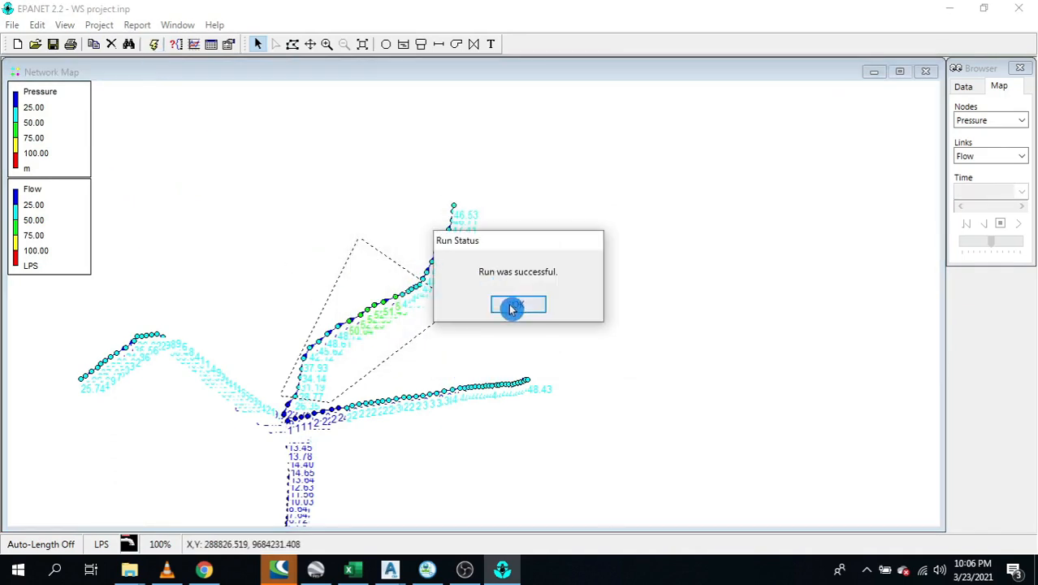
pyautogui.click(511, 308)
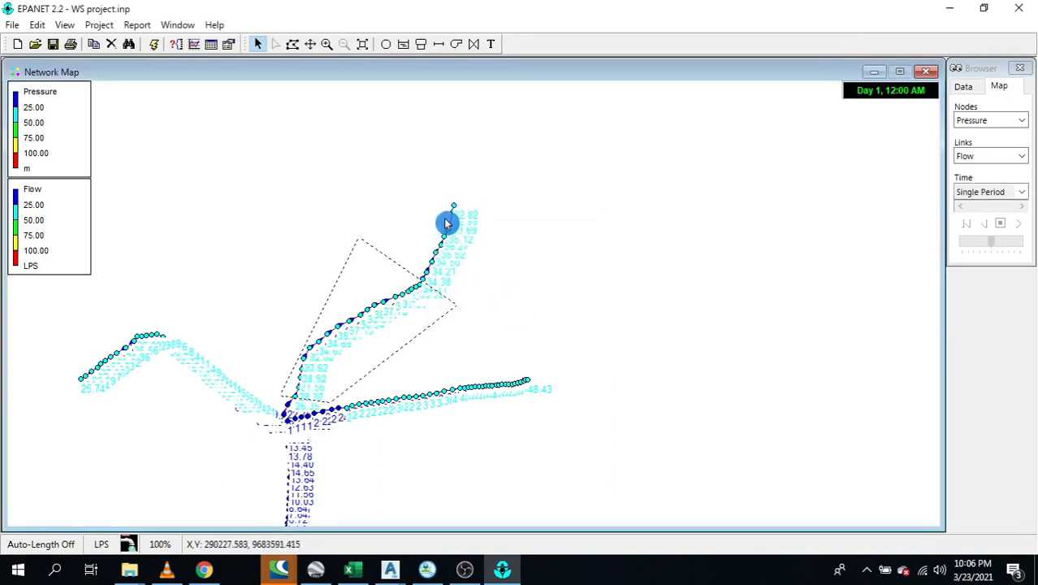
# Examine the pressure and flow at the north-eastern branch's end node
pyautogui.scroll(1, 451, 211)
pyautogui.scroll(3, 473, 320)
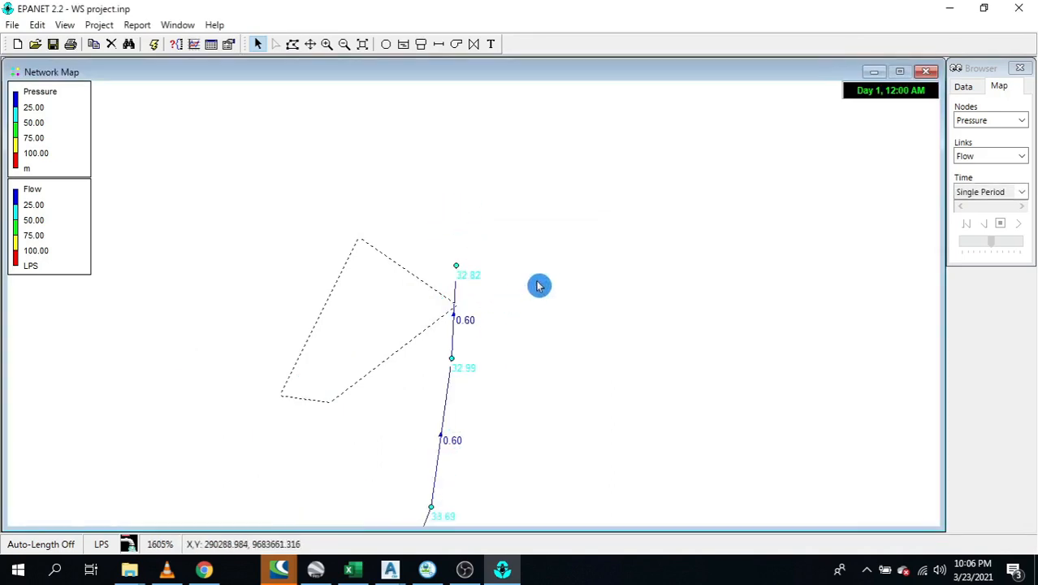
pyautogui.scroll(2, 473, 285)
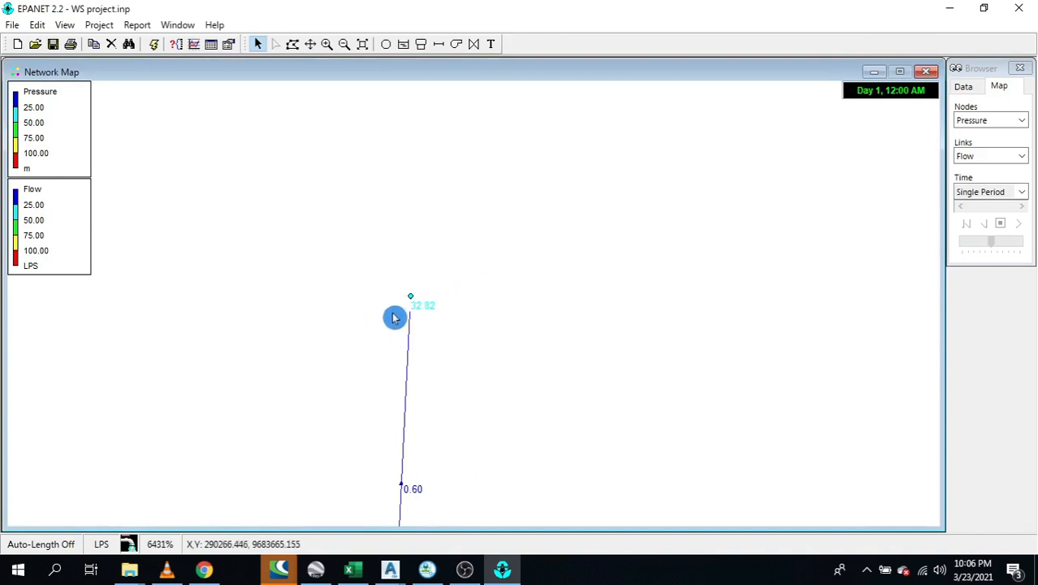
pyautogui.scroll(1, 410, 318)
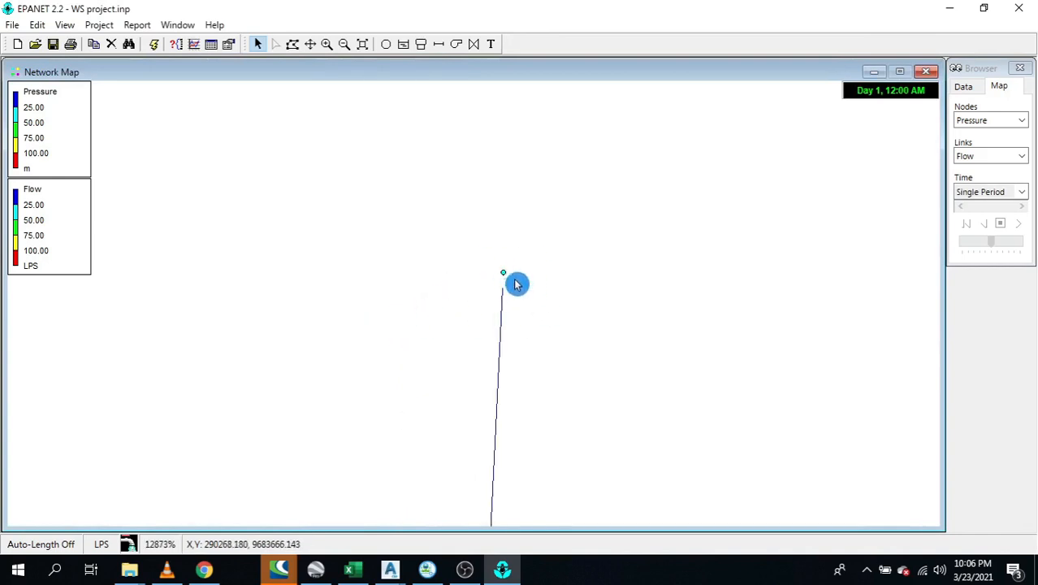
pyautogui.scroll(-3, 517, 283)
pyautogui.scroll(-2, 536, 131)
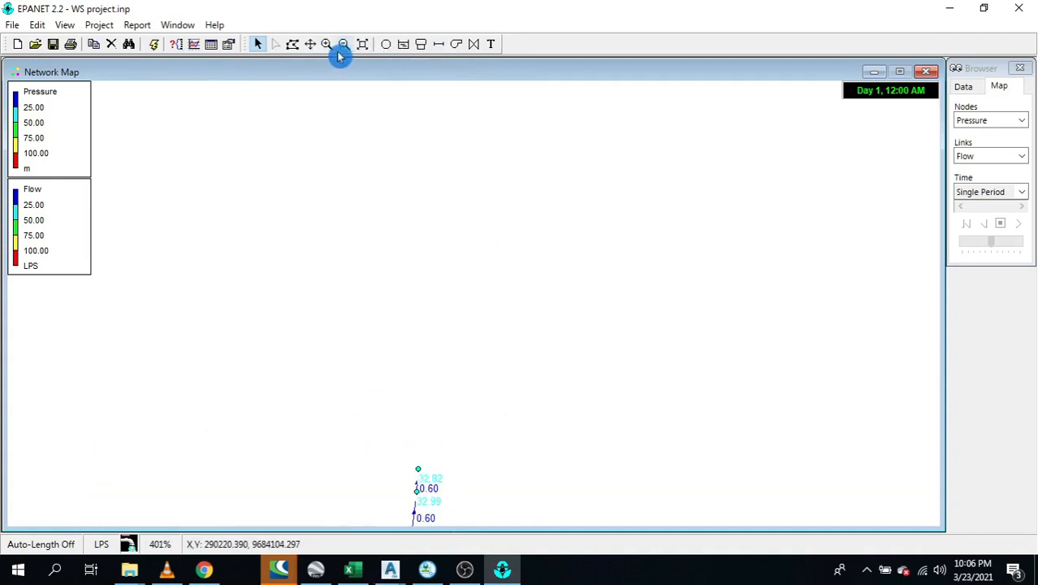
# Examine the pressures and flows along the eastern branch, focusing on its end node
pyautogui.click(311, 44)
pyautogui.moveTo(489, 341); pyautogui.dragTo(525, 132)
pyautogui.scroll(-2, 526, 288)
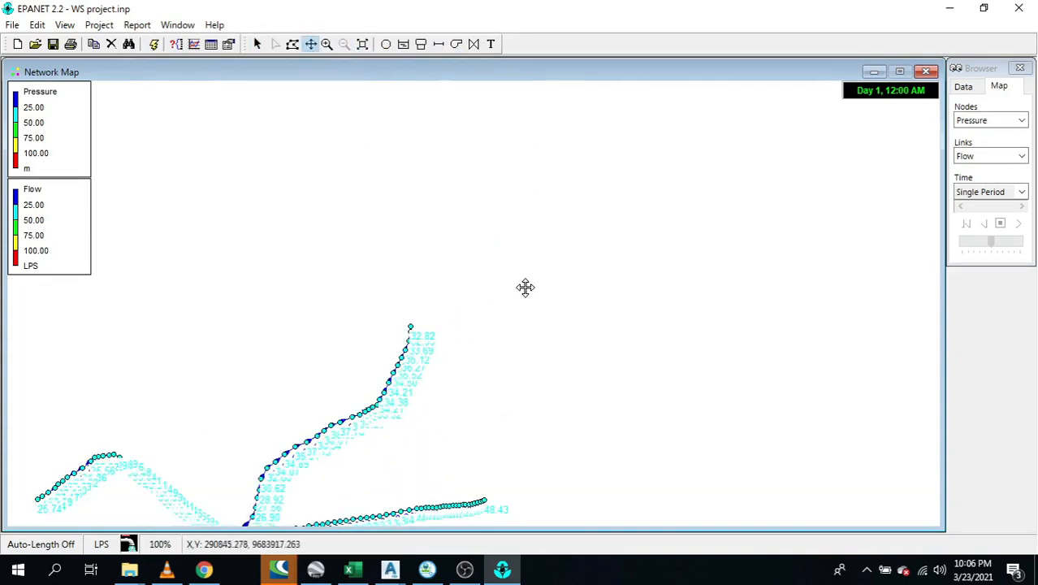
pyautogui.moveTo(398, 415); pyautogui.dragTo(619, 203)
pyautogui.scroll(1, 561, 314)
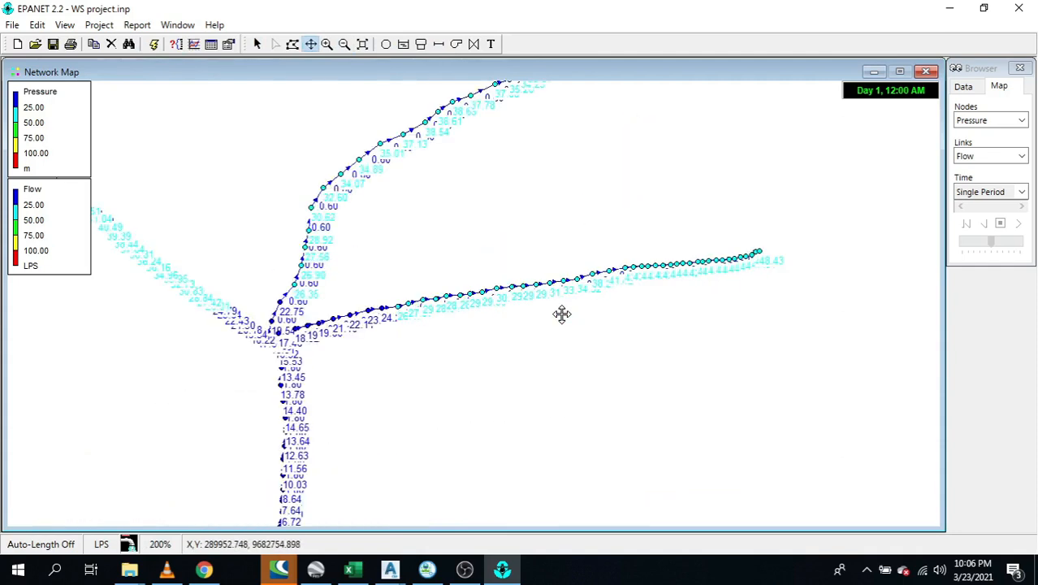
pyautogui.scroll(2, 757, 256)
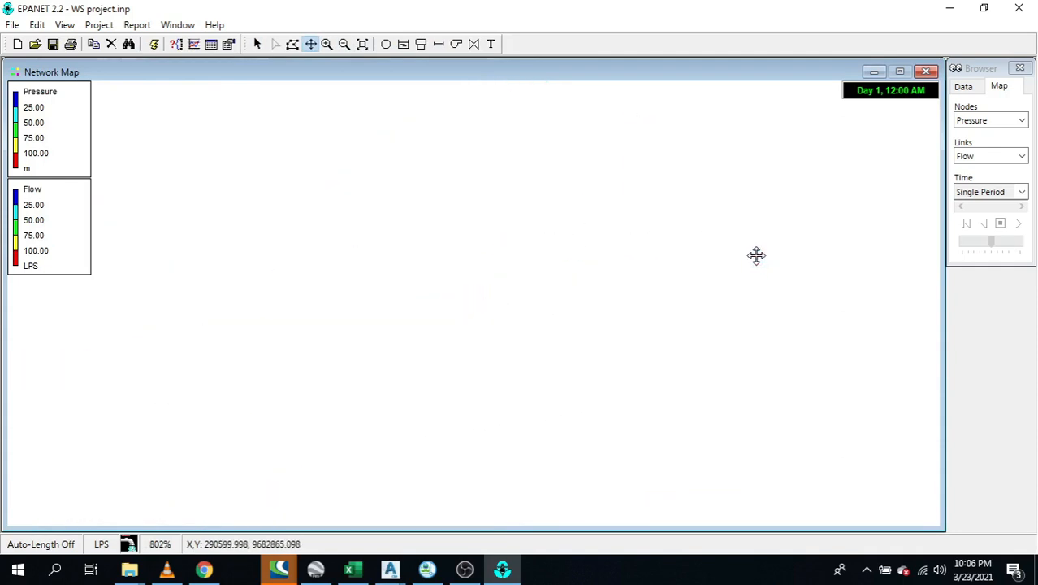
pyautogui.scroll(-2, 334, 366)
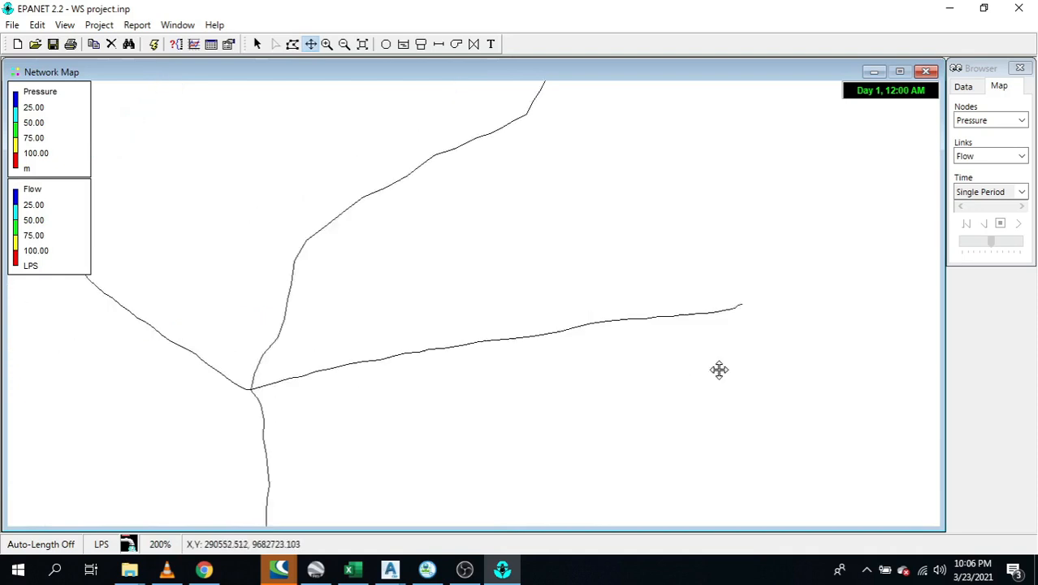
pyautogui.scroll(2, 503, 296)
pyautogui.scroll(1, 463, 255)
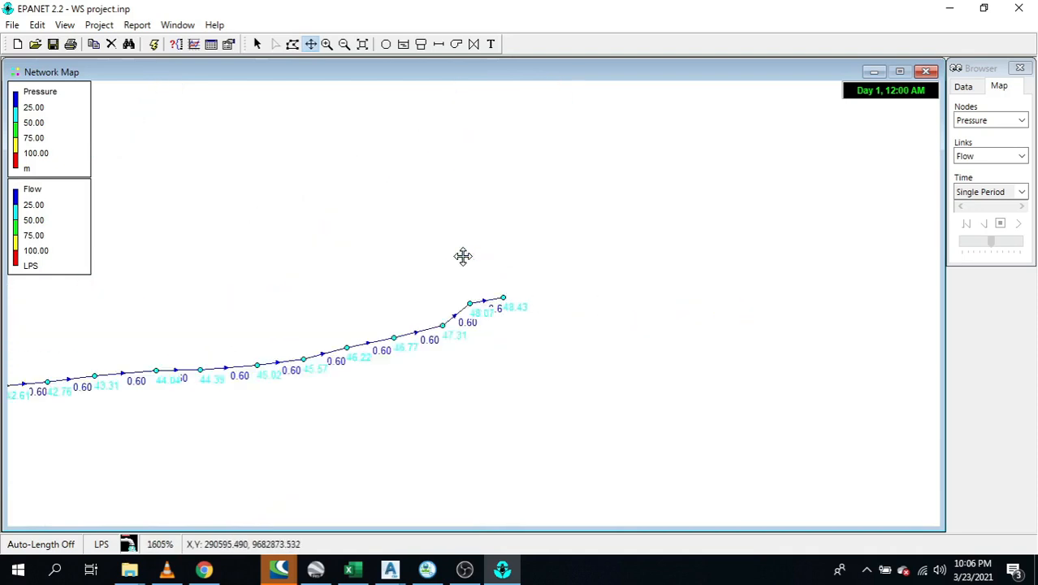
pyautogui.scroll(1, 461, 261)
pyautogui.scroll(1, 561, 403)
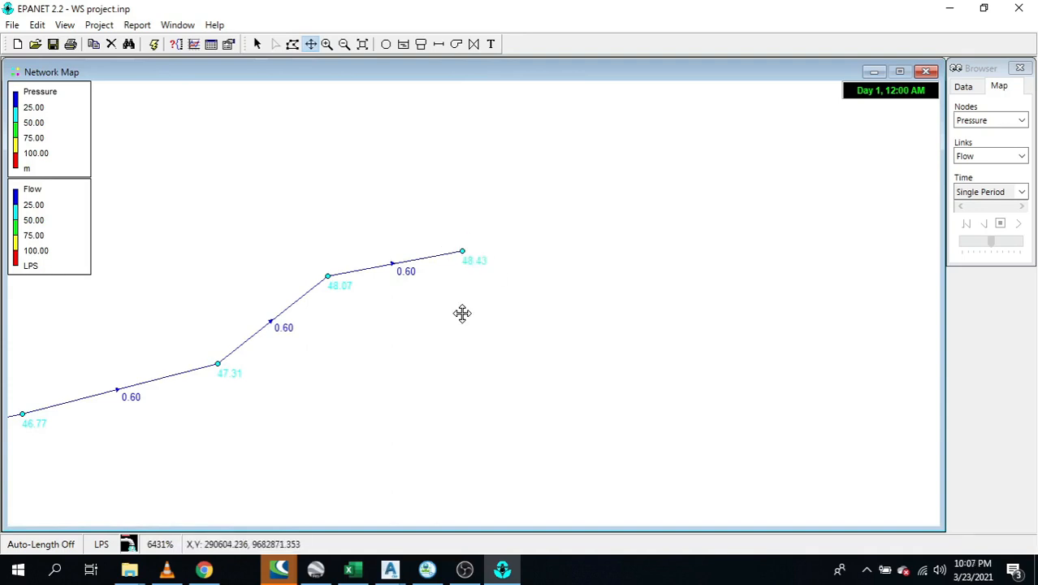
pyautogui.scroll(-2, 661, 291)
pyautogui.moveTo(258, 239); pyautogui.dragTo(582, 197)
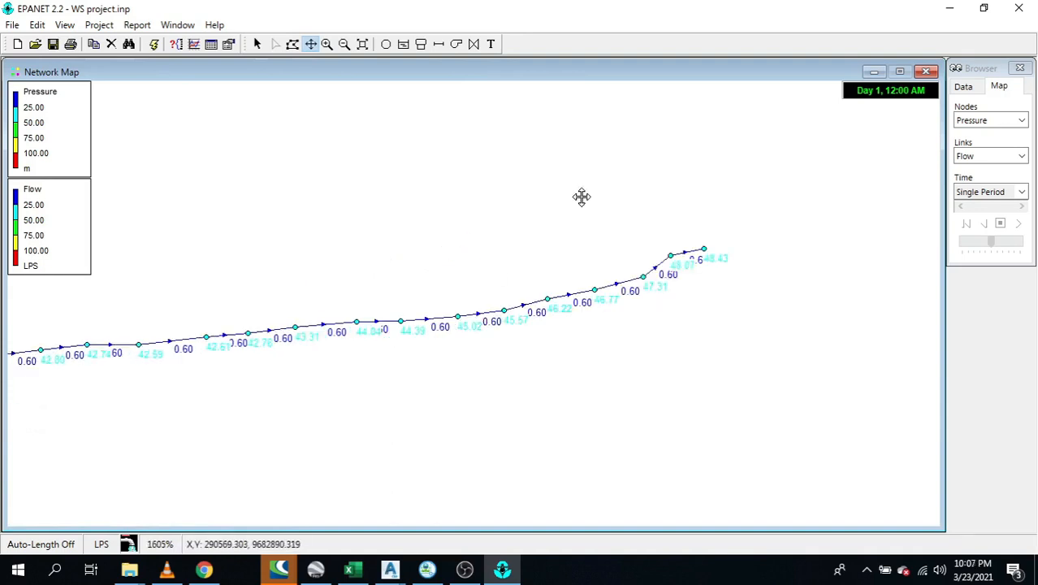
pyautogui.scroll(-3, 581, 197)
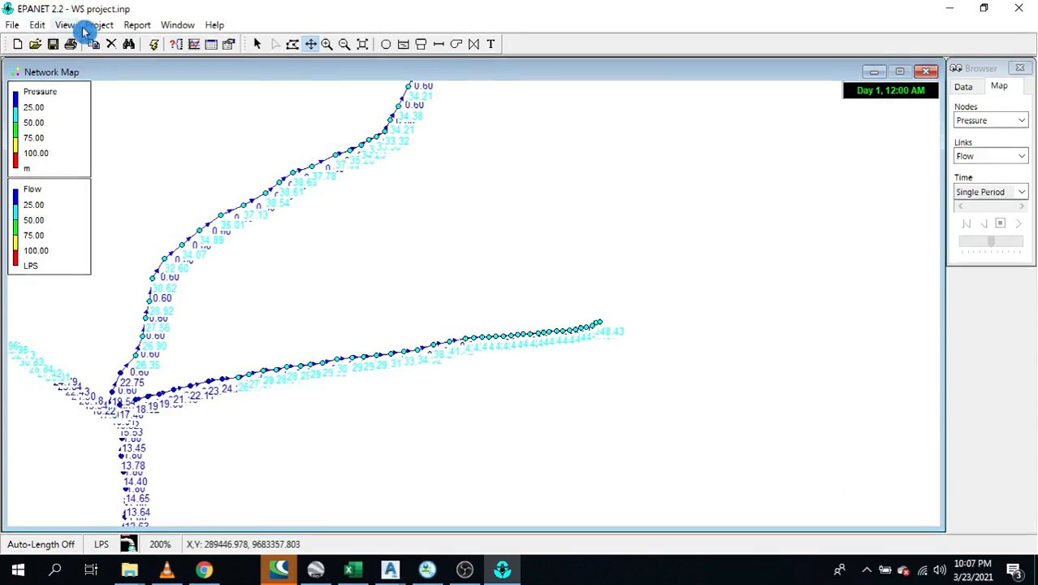
# Outline a four-sided region around the outer stretch of the eastern branch, including its end node
pyautogui.click(295, 44)
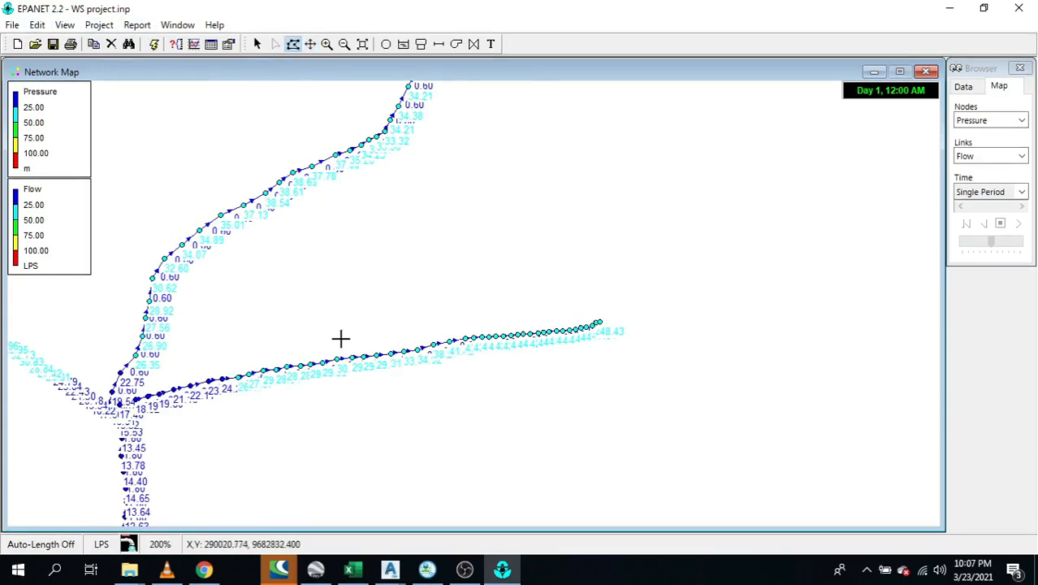
pyautogui.click(276, 311)
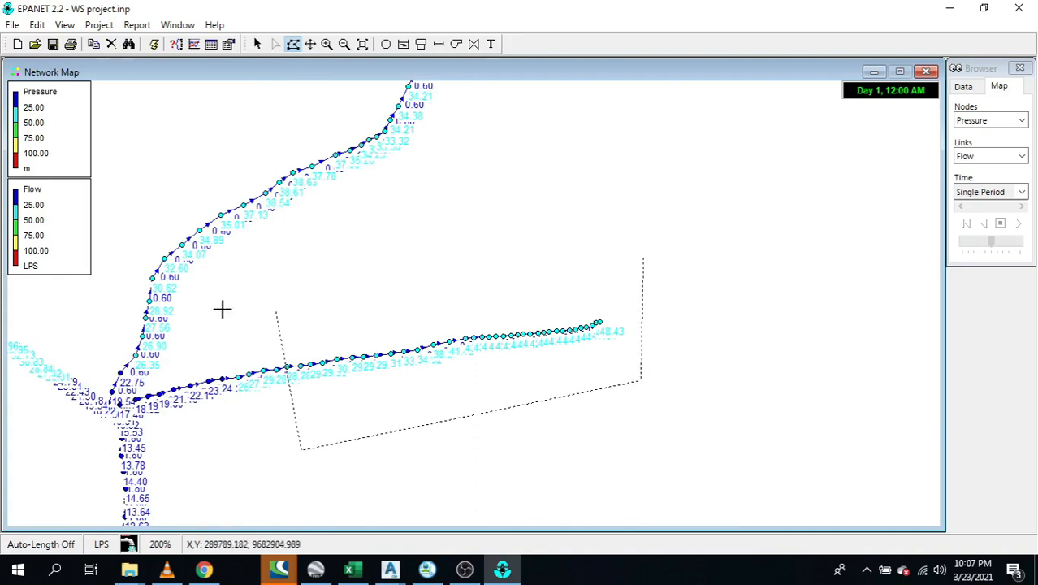
pyautogui.rightClick(276, 310)
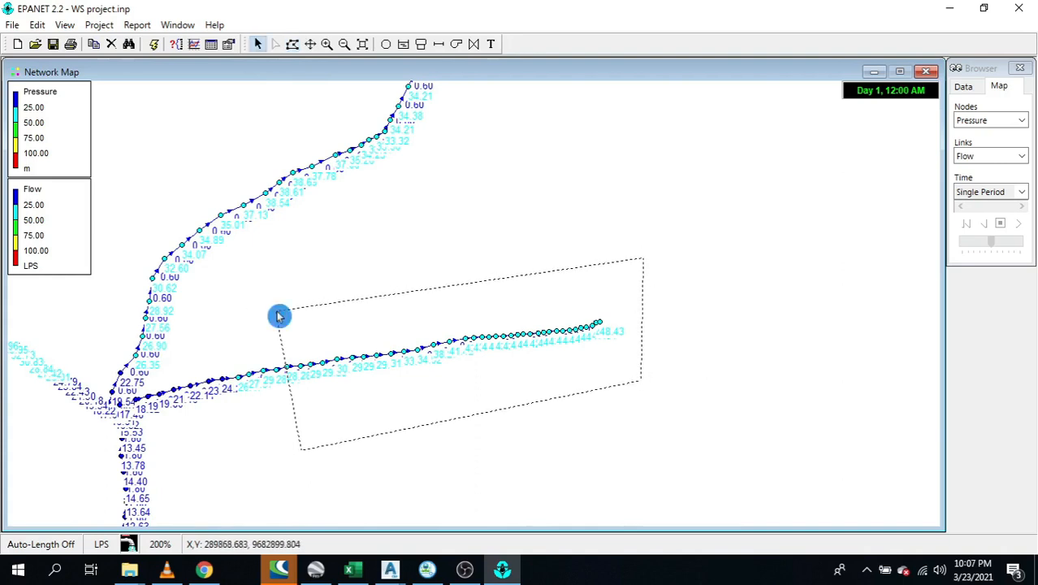
# Group-edit the pipes in the eastern branch's outlined region, replacing their diameter
pyautogui.click(38, 29)
pyautogui.click(65, 139)
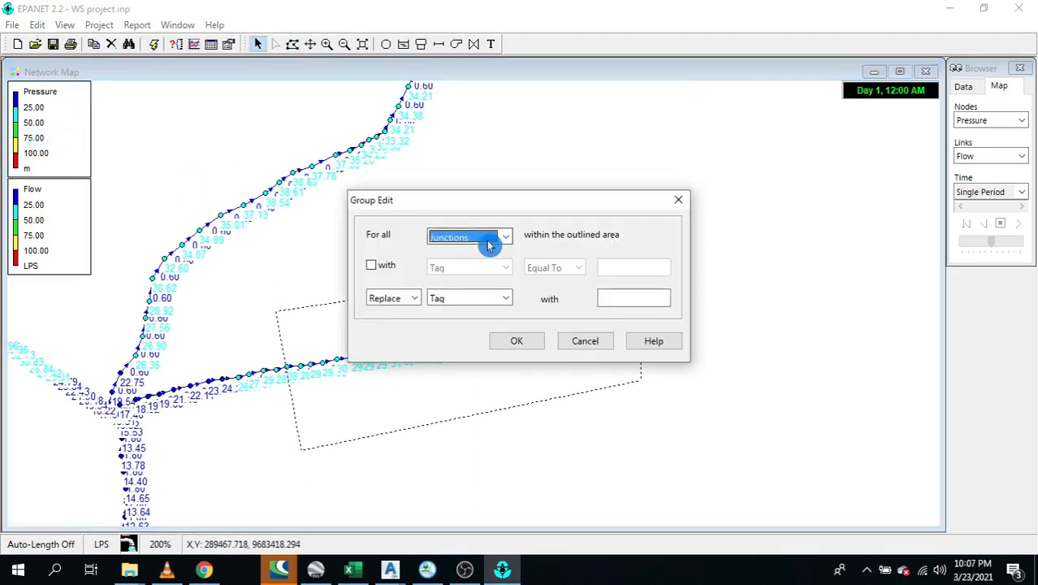
pyautogui.click(489, 245)
pyautogui.click(476, 262)
pyautogui.click(466, 298)
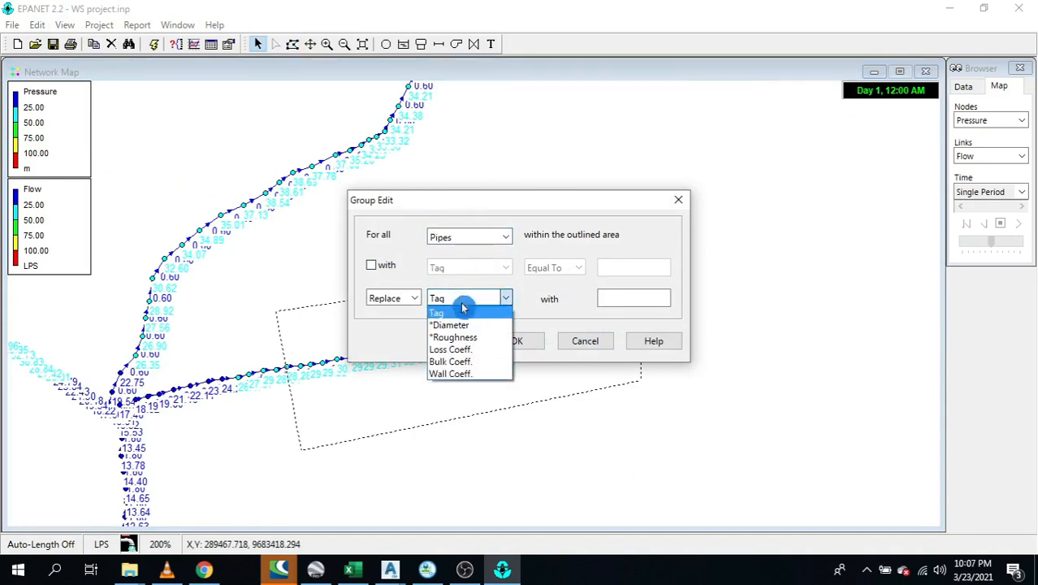
pyautogui.click(451, 325)
pyautogui.click(623, 300)
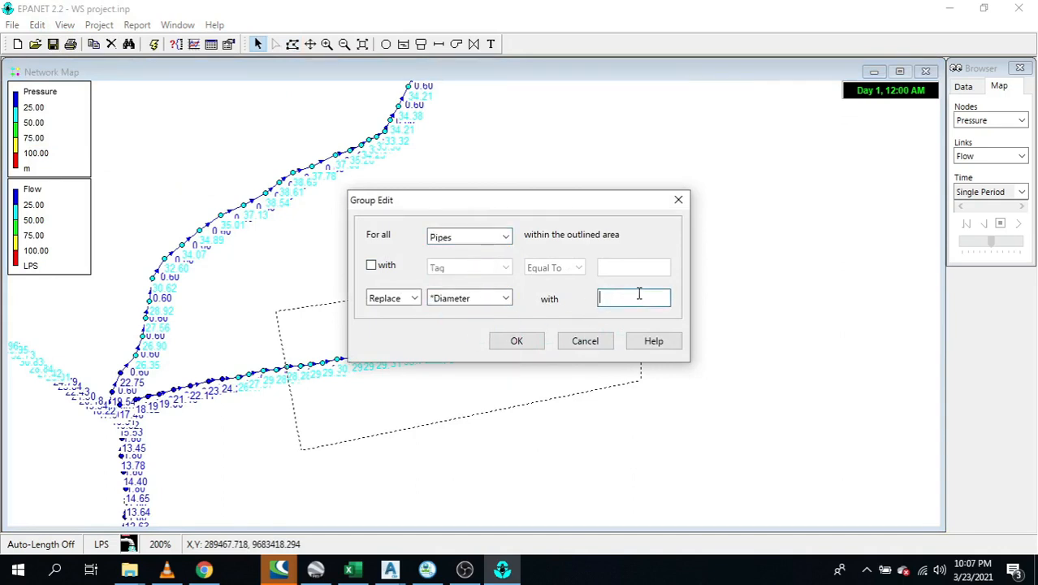
pyautogui.click(532, 341)
pyautogui.click(488, 326)
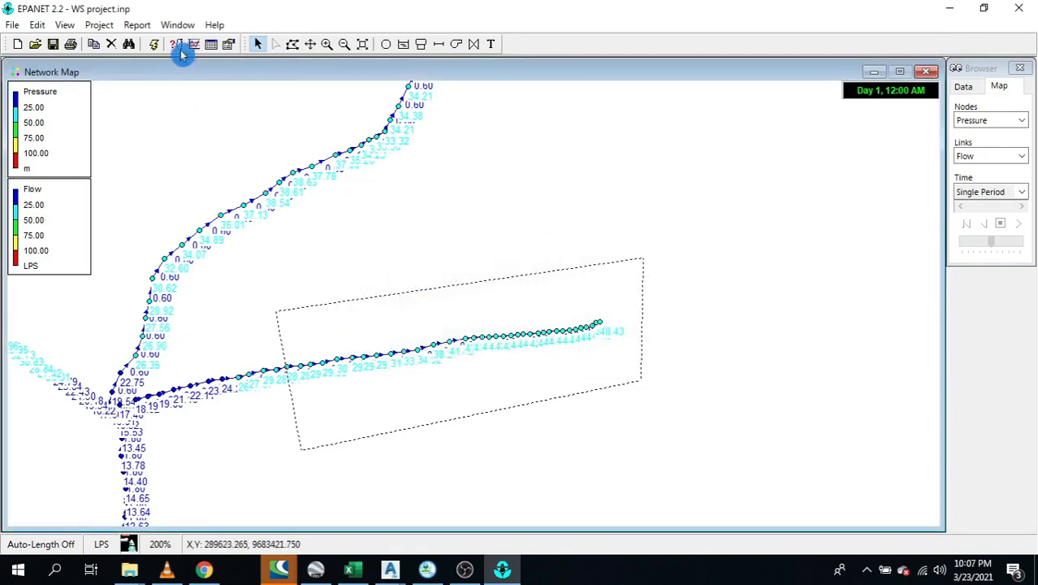
# Run the hydraulic analysis and check the pressures and flows at the eastern branch's end node
pyautogui.click(153, 43)
pyautogui.press('Return')
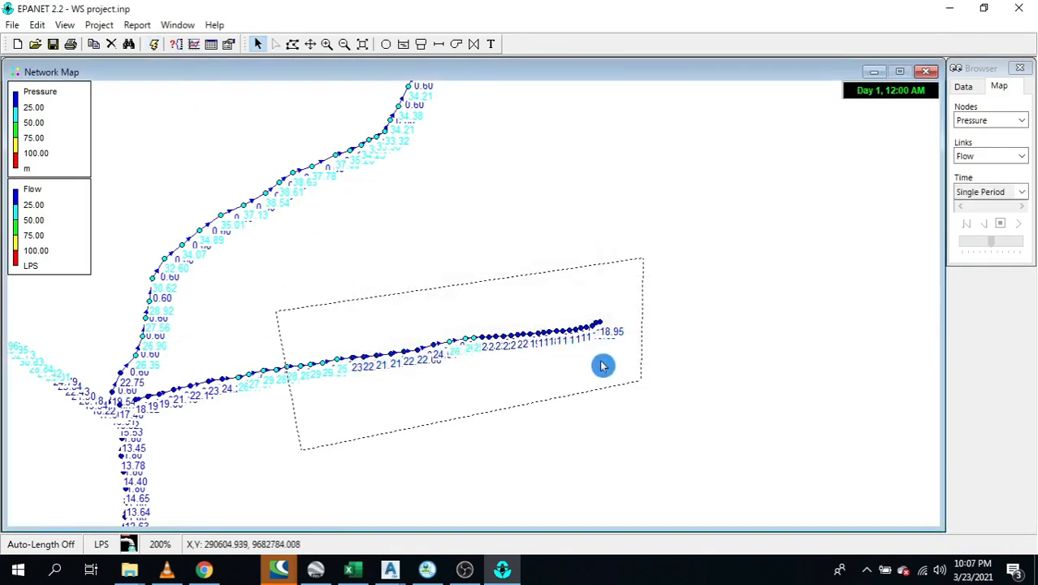
pyautogui.scroll(2, 525, 315)
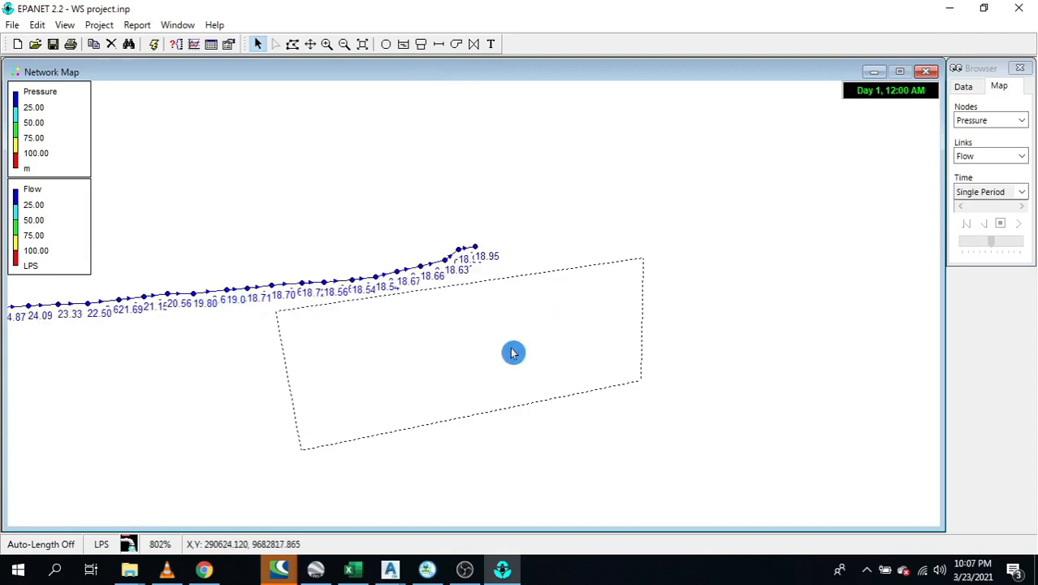
pyautogui.scroll(2, 424, 271)
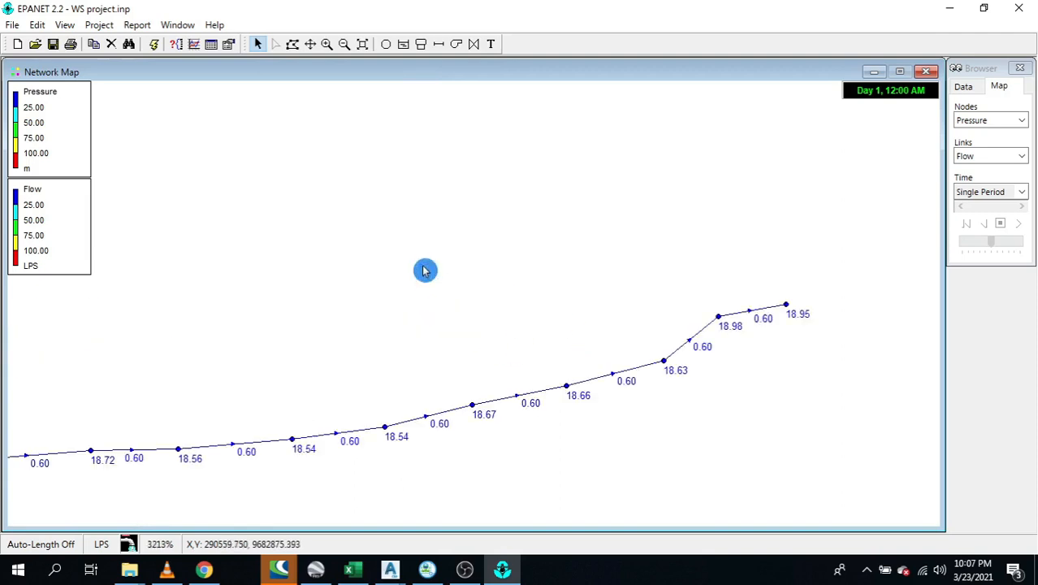
pyautogui.scroll(-2, 423, 272)
pyautogui.scroll(-2, 773, 267)
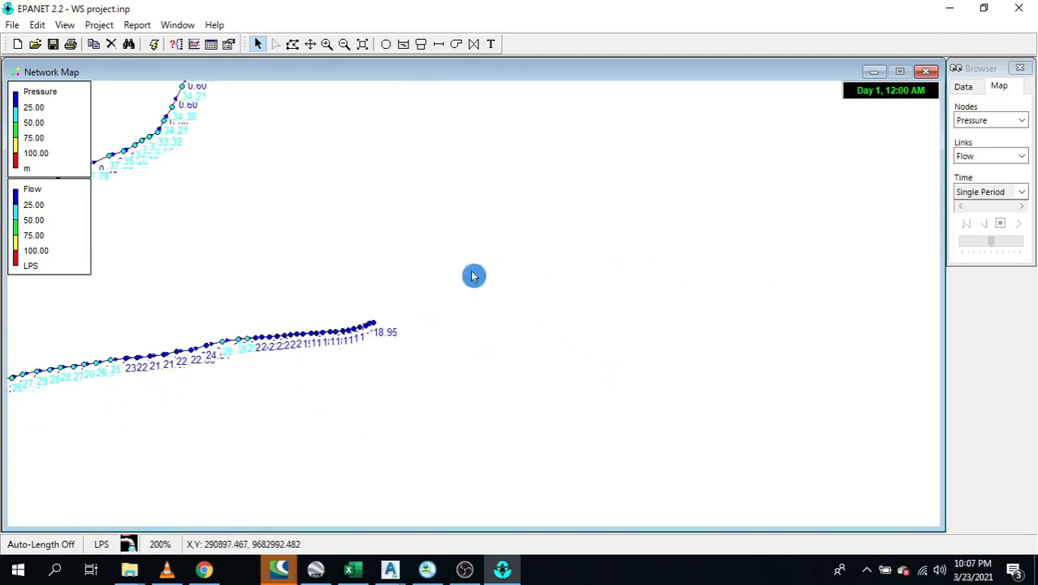
# Show the full network and examine the pressures and flows along the north-eastern branch up to its end node
pyautogui.click(362, 45)
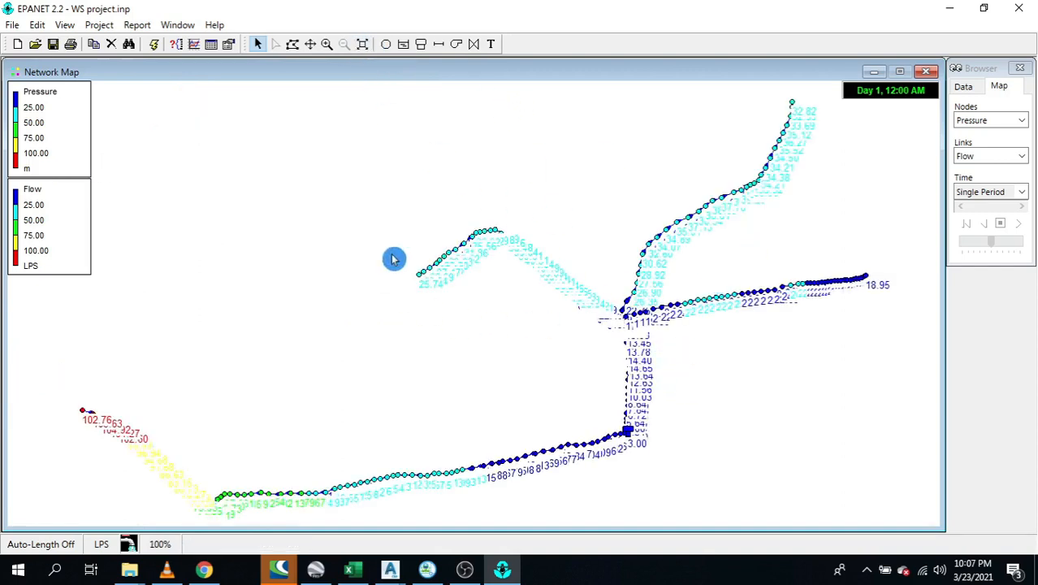
pyautogui.click(310, 45)
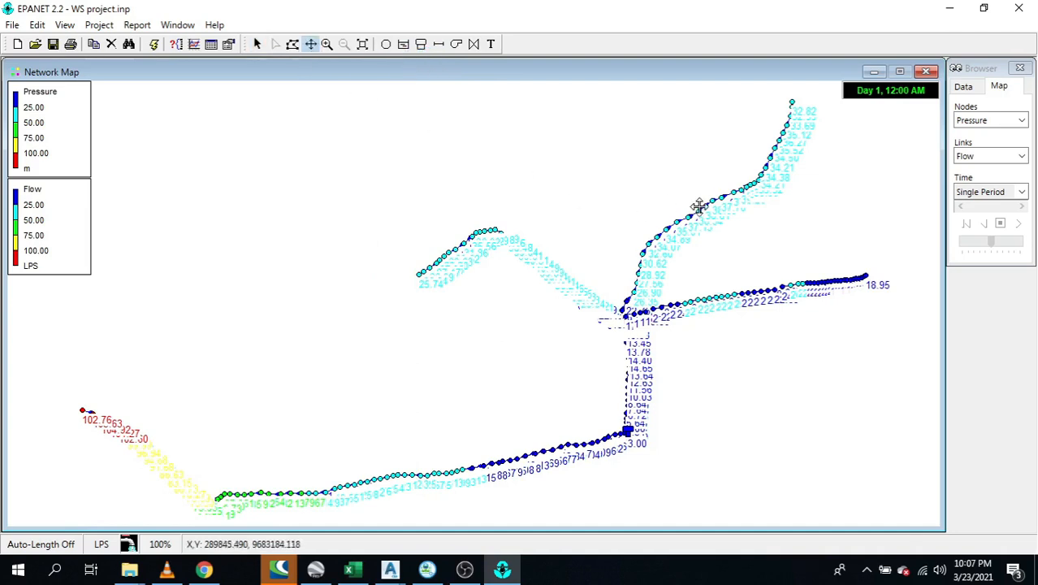
pyautogui.scroll(5, 698, 207)
pyautogui.moveTo(406, 281); pyautogui.dragTo(773, 271)
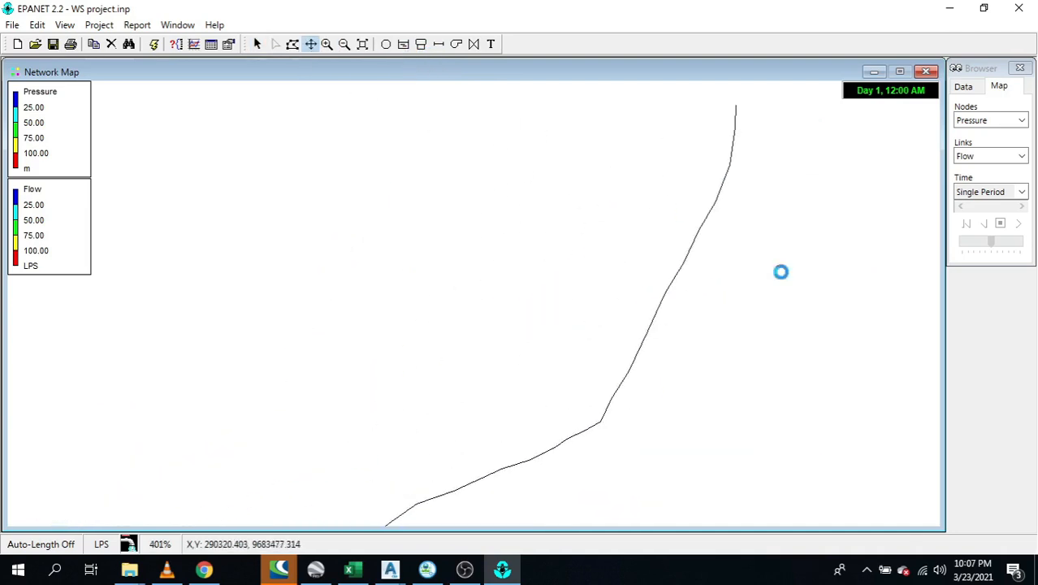
pyautogui.scroll(2, 691, 282)
pyautogui.scroll(-2, 524, 296)
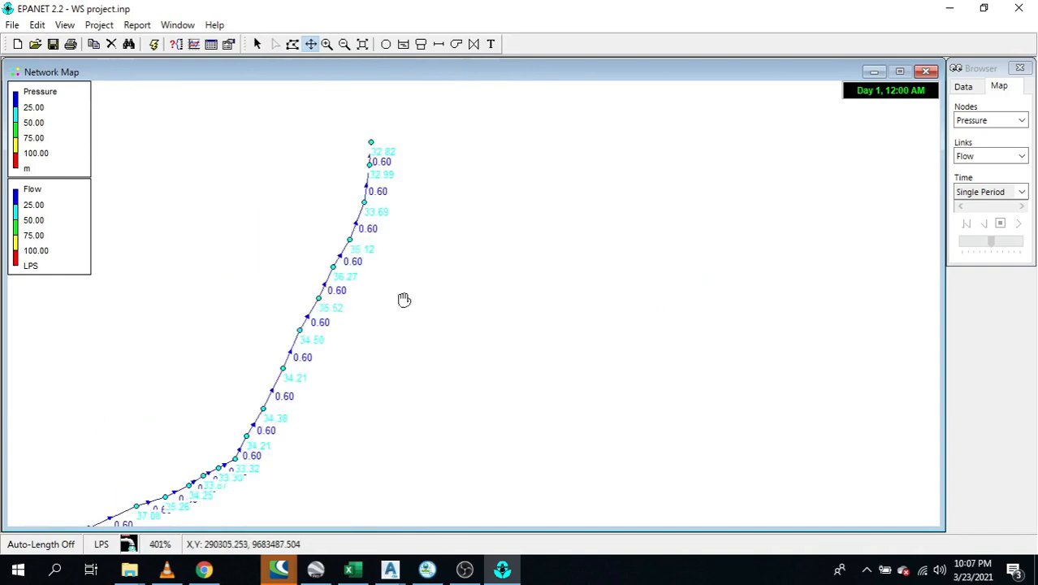
pyautogui.moveTo(404, 299); pyautogui.dragTo(793, 288)
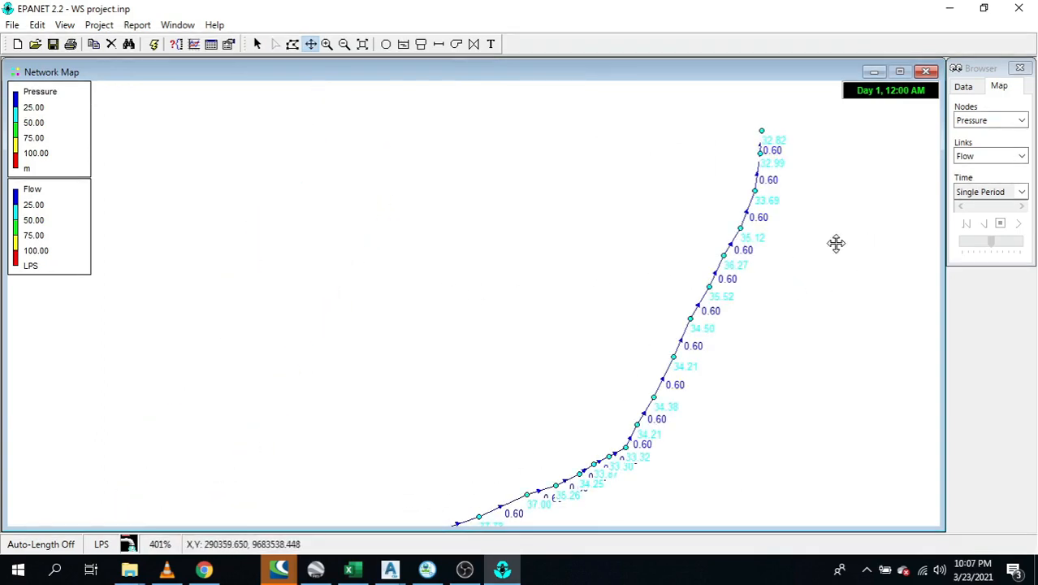
pyautogui.scroll(2, 835, 243)
pyautogui.moveTo(471, 268); pyautogui.dragTo(734, 296)
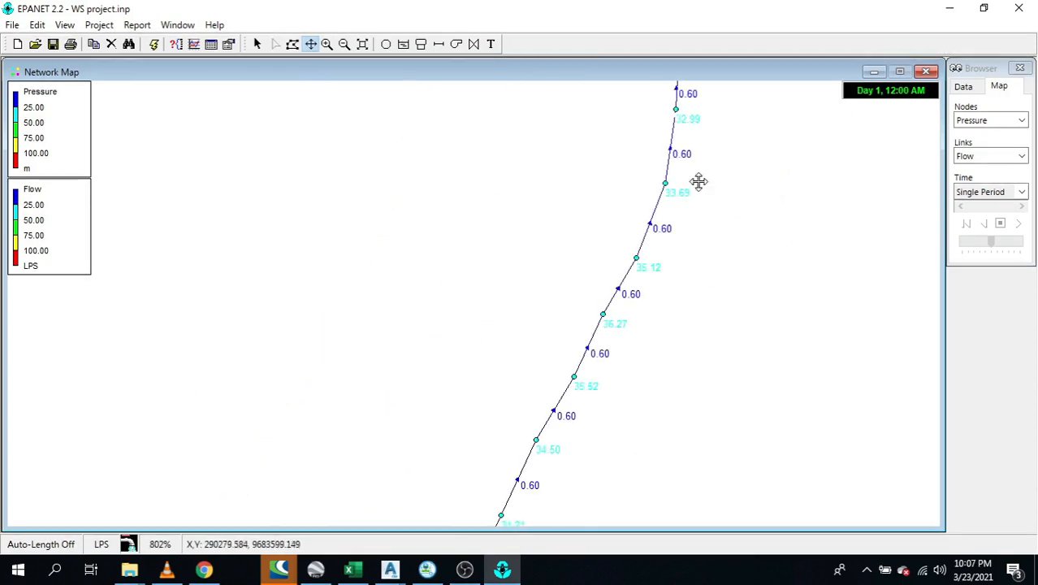
# Display velocity on the links and check it along the north-eastern and south-western pipelines
pyautogui.click(986, 158)
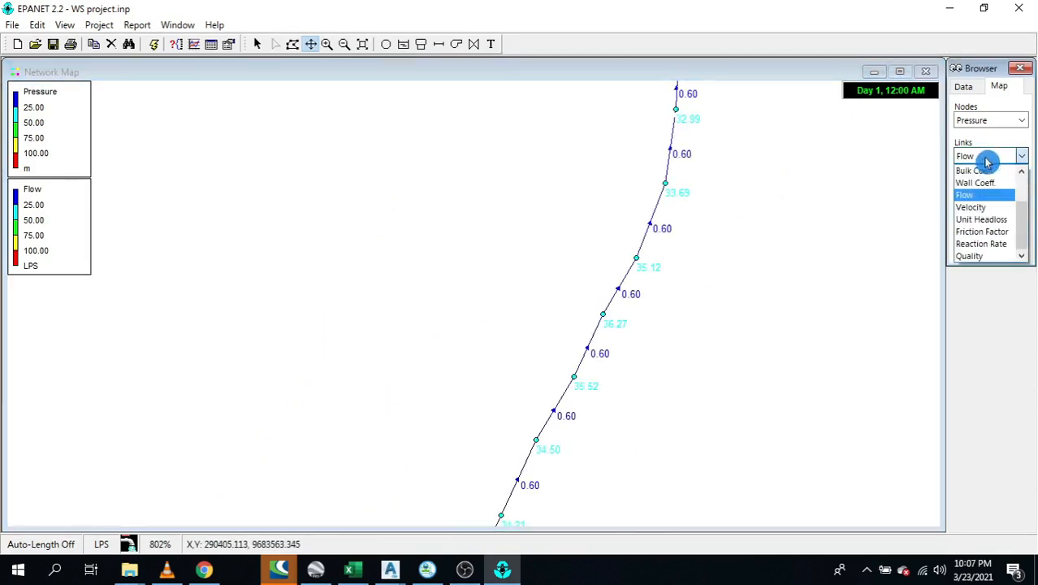
pyautogui.click(988, 210)
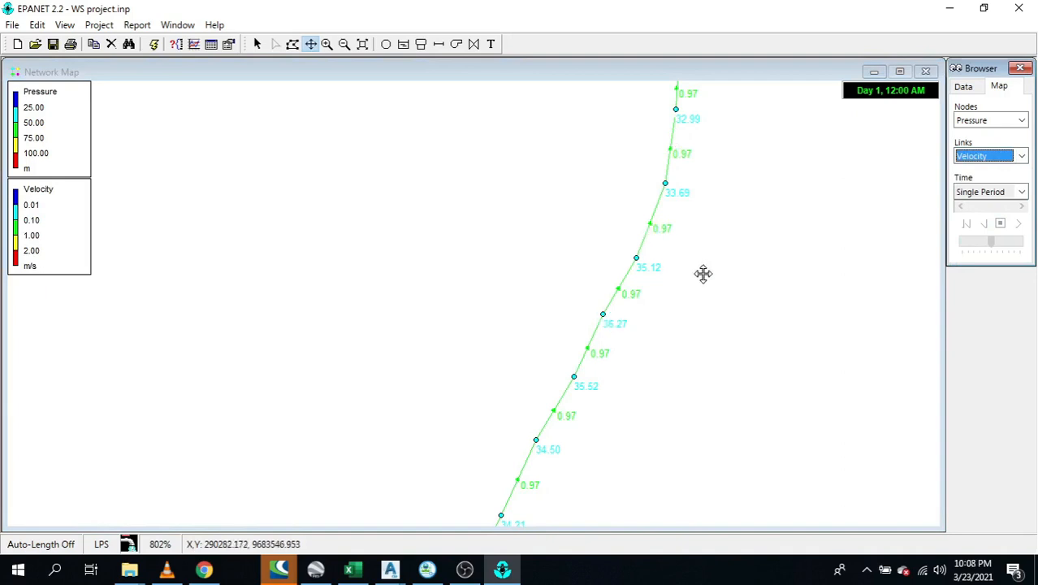
pyautogui.scroll(-3, 703, 274)
pyautogui.moveTo(386, 374); pyautogui.dragTo(725, 87)
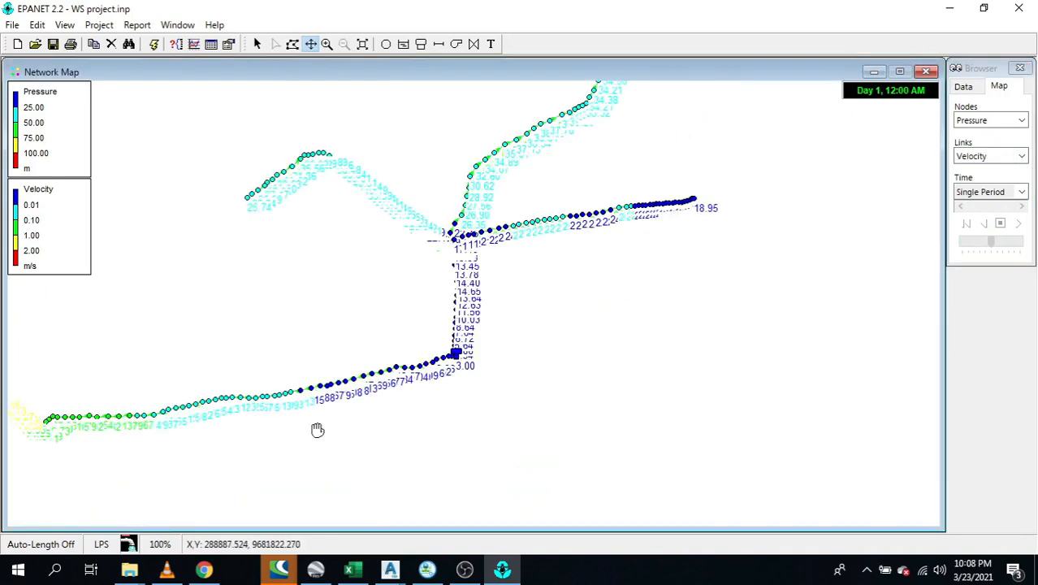
pyautogui.scroll(1, 487, 335)
pyautogui.scroll(4, 441, 286)
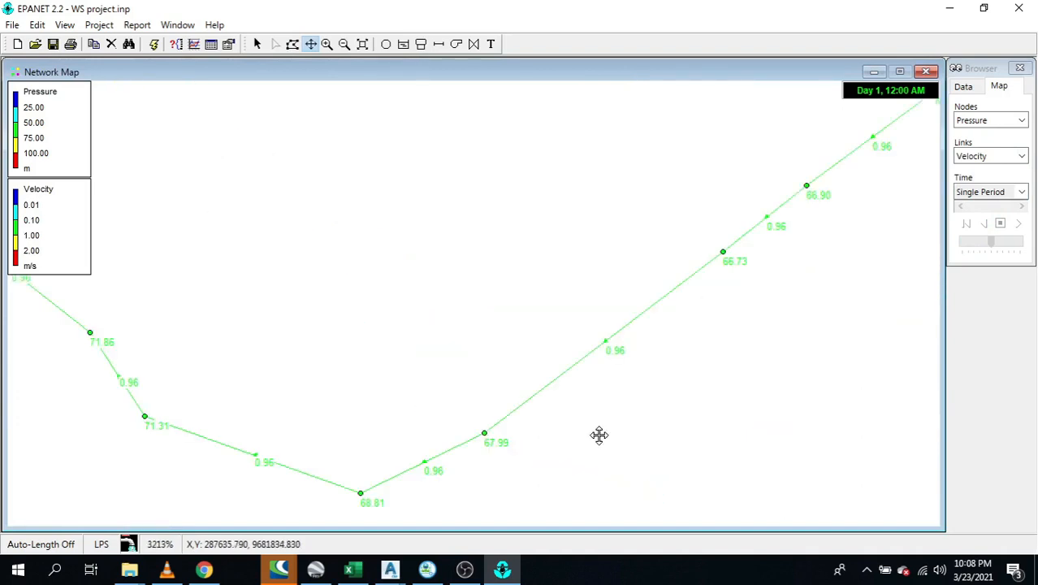
# Examine the pipe velocities along the north-western branch, including the pipes at its end node
pyautogui.scroll(-5, 599, 435)
pyautogui.moveTo(764, 175); pyautogui.dragTo(705, 270)
pyautogui.scroll(2, 678, 132)
pyautogui.scroll(-2, 560, 330)
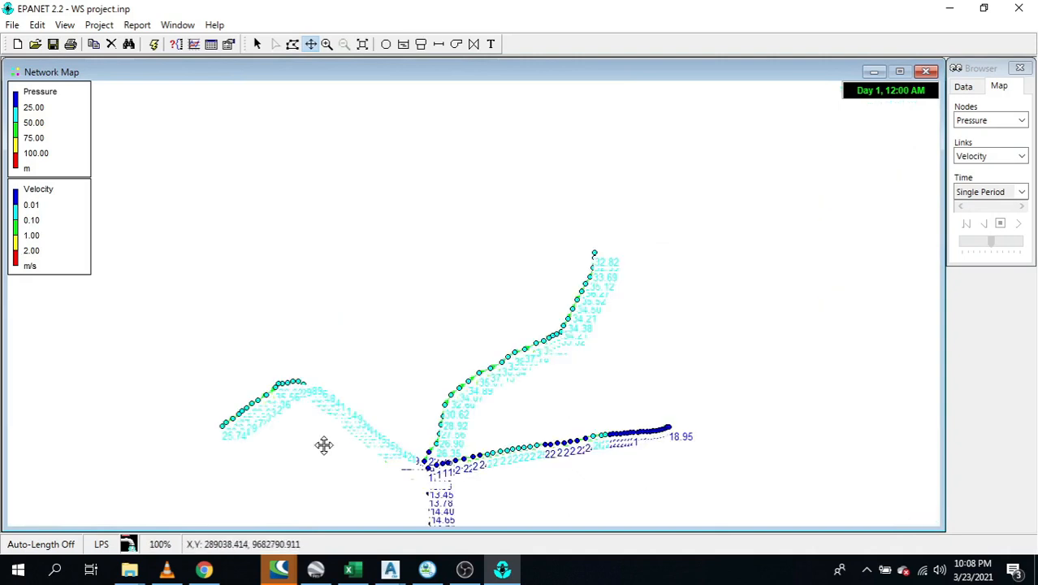
pyautogui.moveTo(324, 443); pyautogui.dragTo(573, 387)
pyautogui.scroll(2, 567, 378)
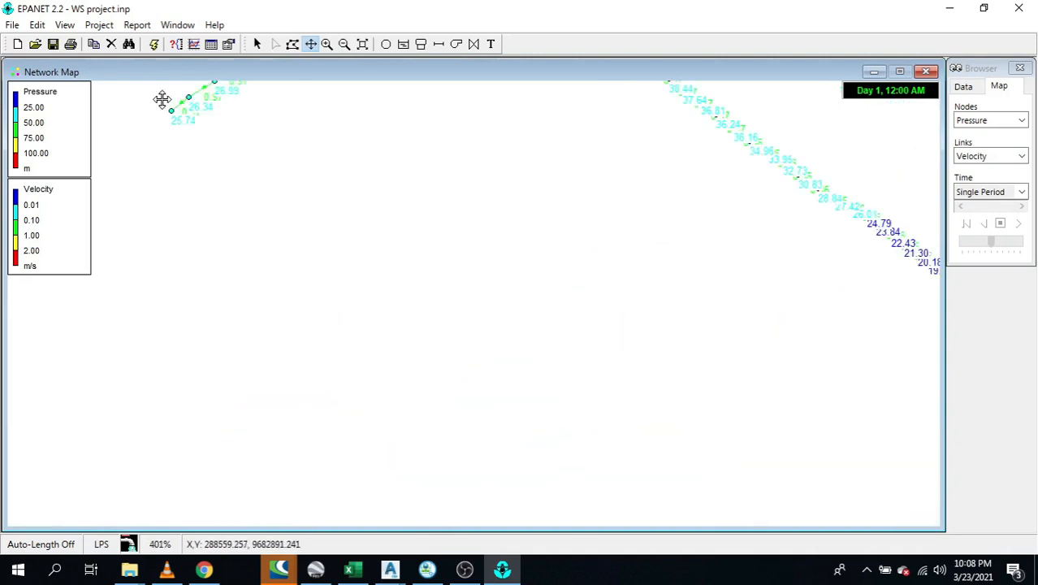
pyautogui.scroll(1, 164, 98)
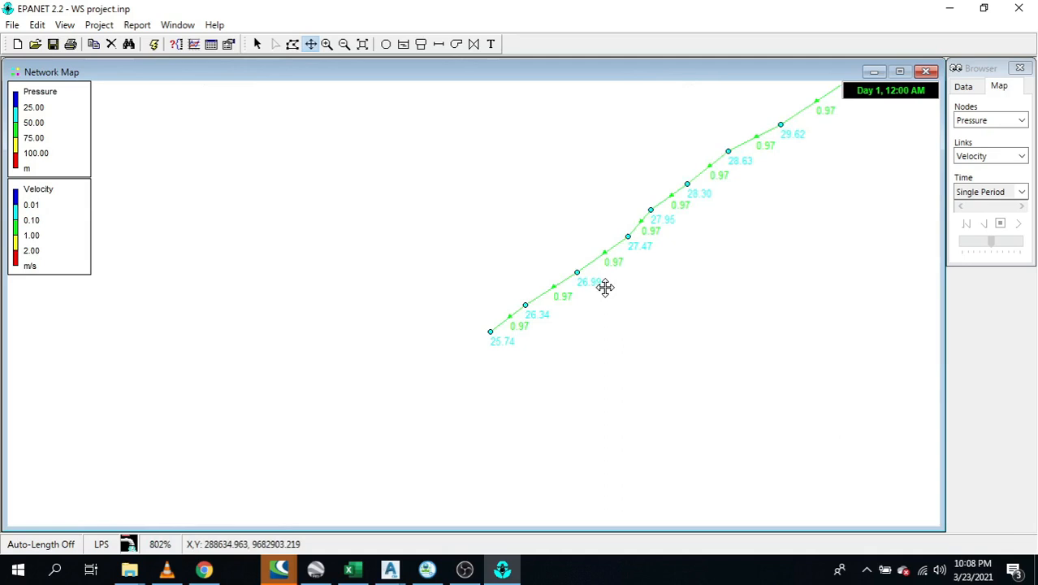
pyautogui.scroll(-3, 605, 287)
pyautogui.moveTo(638, 270); pyautogui.dragTo(650, 161)
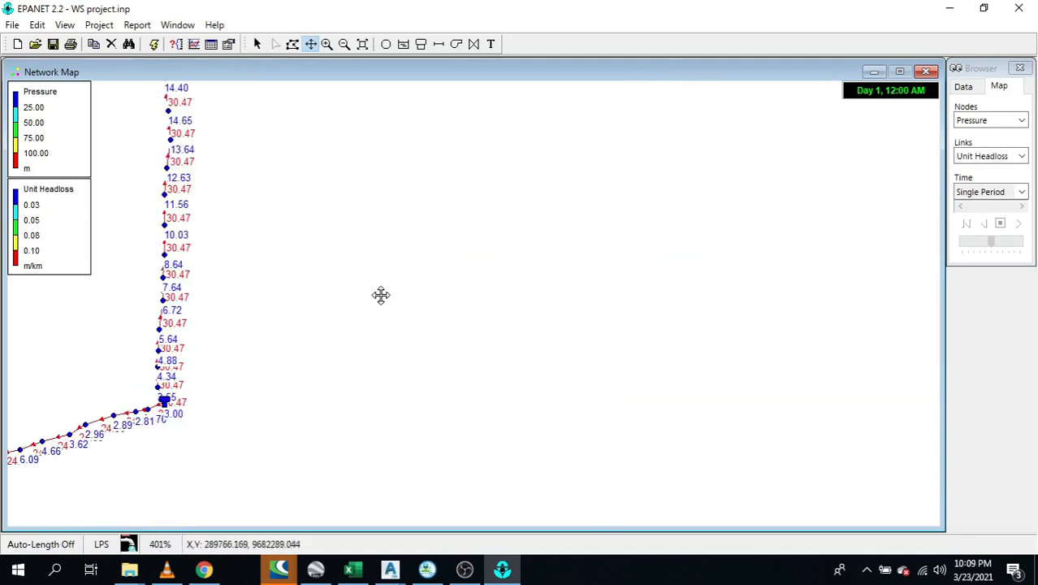
# Examine the unit headloss and pressures along the main running north from the tank to the branching junction
pyautogui.moveTo(273, 264); pyautogui.dragTo(827, 322)
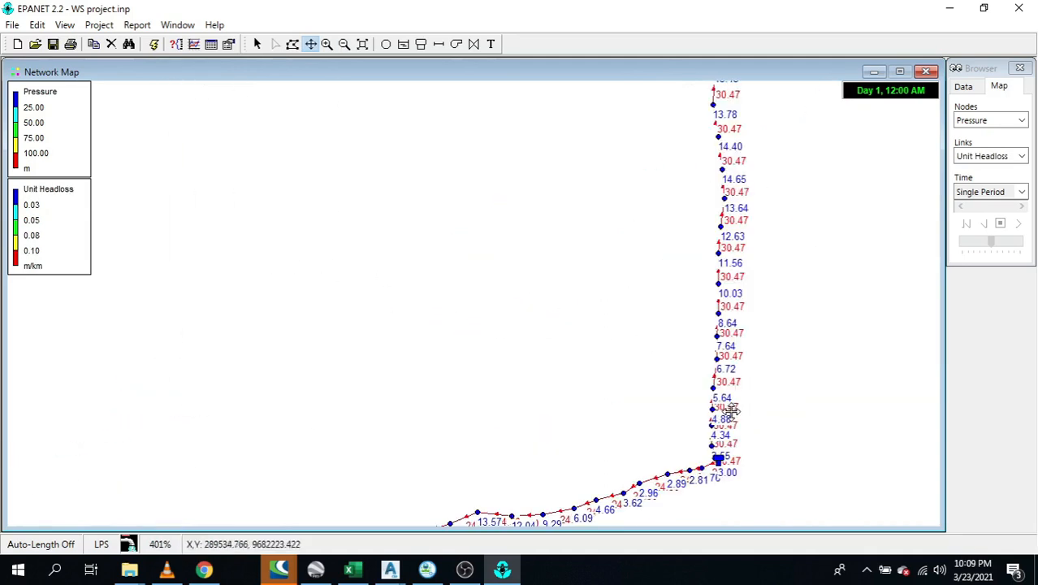
pyautogui.scroll(1, 728, 411)
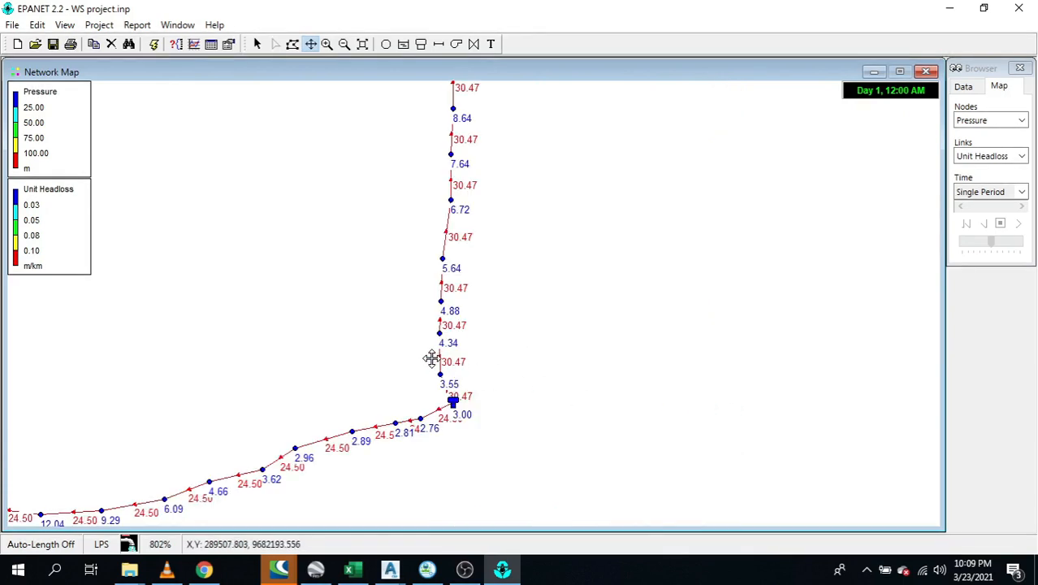
pyautogui.scroll(1, 431, 357)
pyautogui.scroll(1, 467, 268)
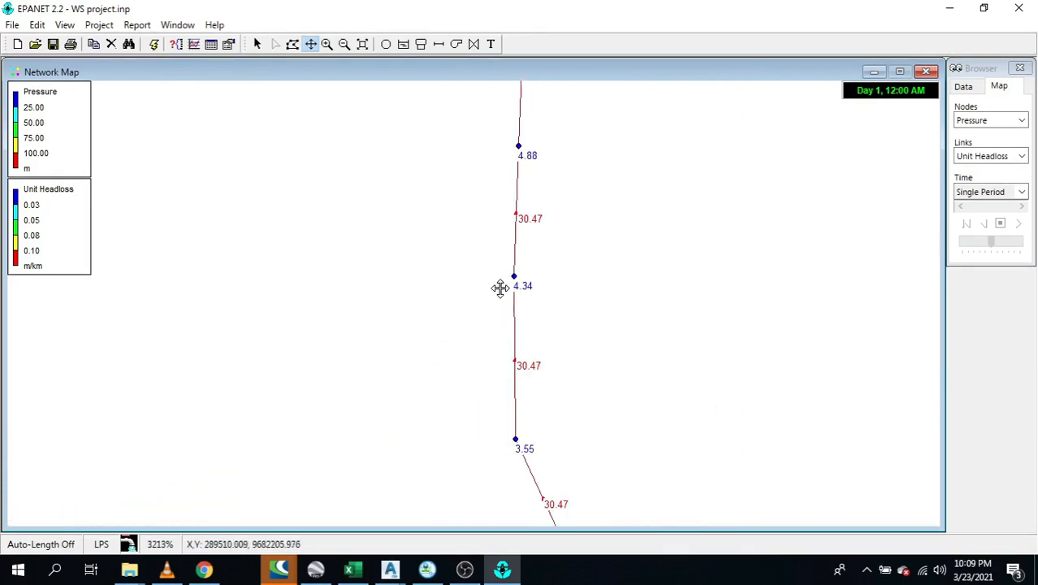
pyautogui.scroll(-1, 568, 315)
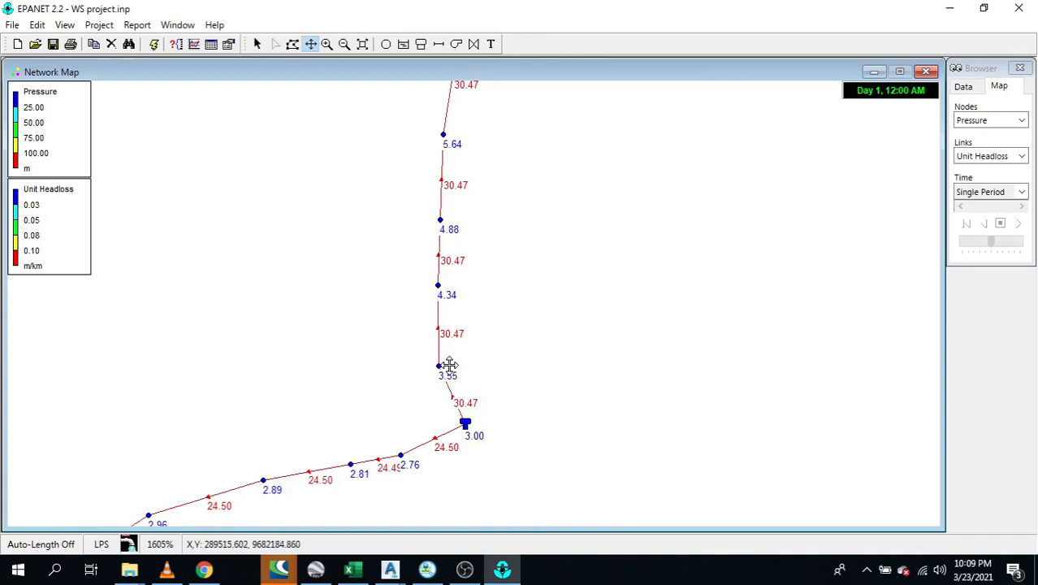
pyautogui.moveTo(448, 364); pyautogui.dragTo(611, 464)
pyautogui.scroll(-2, 694, 398)
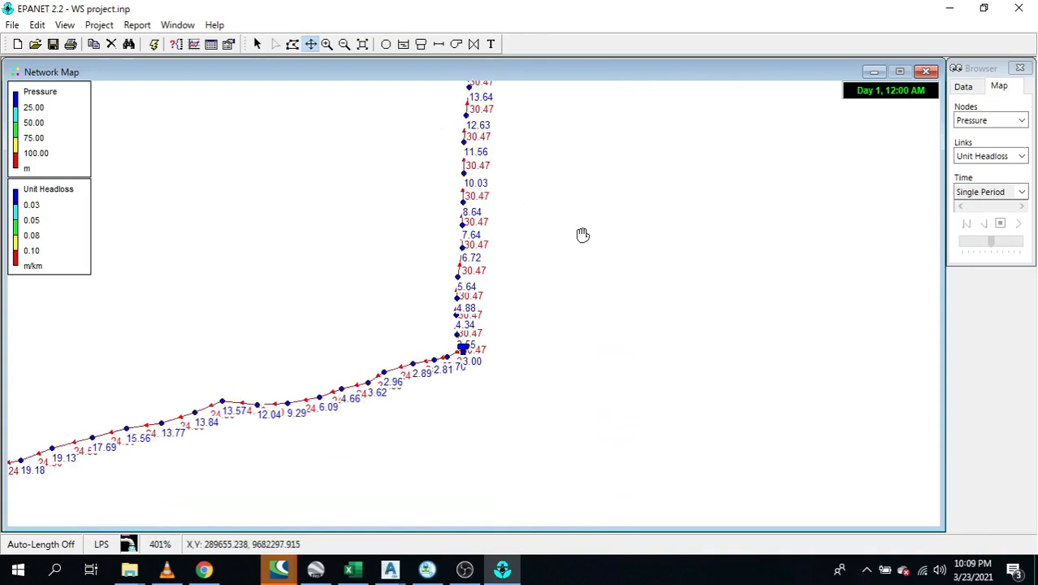
pyautogui.scroll(-1, 460, 368)
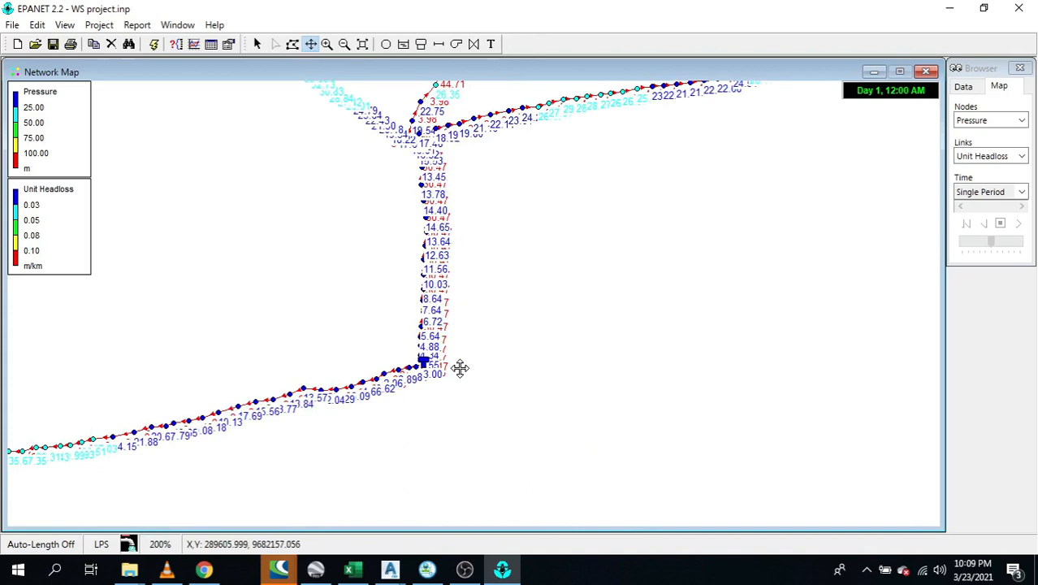
pyautogui.scroll(1, 421, 295)
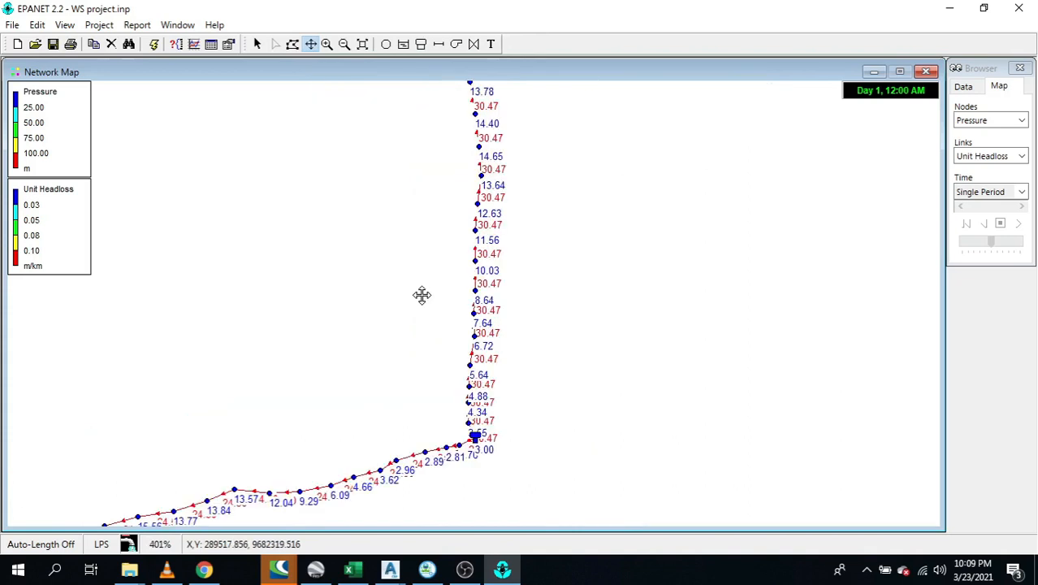
pyautogui.scroll(1, 560, 405)
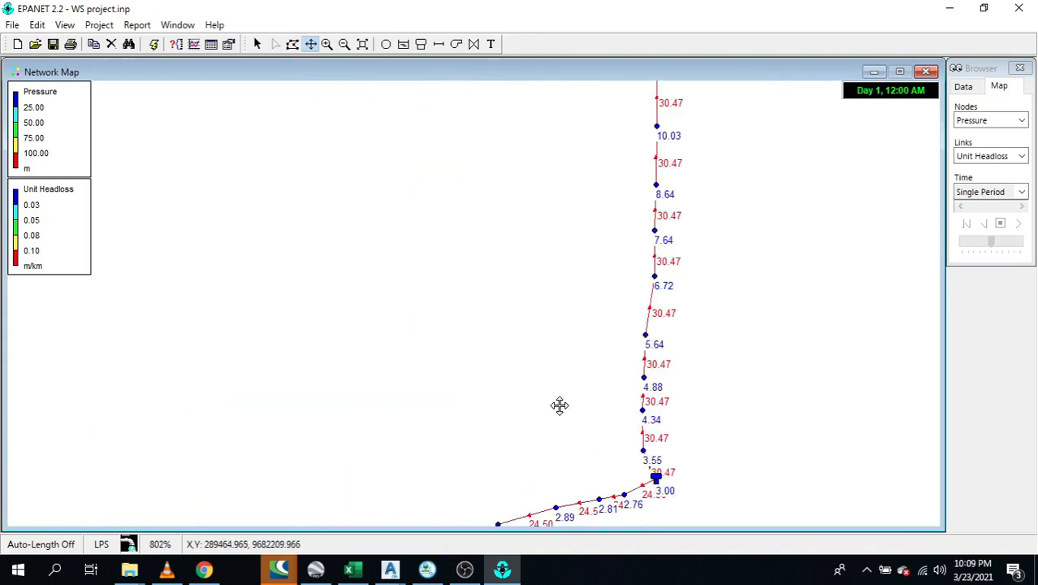
pyautogui.scroll(-2, 559, 405)
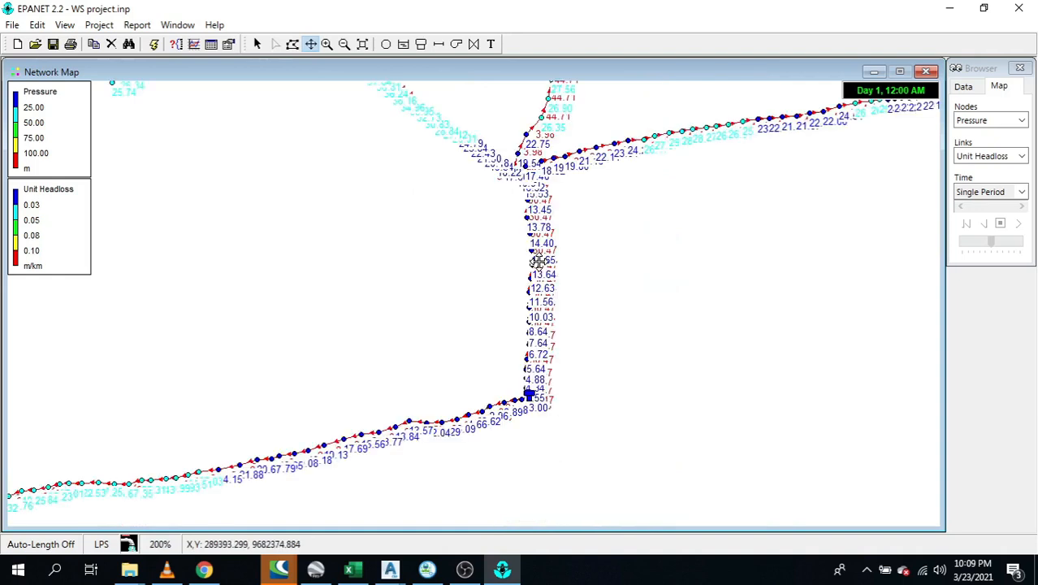
pyautogui.scroll(1, 537, 262)
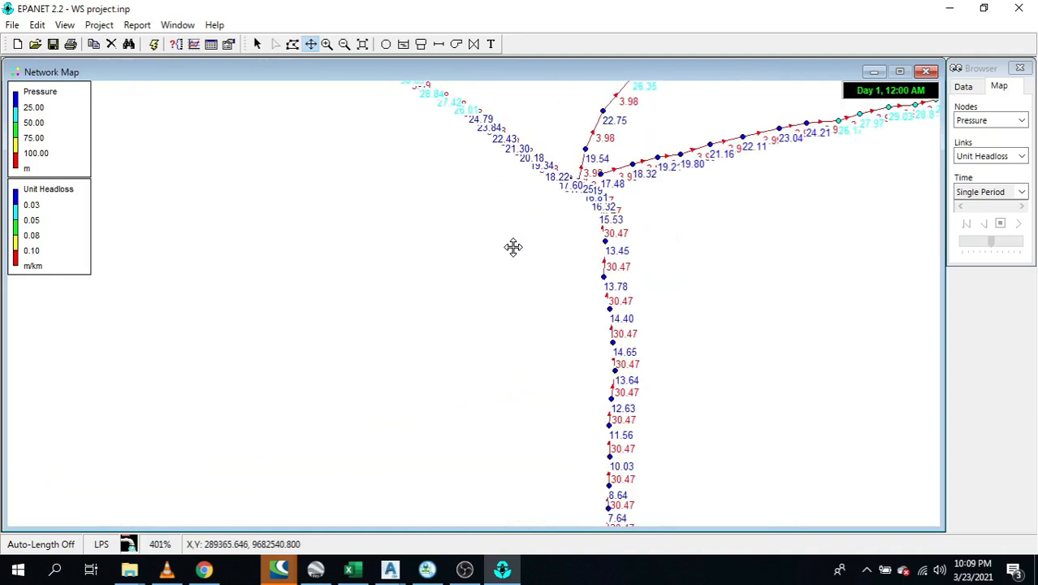
pyautogui.moveTo(513, 247); pyautogui.dragTo(497, 174)
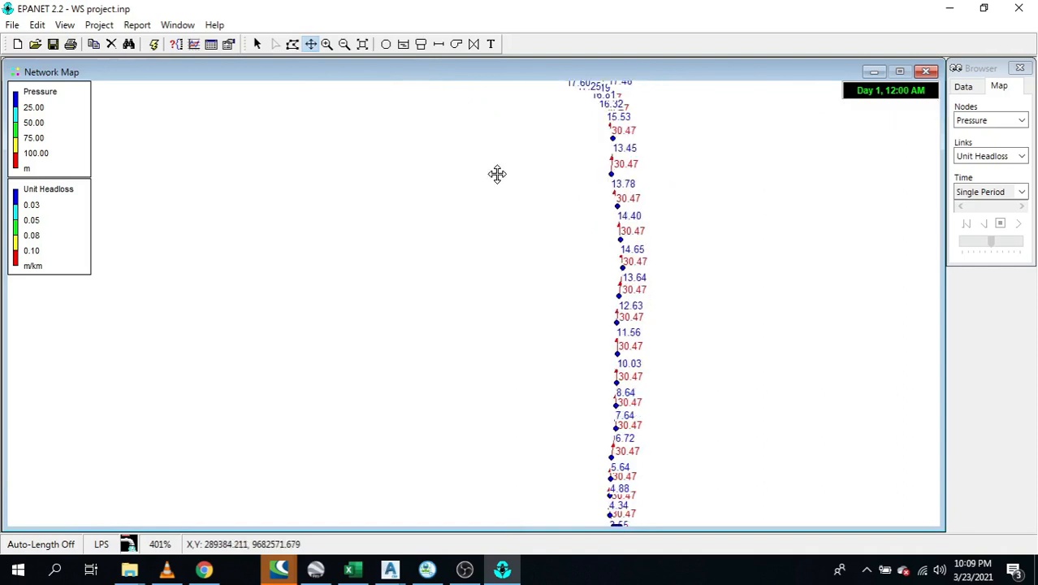
# Outline a four-sided region around the main between the tank and the northern branching junction
pyautogui.scroll(-1, 495, 482)
pyautogui.click(464, 479)
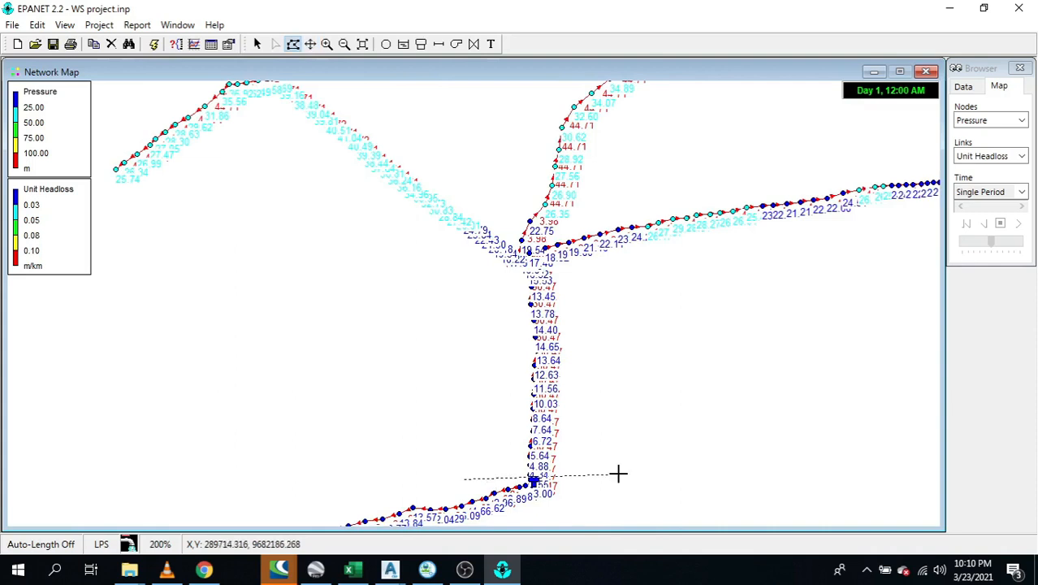
pyautogui.click(621, 469)
pyautogui.click(597, 261)
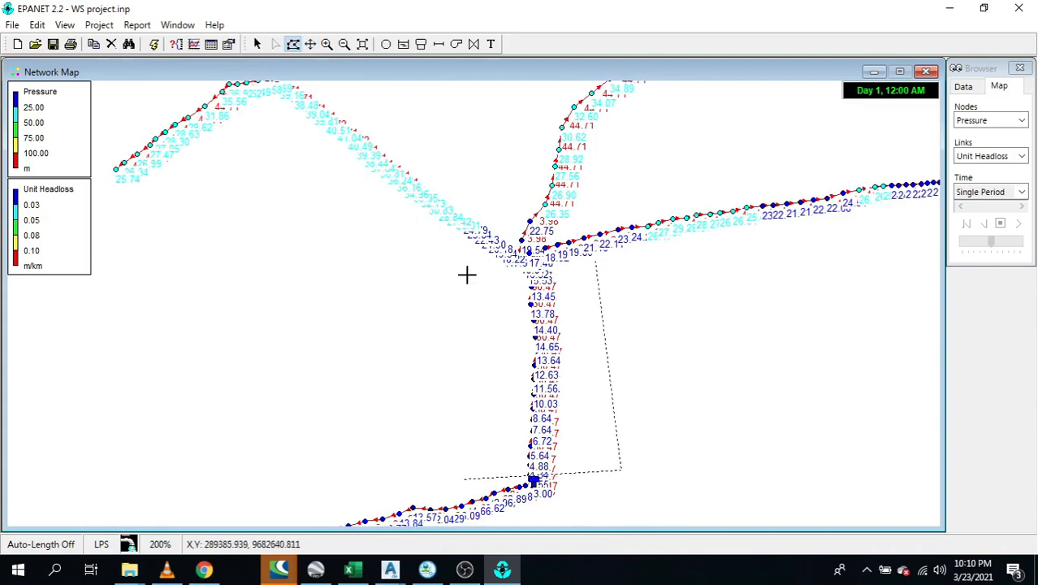
pyautogui.click(440, 275)
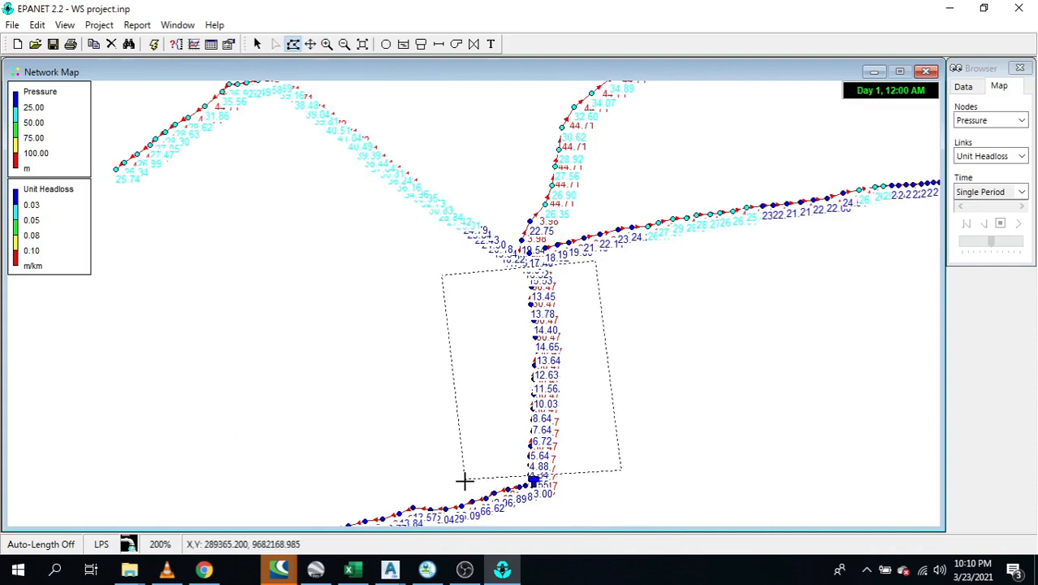
pyautogui.rightClick(466, 482)
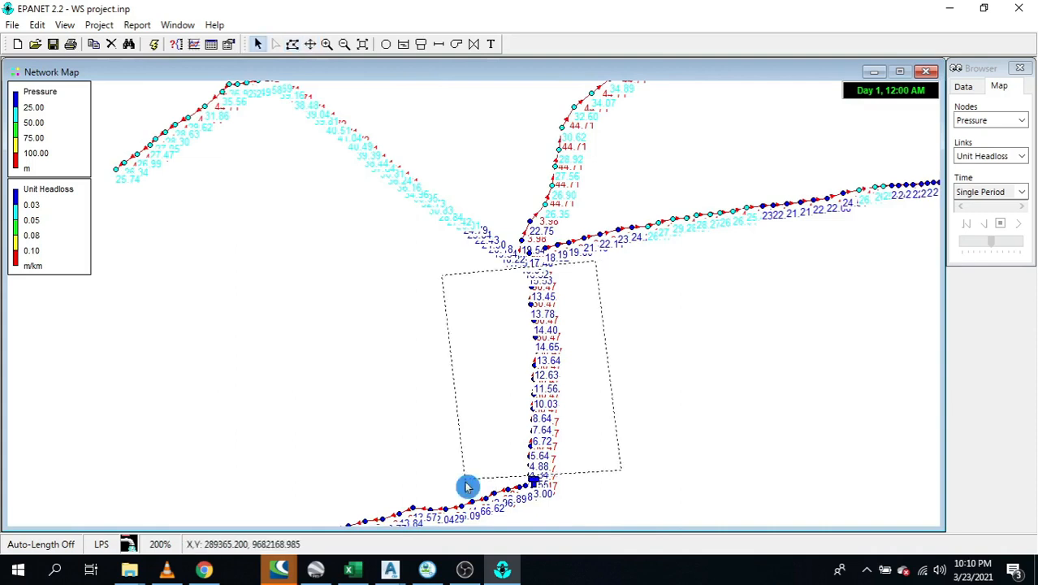
# Group-edit all pipes within the outlined area, replacing their diameter with 69.2
pyautogui.click(40, 26)
pyautogui.click(74, 140)
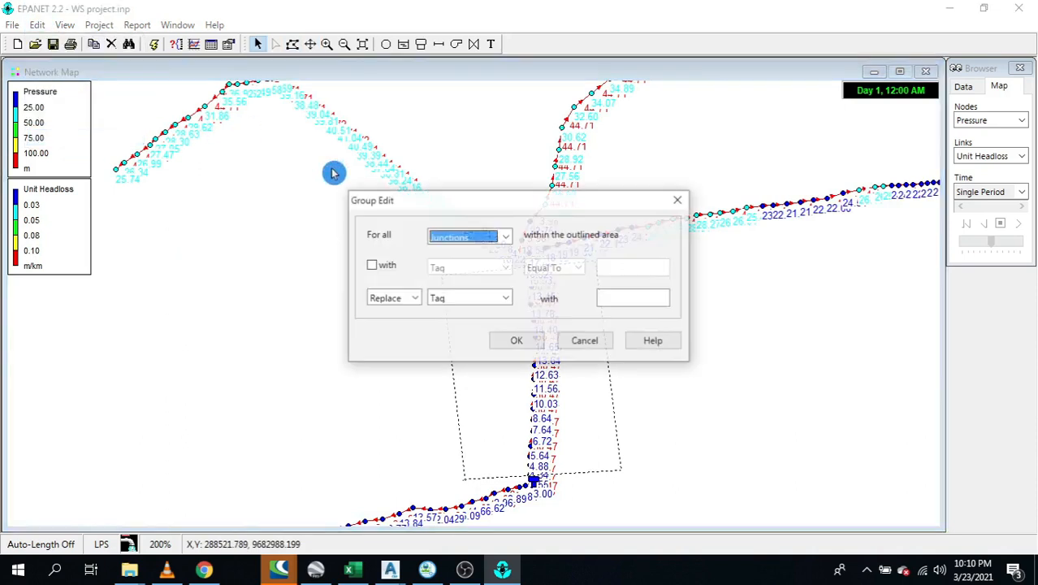
pyautogui.click(464, 300)
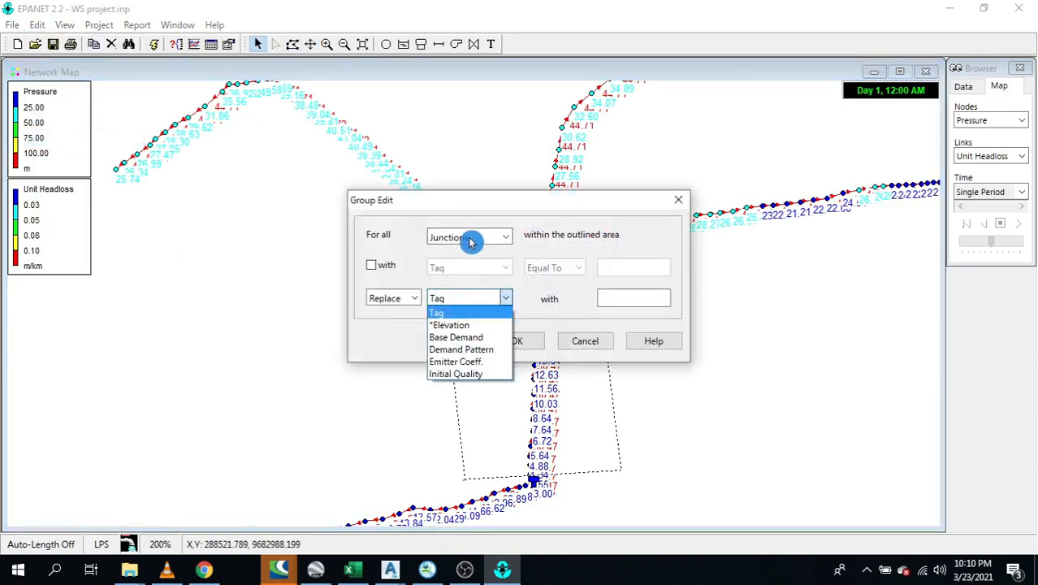
pyautogui.click(470, 236)
pyautogui.click(475, 236)
pyautogui.click(475, 261)
pyautogui.click(473, 300)
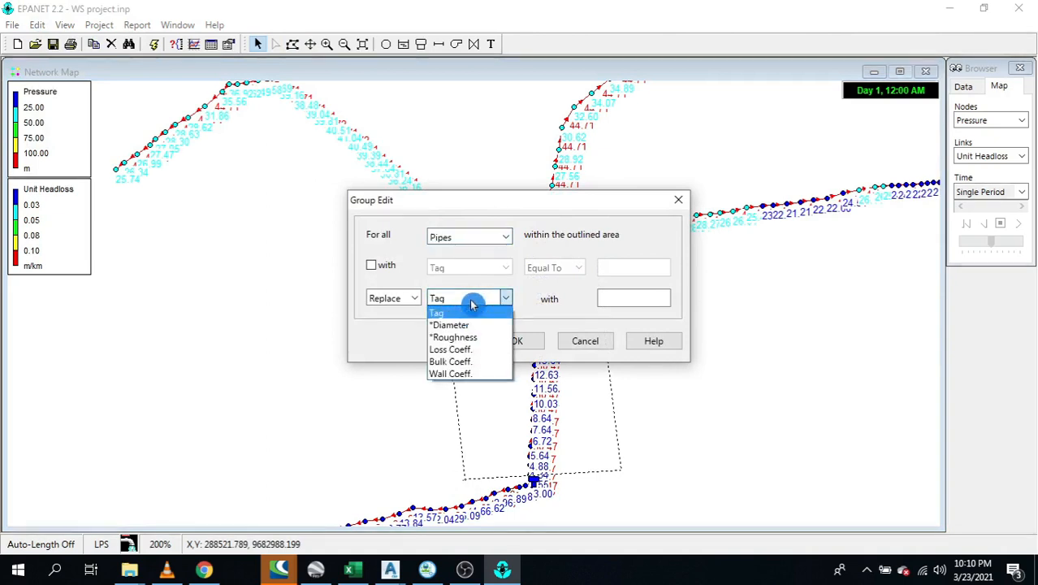
pyautogui.click(470, 323)
pyautogui.click(619, 298)
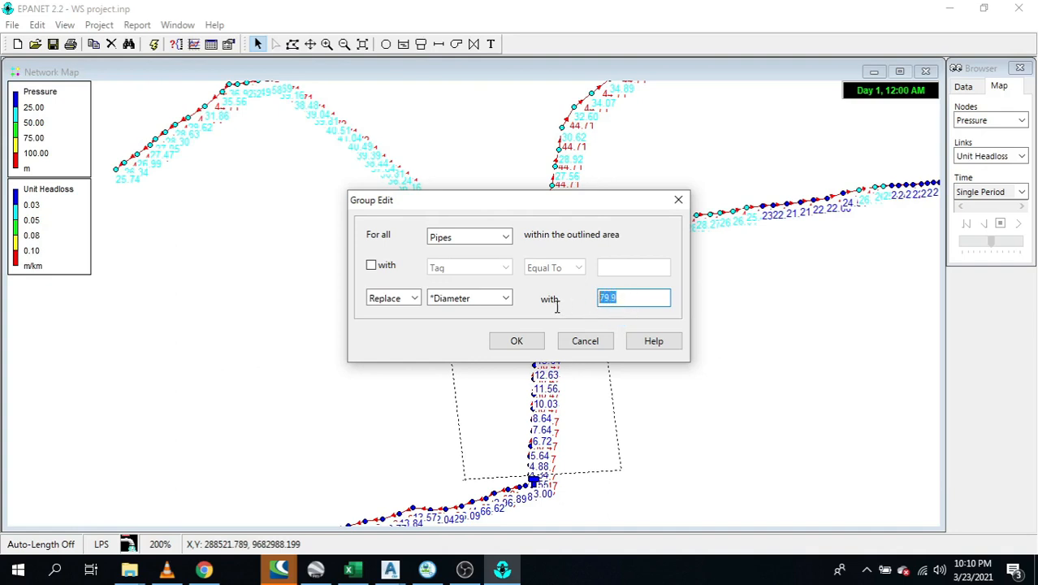
pyautogui.write('6')
pyautogui.click(524, 341)
pyautogui.click(475, 325)
# Set the diameter of pipes p97 and p96, just south of the branching junction, to 69.2
pyautogui.scroll(3, 536, 288)
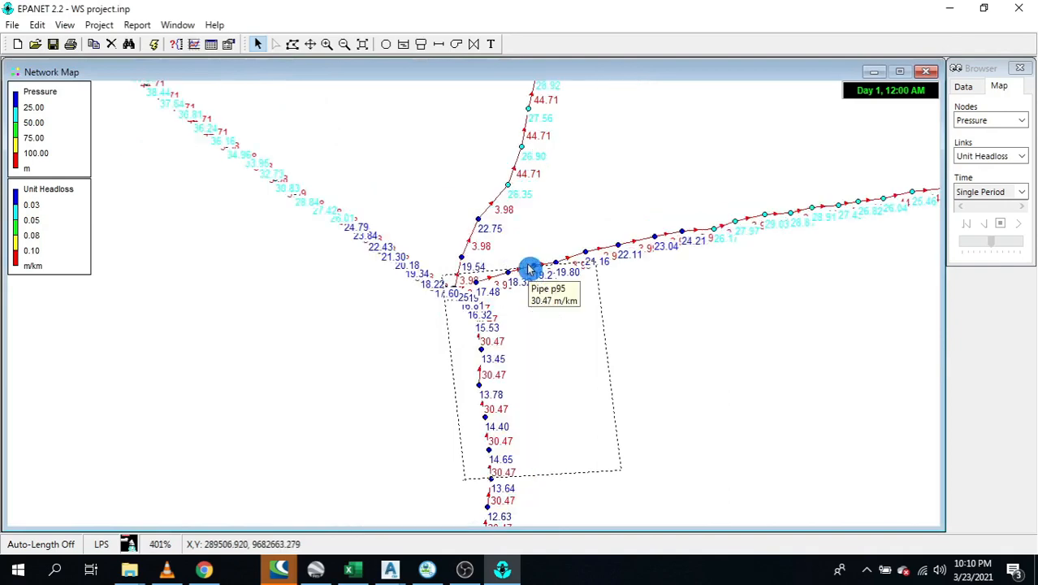
pyautogui.scroll(2, 473, 307)
pyautogui.scroll(2, 419, 304)
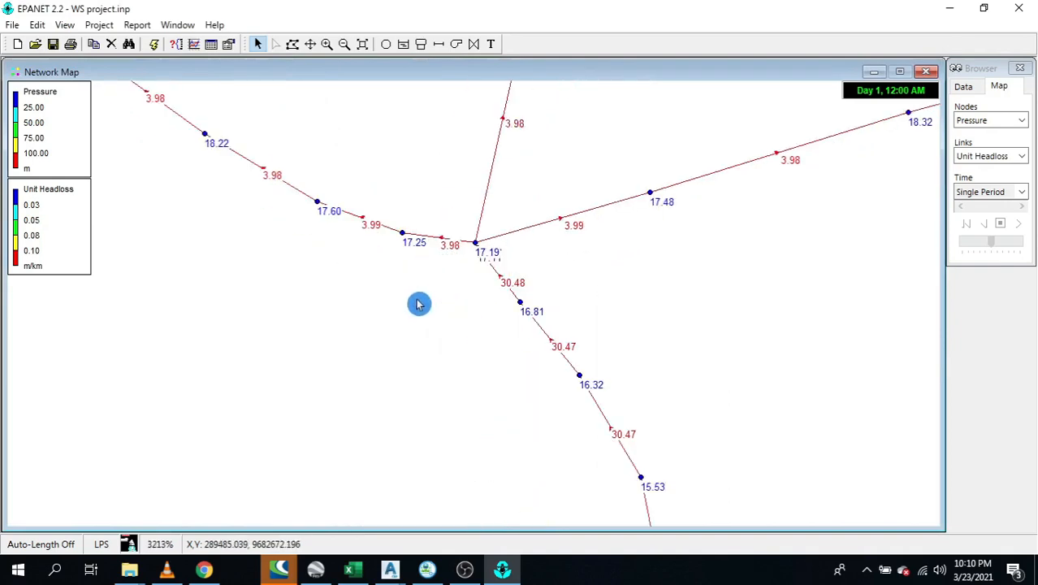
pyautogui.scroll(1, 613, 278)
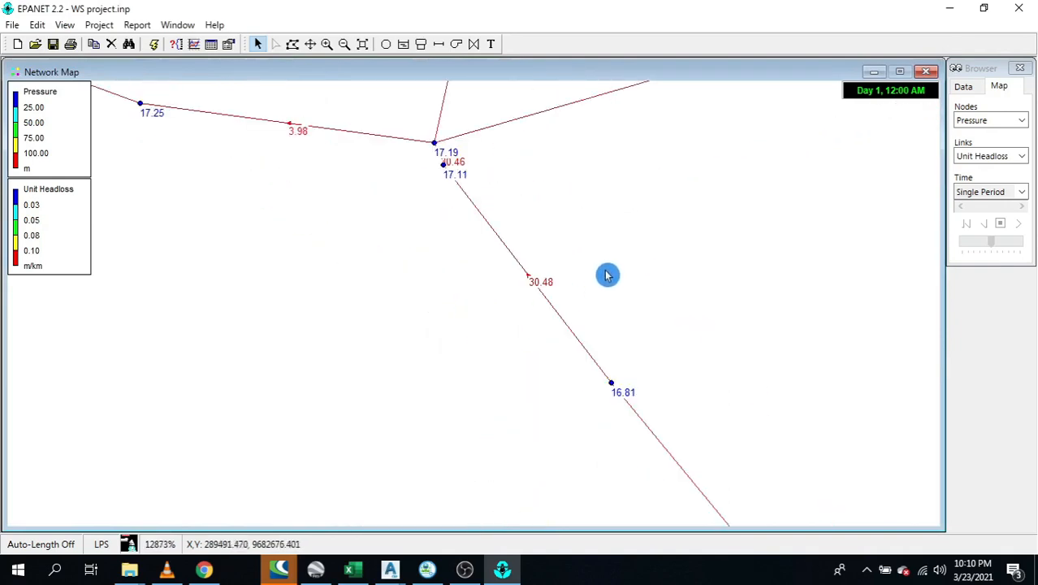
pyautogui.doubleClick(543, 294)
pyautogui.click(567, 301)
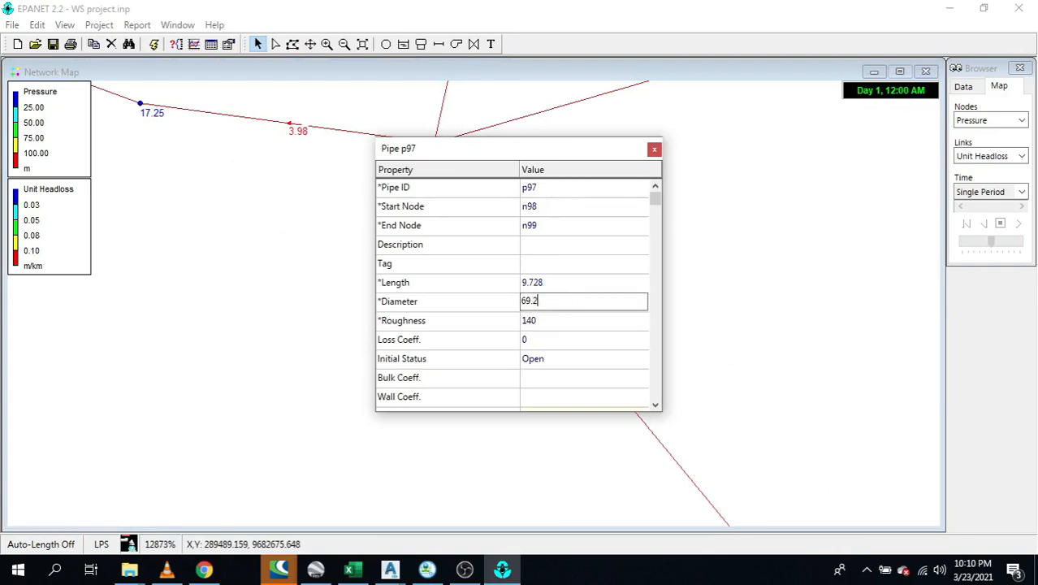
pyautogui.click(654, 149)
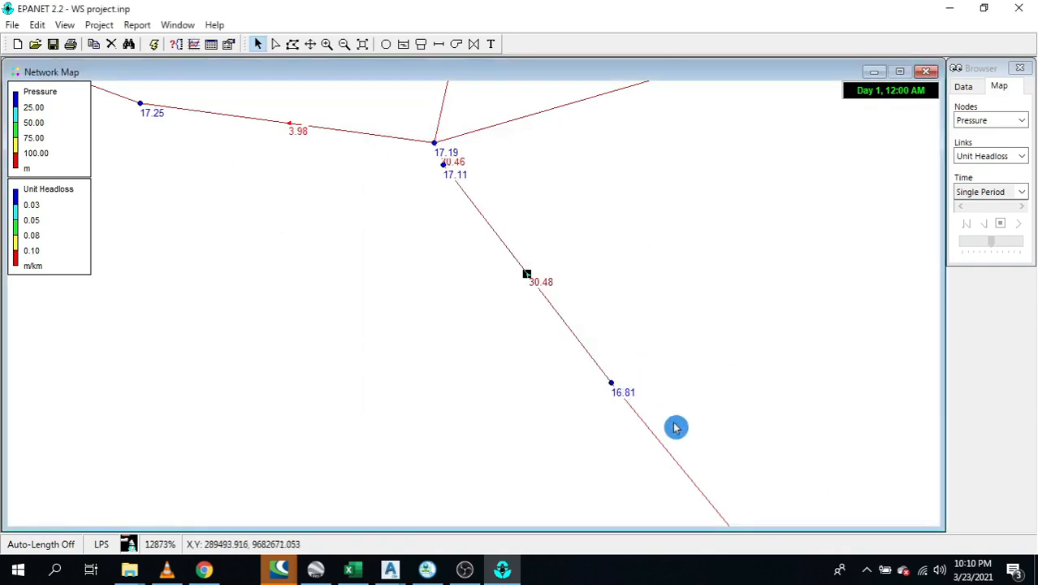
pyautogui.doubleClick(658, 441)
pyautogui.click(544, 302)
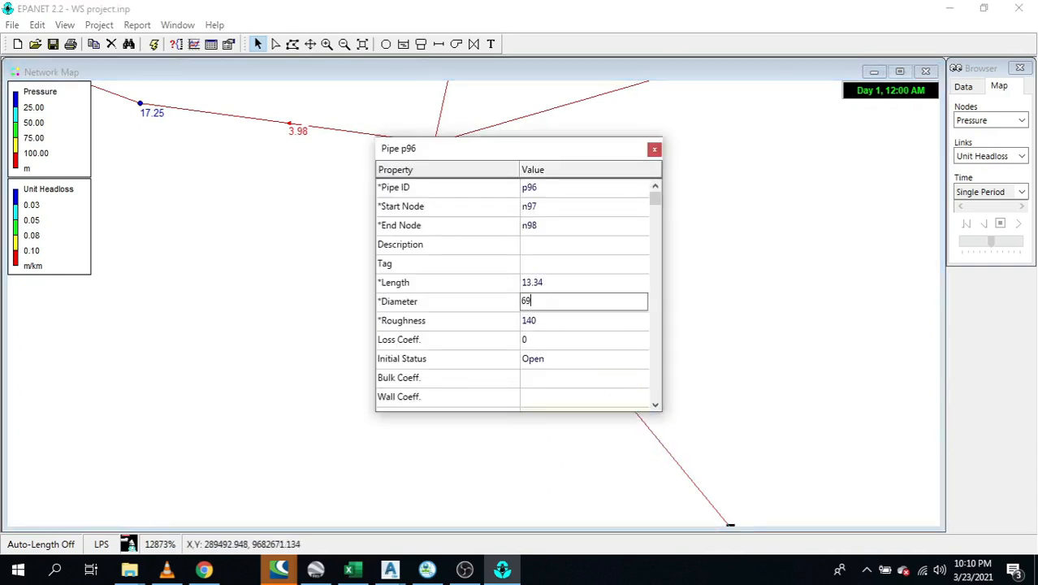
pyautogui.click(654, 149)
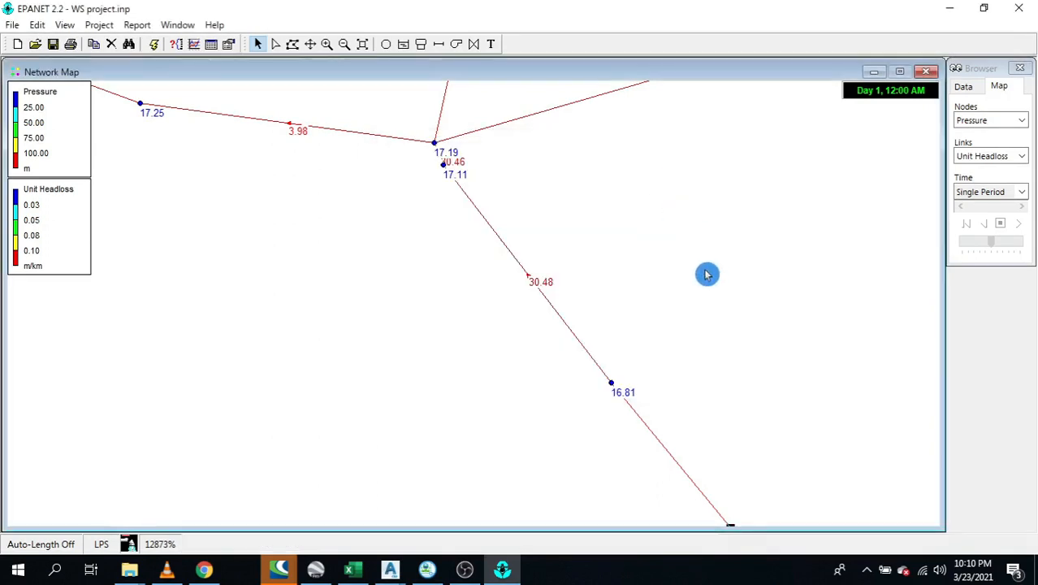
# Set the diameter of pipe p95, the next one south along the main, to 69.2
pyautogui.click(310, 44)
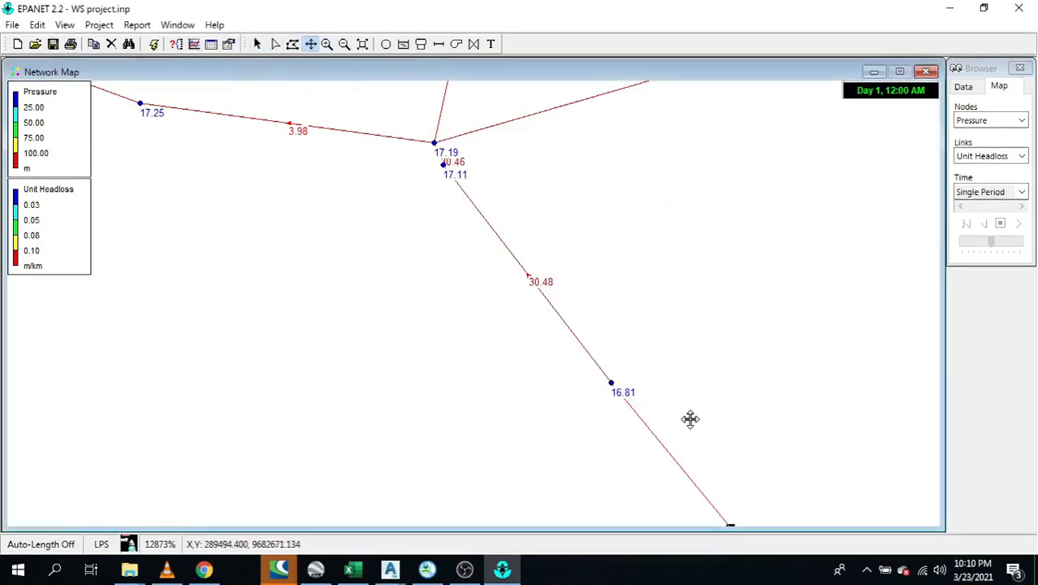
pyautogui.moveTo(690, 419); pyautogui.dragTo(574, 239)
pyautogui.scroll(-1, 625, 339)
pyautogui.moveTo(651, 417); pyautogui.dragTo(655, 234)
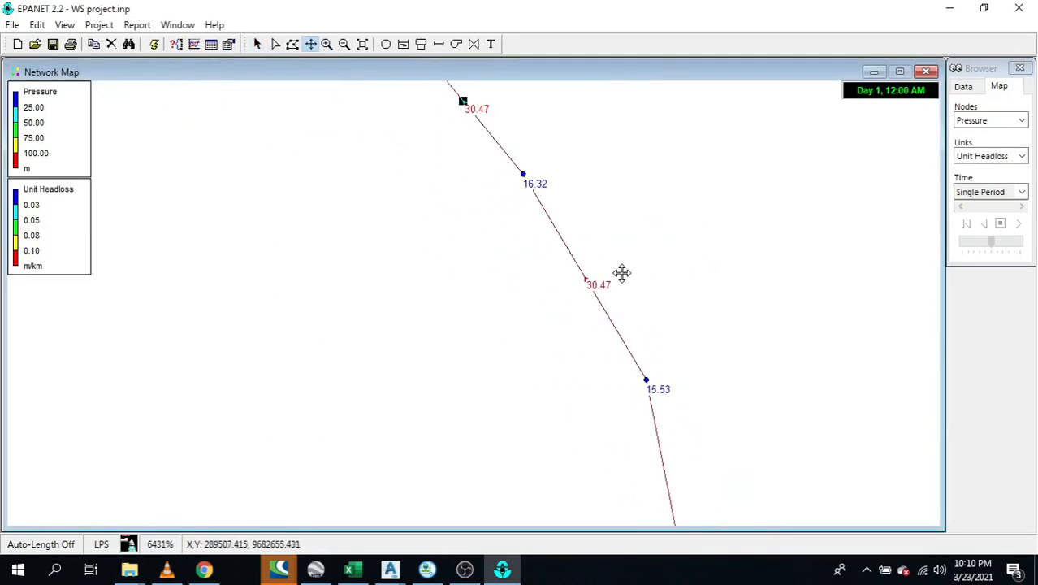
pyautogui.click(256, 44)
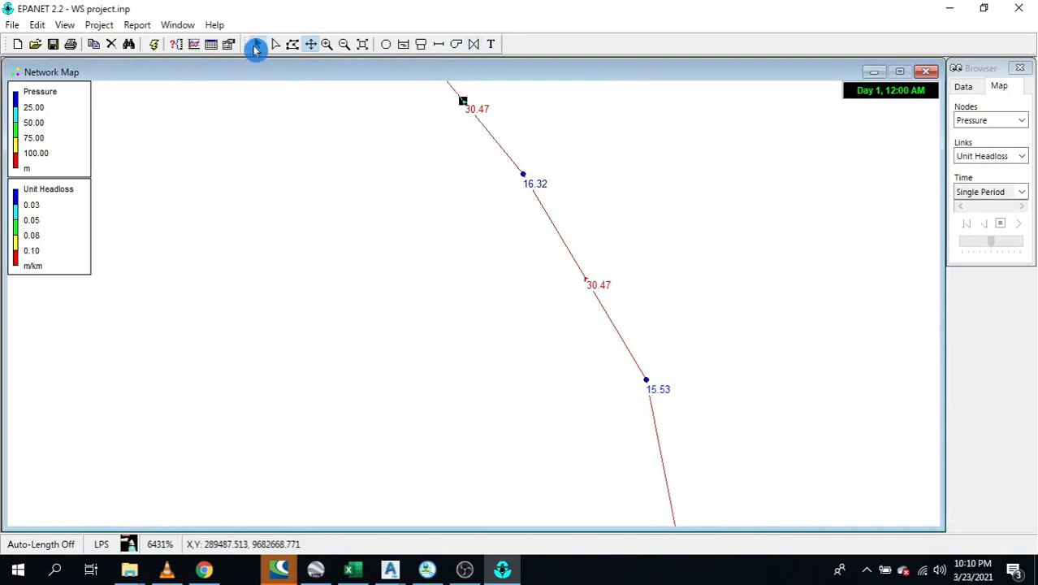
pyautogui.click(583, 281)
pyautogui.doubleClick(595, 296)
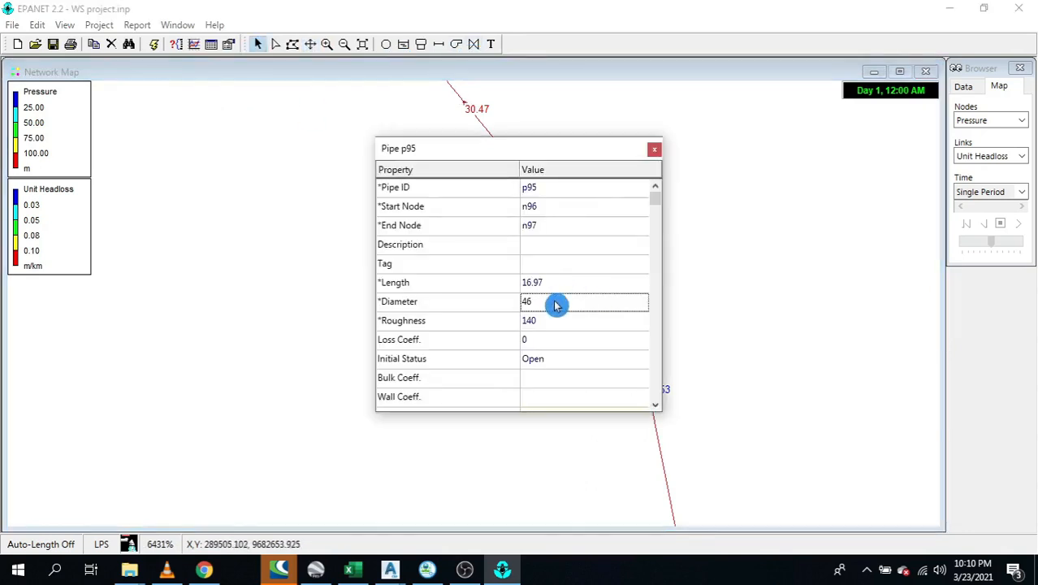
pyautogui.click(555, 301)
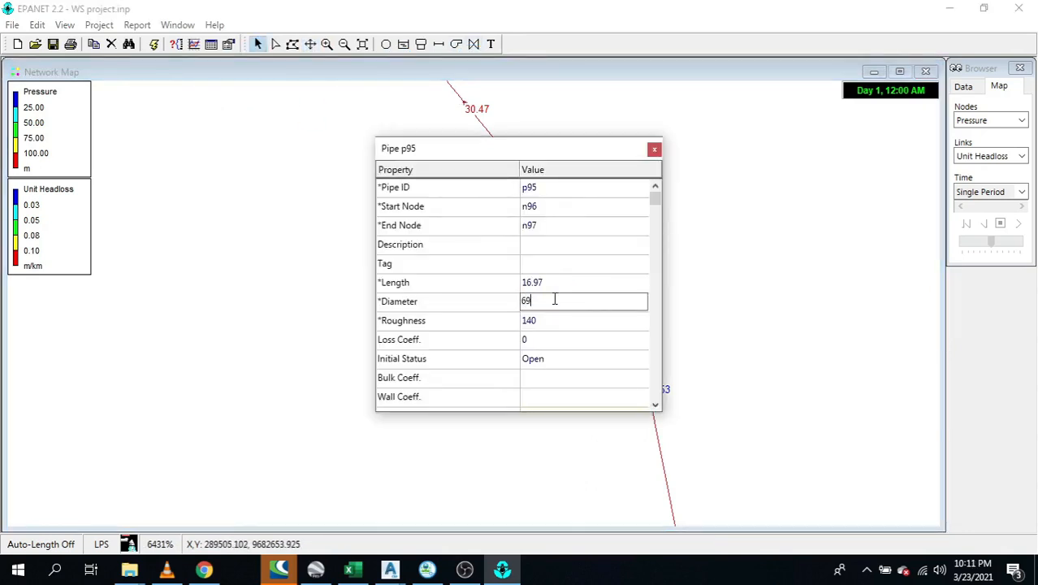
pyautogui.click(654, 148)
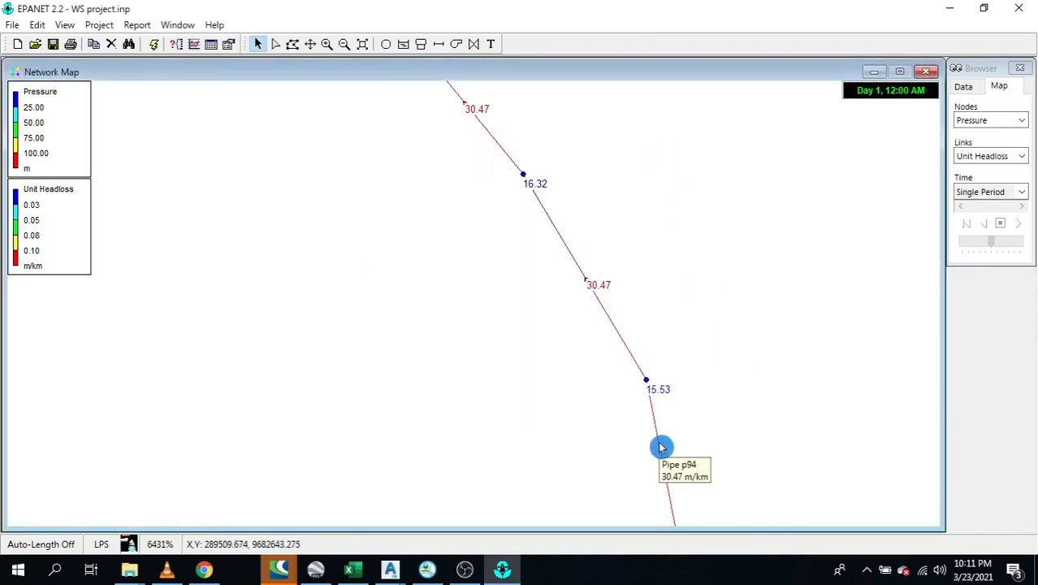
# Check the diameters of pipe p94 and of the main's pipes just north of the tank, including p81
pyautogui.doubleClick(659, 446)
pyautogui.click(654, 149)
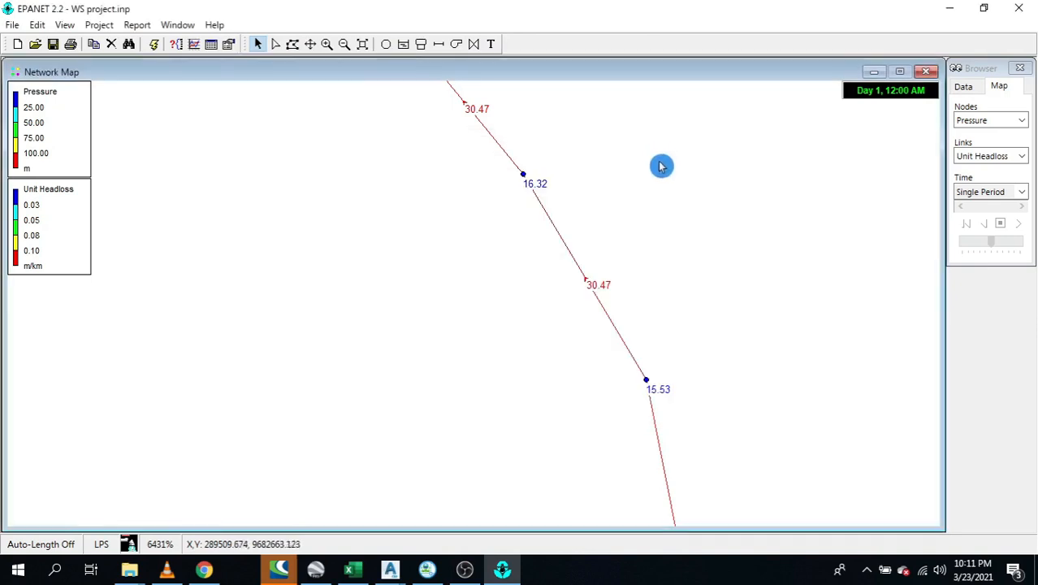
pyautogui.scroll(-3, 660, 175)
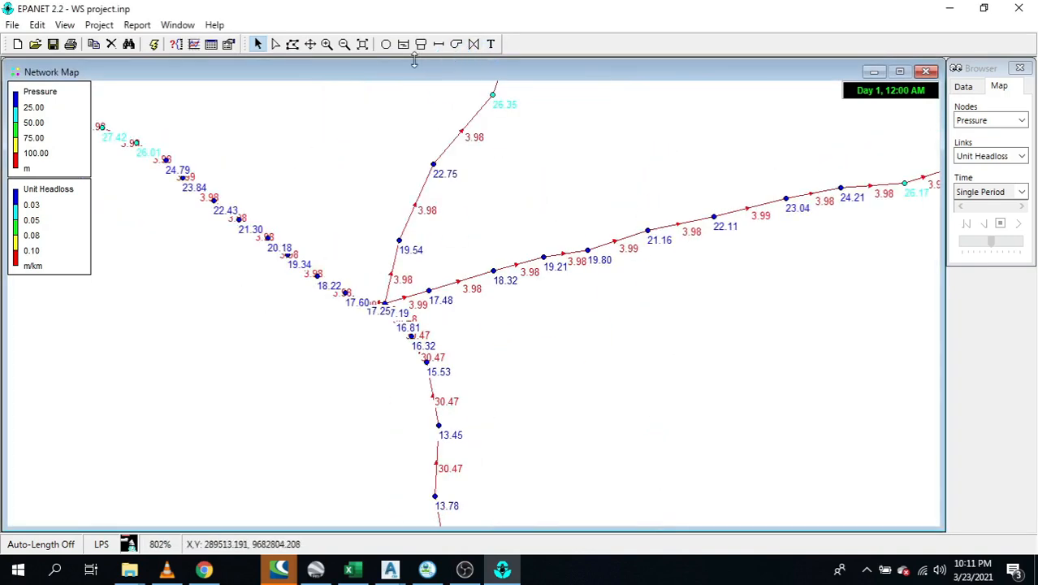
pyautogui.click(311, 44)
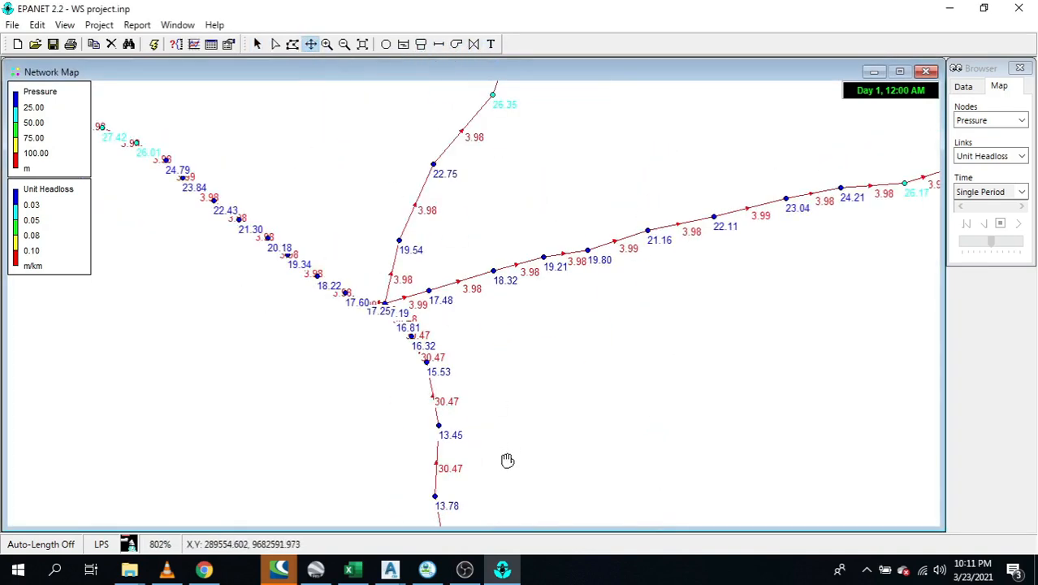
pyautogui.moveTo(506, 460); pyautogui.dragTo(605, 182)
pyautogui.moveTo(603, 447); pyautogui.dragTo(622, 180)
pyautogui.moveTo(644, 514); pyautogui.dragTo(609, 228)
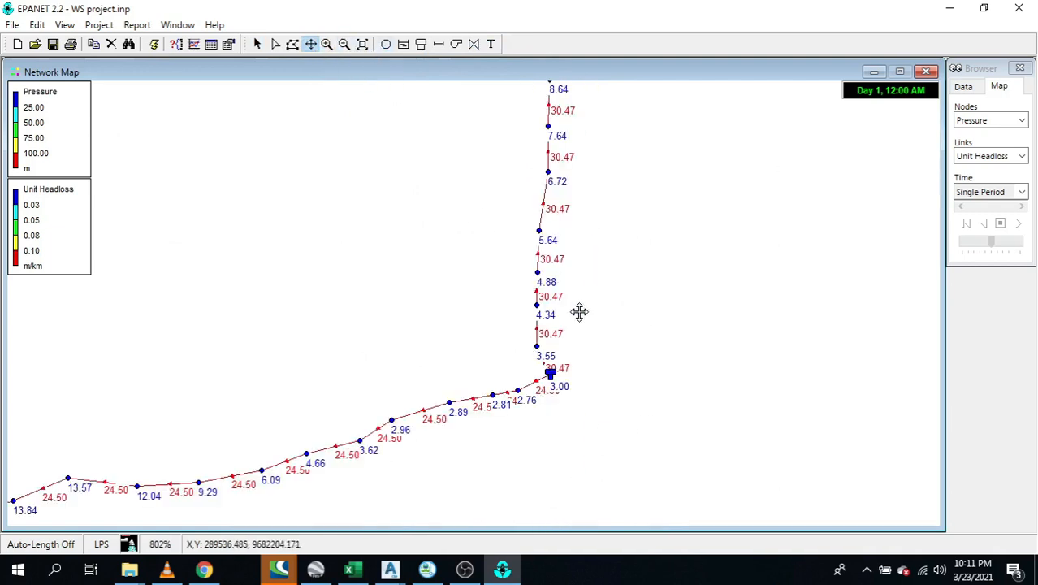
pyautogui.scroll(1, 549, 321)
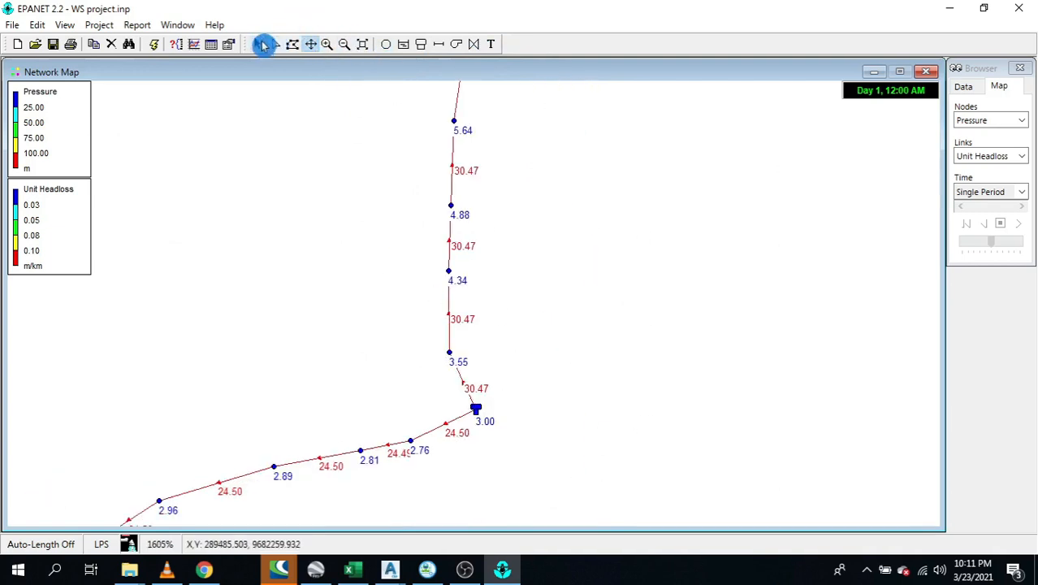
pyautogui.click(258, 44)
pyautogui.doubleClick(451, 239)
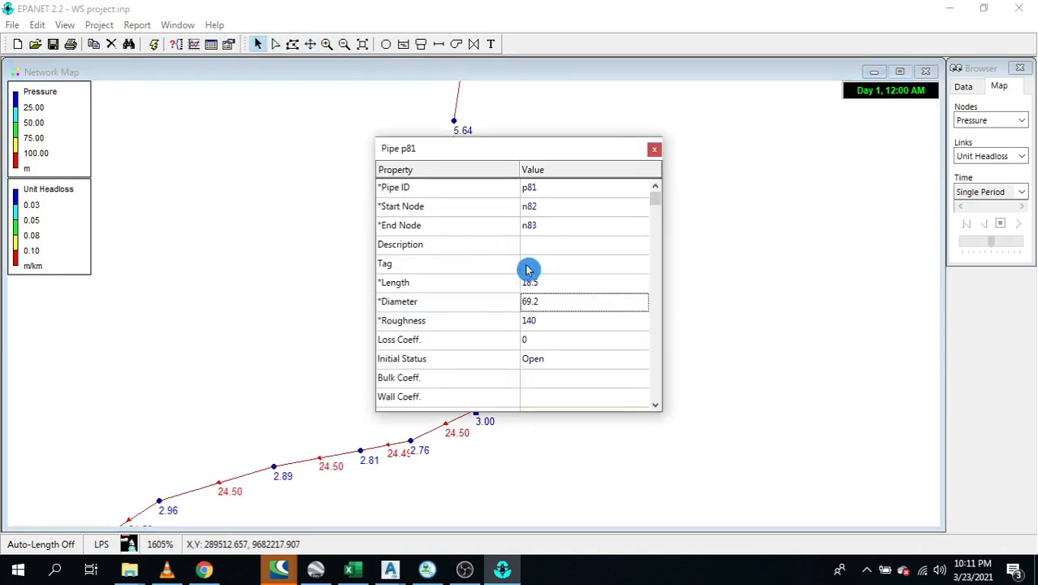
pyautogui.click(658, 149)
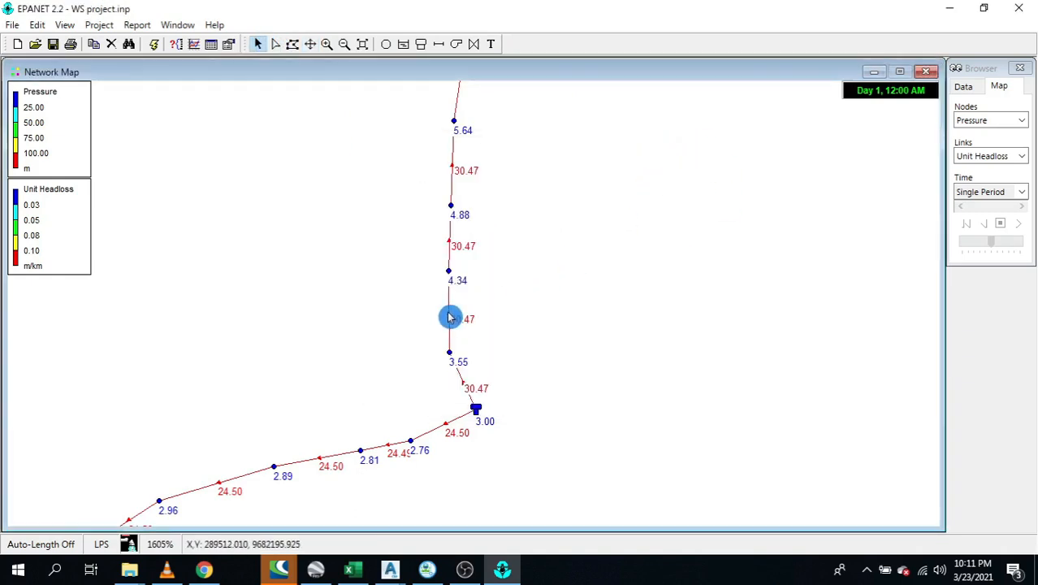
pyautogui.doubleClick(450, 315)
pyautogui.click(655, 150)
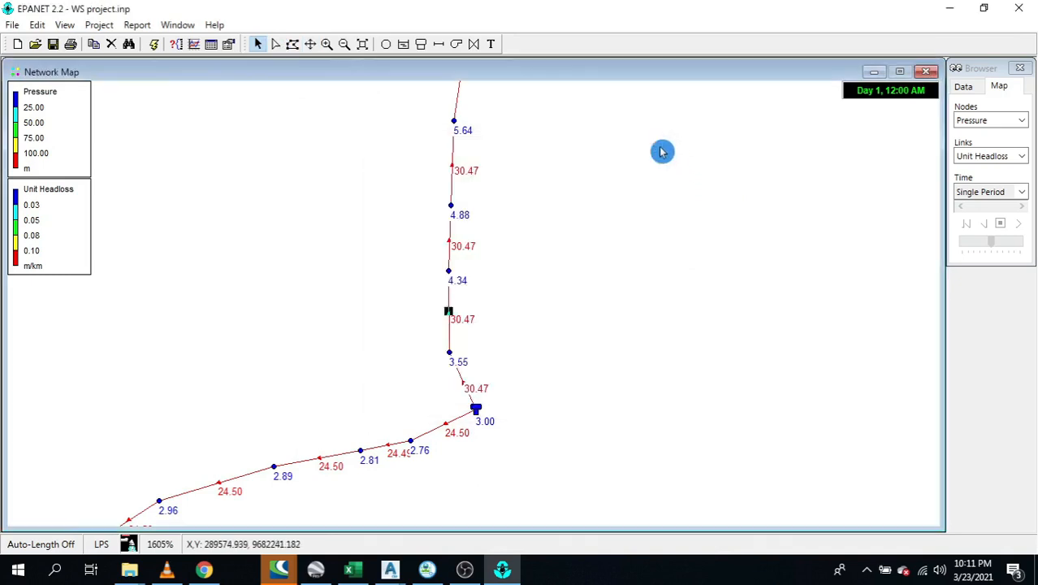
# Set the diameter of pipe P-2, which connects the tank to the northern main, to 69.2
pyautogui.doubleClick(468, 383)
pyautogui.click(559, 300)
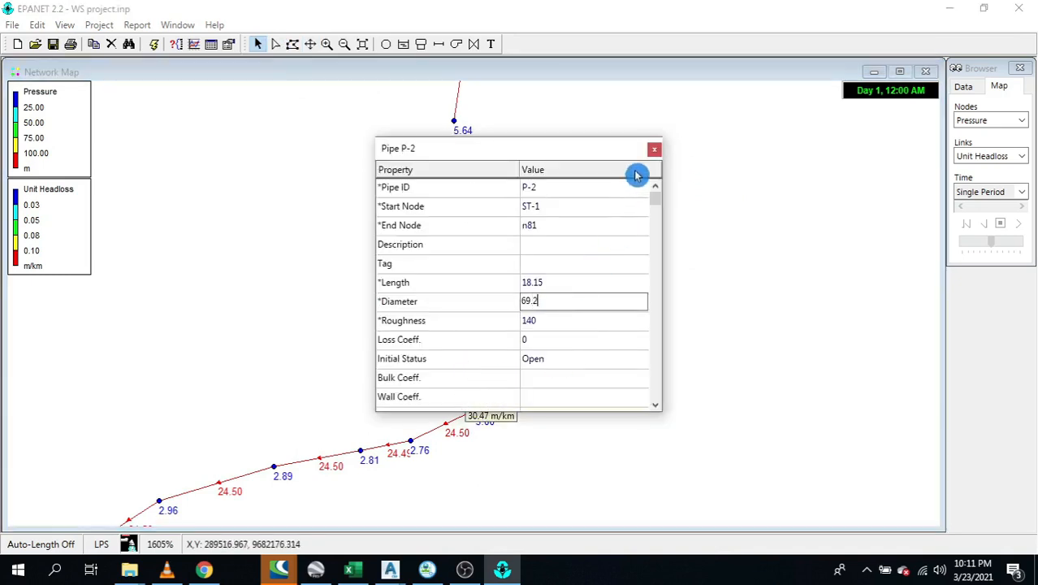
pyautogui.click(654, 149)
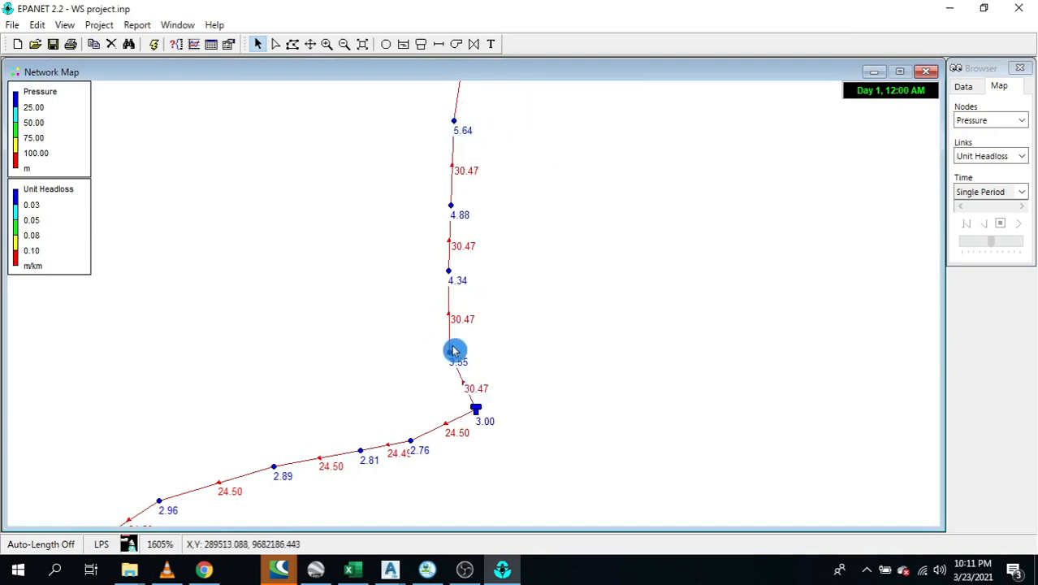
# Run the hydraulic analysis and examine pressures and unit headlosses along the main from the tank to the branching junction
pyautogui.click(154, 44)
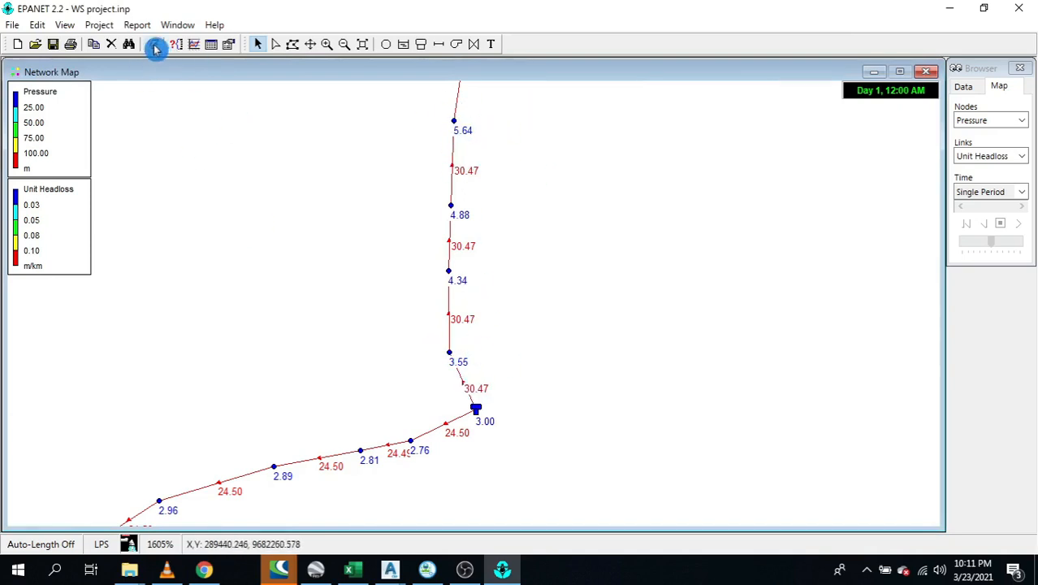
pyautogui.click(524, 305)
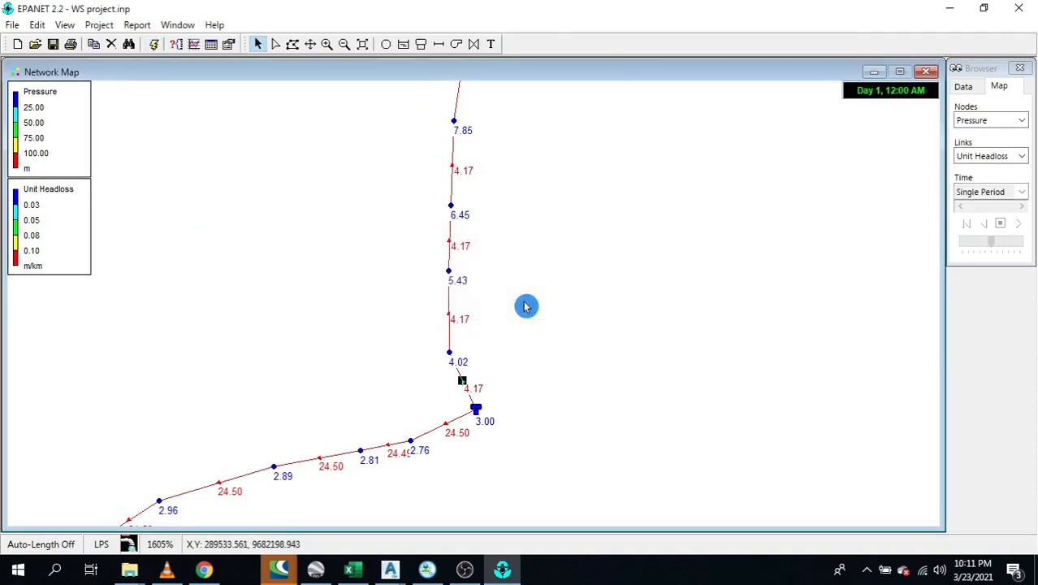
pyautogui.scroll(-2, 561, 375)
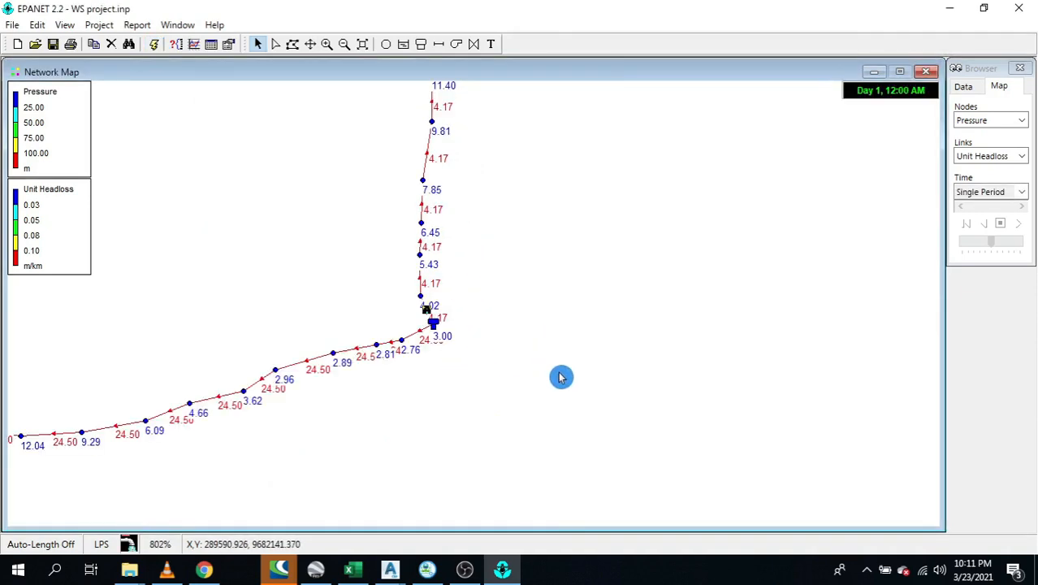
pyautogui.scroll(1, 401, 119)
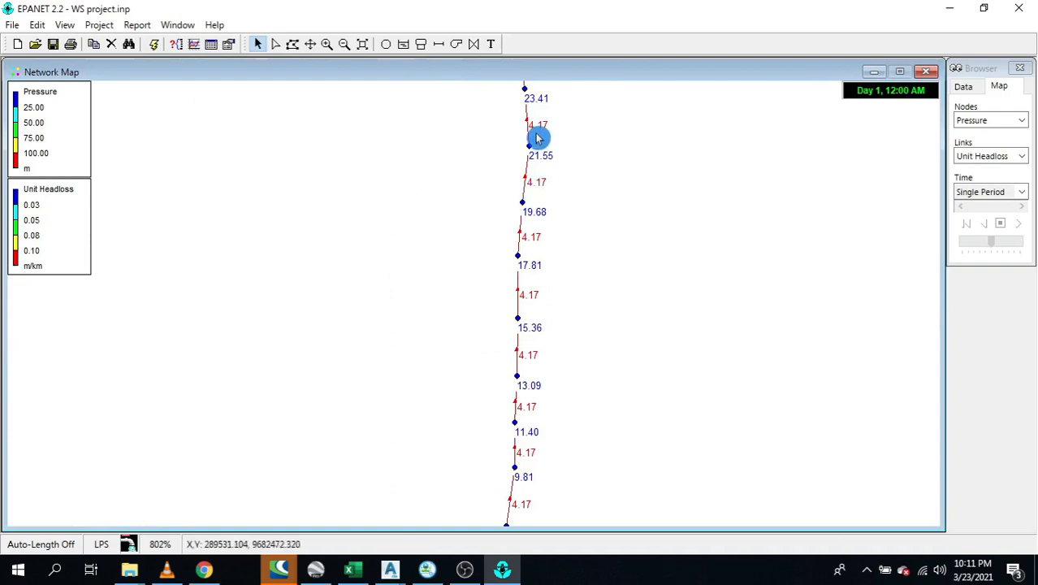
pyautogui.scroll(-1, 571, 283)
pyautogui.scroll(1, 443, 106)
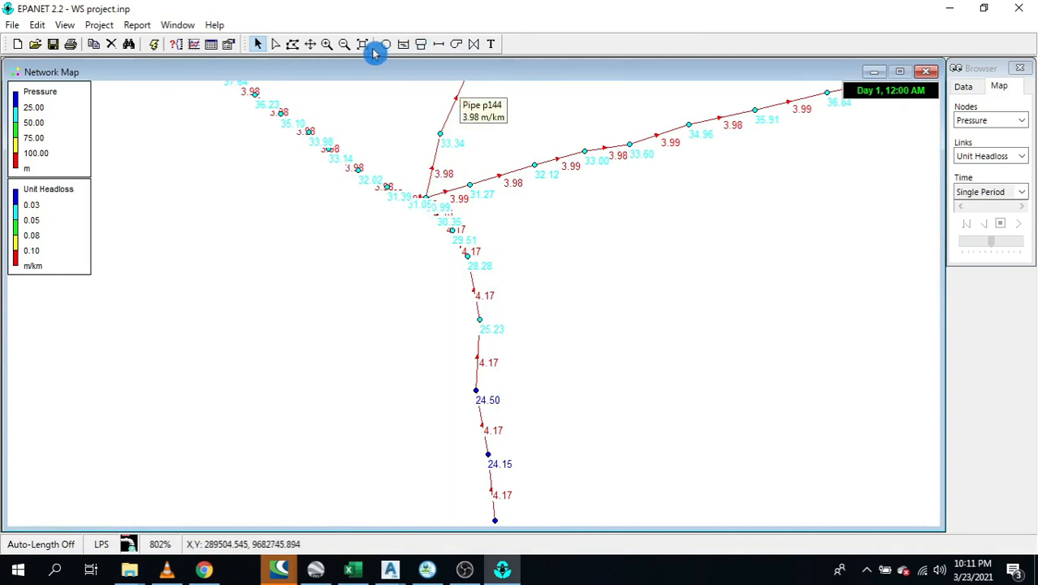
# Turn off the node values across the network map, keeping unit headloss displayed on the links
pyautogui.click(311, 44)
pyautogui.moveTo(598, 390); pyautogui.dragTo(670, 252)
pyautogui.scroll(-3, 676, 257)
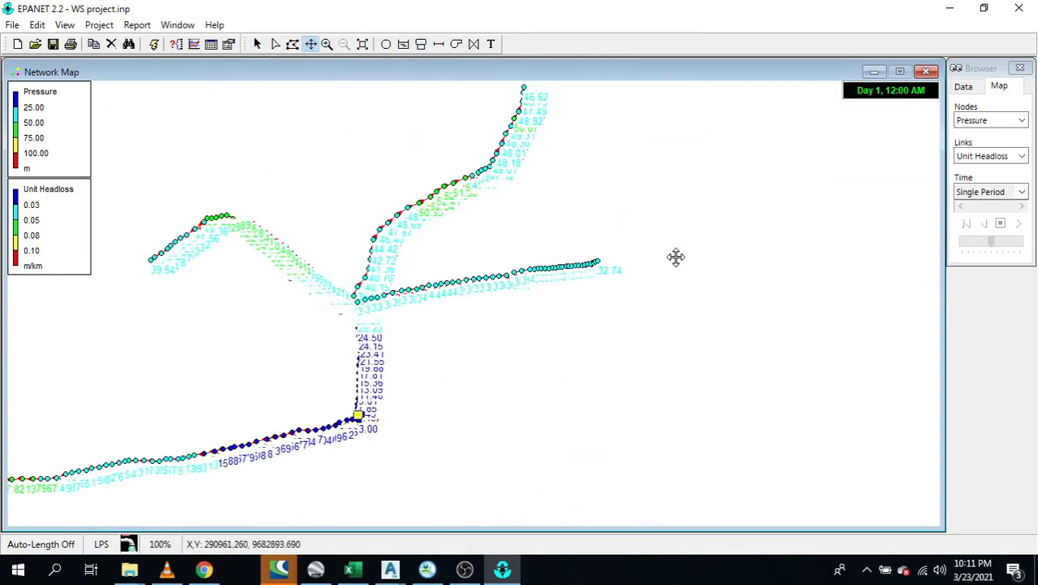
pyautogui.moveTo(448, 361); pyautogui.dragTo(865, 255)
pyautogui.moveTo(721, 242); pyautogui.dragTo(641, 291)
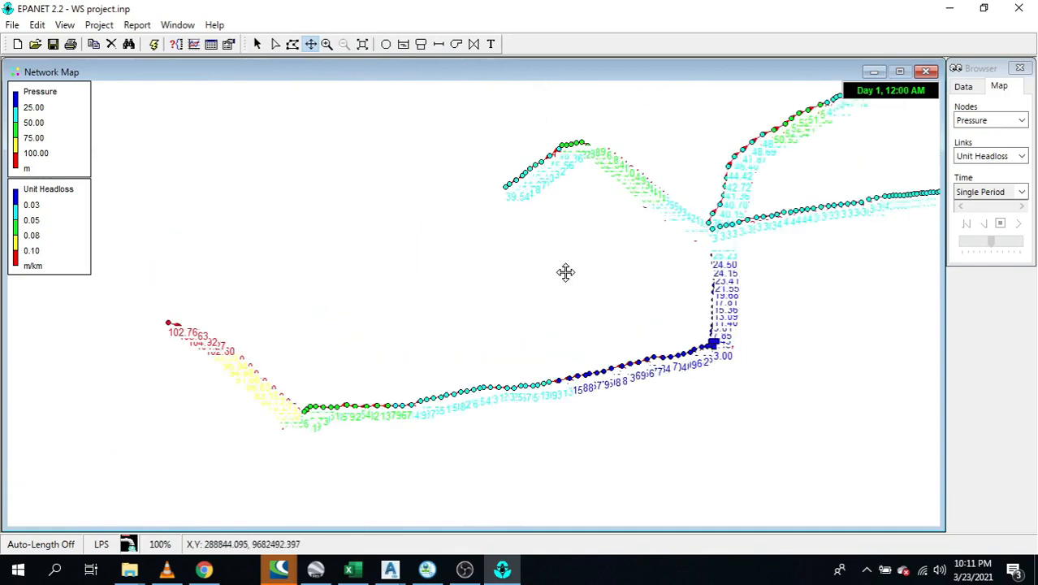
pyautogui.click(1004, 120)
pyautogui.click(998, 132)
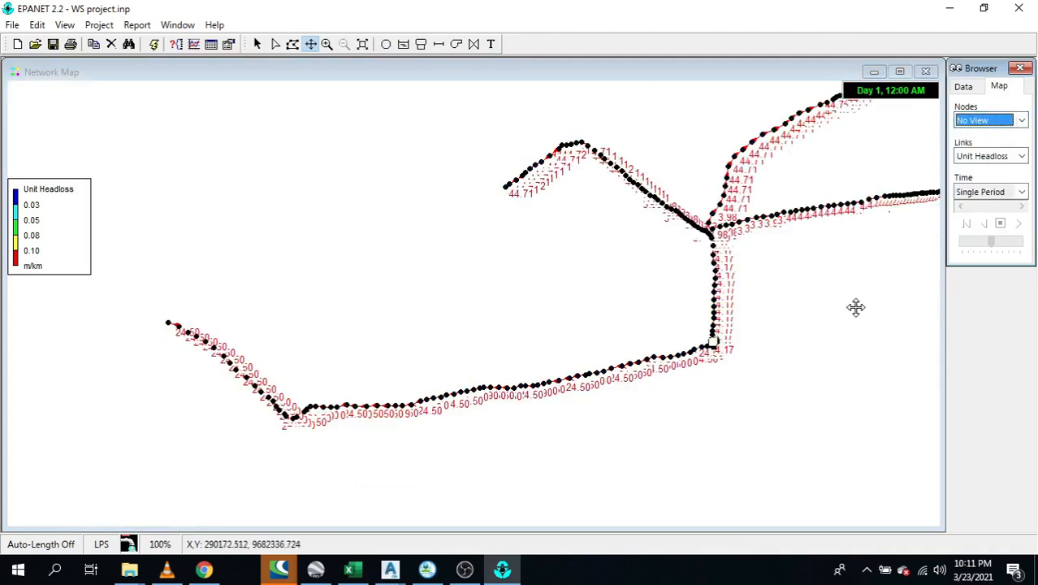
# Display demand and then pressure on the nodes of the network map
pyautogui.click(992, 120)
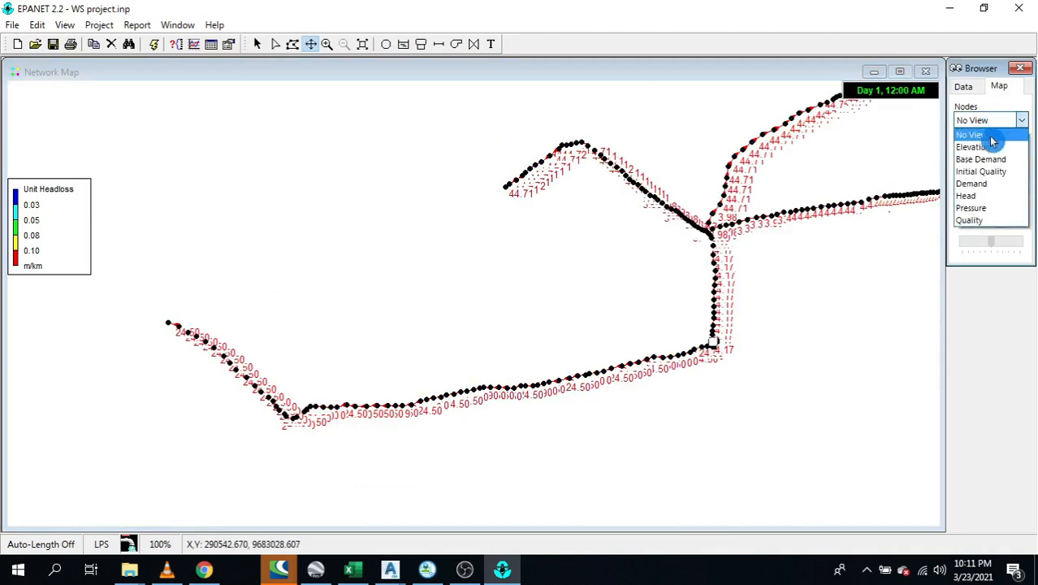
pyautogui.click(998, 183)
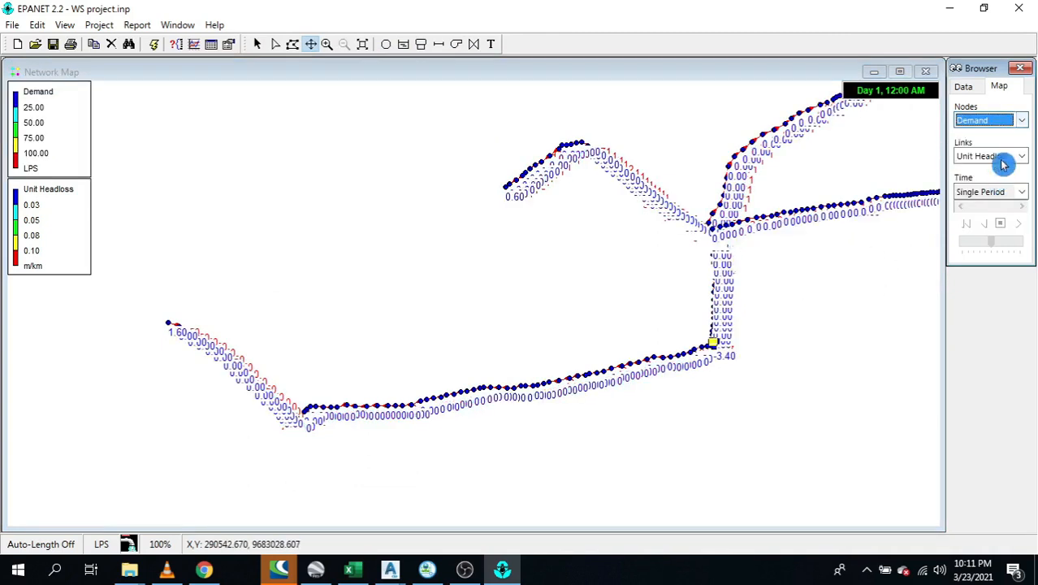
pyautogui.click(999, 122)
pyautogui.click(1001, 206)
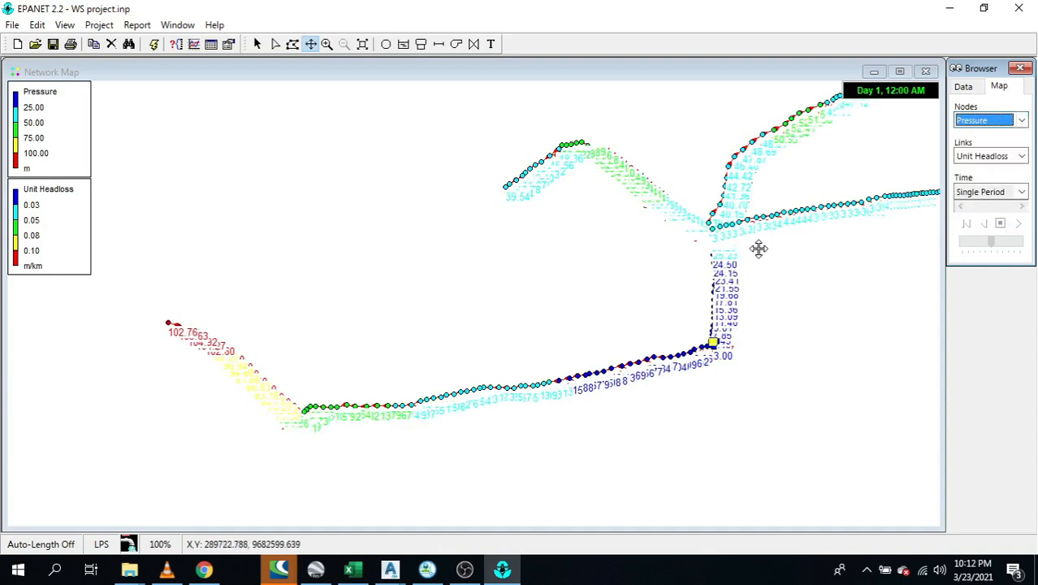
# Show flow on the links and hide the node values to examine the flows along the branches
pyautogui.click(1002, 156)
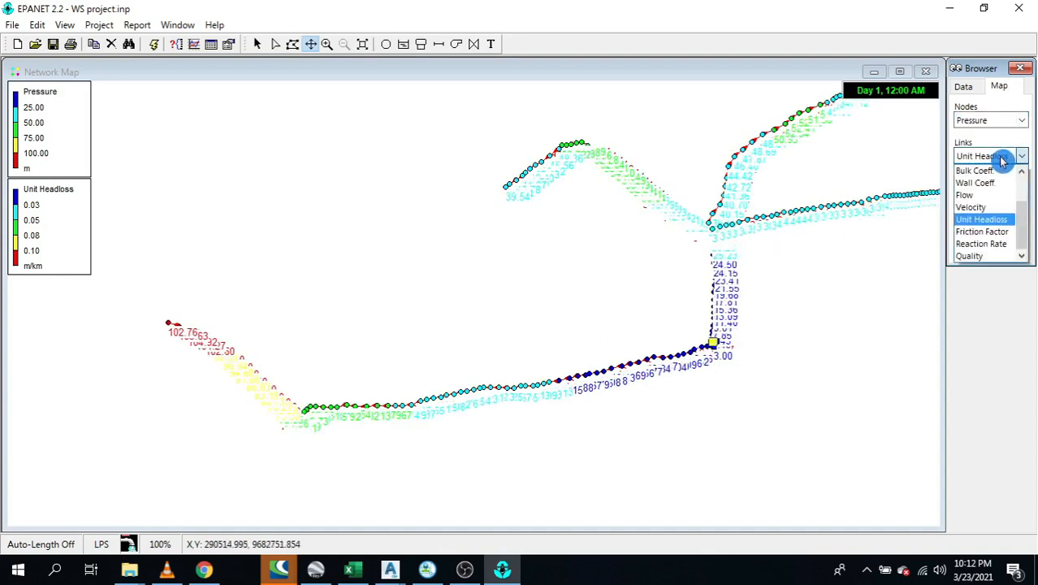
pyautogui.click(983, 195)
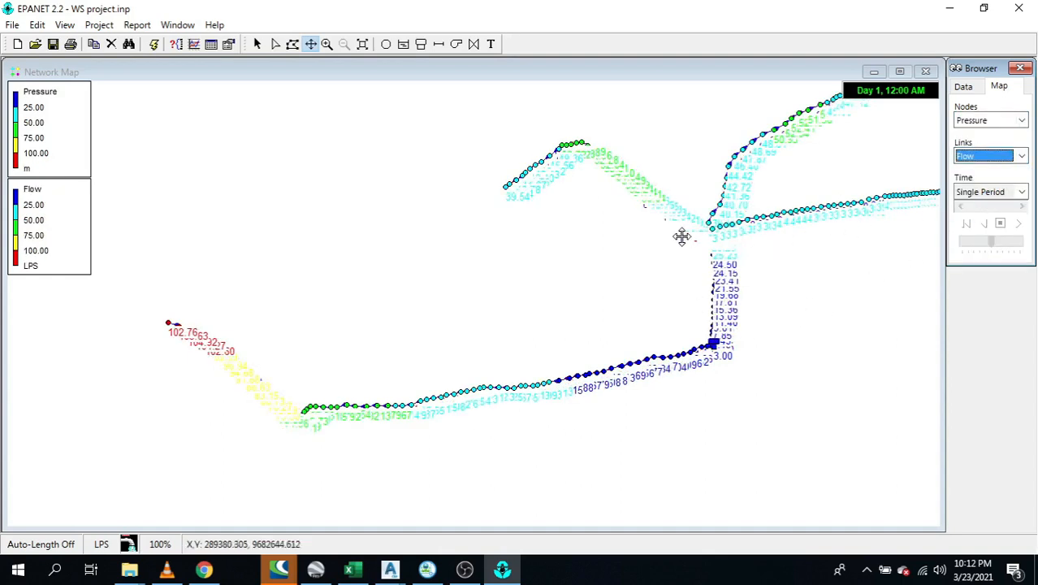
pyautogui.scroll(1, 506, 380)
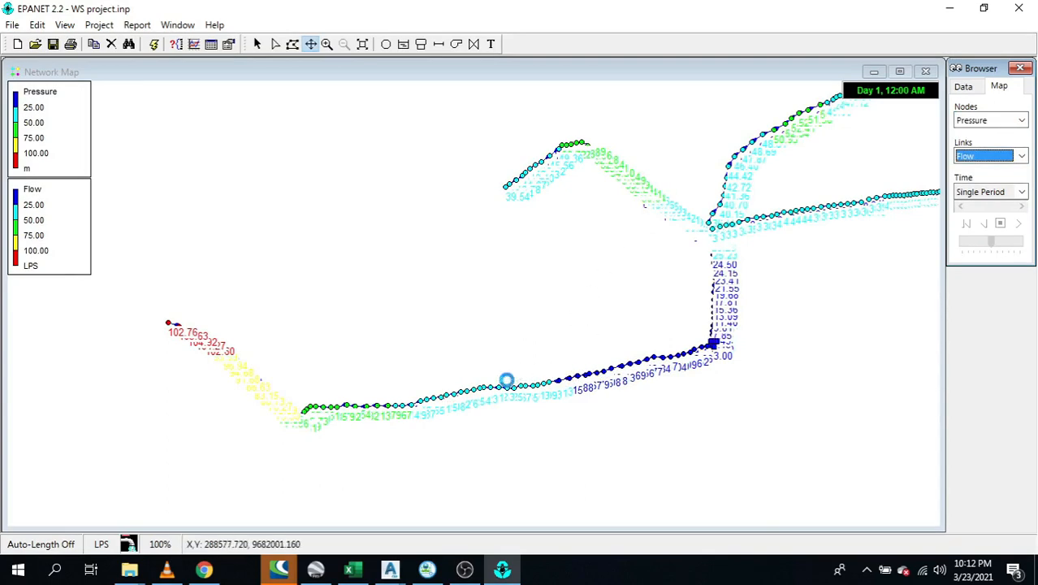
pyautogui.scroll(1, 505, 380)
pyautogui.scroll(-2, 606, 372)
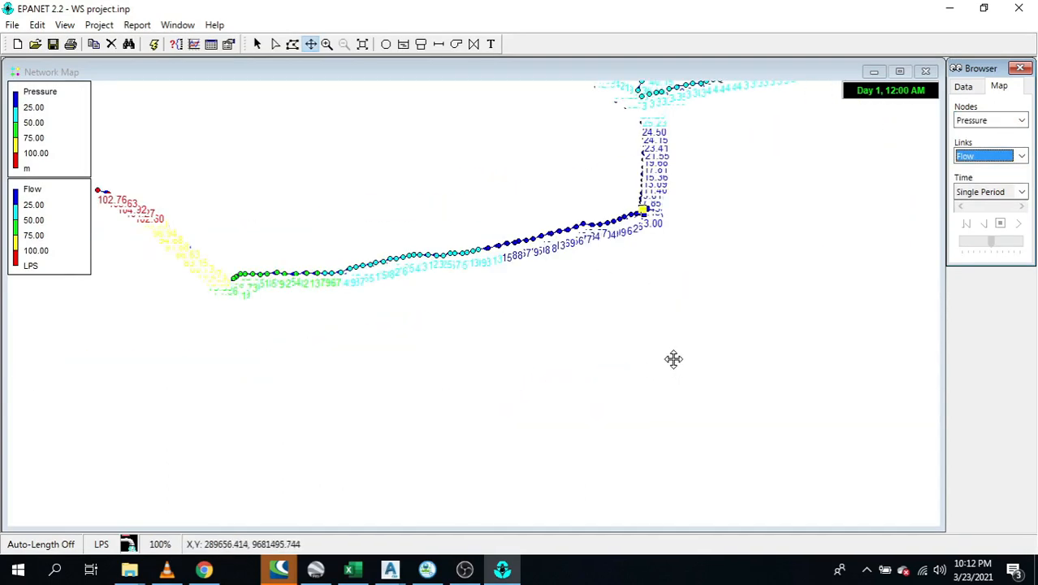
pyautogui.moveTo(552, 143); pyautogui.dragTo(625, 253)
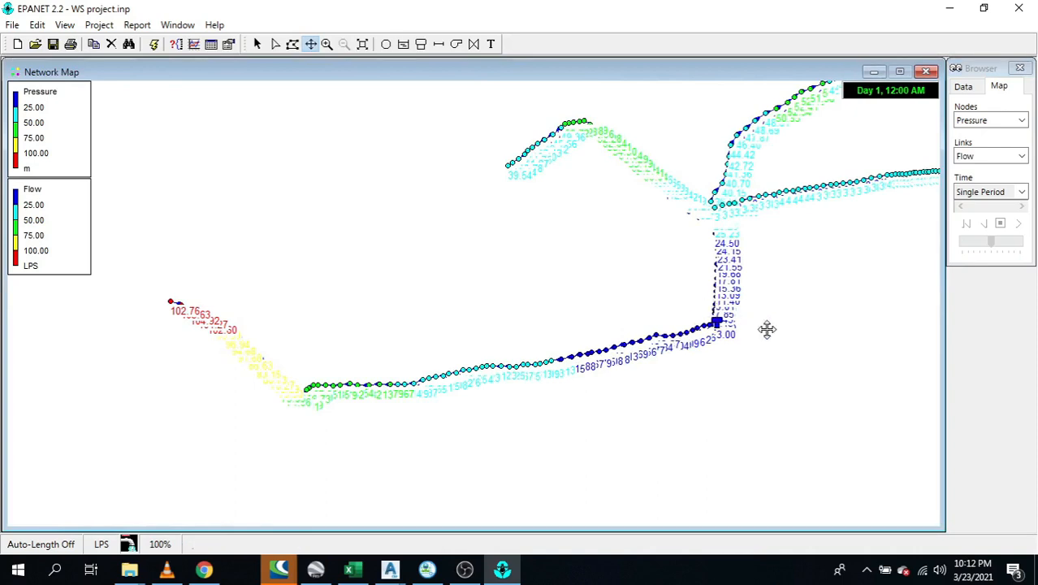
pyautogui.click(991, 124)
pyautogui.click(1001, 133)
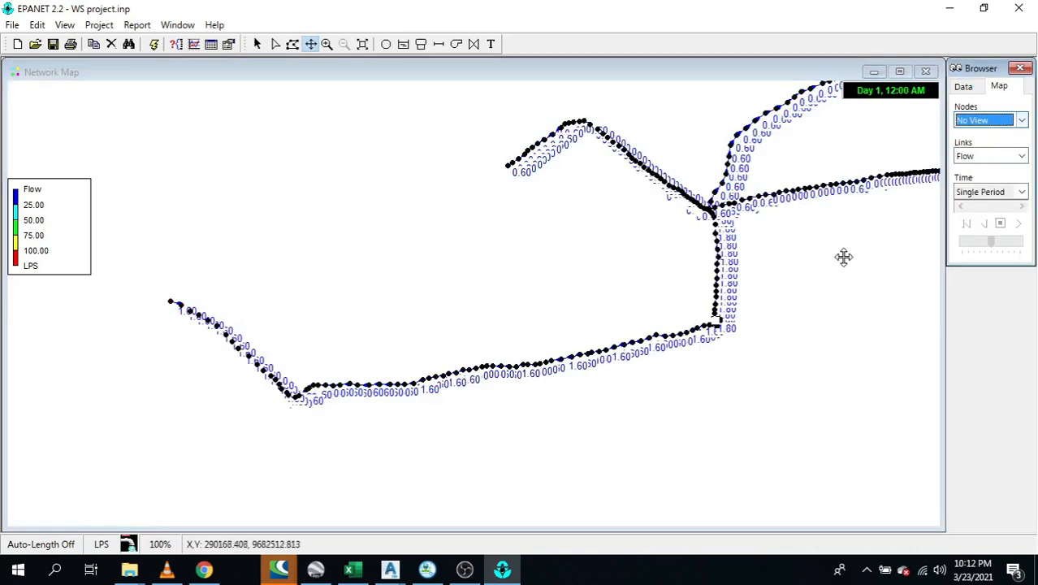
# Turn off the link values and bring the whole pipe network into view on the map
pyautogui.click(992, 154)
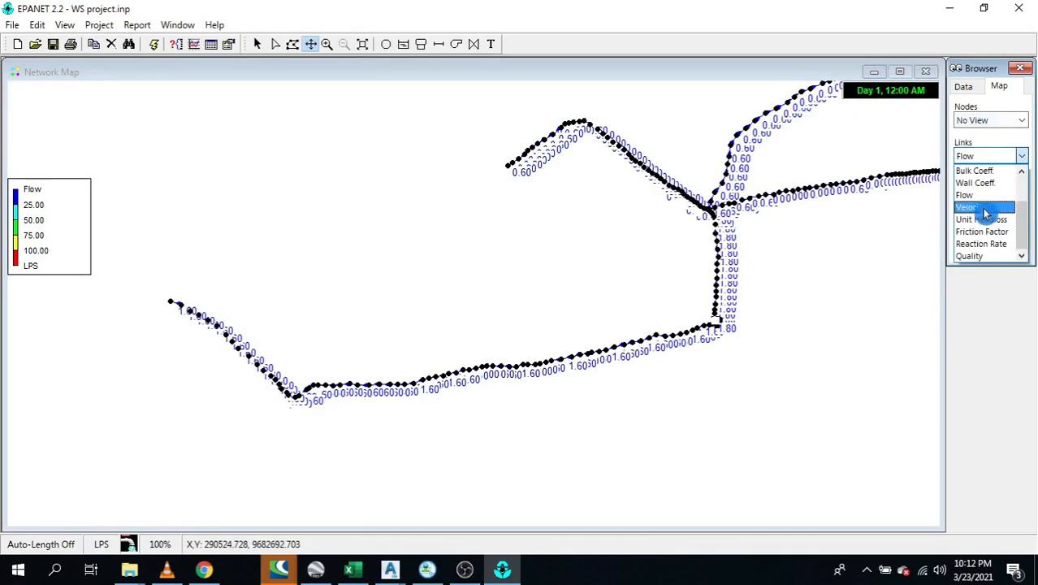
pyautogui.scroll(3, 988, 182)
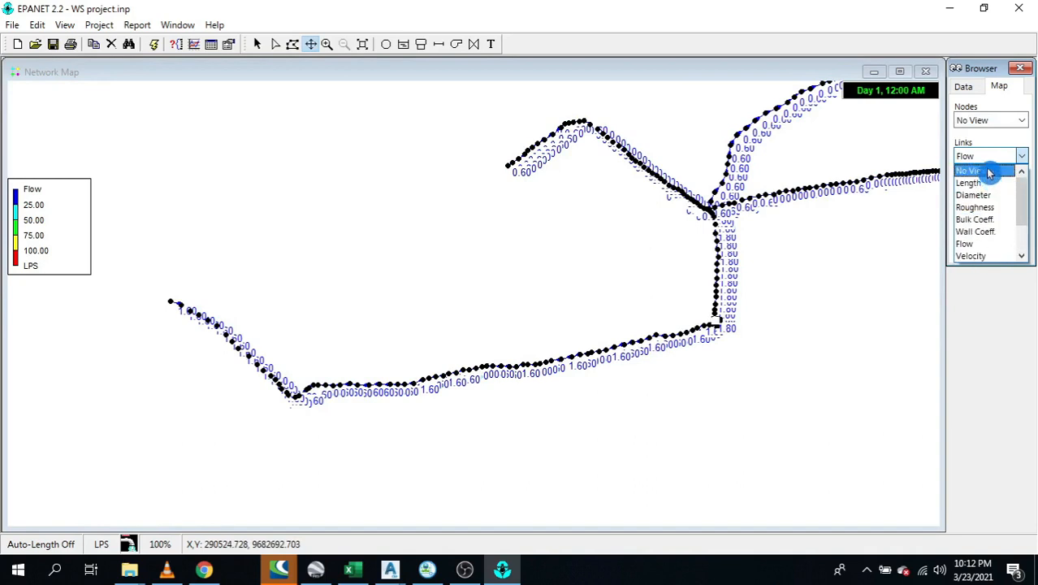
pyautogui.click(988, 171)
pyautogui.moveTo(806, 240); pyautogui.dragTo(737, 308)
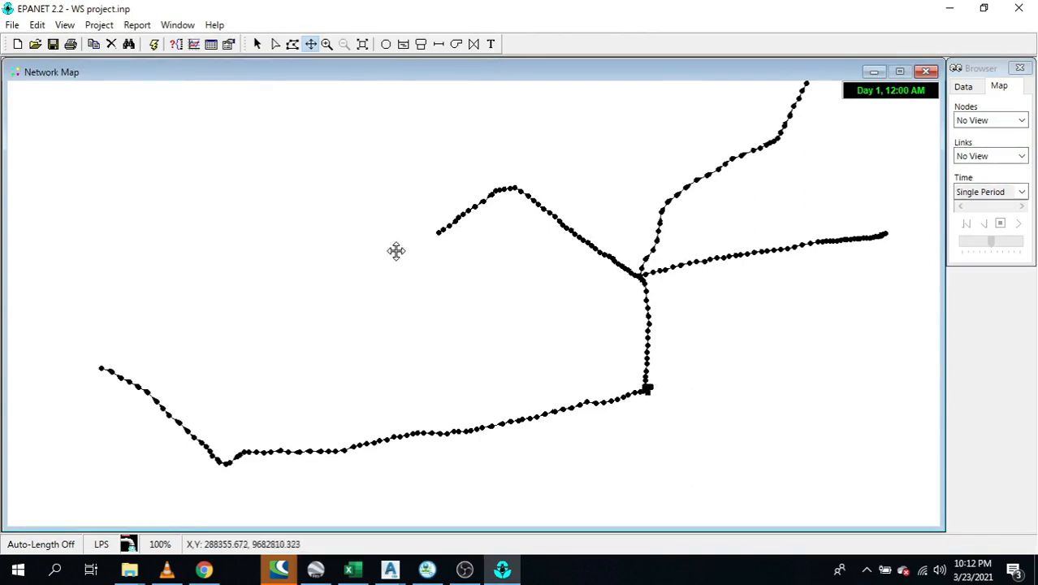
pyautogui.moveTo(669, 134); pyautogui.dragTo(583, 201)
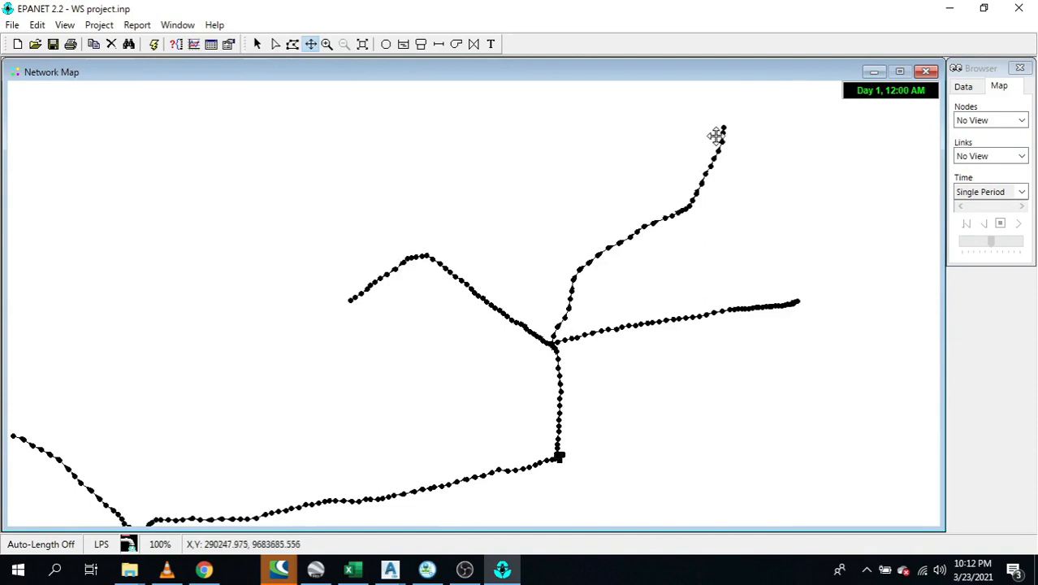
pyautogui.moveTo(737, 383); pyautogui.dragTo(766, 343)
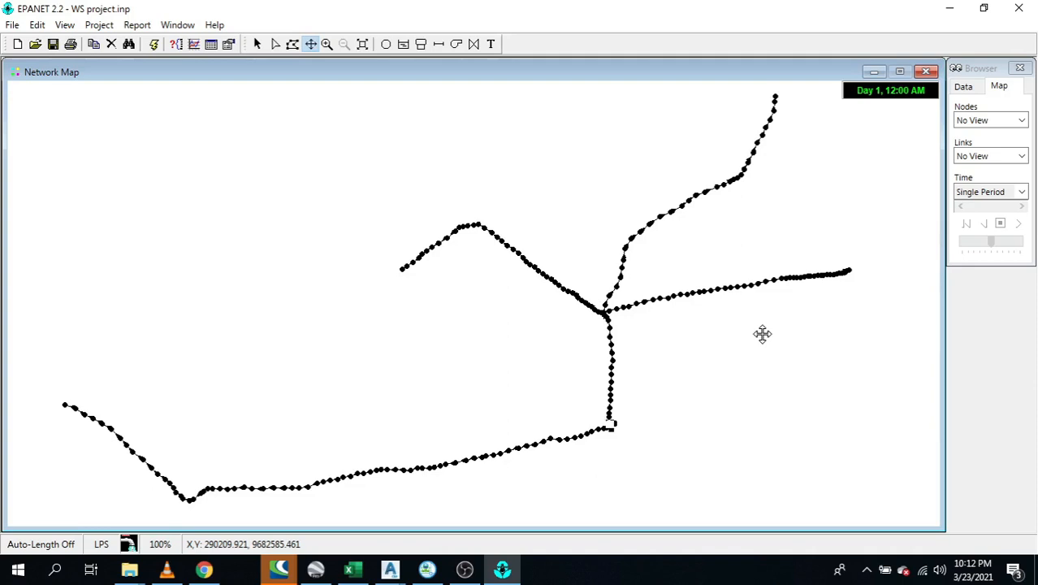
pyautogui.click(1026, 200)
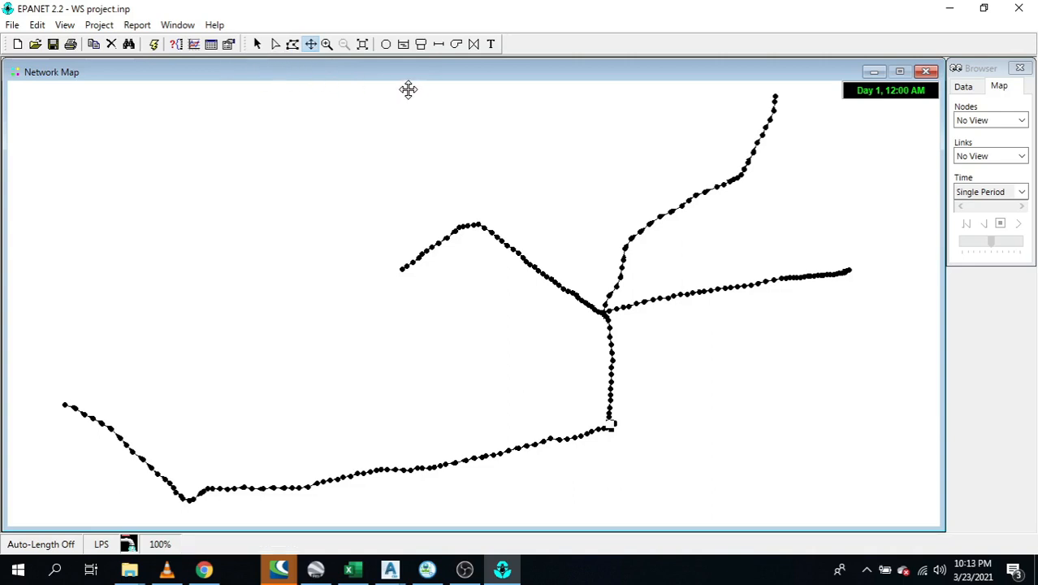
# Create a network nodes table that adds the Elevation and Base Demand columns to Demand, Head and Pressure, leaving out Quality
pyautogui.click(145, 28)
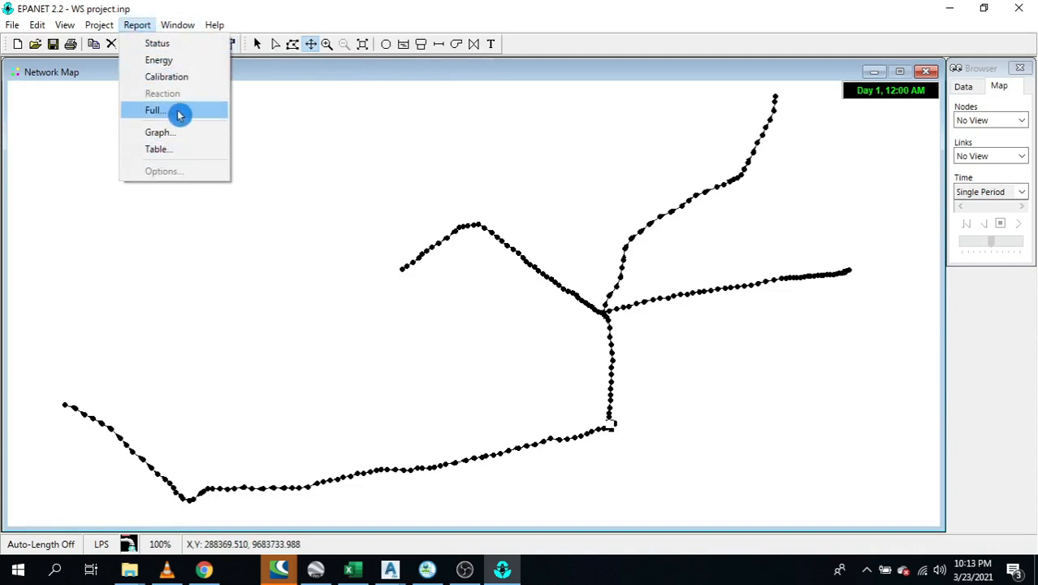
pyautogui.click(317, 121)
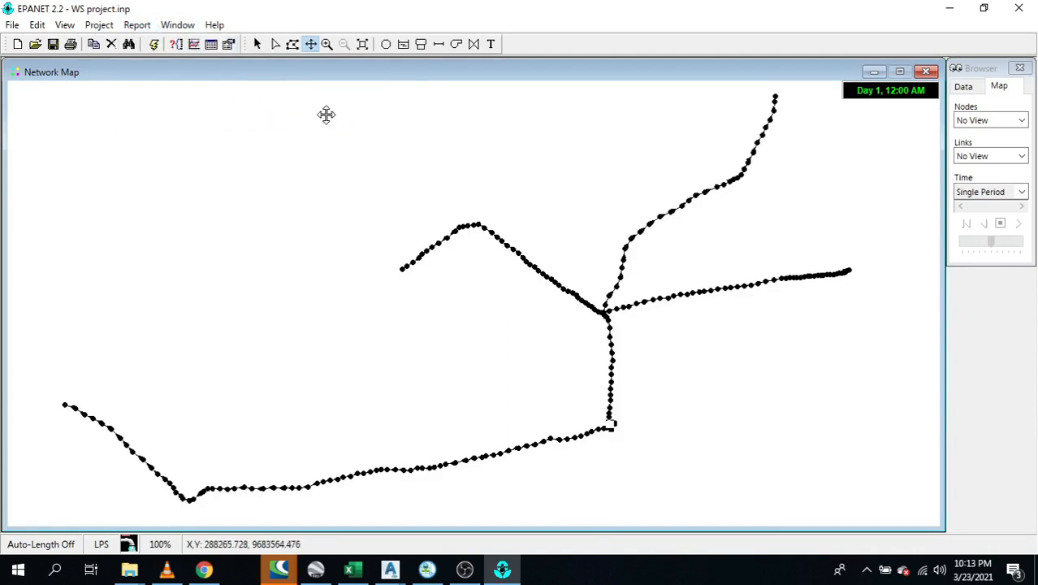
pyautogui.click(212, 45)
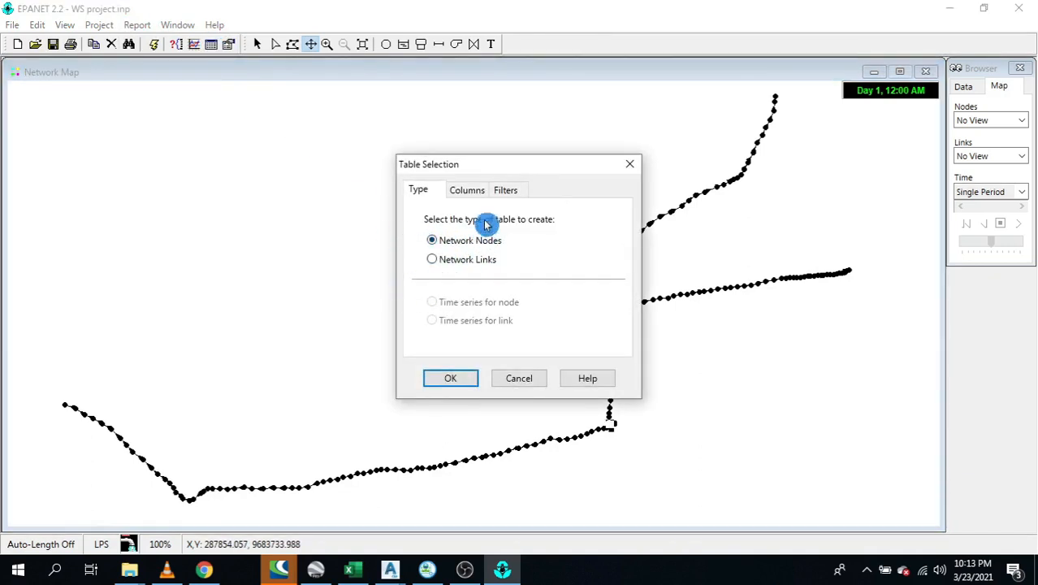
pyautogui.click(469, 192)
pyautogui.click(472, 314)
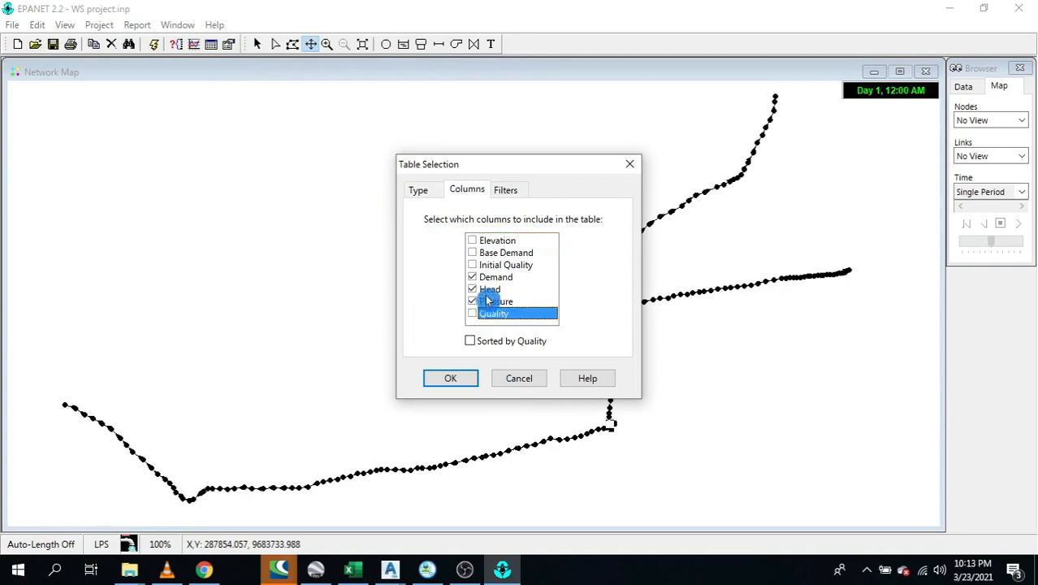
pyautogui.click(473, 241)
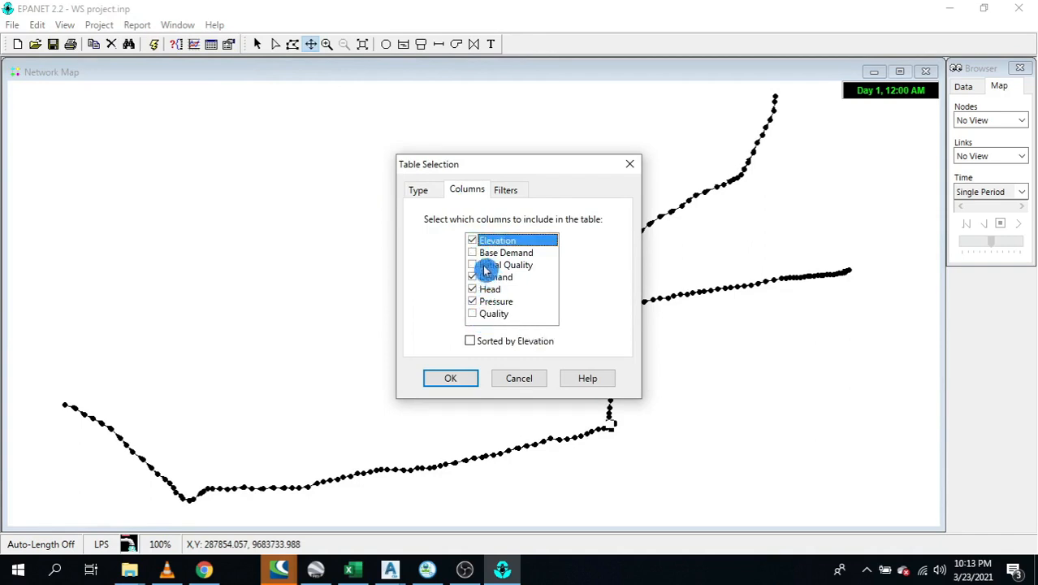
pyautogui.click(474, 253)
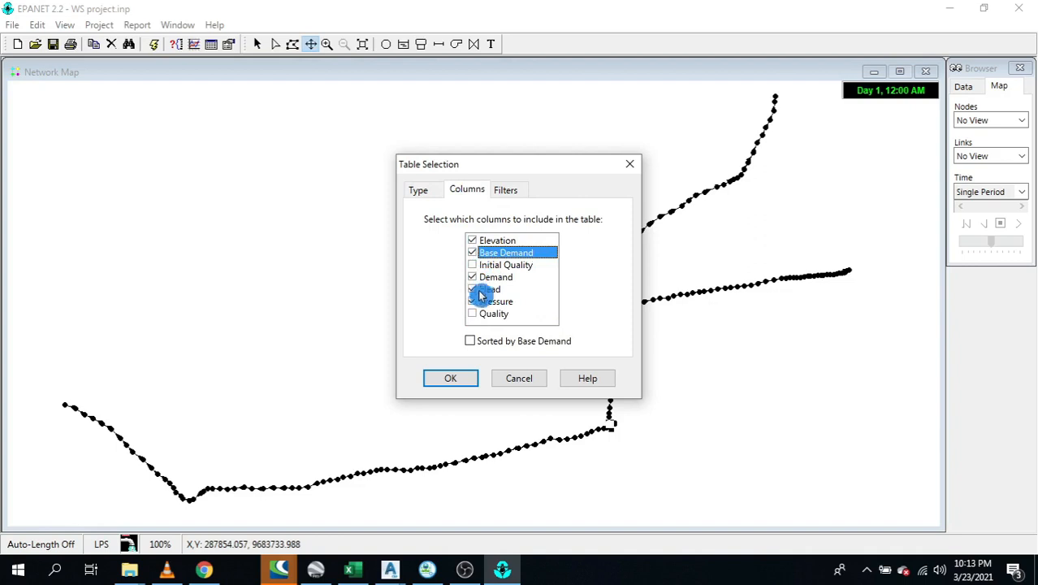
pyautogui.click(452, 378)
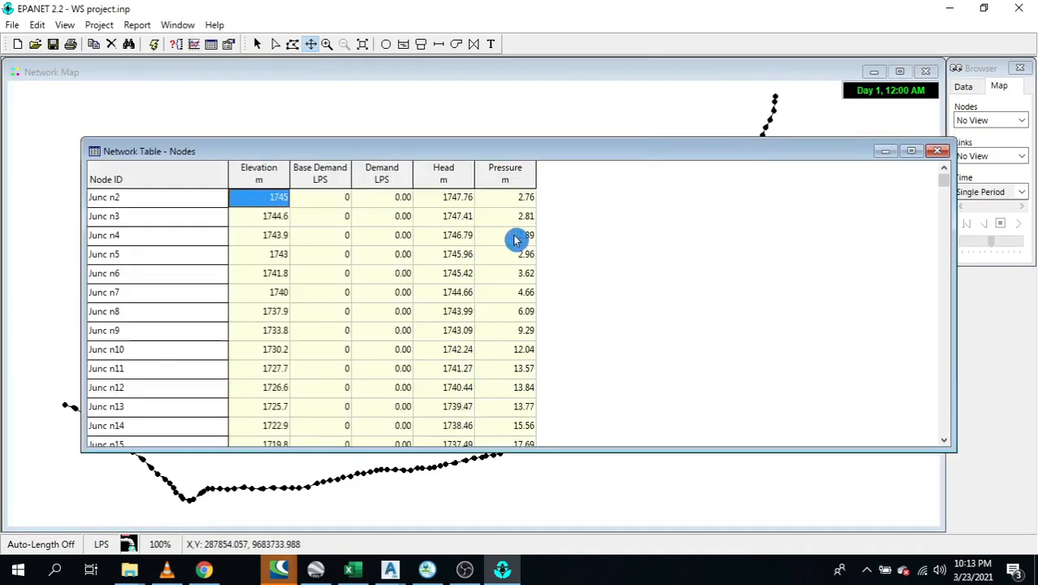
# Review the elevations, demands, heads and pressures in the nodes table through to tank ST-1, and close the table
pyautogui.press('Down')
pyautogui.press('Down')
pyautogui.press('Down')
pyautogui.press('Down')
pyautogui.press('Down')
pyautogui.press('Down')
pyautogui.press('Down')
pyautogui.press('Down')
pyautogui.press('Down')
pyautogui.press('Down')
pyautogui.press('Down')
pyautogui.press('Down')
pyautogui.press('Down')
pyautogui.press('Down')
pyautogui.press('Down')
pyautogui.press('Down')
pyautogui.press('Down')
pyautogui.press('Down')
pyautogui.press('Down')
pyautogui.press('Down')
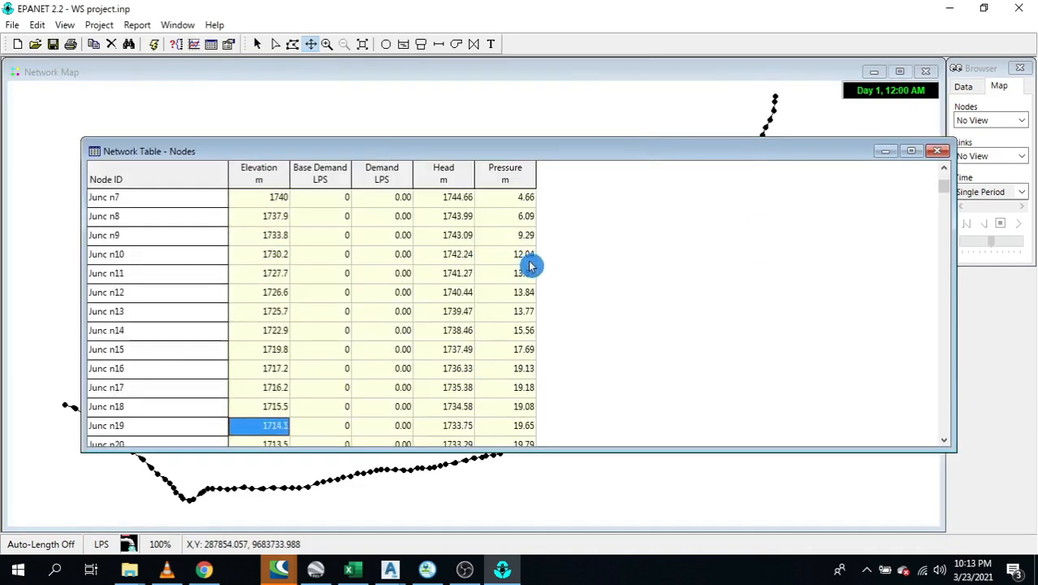
pyautogui.press('Down')
pyautogui.press('Down')
pyautogui.press('Down')
pyautogui.press('Down')
pyautogui.press('Down')
pyautogui.press('Down')
pyautogui.press('Down')
pyautogui.press('Down')
pyautogui.press('Down')
pyautogui.press('Down')
pyautogui.press('Down')
pyautogui.press('Down')
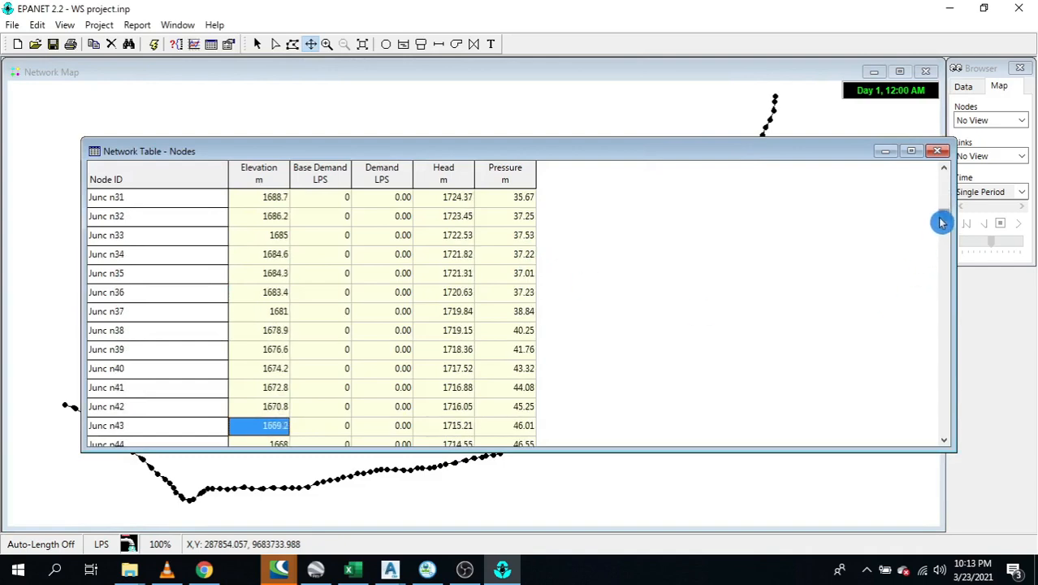
pyautogui.moveTo(942, 221); pyautogui.dragTo(948, 447)
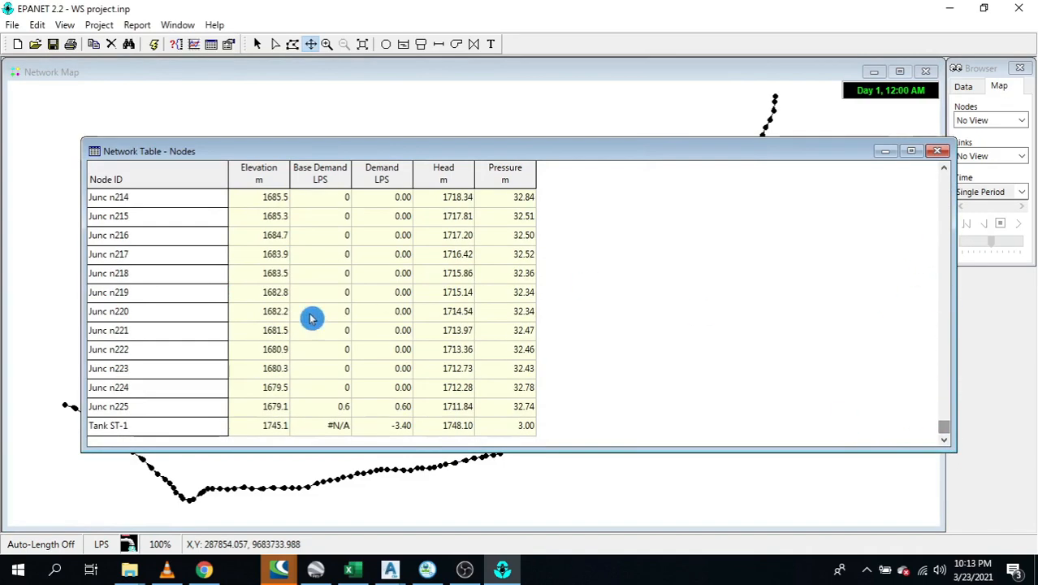
pyautogui.press('Up')
pyautogui.press('Up')
pyautogui.press('Up')
pyautogui.press('Up')
pyautogui.press('Up')
pyautogui.press('Up')
pyautogui.press('Up')
pyautogui.press('Up')
pyautogui.press('Up')
pyautogui.press('Up')
pyautogui.press('Up')
pyautogui.press('Up')
pyautogui.press('Up')
pyautogui.press('Up')
pyautogui.press('Up')
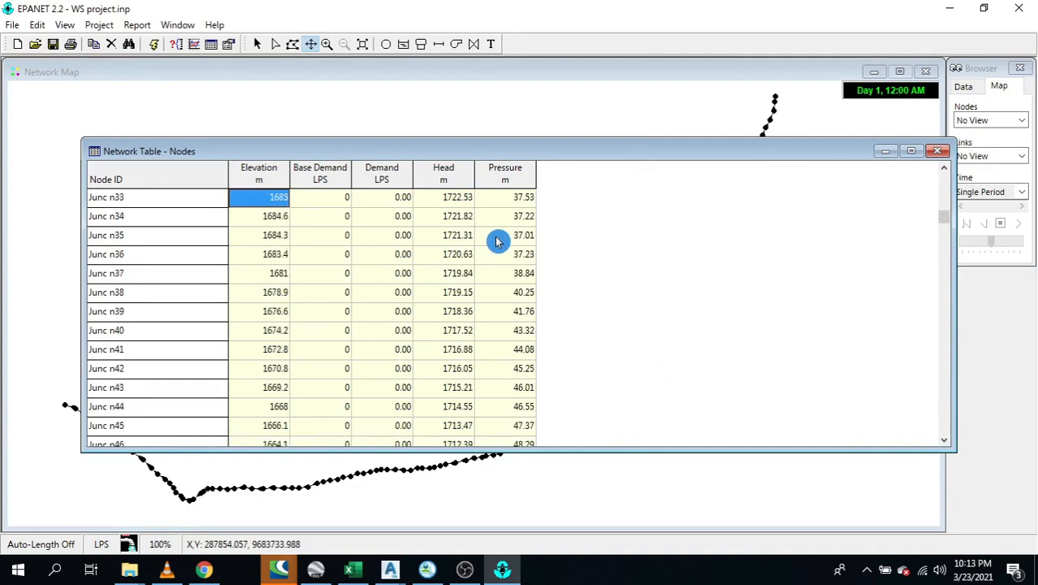
pyautogui.click(937, 151)
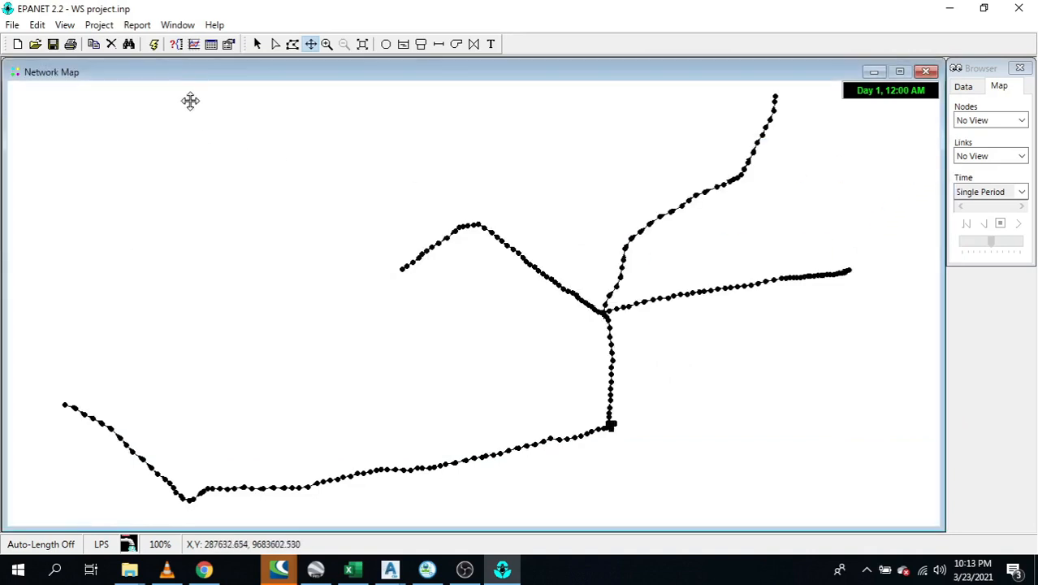
pyautogui.click(136, 26)
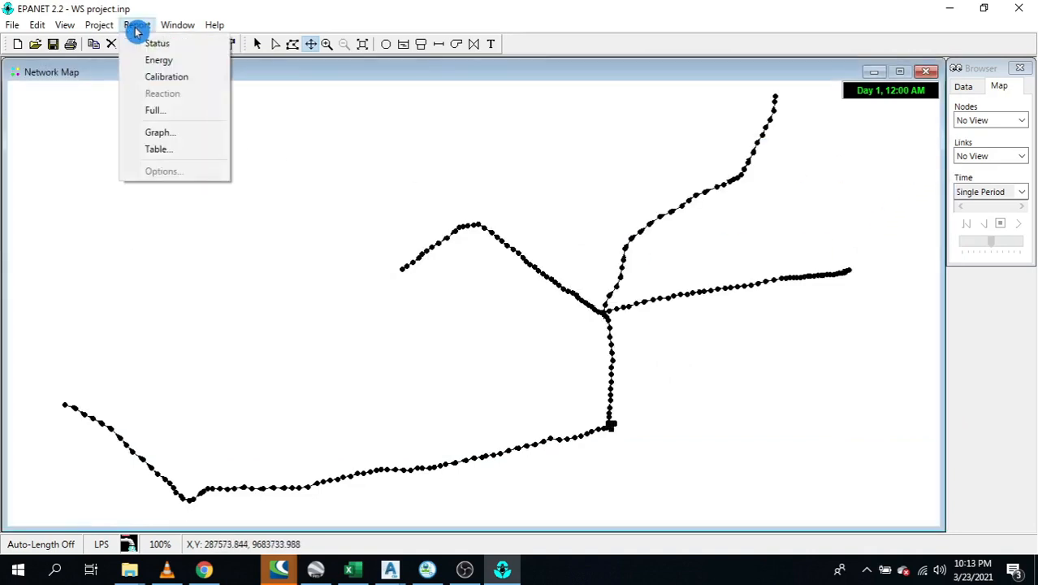
pyautogui.click(160, 22)
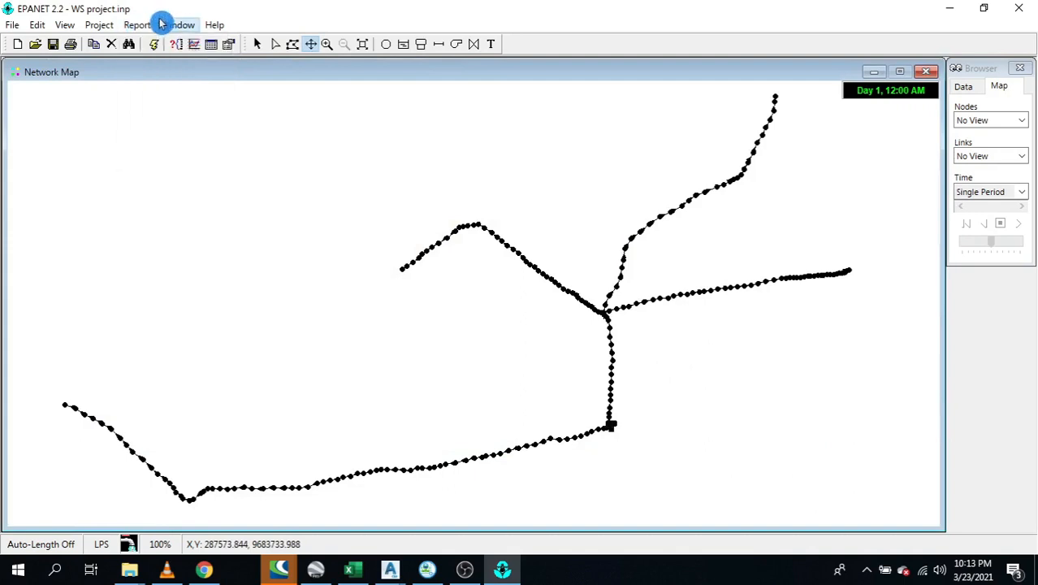
pyautogui.click(174, 11)
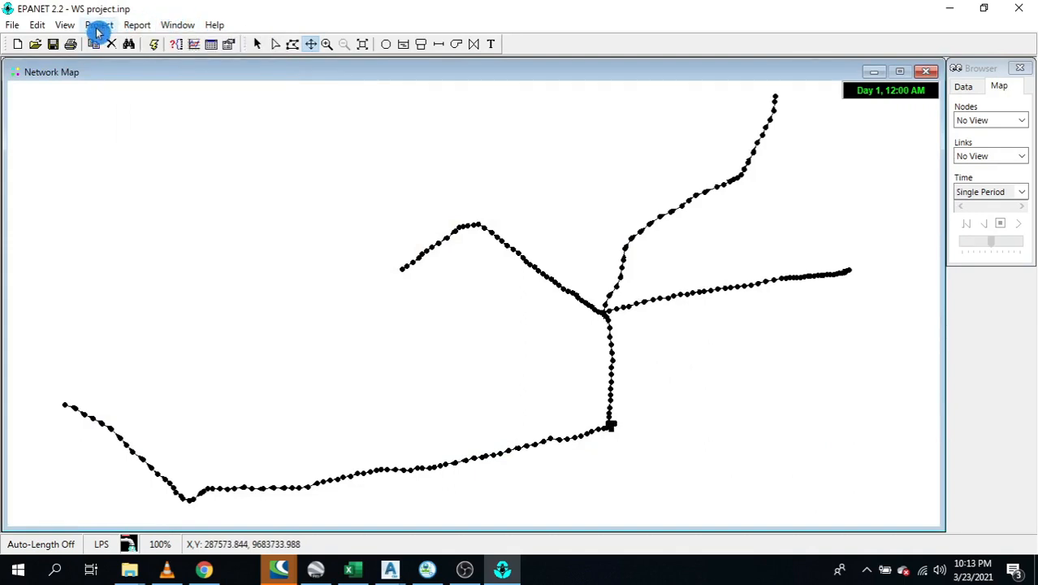
pyautogui.click(142, 31)
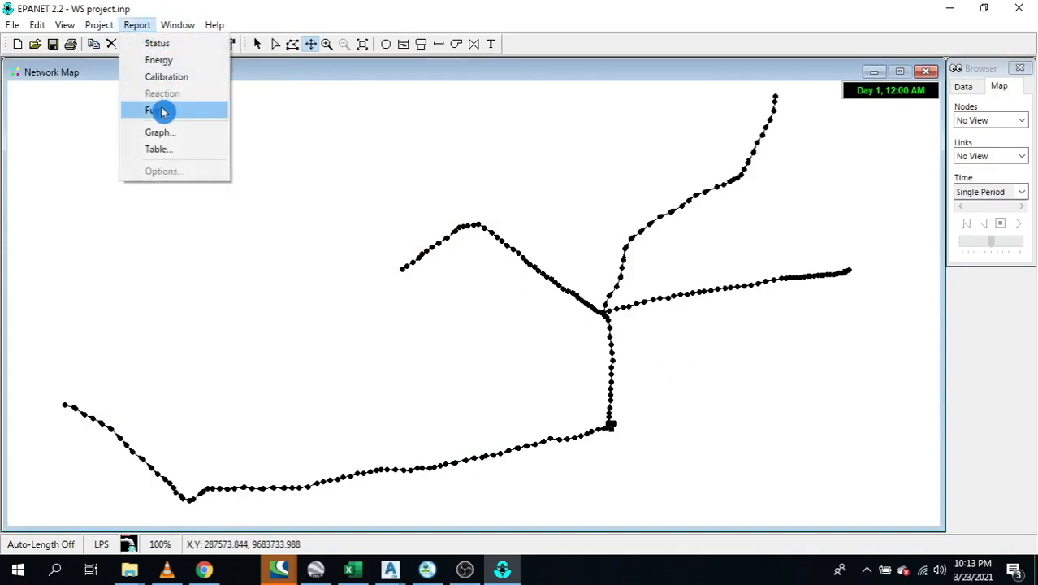
pyautogui.click(177, 17)
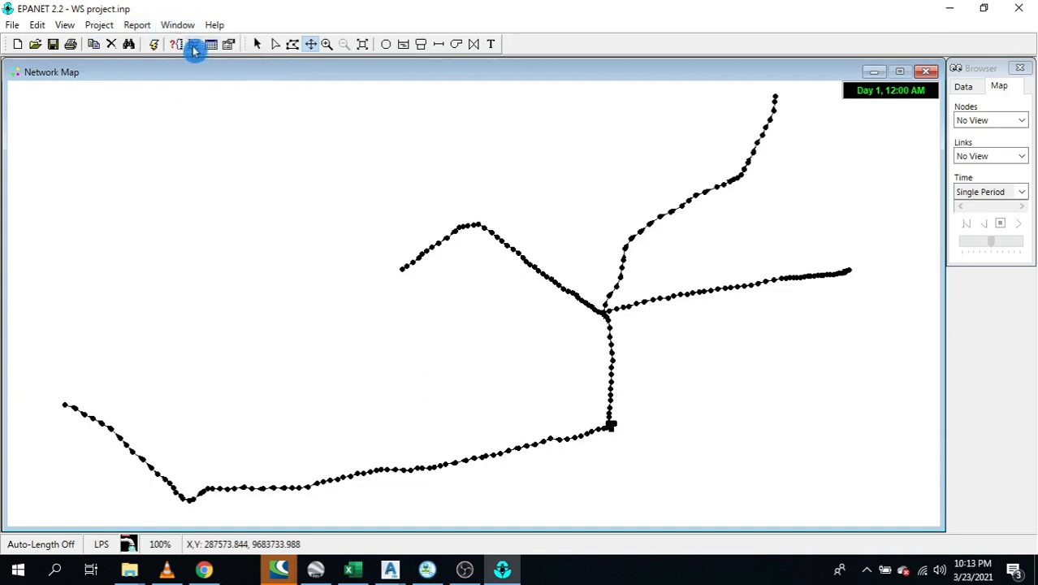
# Set up a network links table that leaves out the Unit Headloss, Friction Factor, Reaction Rate, Quality and Status columns
pyautogui.click(209, 44)
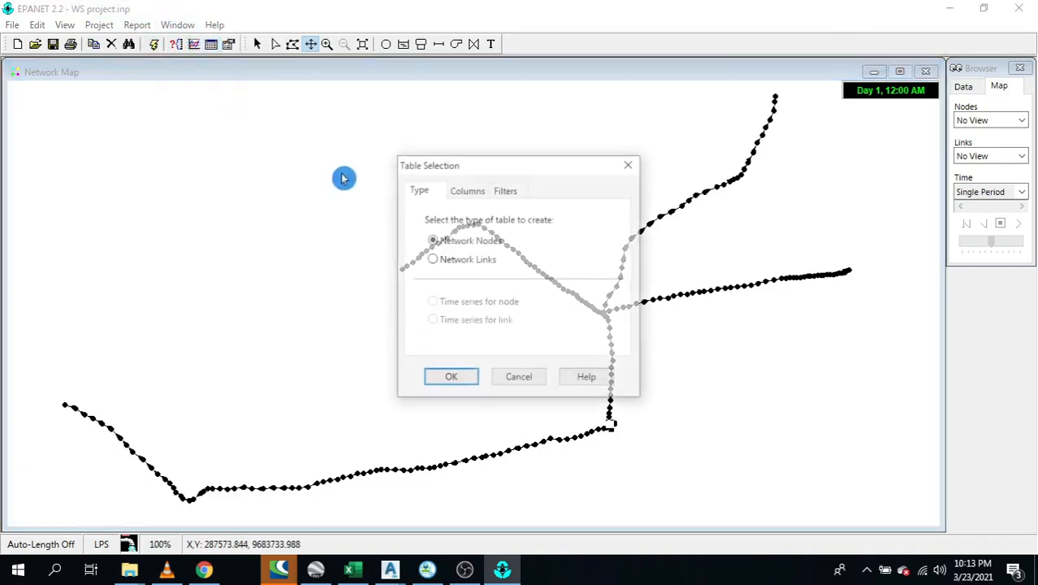
pyautogui.click(455, 262)
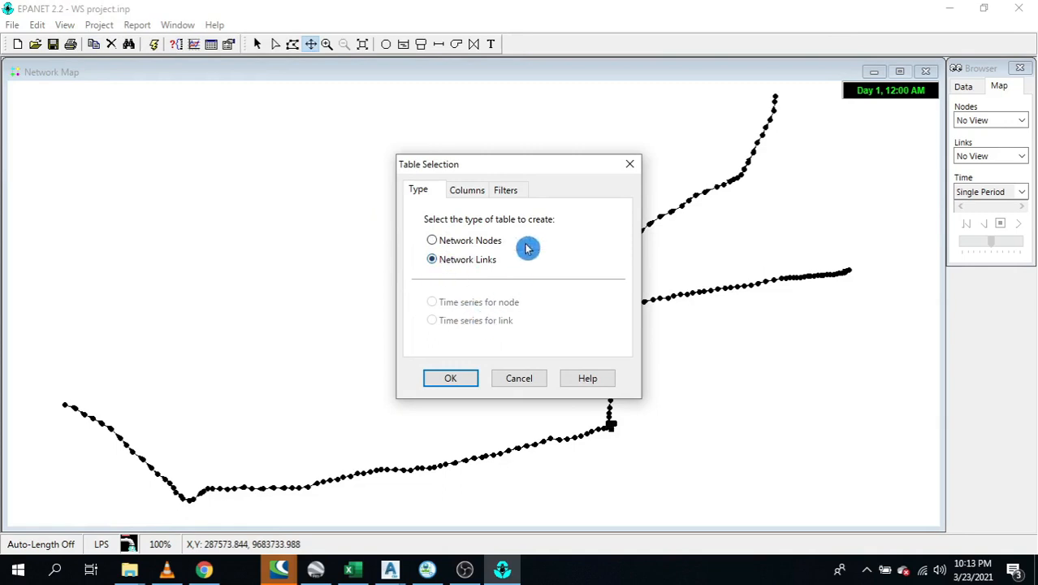
pyautogui.click(459, 192)
pyautogui.scroll(-2, 505, 283)
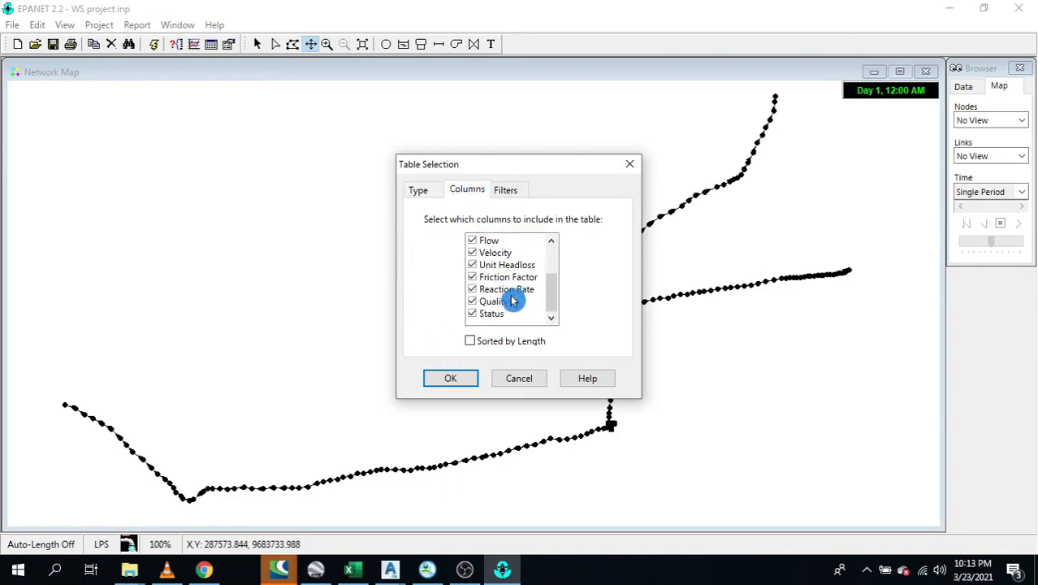
pyautogui.scroll(2, 536, 313)
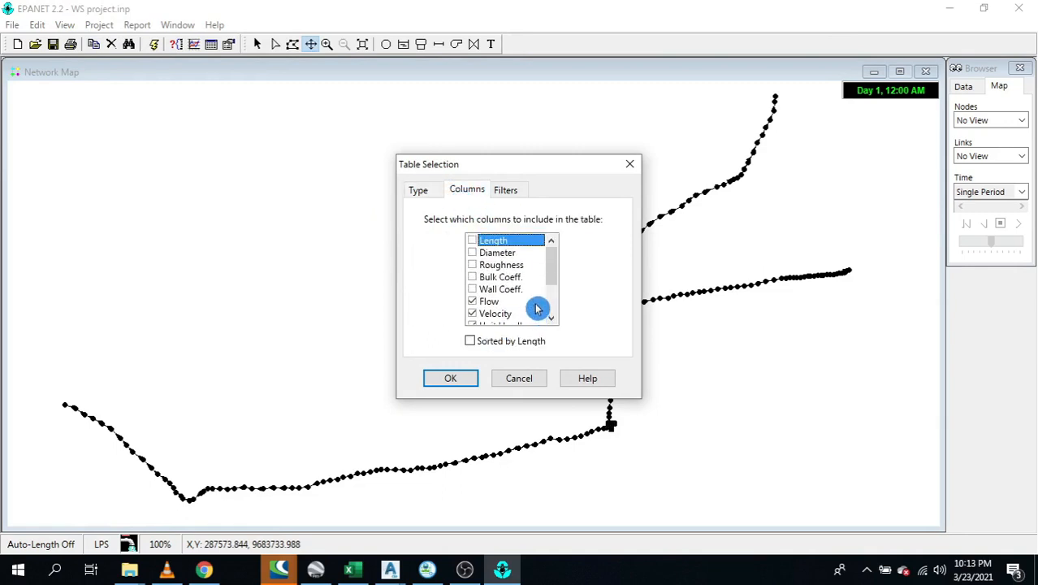
pyautogui.scroll(-2, 534, 307)
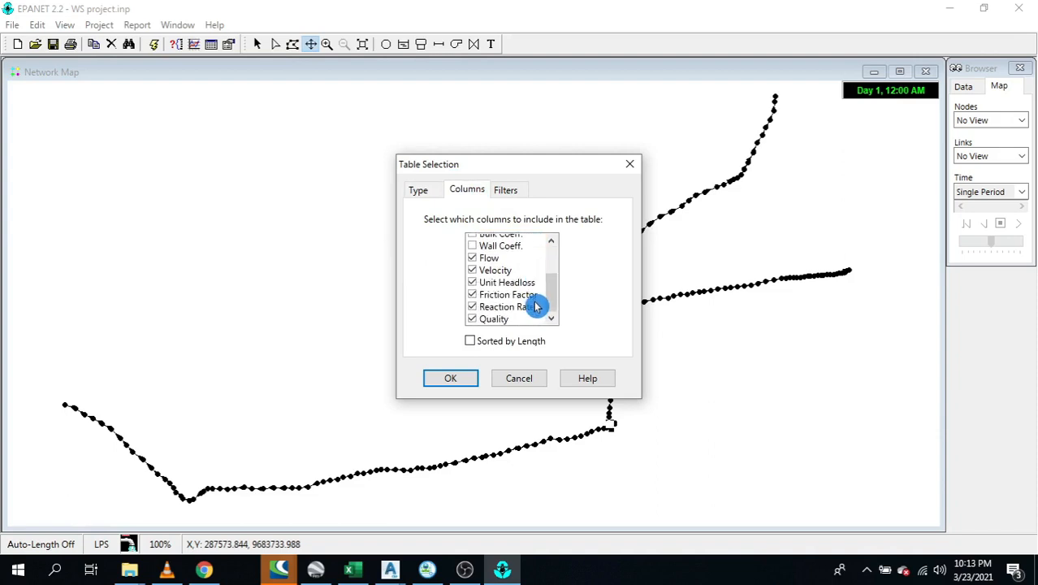
pyautogui.click(472, 313)
pyautogui.click(472, 301)
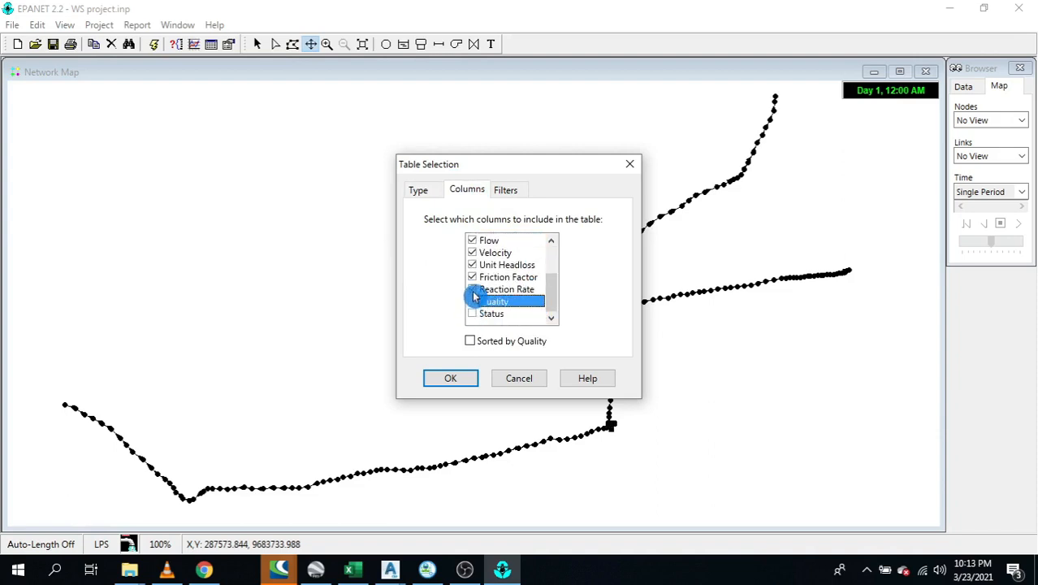
pyautogui.click(472, 289)
pyautogui.click(472, 276)
pyautogui.click(472, 264)
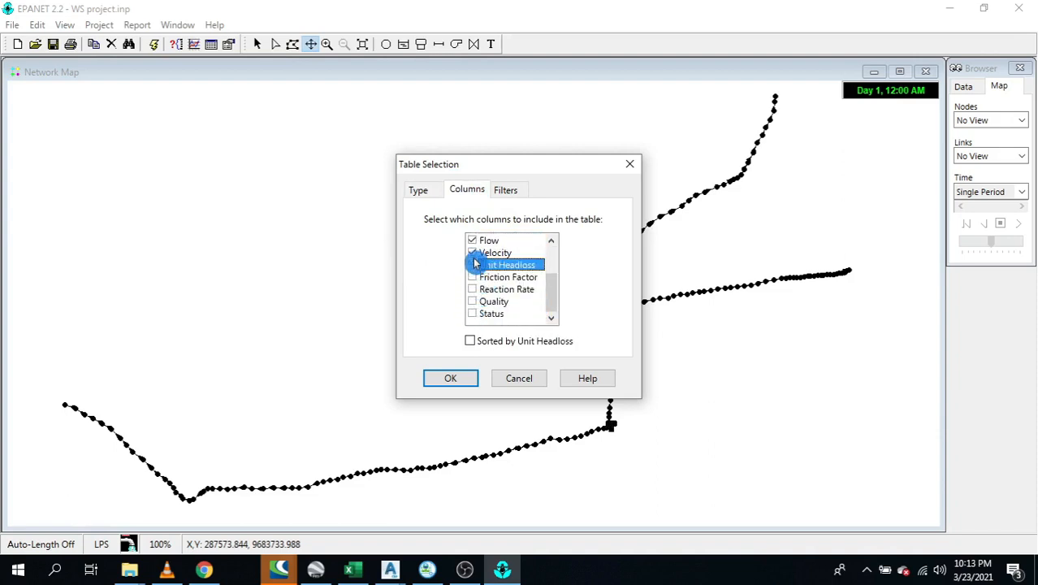
# Add the Length and Diameter columns alongside Flow and Velocity, and create the links table
pyautogui.scroll(2, 504, 253)
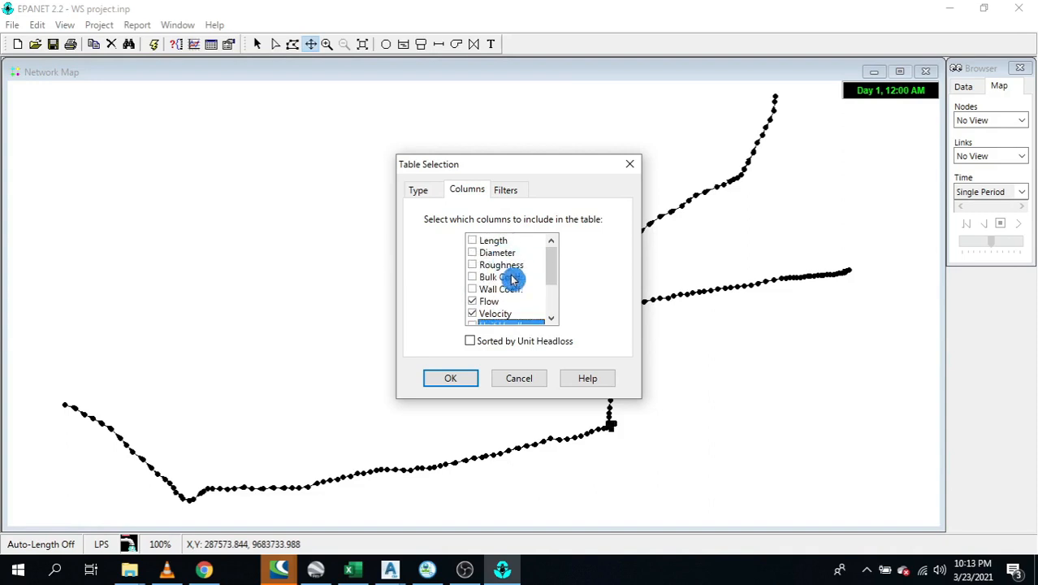
pyautogui.click(471, 252)
pyautogui.click(472, 241)
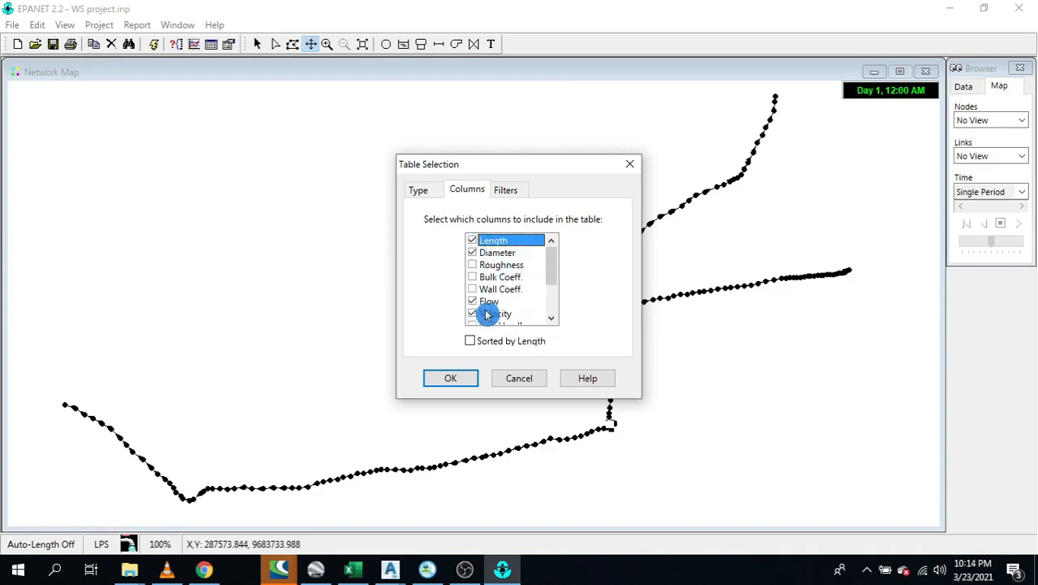
pyautogui.click(451, 379)
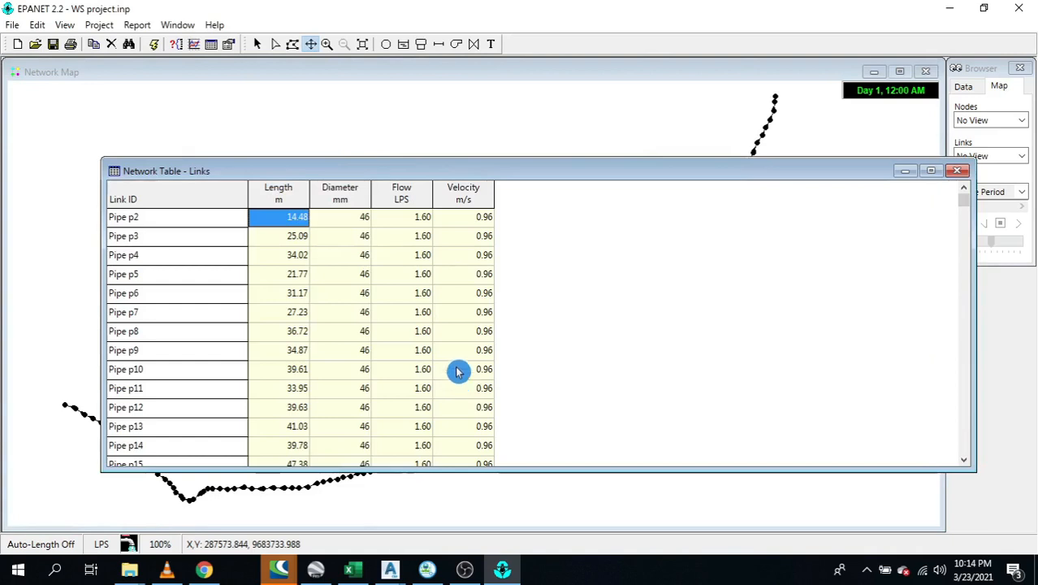
# Review the pipe lengths, diameters, flows and velocities in the links table, and close the table
pyautogui.scroll(-3, 476, 325)
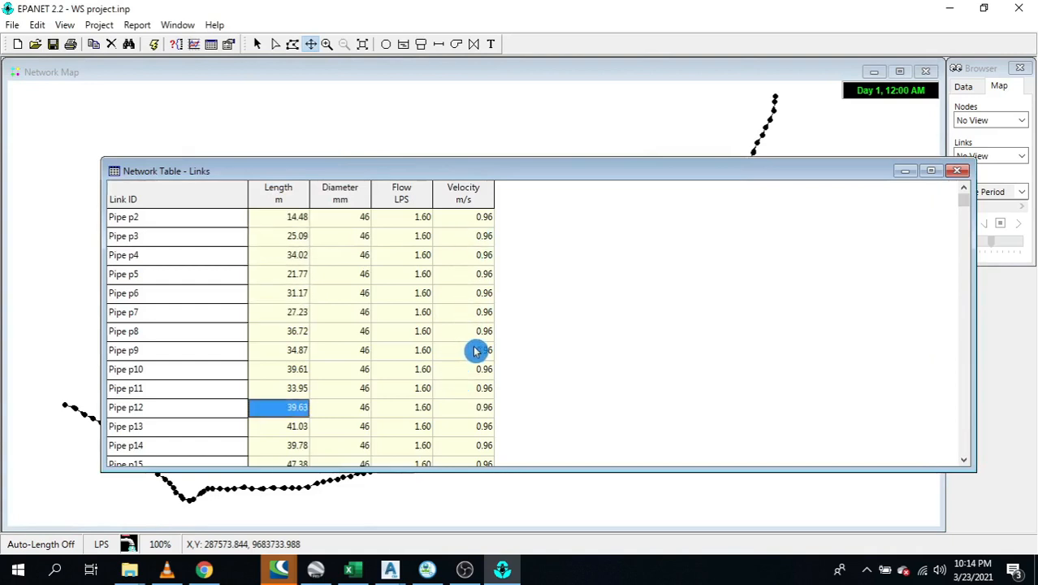
pyautogui.scroll(-4, 476, 350)
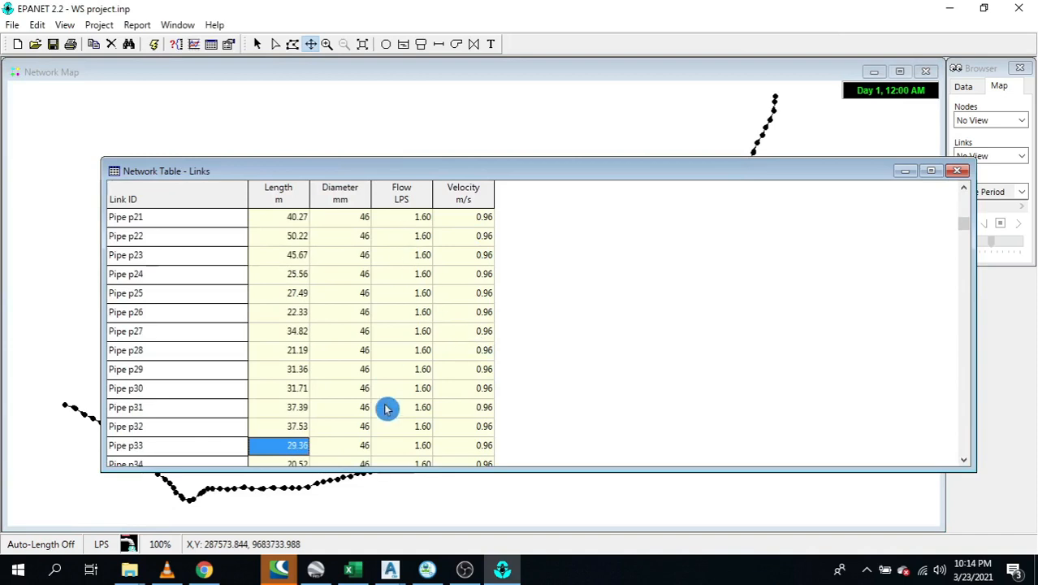
pyautogui.scroll(-5, 390, 406)
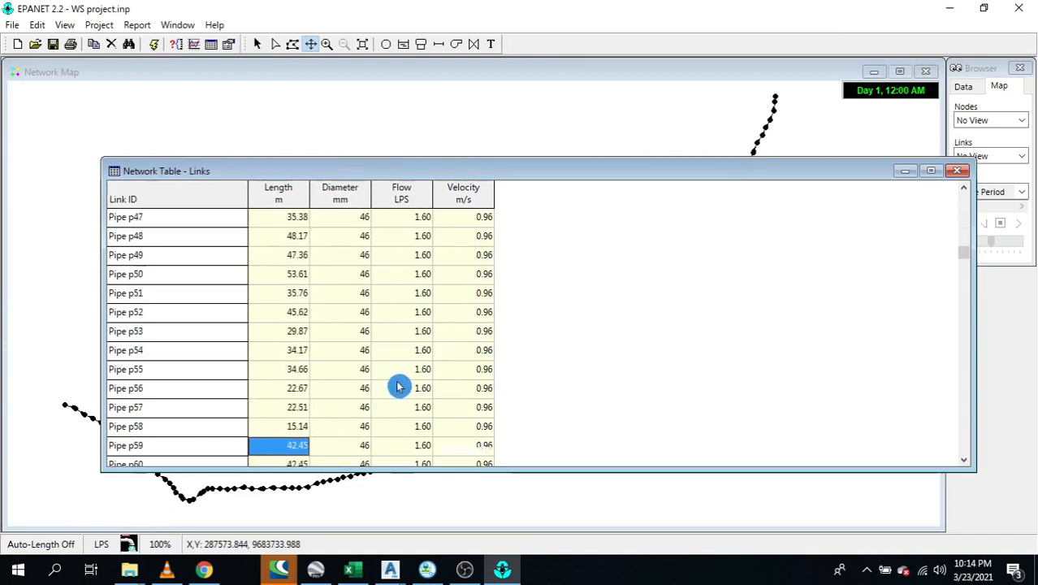
pyautogui.scroll(-1, 400, 384)
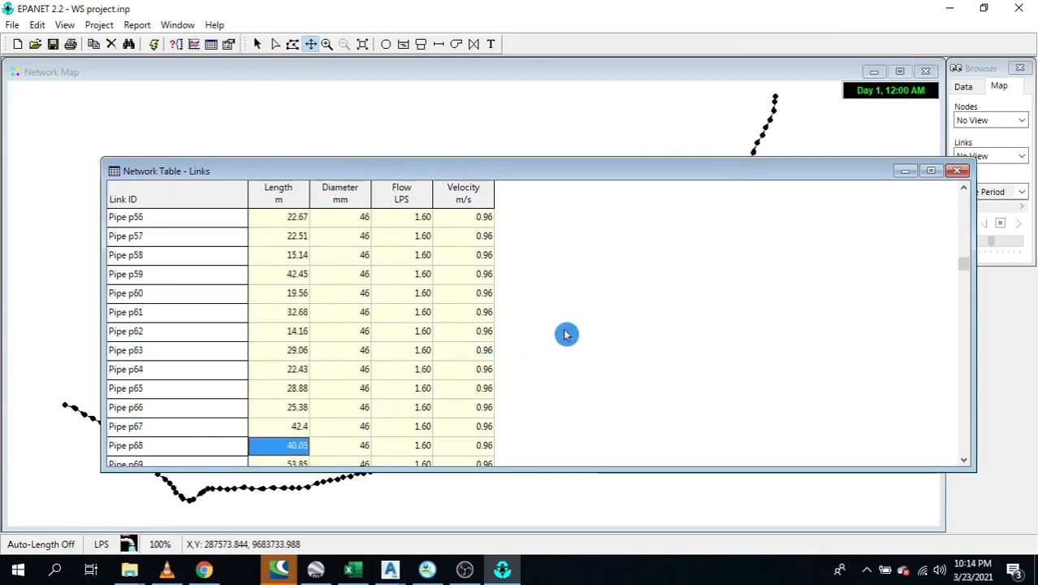
pyautogui.click(957, 171)
# Generate the full analysis report and save it as WS project.rpt in the Tutorial folder on the Desktop
pyautogui.click(137, 24)
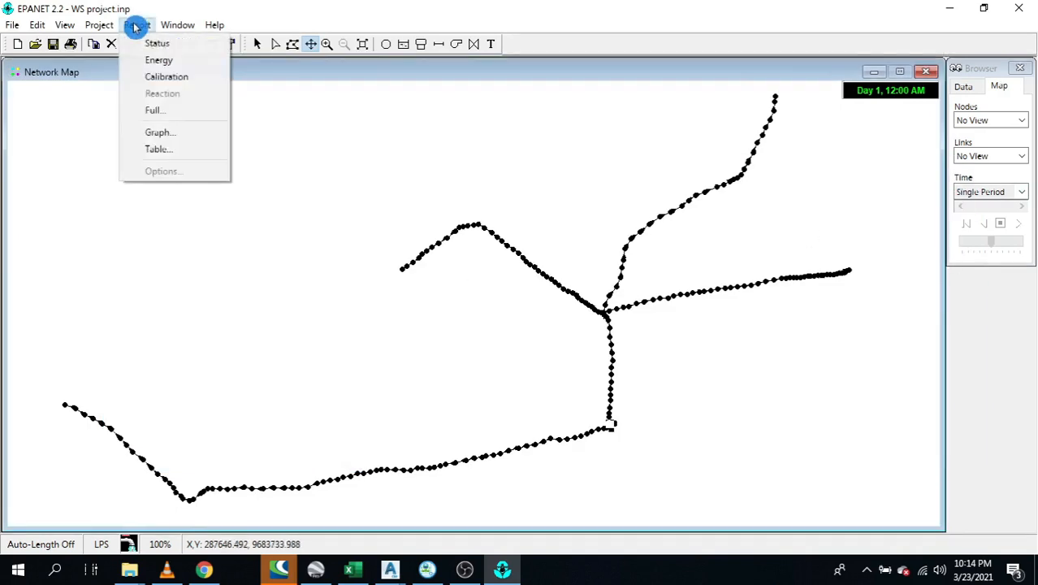
pyautogui.click(161, 110)
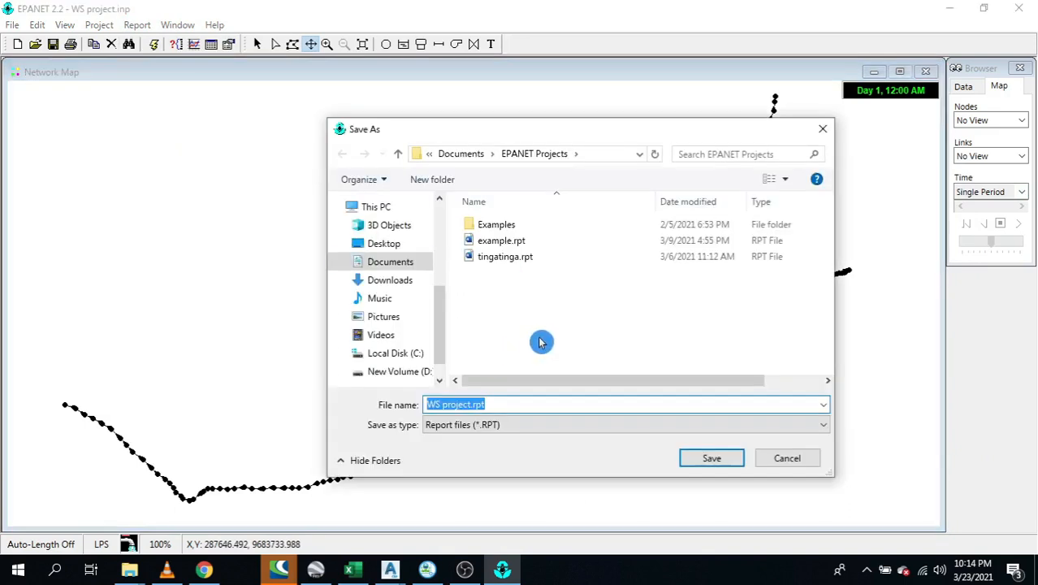
pyautogui.click(397, 249)
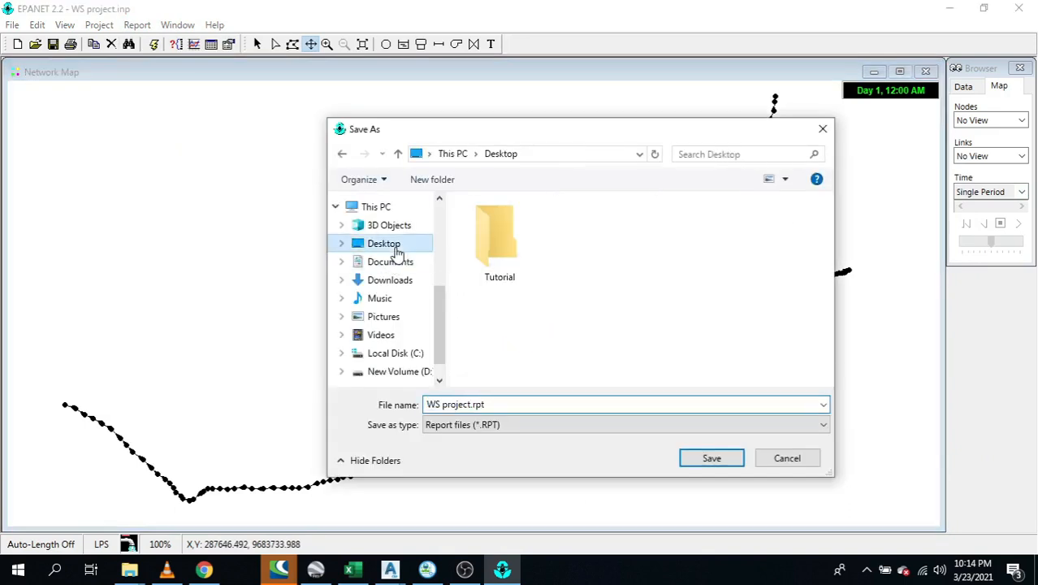
pyautogui.click(488, 267)
pyautogui.doubleClick(488, 266)
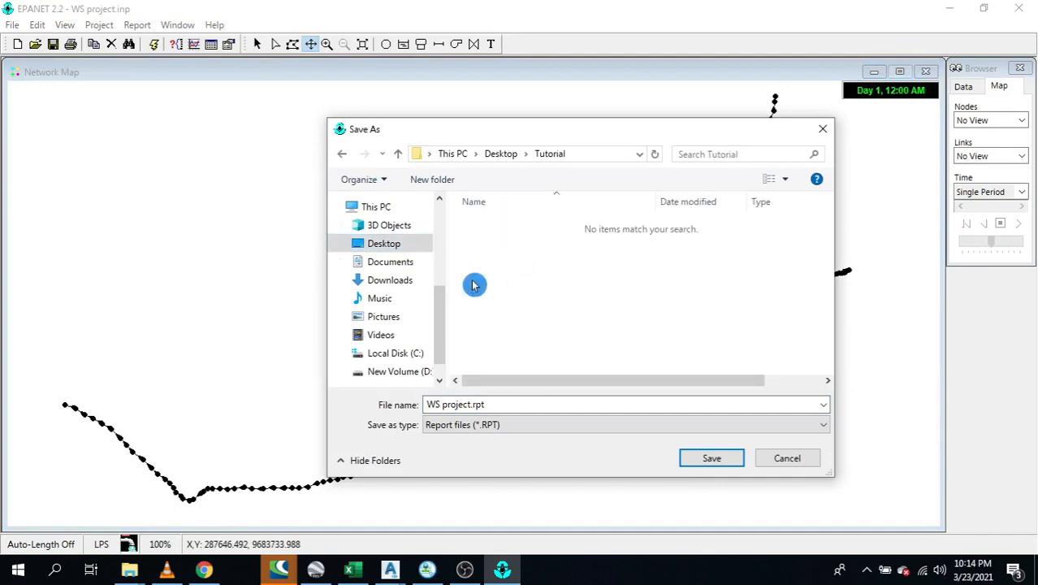
pyautogui.click(508, 426)
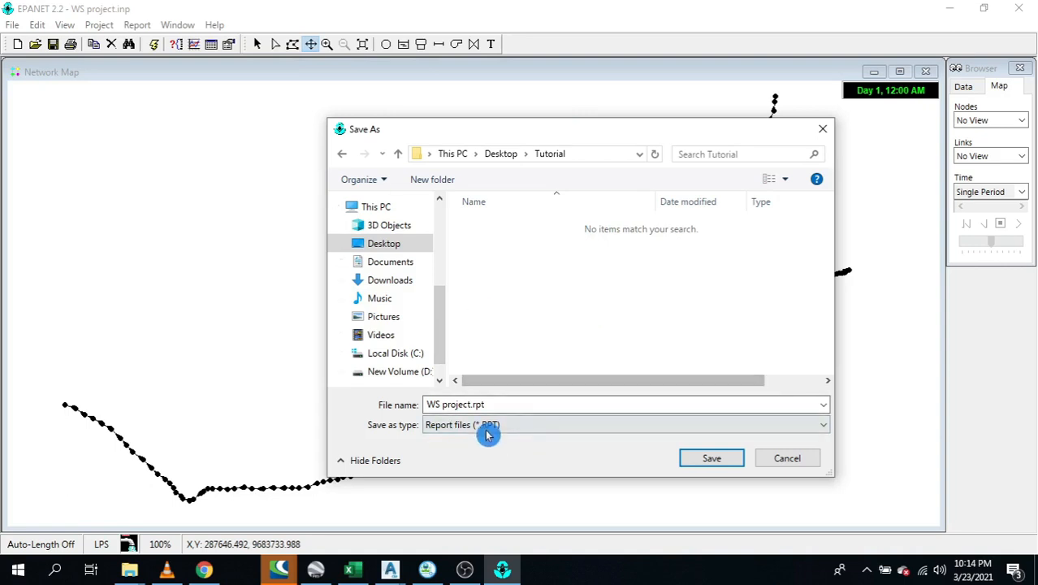
pyautogui.click(711, 461)
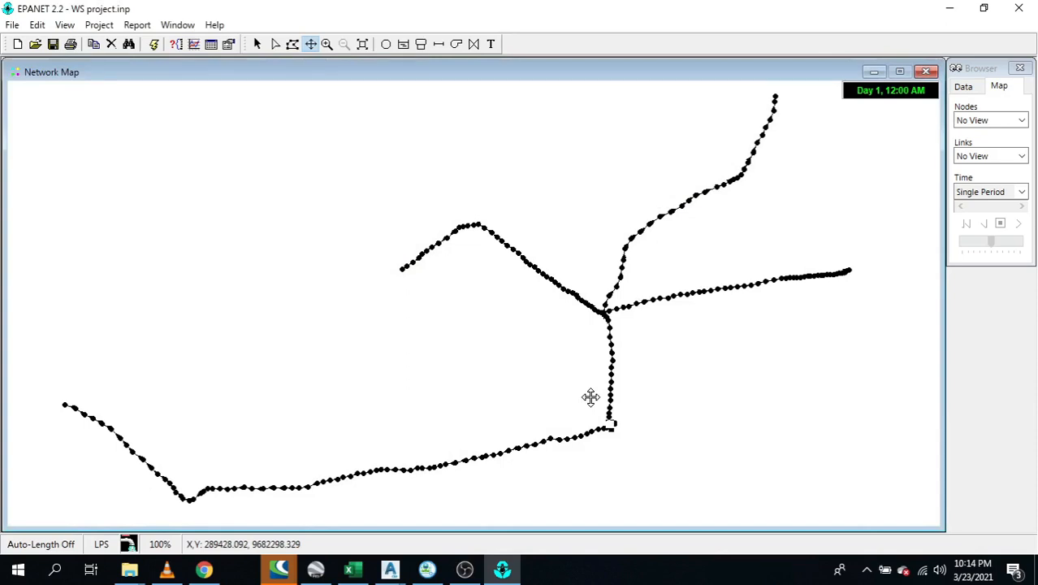
# Open WS project.rpt from the Tutorial folder in Word and look through the report's pipe listing
pyautogui.press('super')
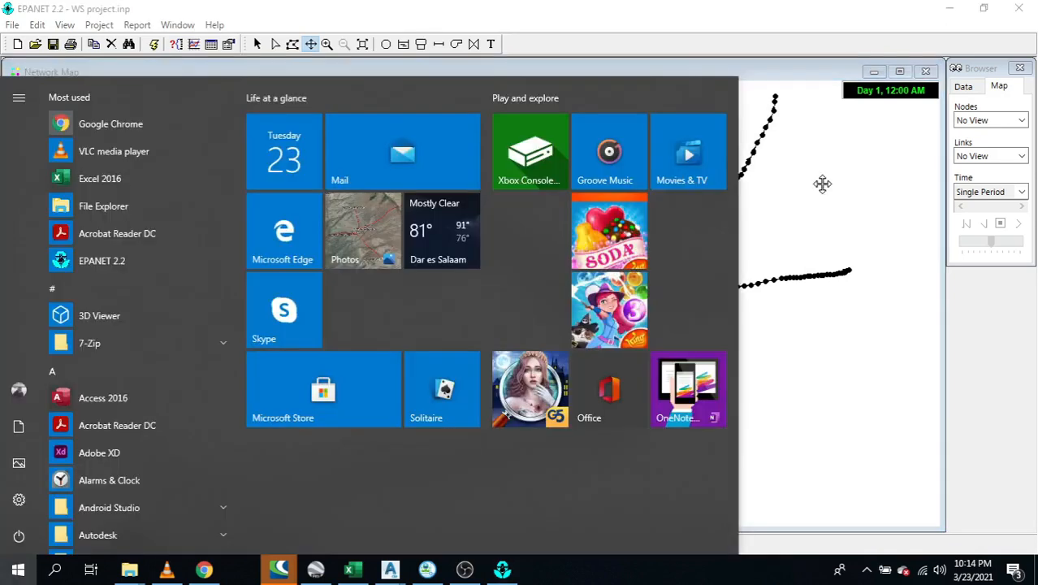
pyautogui.click(130, 570)
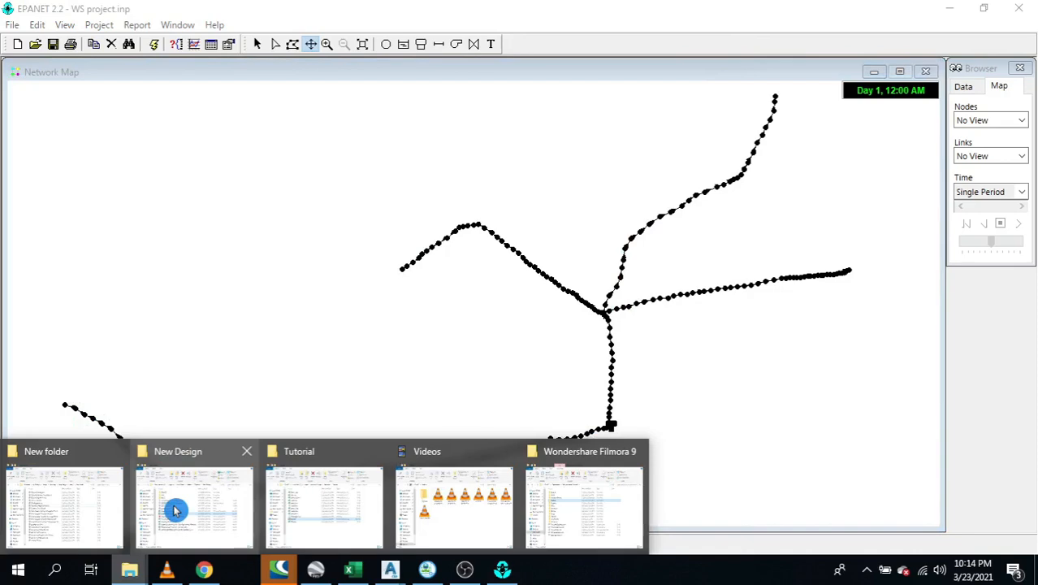
pyautogui.click(323, 503)
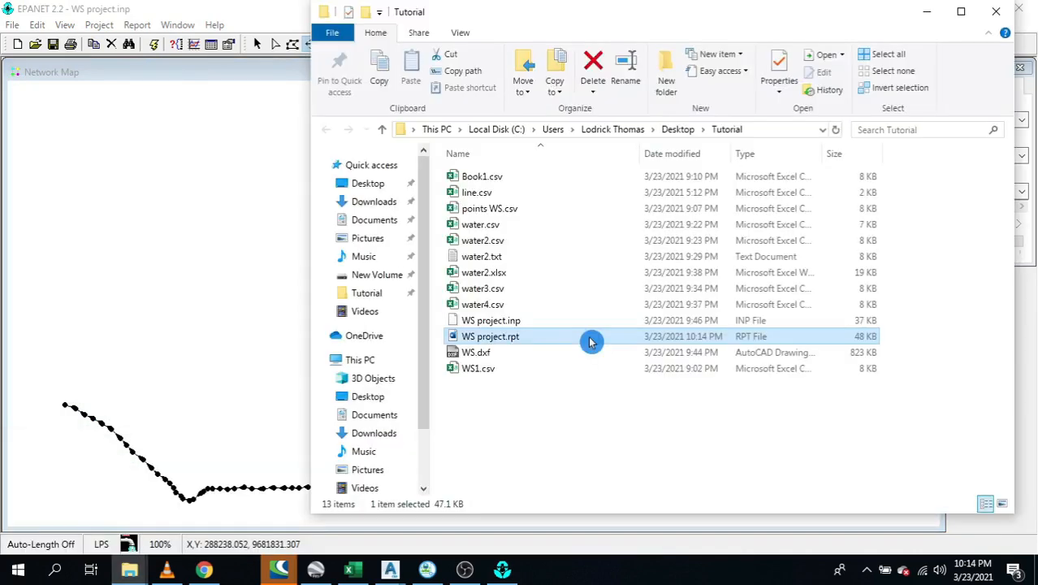
pyautogui.rightClick(591, 342)
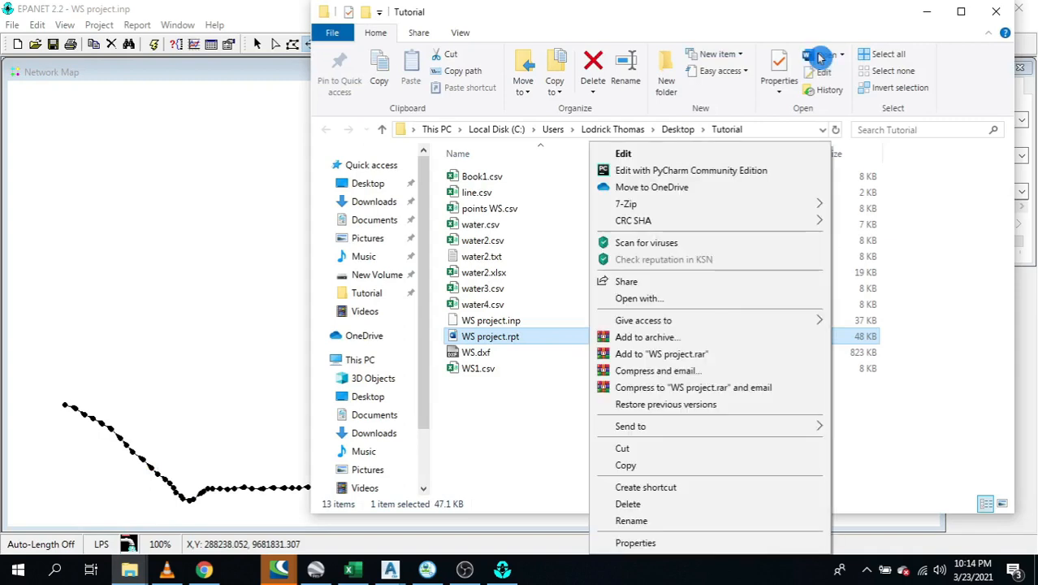
pyautogui.click(820, 58)
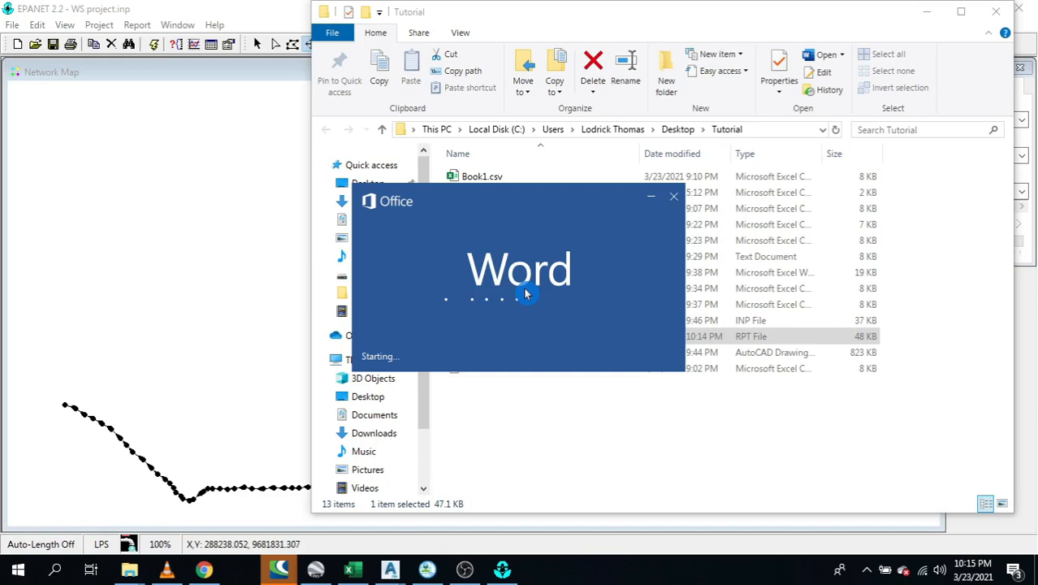
pyautogui.scroll(-8, 637, 331)
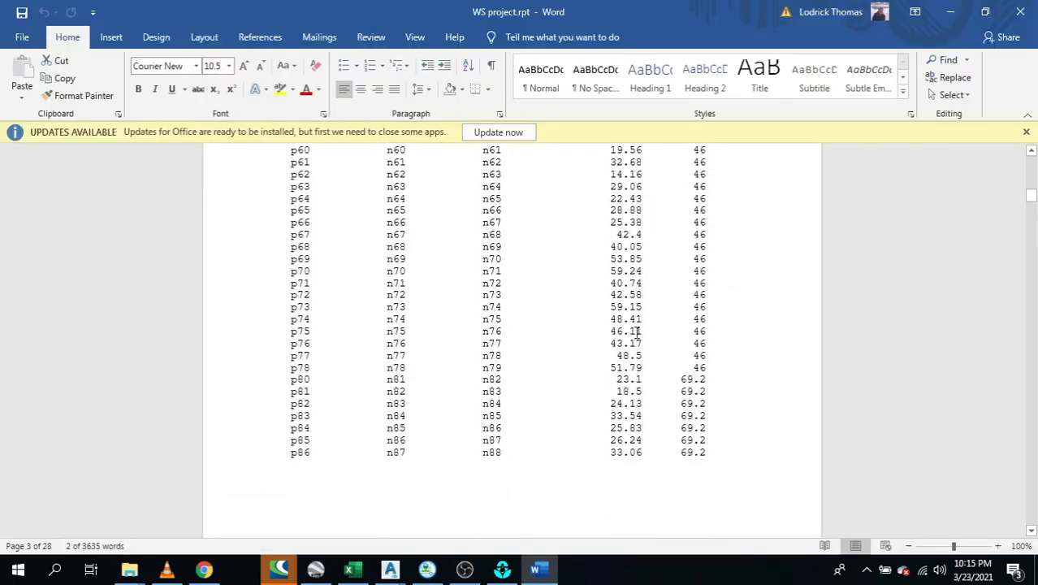